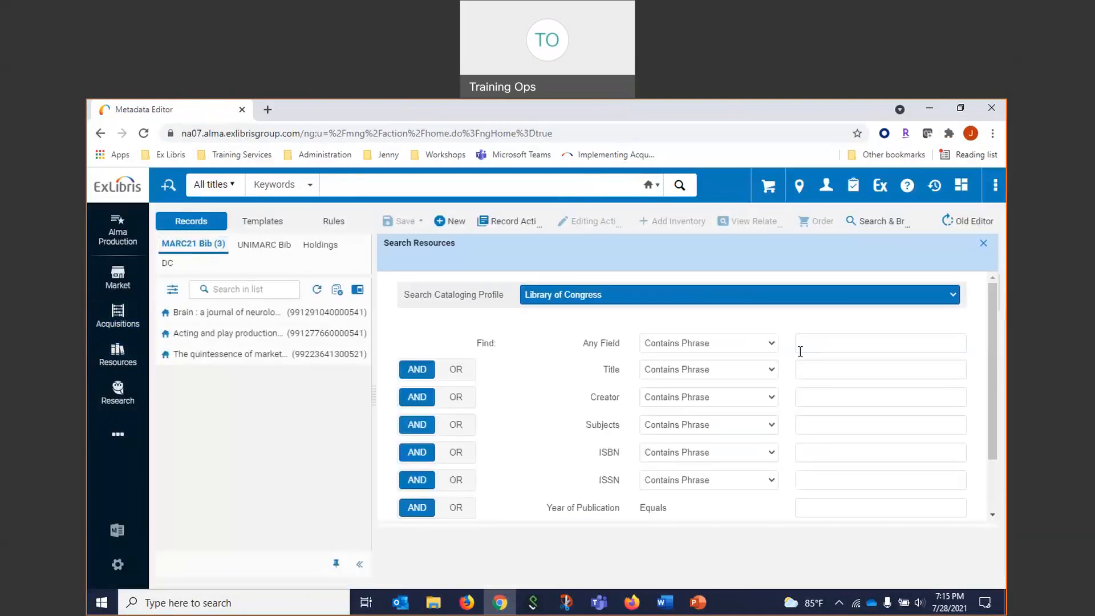
- Search the Library of Congress catalog for records whose title contains the phrase "fundamentals of modern manufacturing"
{"action": "left_click", "coordinate": [617, 293]}
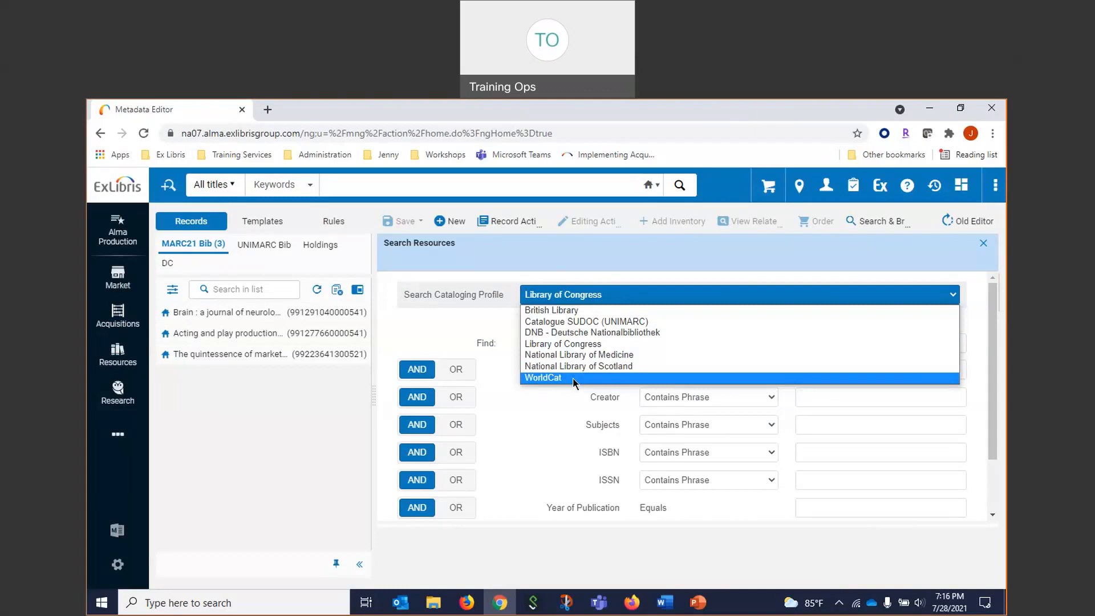
{"action": "left_click", "coordinate": [538, 424]}
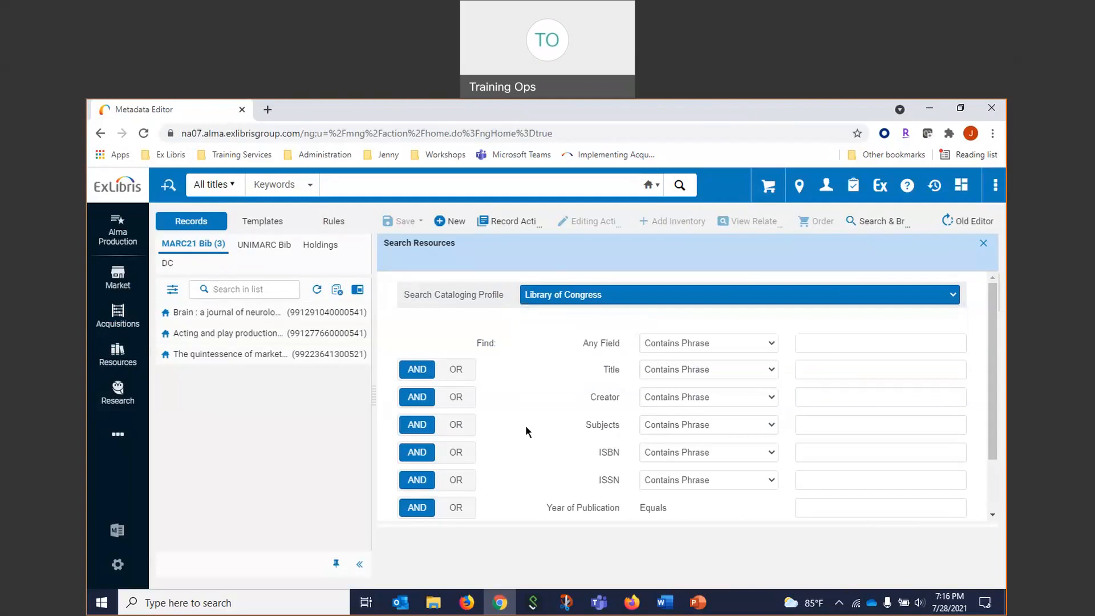
{"action": "left_click", "coordinate": [814, 369]}
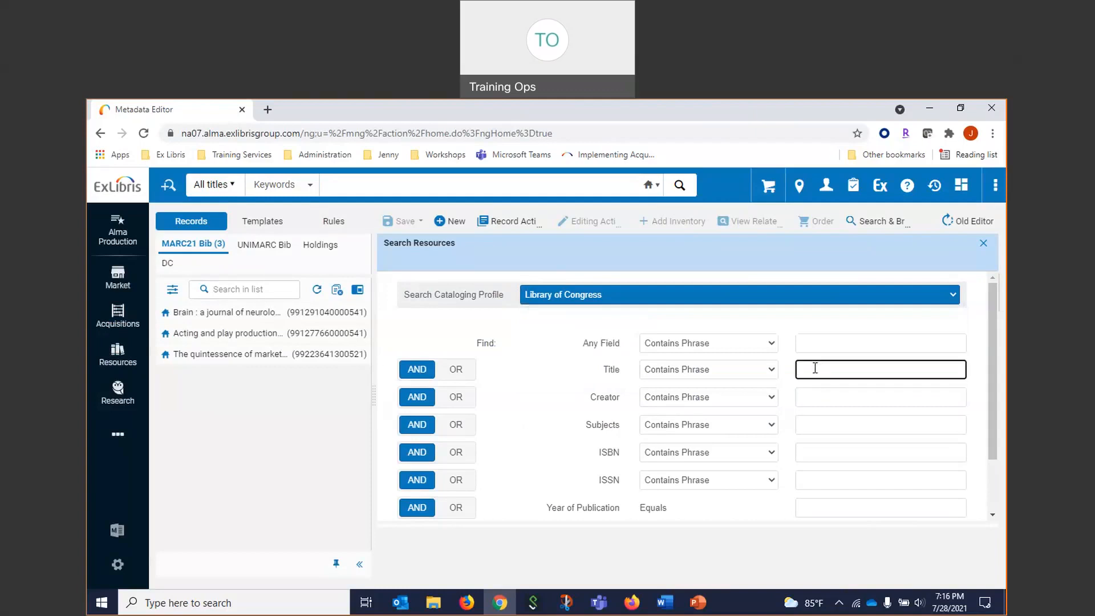
{"action": "type", "text": "fundamentals of modern manufacturing"}
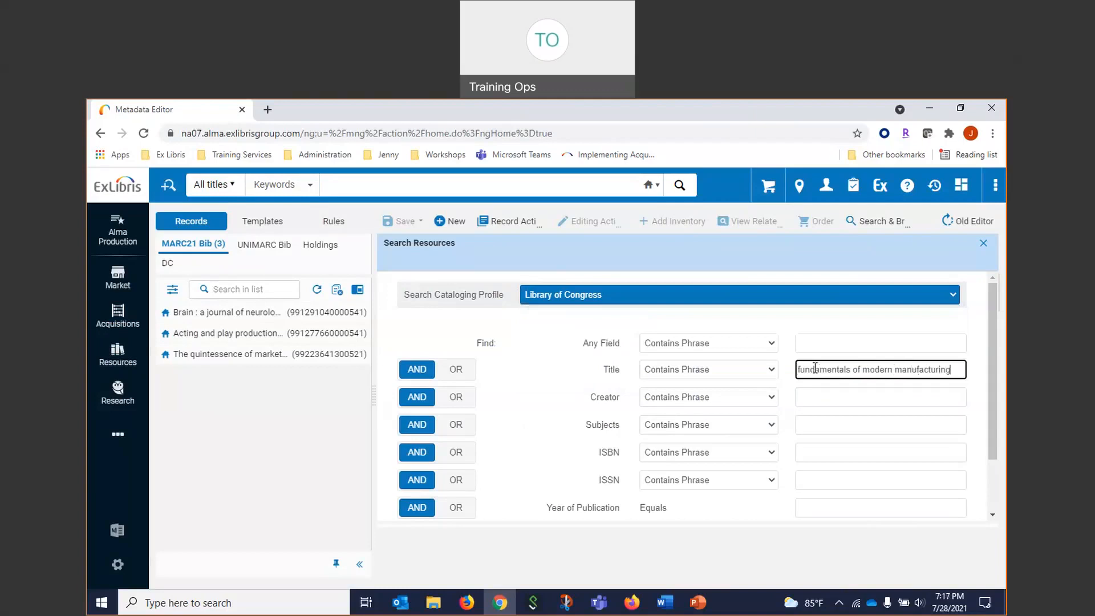
{"action": "scroll", "coordinate": [816, 376], "scroll_direction": "down", "scroll_amount": 2}
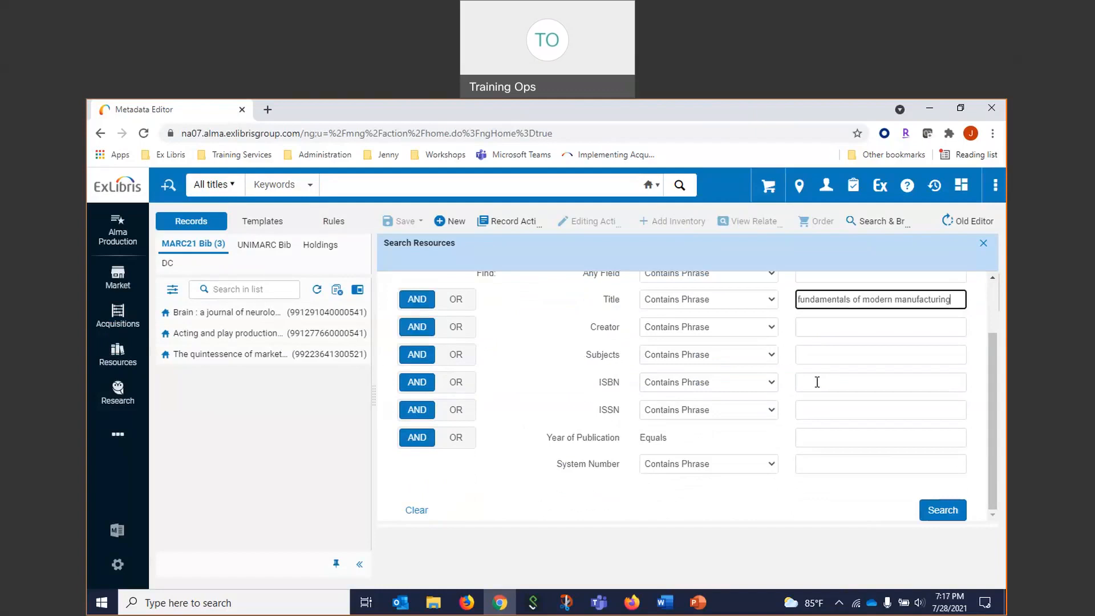
{"action": "left_click", "coordinate": [937, 512]}
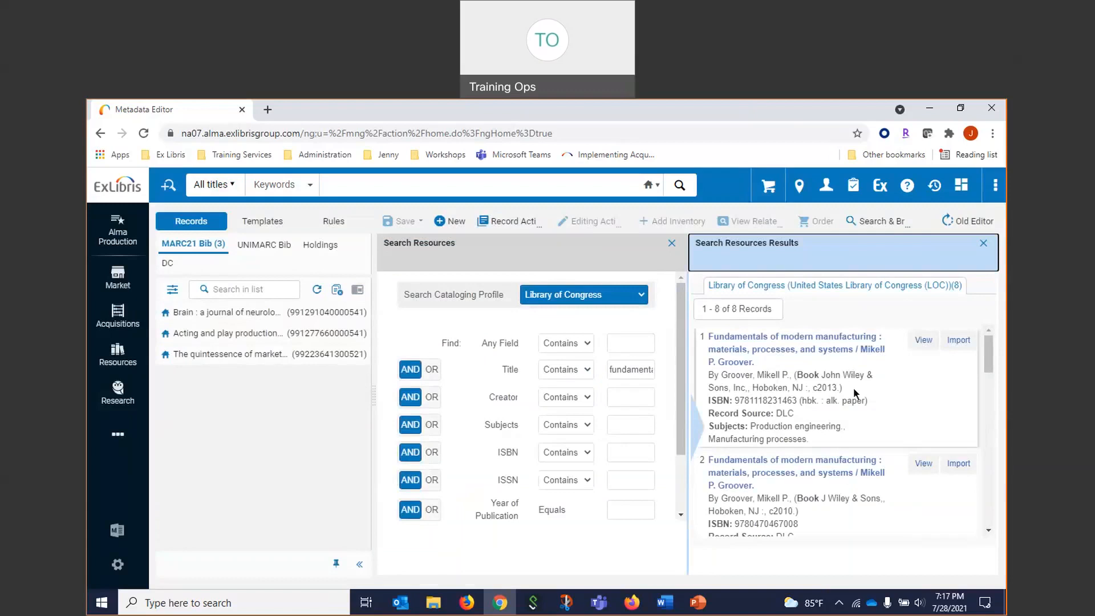
- Open the full record of the 2020 paperback edition from the results and examine its MARC fields, including publication field 264
{"action": "scroll", "coordinate": [850, 374], "scroll_direction": "down", "scroll_amount": 3}
{"action": "scroll", "coordinate": [851, 374], "scroll_direction": "up", "scroll_amount": 3}
{"action": "scroll", "coordinate": [812, 404], "scroll_direction": "down", "scroll_amount": 1}
{"action": "scroll", "coordinate": [809, 450], "scroll_direction": "down", "scroll_amount": 4}
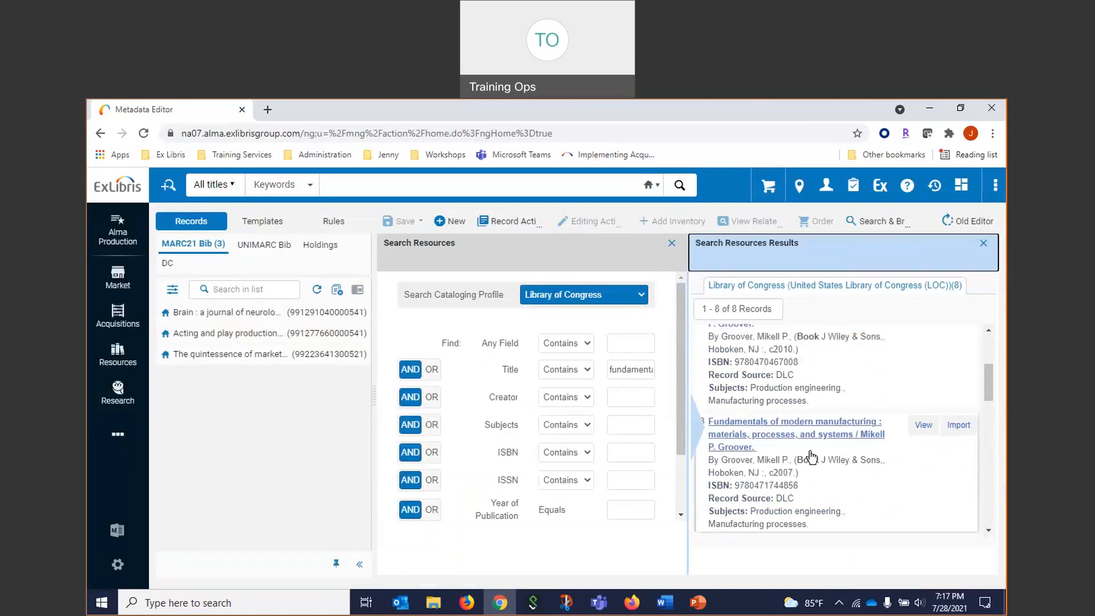
{"action": "scroll", "coordinate": [823, 429], "scroll_direction": "down", "scroll_amount": 4}
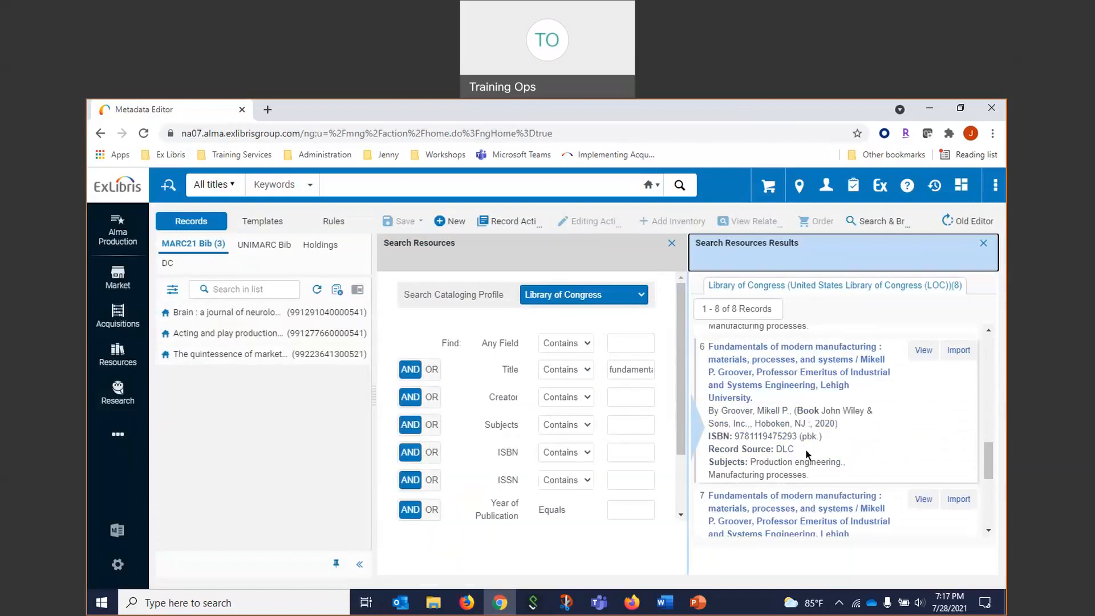
{"action": "left_click_drag", "start_coordinate": [708, 436], "coordinate": [817, 436]}
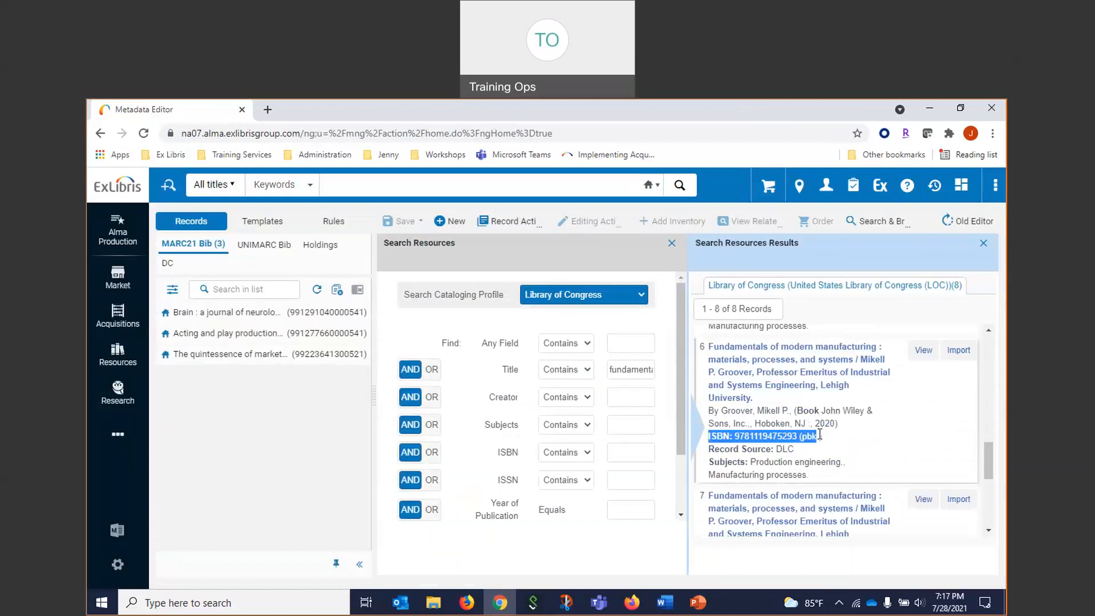
{"action": "left_click", "coordinate": [922, 352]}
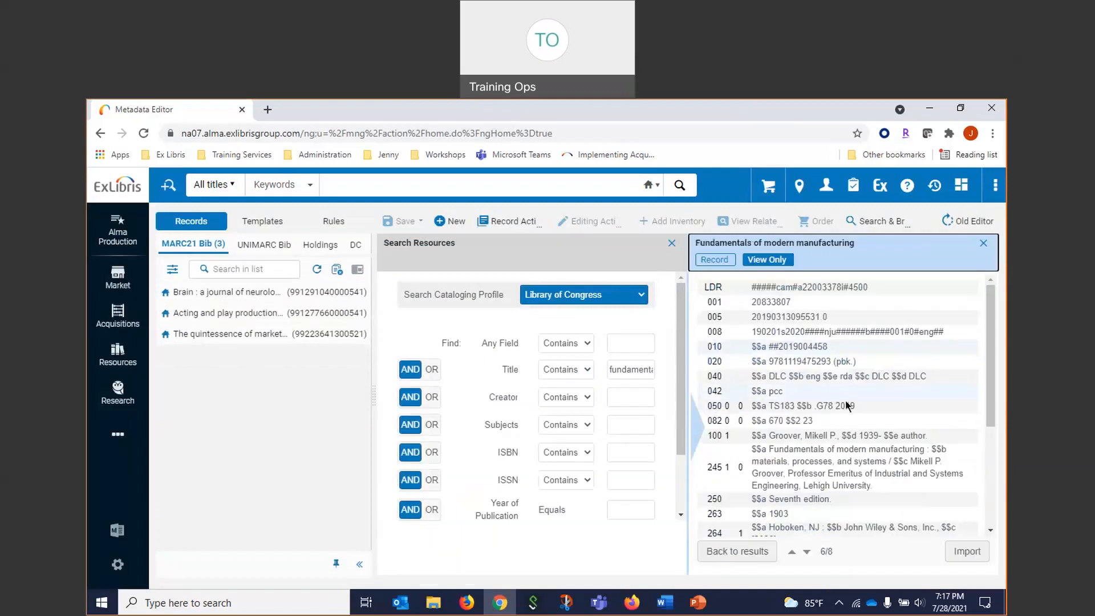
{"action": "scroll", "coordinate": [827, 410], "scroll_direction": "down", "scroll_amount": 4}
{"action": "scroll", "coordinate": [827, 410], "scroll_direction": "down", "scroll_amount": 2}
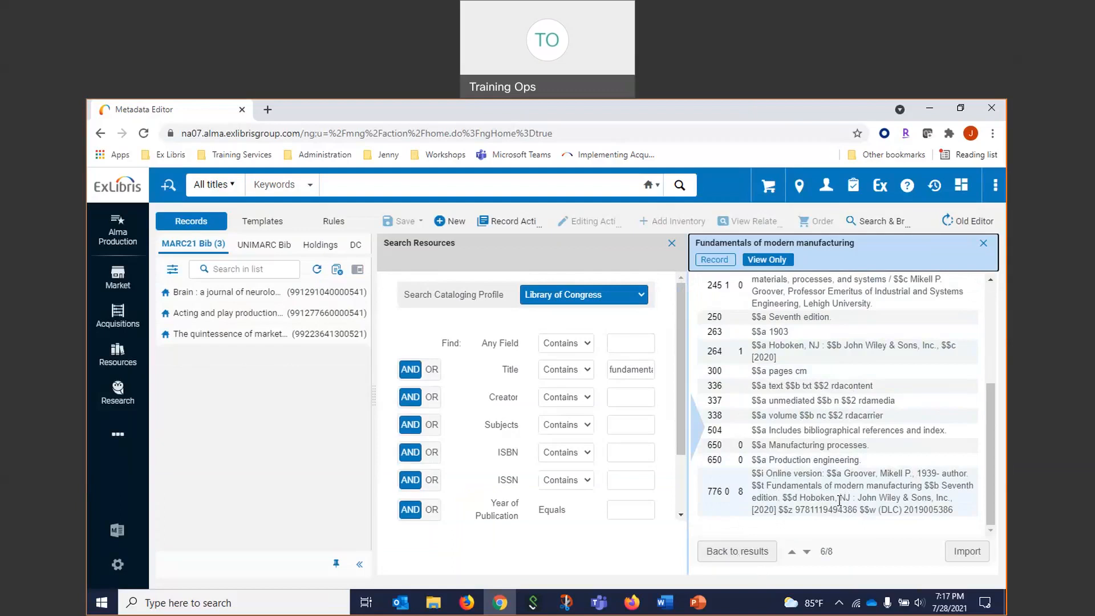
{"action": "scroll", "coordinate": [840, 496], "scroll_direction": "up", "scroll_amount": 1}
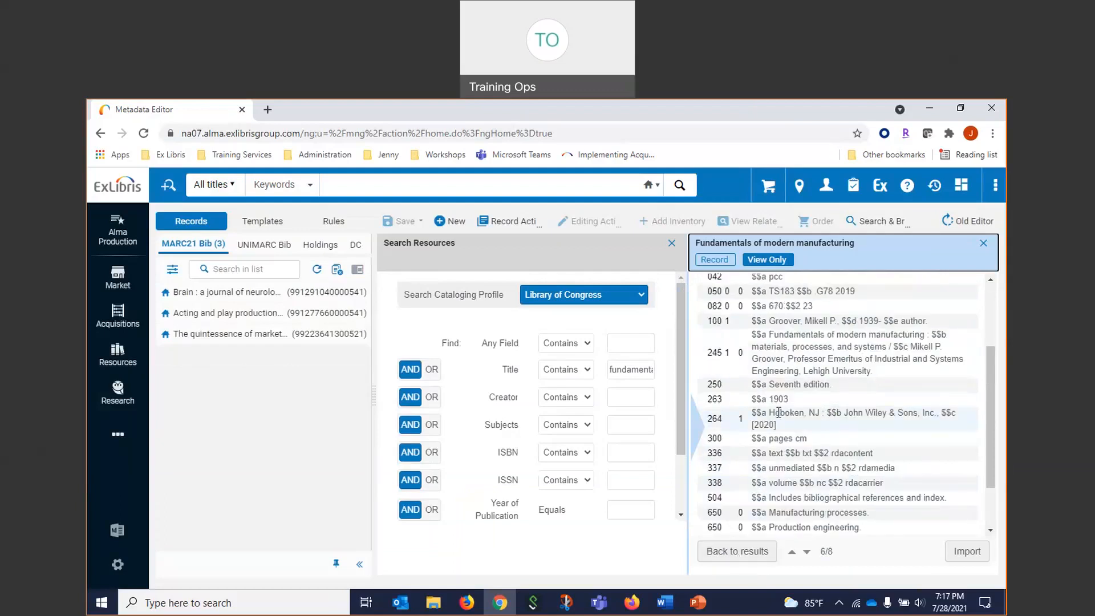
{"action": "left_click_drag", "start_coordinate": [705, 418], "coordinate": [779, 413]}
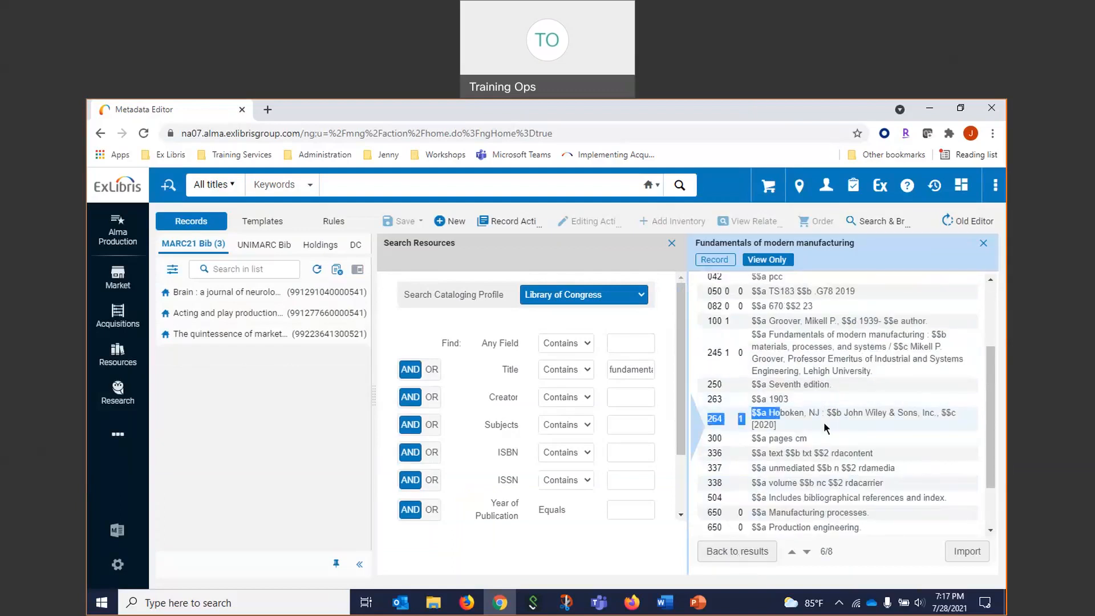
- Return to the results and view the other 2020 record, number 7, examining its MARC fields through 776
{"action": "left_click", "coordinate": [734, 551]}
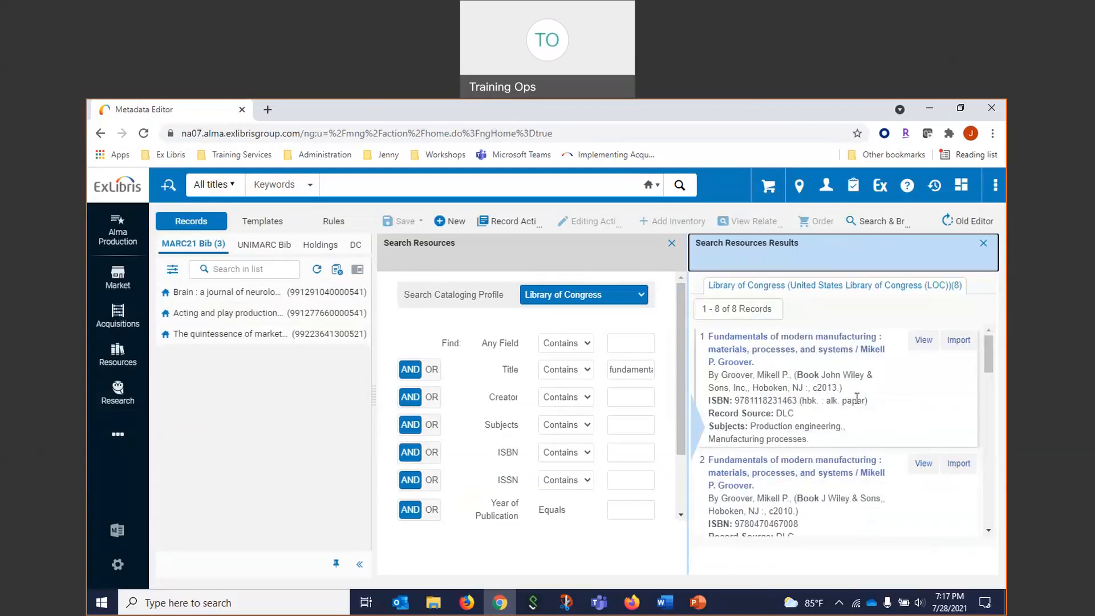
{"action": "scroll", "coordinate": [867, 393], "scroll_direction": "down", "scroll_amount": 3}
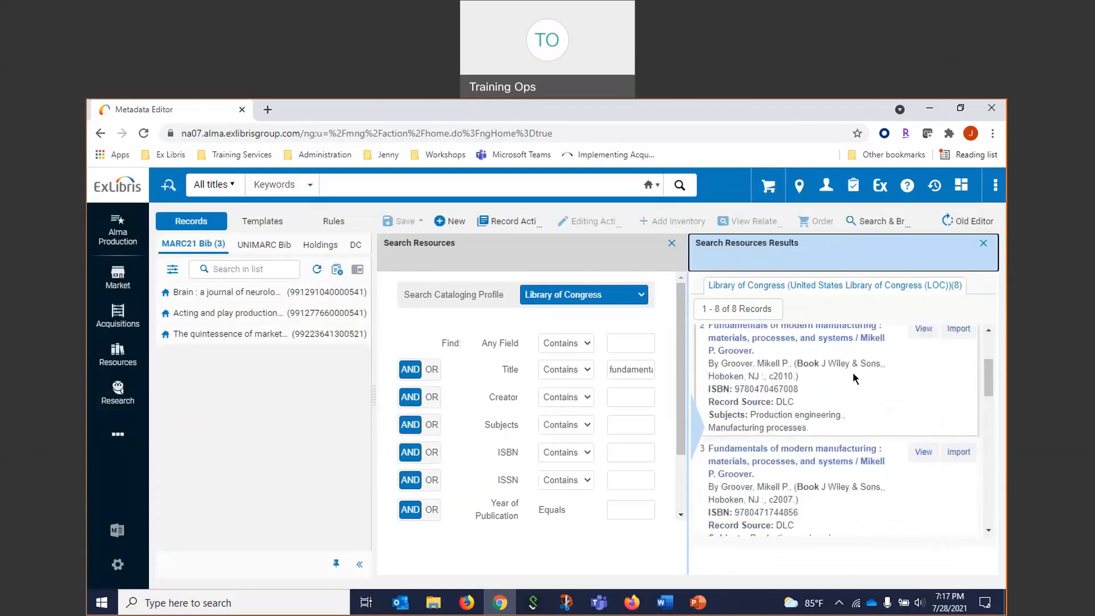
{"action": "scroll", "coordinate": [860, 382], "scroll_direction": "down", "scroll_amount": 5}
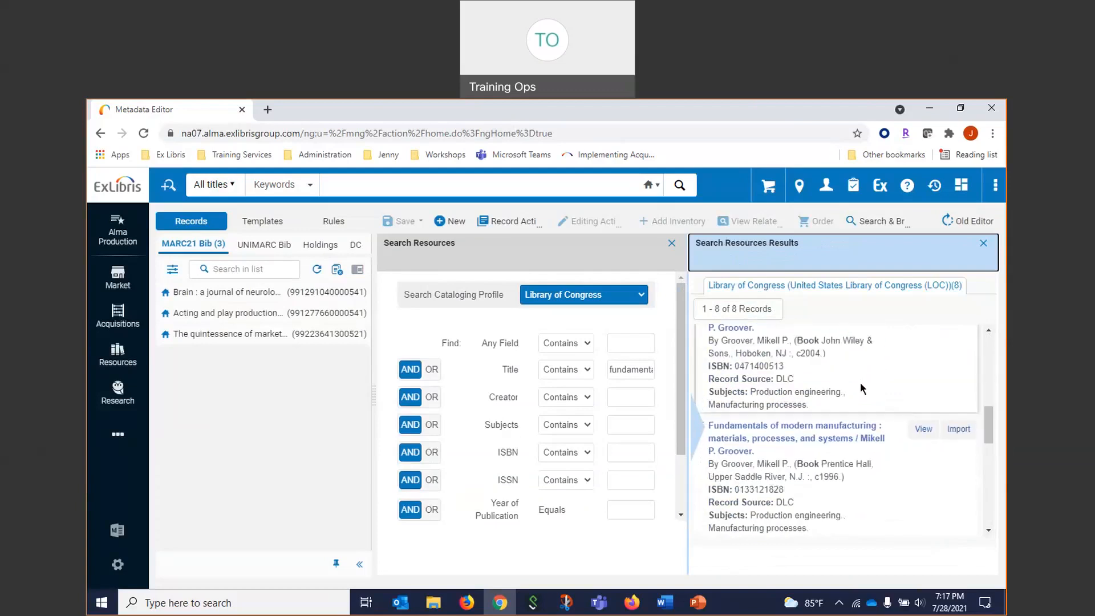
{"action": "scroll", "coordinate": [859, 381], "scroll_direction": "down", "scroll_amount": 4}
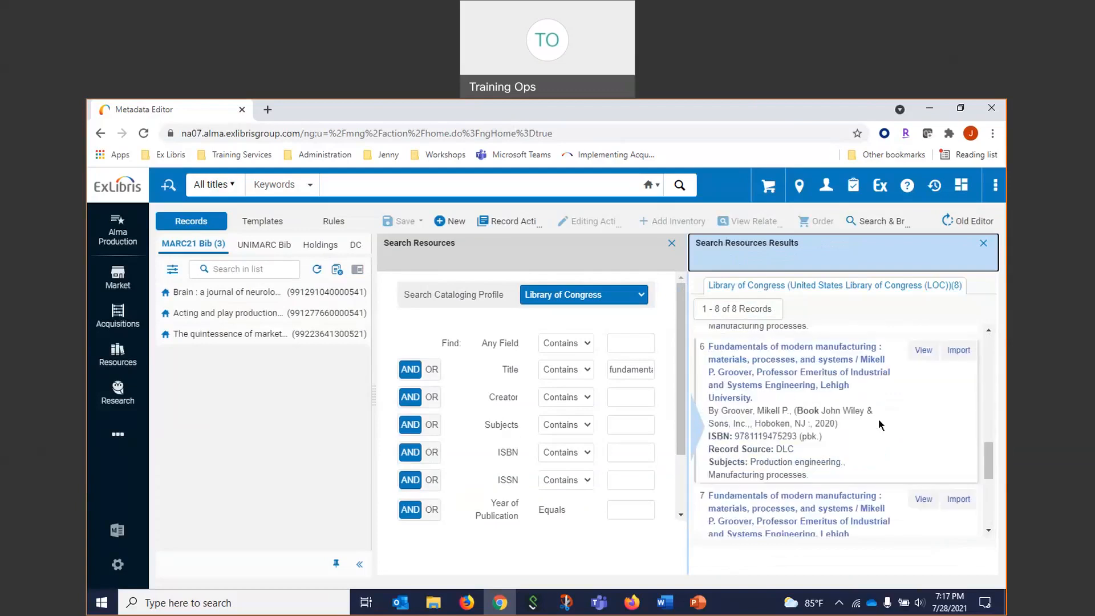
{"action": "scroll", "coordinate": [848, 425], "scroll_direction": "down", "scroll_amount": 1}
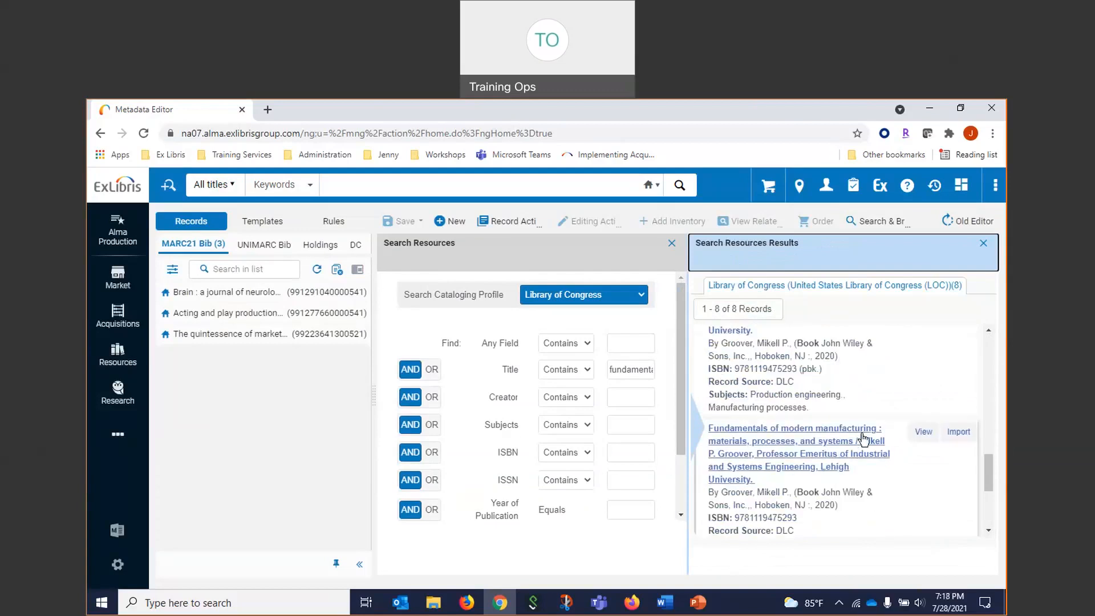
{"action": "scroll", "coordinate": [882, 382], "scroll_direction": "up", "scroll_amount": 1}
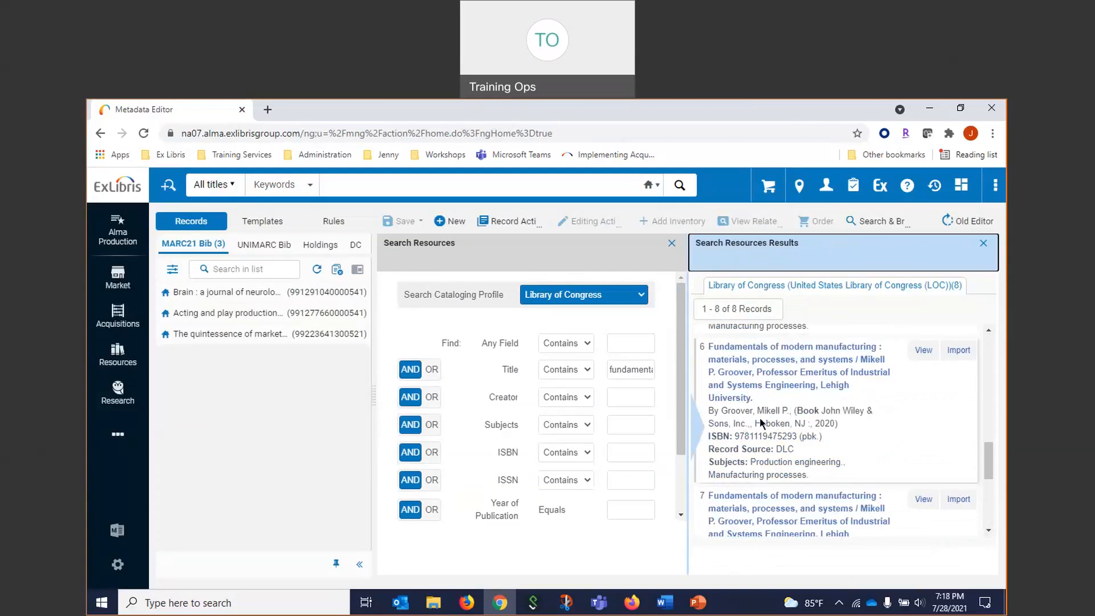
{"action": "scroll", "coordinate": [801, 448], "scroll_direction": "down", "scroll_amount": 1}
{"action": "left_click", "coordinate": [923, 432]}
{"action": "scroll", "coordinate": [863, 401], "scroll_direction": "down", "scroll_amount": 3}
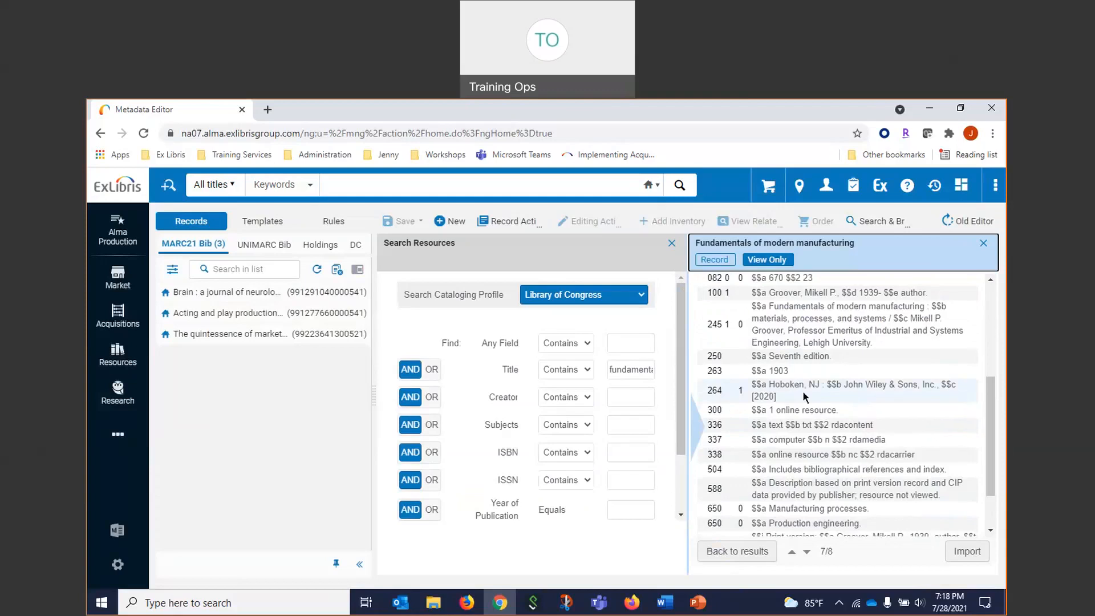
{"action": "scroll", "coordinate": [798, 389], "scroll_direction": "down", "scroll_amount": 1}
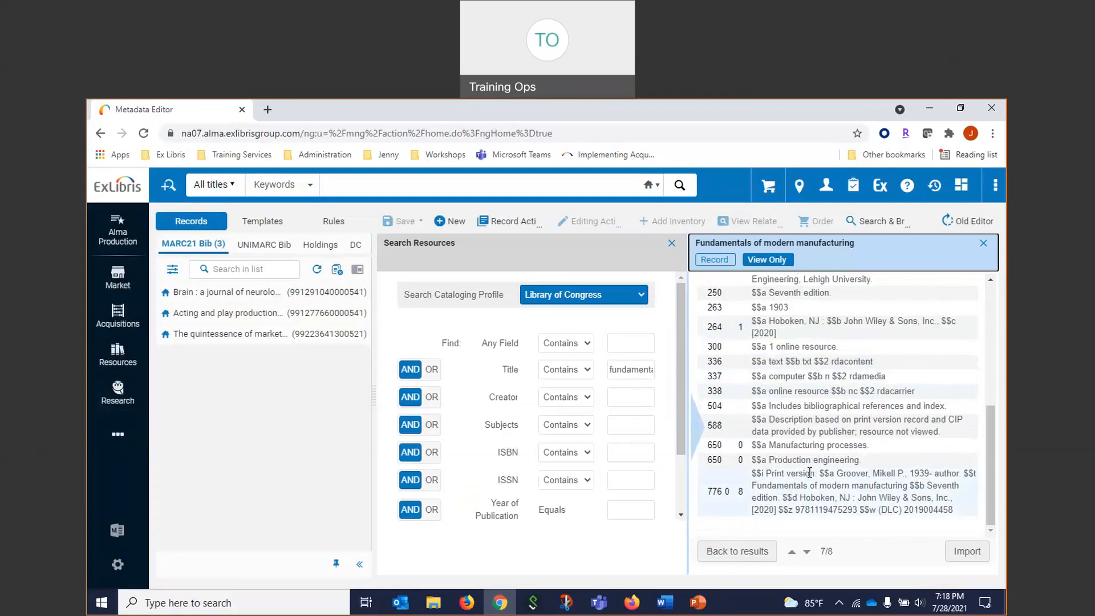
- Import the viewed 2020 record for editing, close the Search Resources form and review the imported fields
{"action": "left_click", "coordinate": [968, 552]}
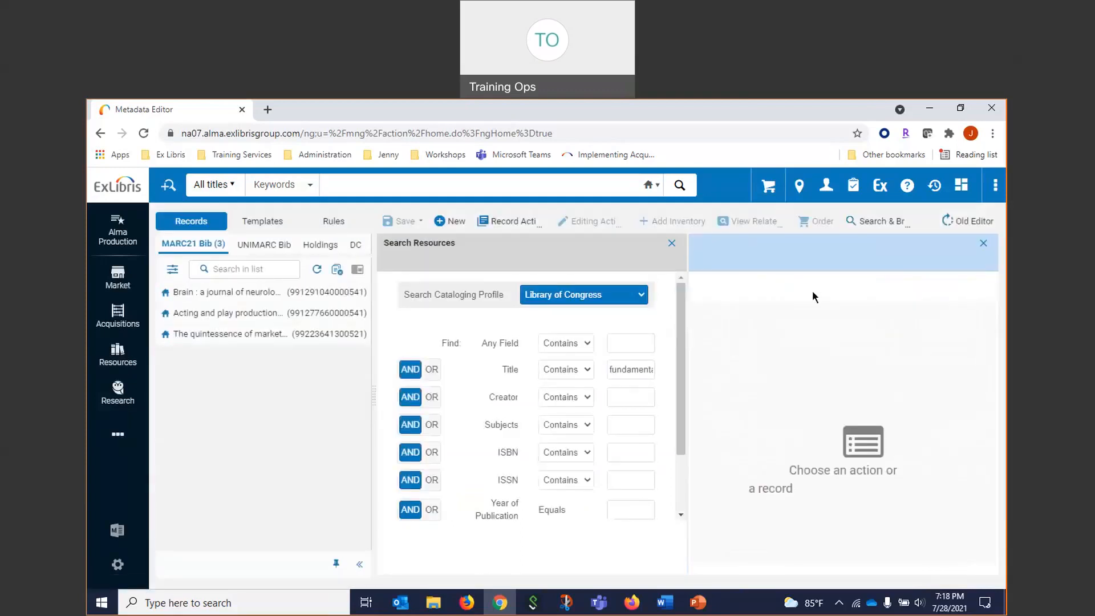
{"action": "left_click", "coordinate": [672, 245]}
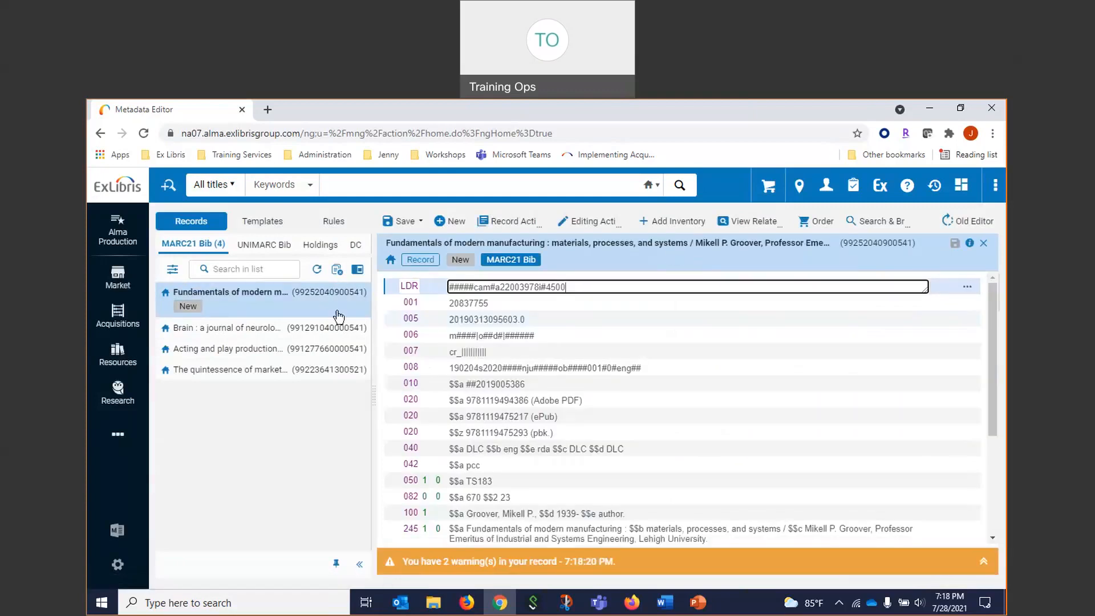
{"action": "scroll", "coordinate": [520, 422], "scroll_direction": "down", "scroll_amount": 4}
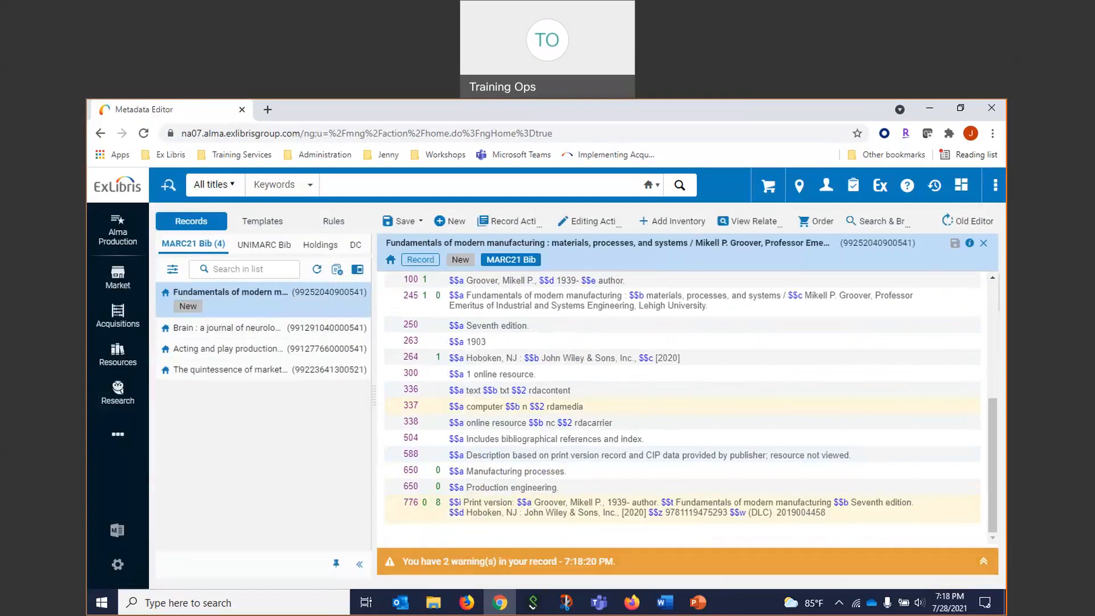
- Switch to PowerPoint and present slides 15 and 16, on external resources and manual record creation from a template
{"action": "left_click", "coordinate": [697, 604]}
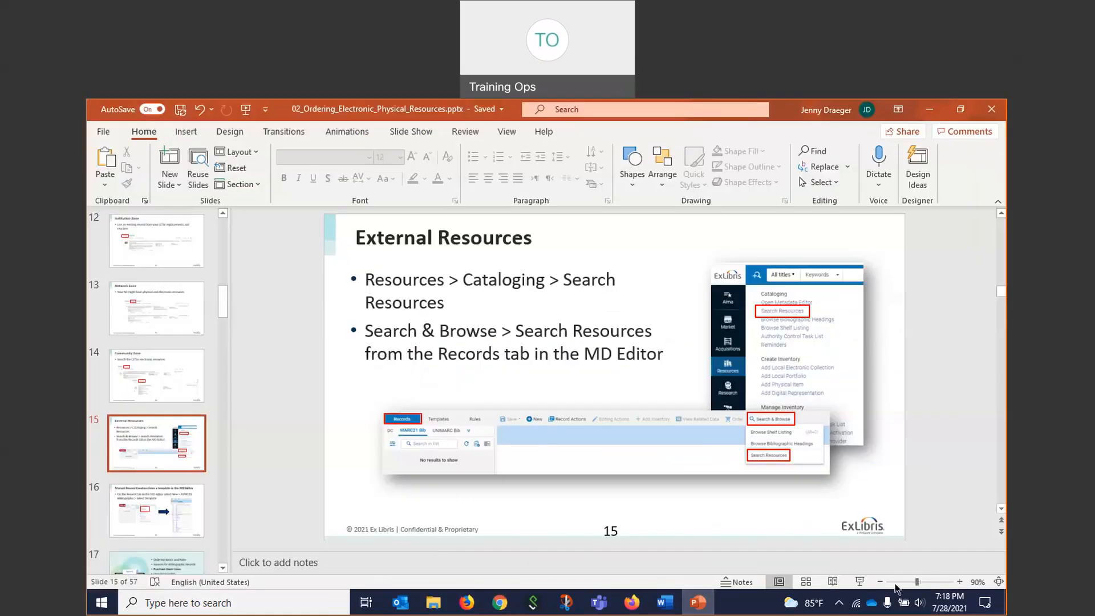
{"action": "left_click", "coordinate": [859, 581]}
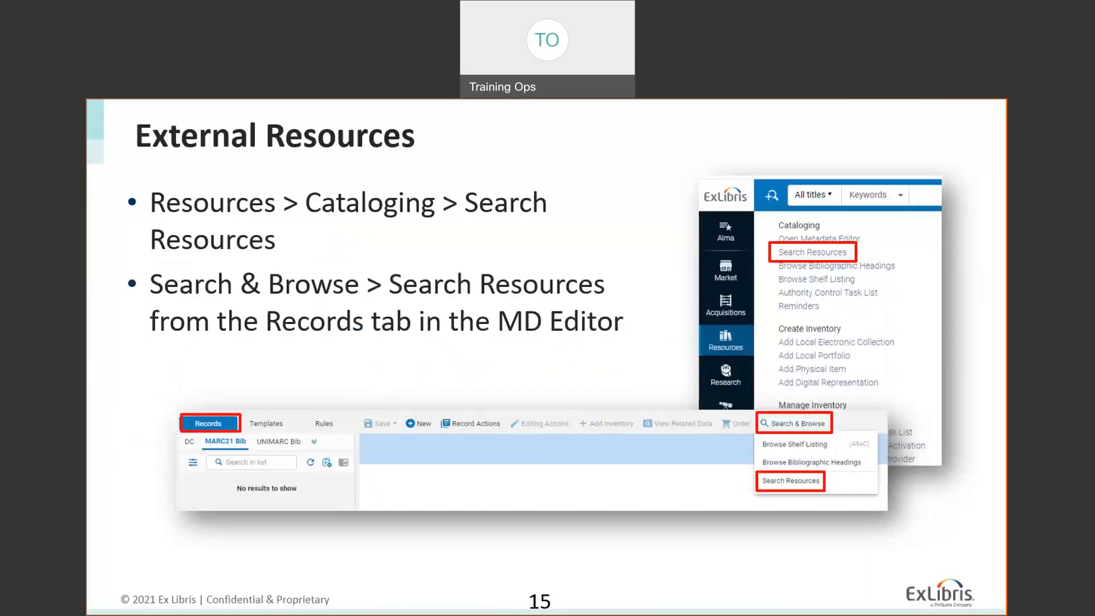
{"action": "key", "text": "Right"}
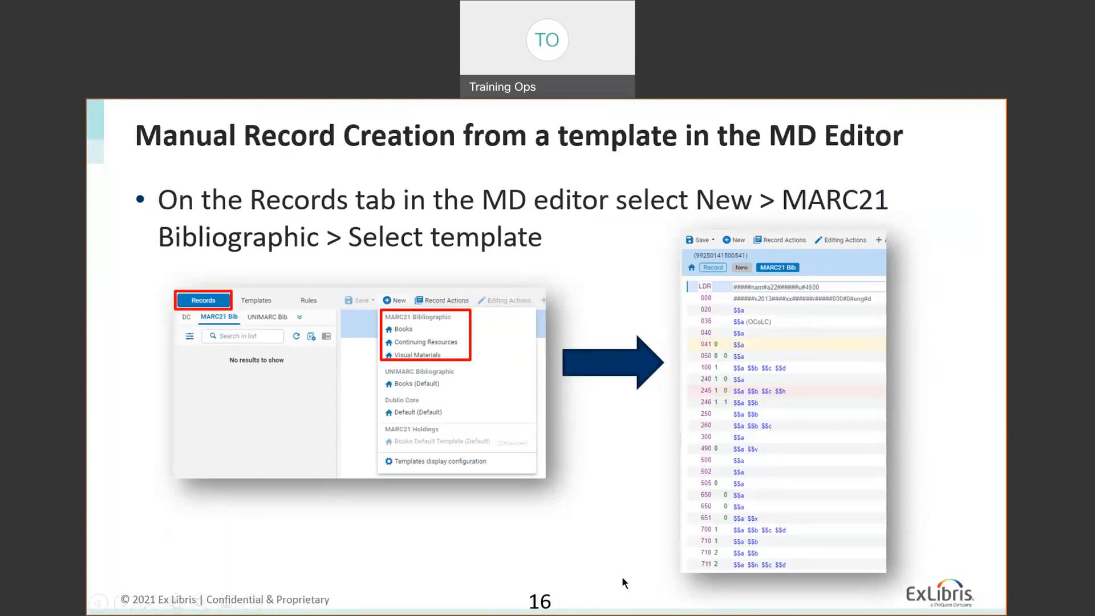
{"action": "key", "text": "Escape"}
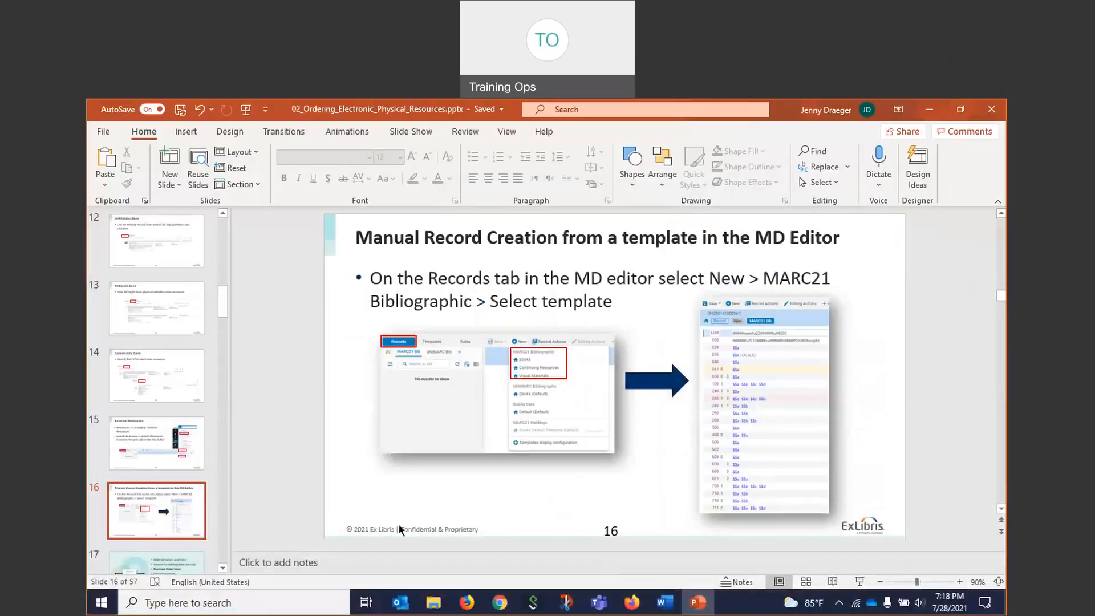
- Switch back to the Metadata Editor in Chrome and create a new MARC21 bibliographic record from the Books template
{"action": "left_click", "coordinate": [501, 603]}
{"action": "left_click", "coordinate": [457, 222]}
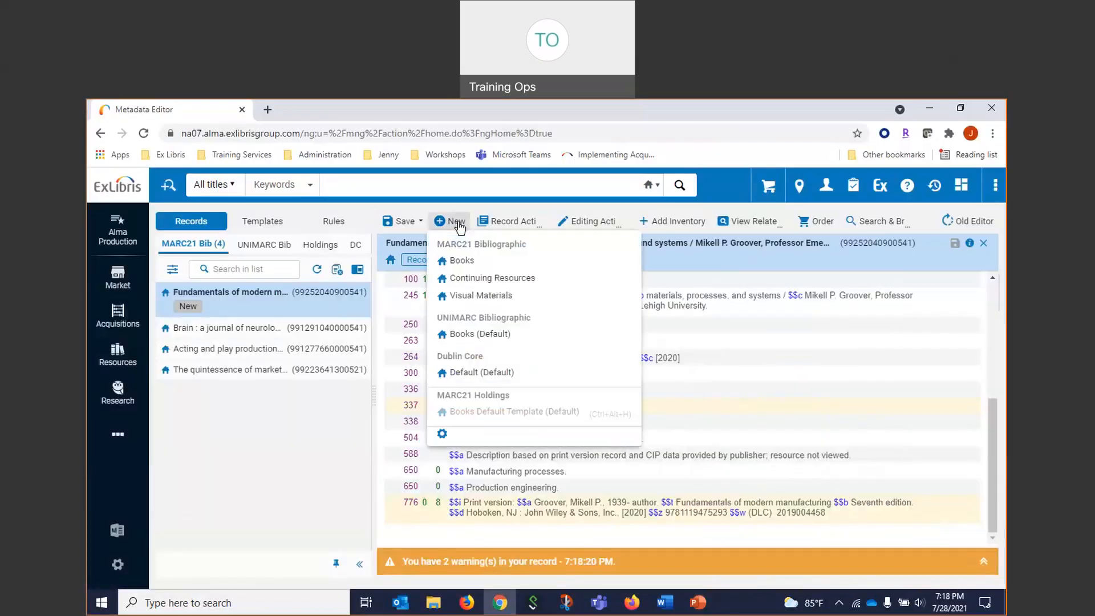
{"action": "left_click", "coordinate": [462, 261]}
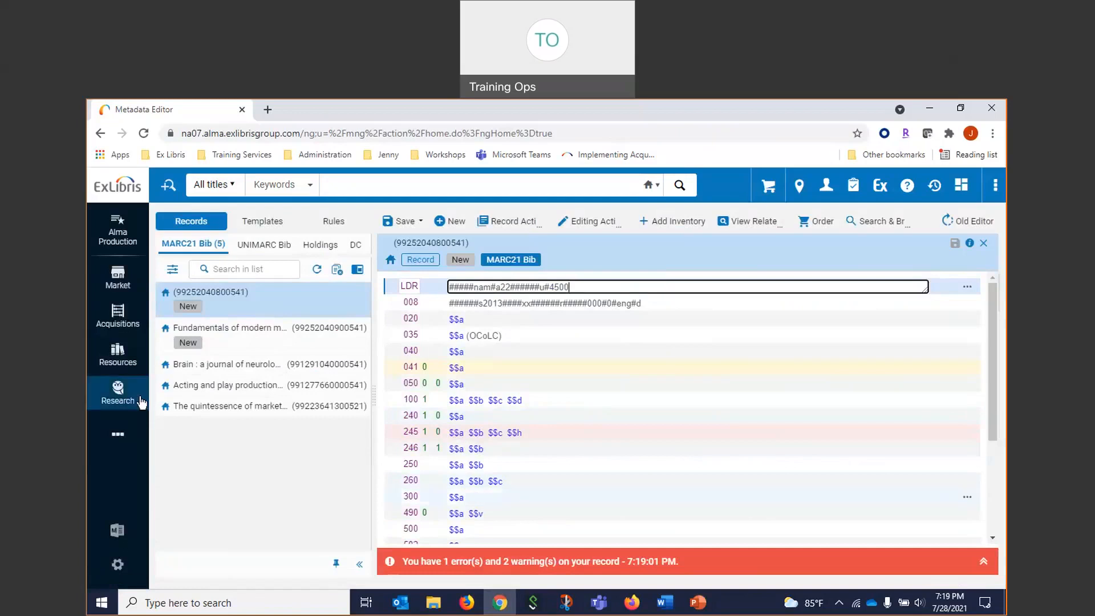
- Enter "Additive manufacturing technologies" as the title in subfield a of field 245
{"action": "left_click", "coordinate": [465, 432]}
{"action": "type", "text": "Additive"}
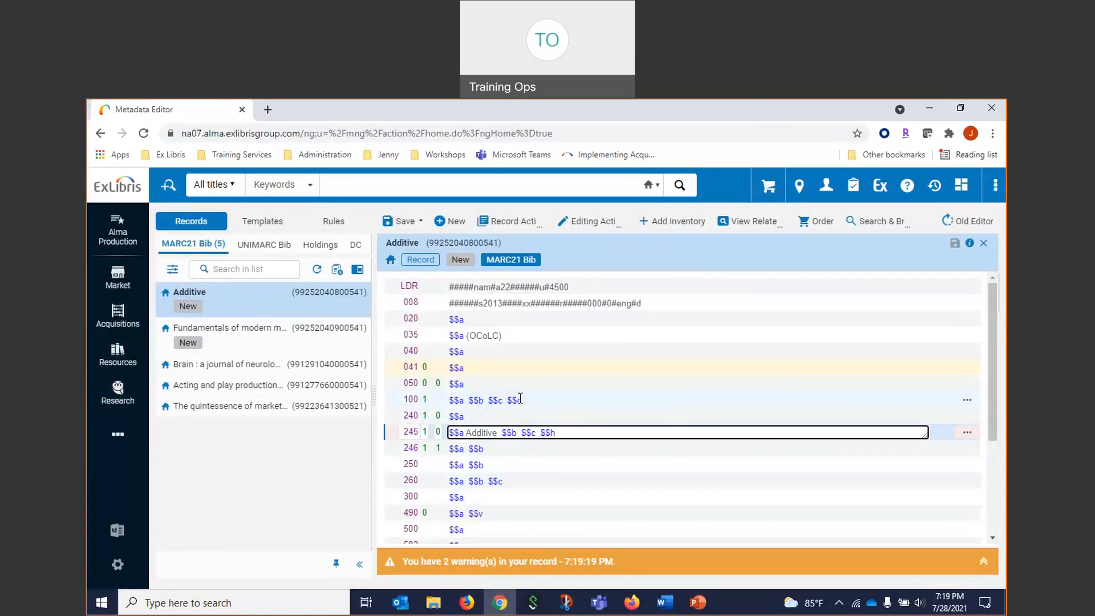
{"action": "type", "text": "manufa"}
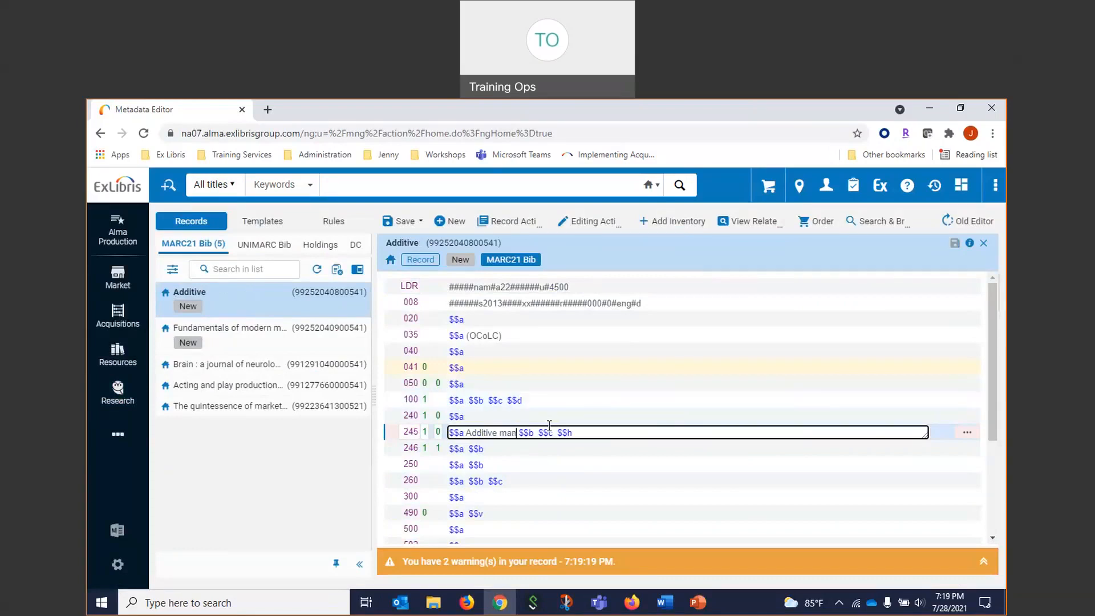
{"action": "type", "text": "cturing technologies"}
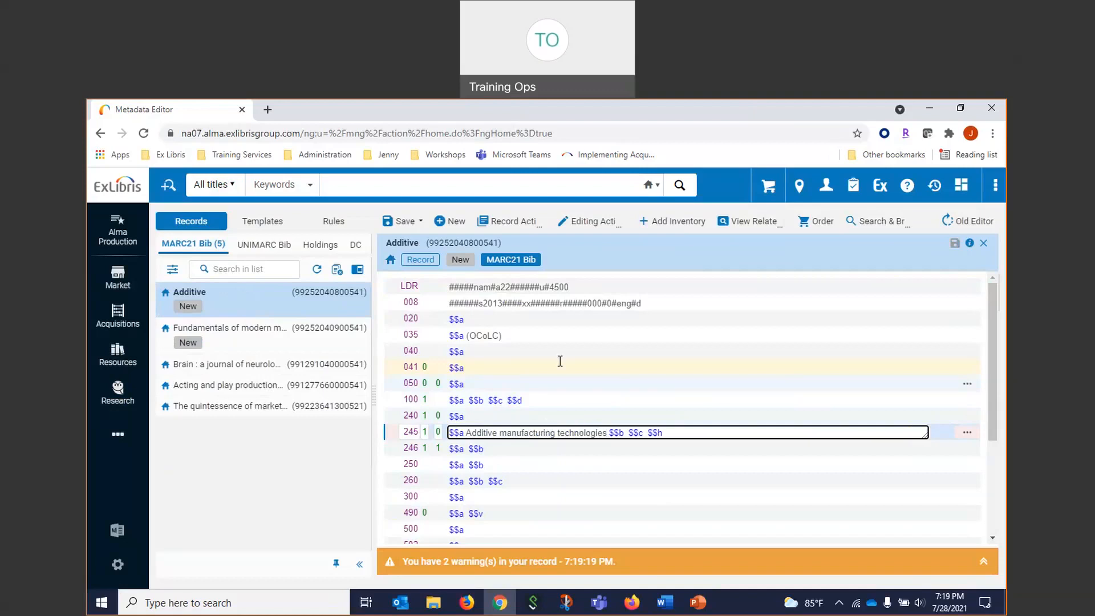
- Enter the author's surname in subfield a of field 100 and save the new record
{"action": "left_click", "coordinate": [470, 402]}
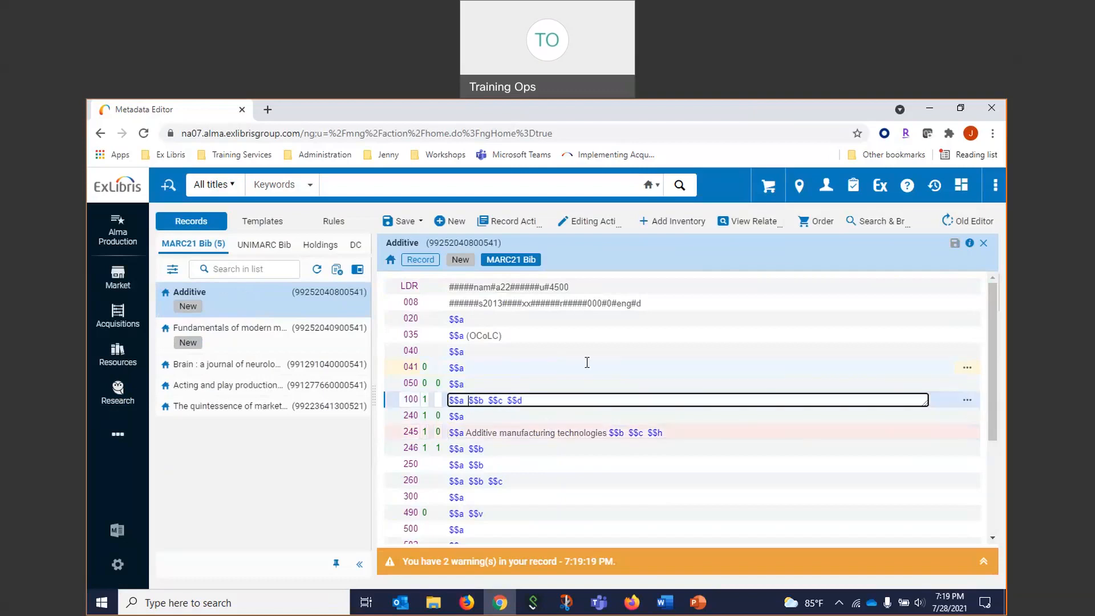
{"action": "type", "text": "Gibson"}
{"action": "left_click", "coordinate": [406, 226]}
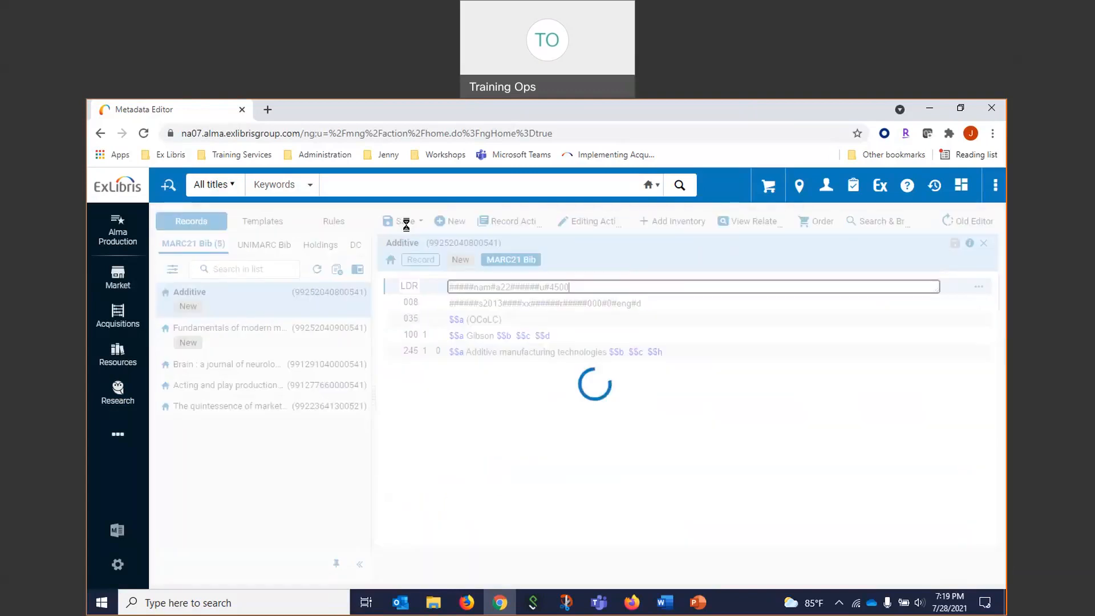
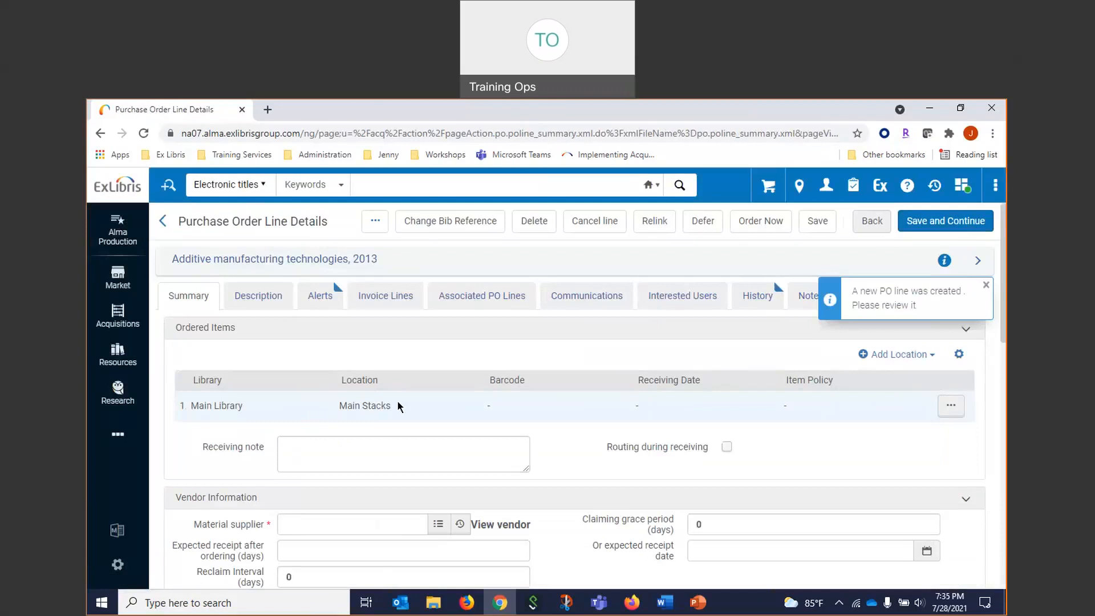
- Open the full vendor list to choose a material supplier for the "Additive manufacturing technologies" PO line
{"action": "scroll", "coordinate": [397, 400], "scroll_direction": "down", "scroll_amount": 1}
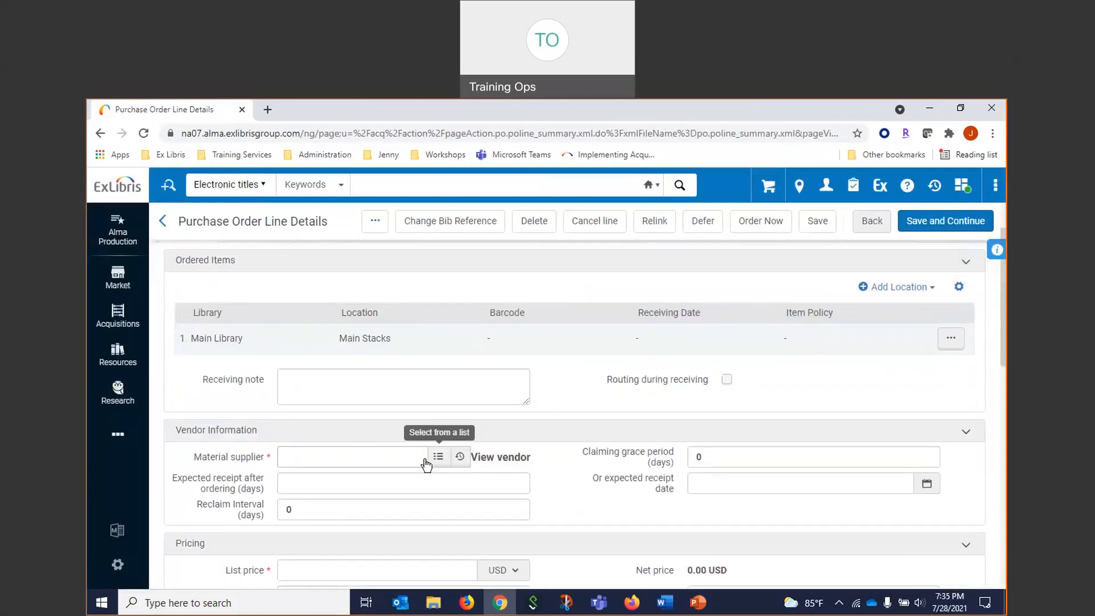
{"action": "left_click", "coordinate": [367, 459]}
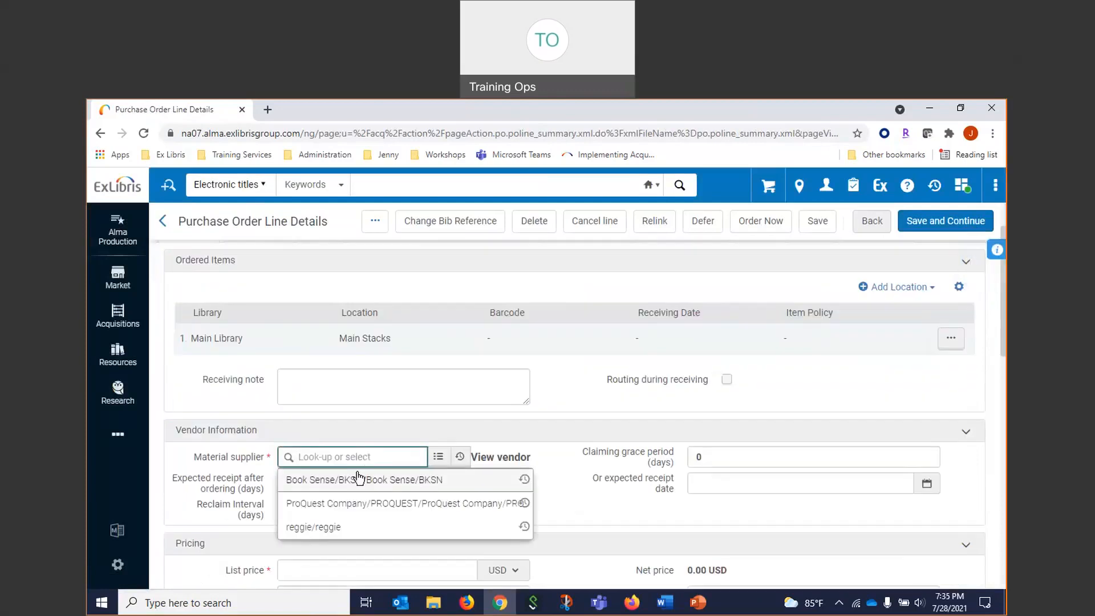
{"action": "left_click", "coordinate": [438, 457]}
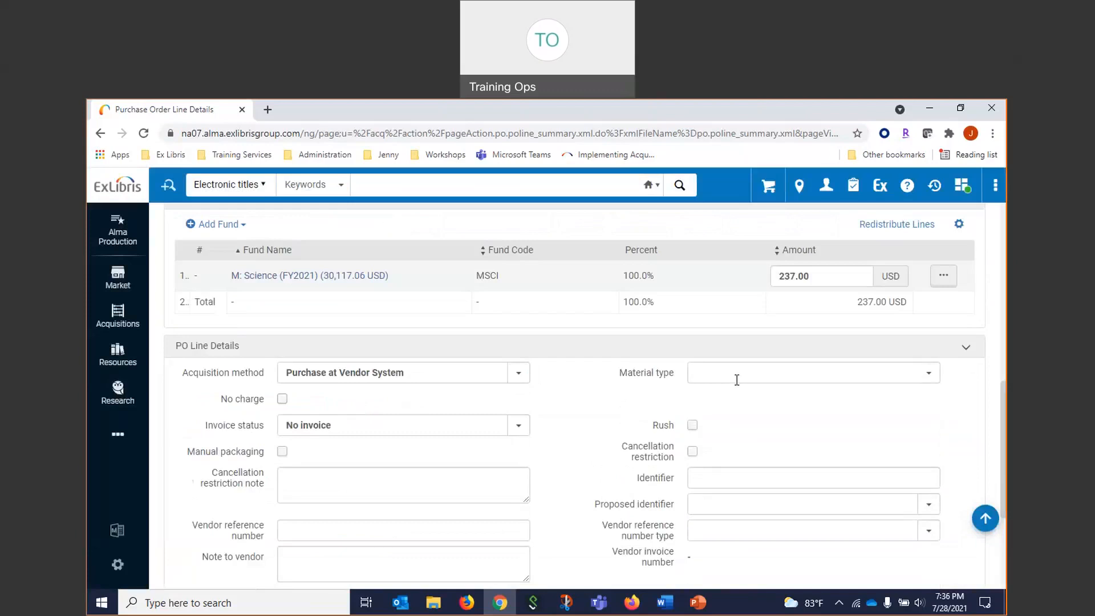
- Choose a material type in the PO line details and open the options for the 1st reporting code
{"action": "left_click", "coordinate": [735, 378]}
{"action": "left_click", "coordinate": [724, 402]}
{"action": "scroll", "coordinate": [499, 433], "scroll_direction": "down", "scroll_amount": 4}
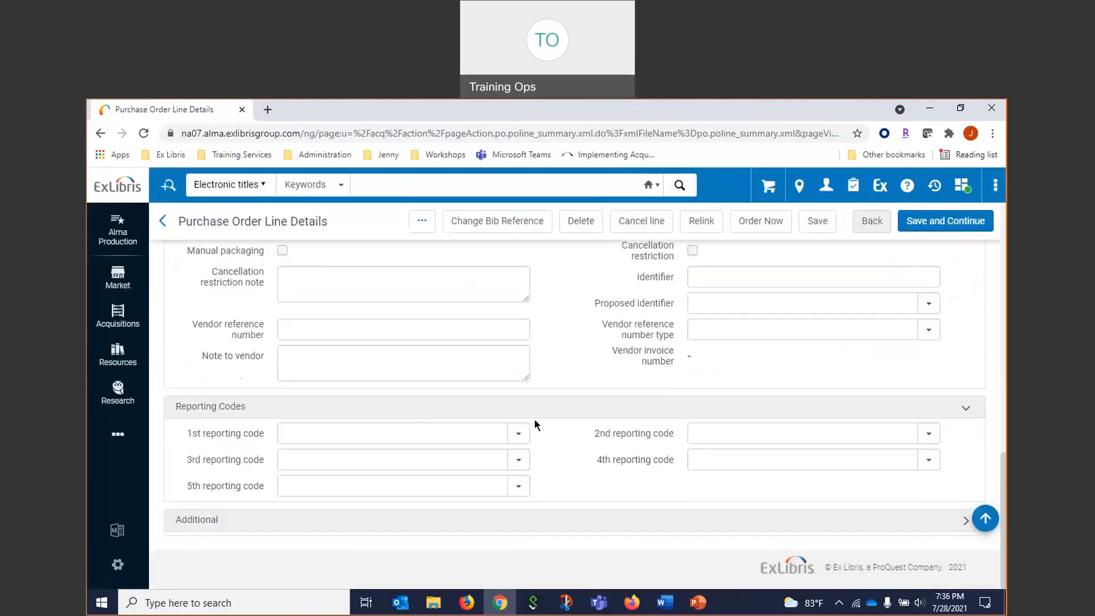
{"action": "left_click", "coordinate": [519, 434]}
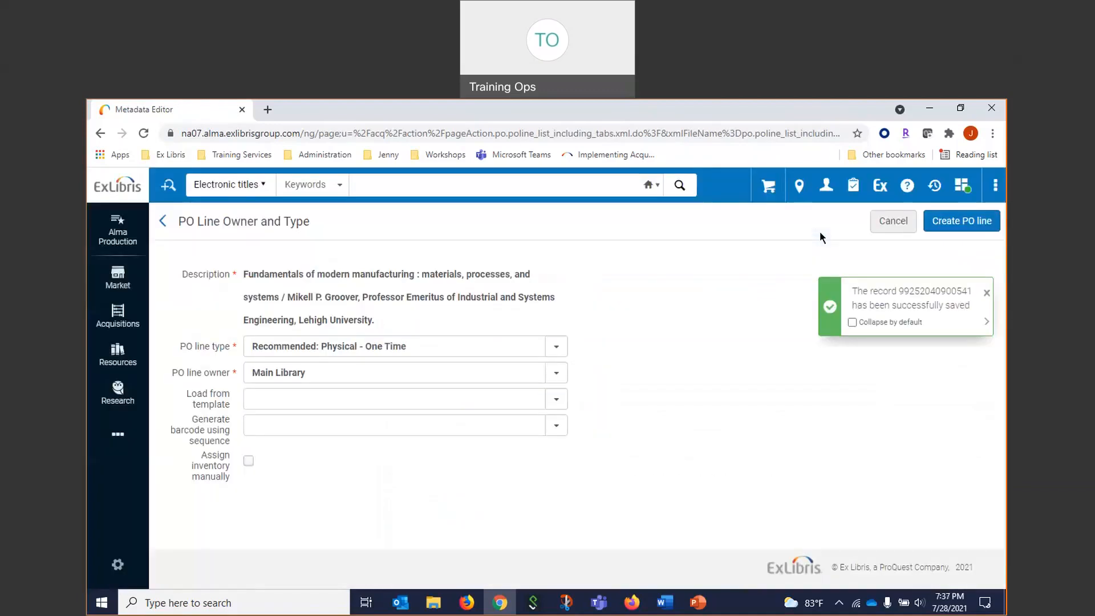
- Create a Physical - One Time PO line owned by Main Library for "Fundamentals of modern manufacturing" and set its list price to 50.00 USD
{"action": "left_click", "coordinate": [957, 224]}
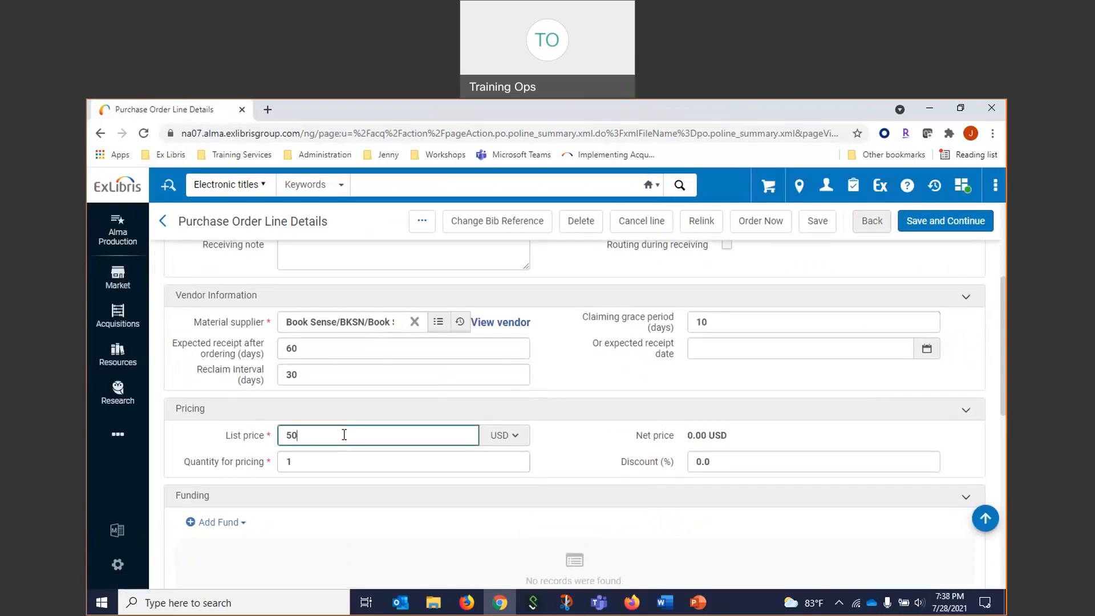
{"action": "type", "text": ".00"}
- Add the M: Science (MSCI) fund to the PO line at 100 percent, covering 50.00 USD
{"action": "left_click", "coordinate": [222, 522]}
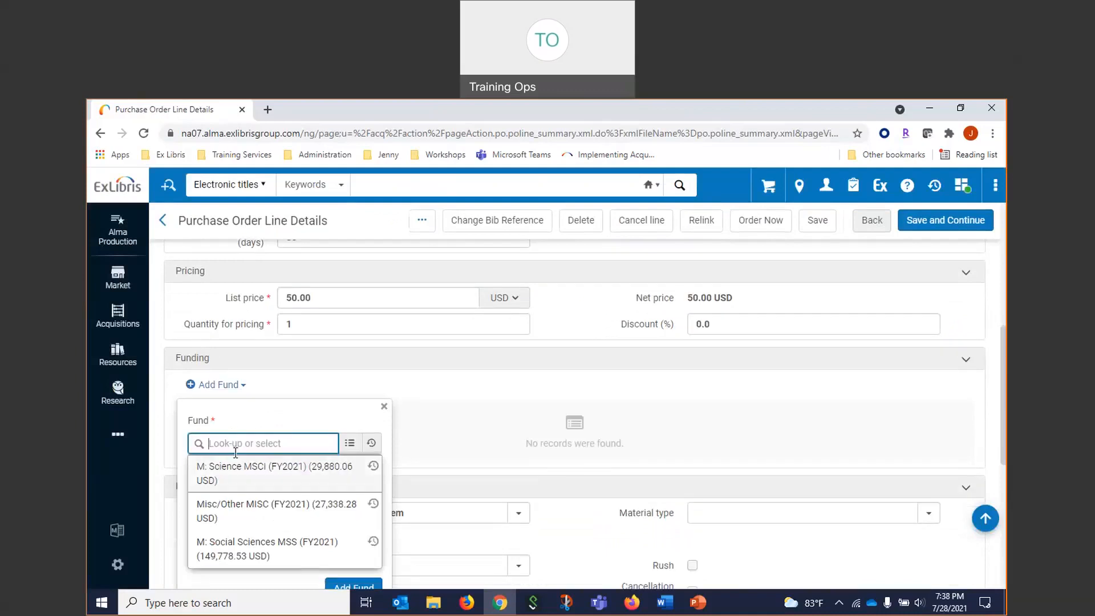
{"action": "left_click", "coordinate": [242, 468]}
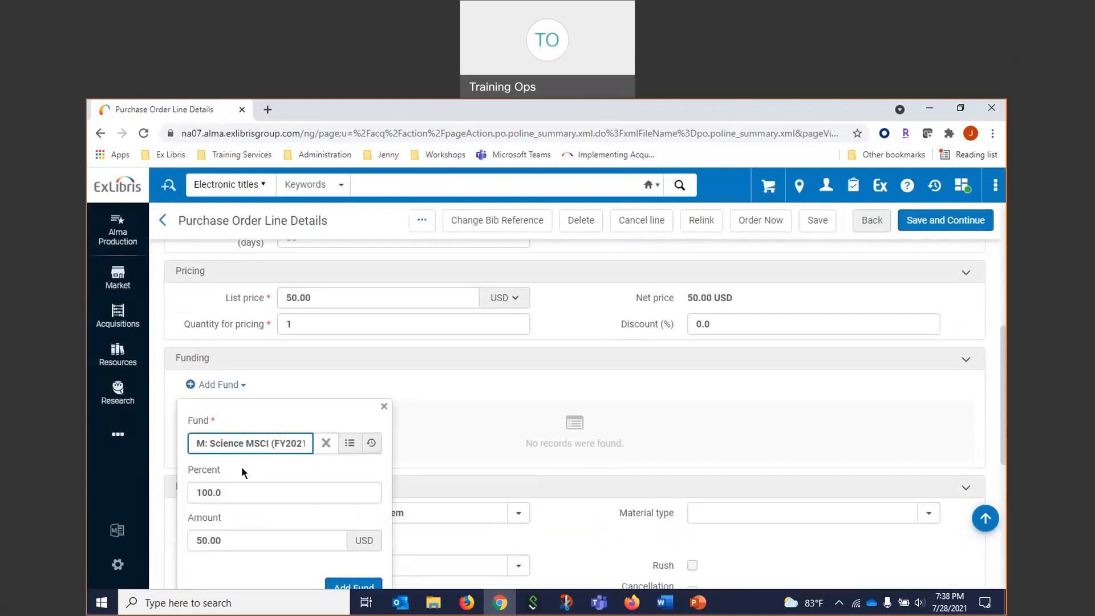
{"action": "left_click", "coordinate": [465, 395]}
{"action": "left_click", "coordinate": [244, 392]}
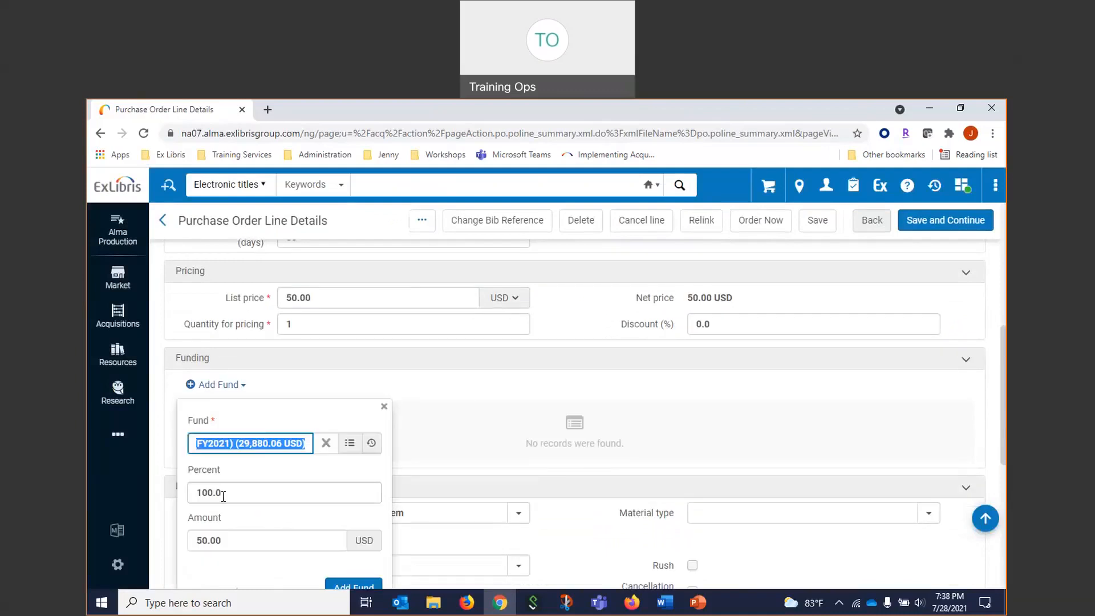
{"action": "left_click", "coordinate": [331, 586]}
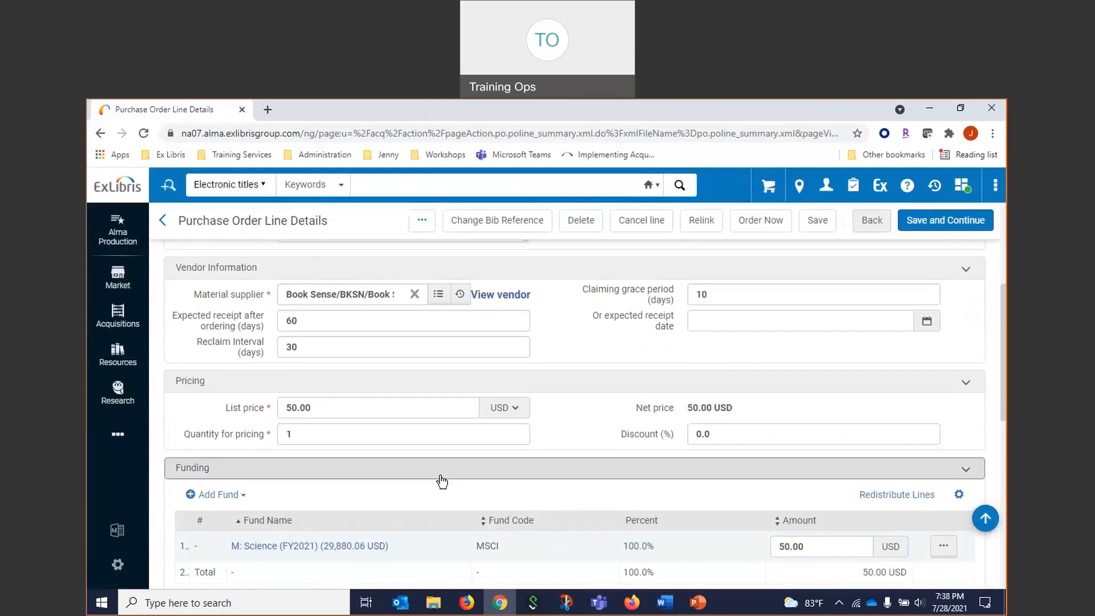
- Review the completed PO line and save it as a template named "main bksn science"
{"action": "scroll", "coordinate": [433, 462], "scroll_direction": "up", "scroll_amount": 4}
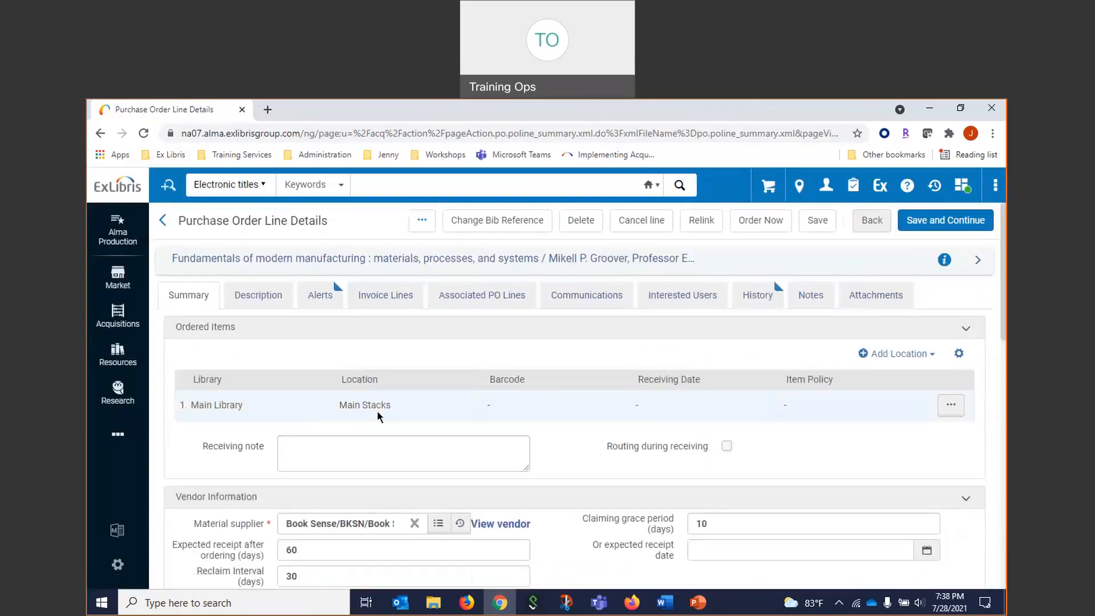
{"action": "scroll", "coordinate": [515, 410], "scroll_direction": "down", "scroll_amount": 9}
{"action": "scroll", "coordinate": [518, 408], "scroll_direction": "down", "scroll_amount": 5}
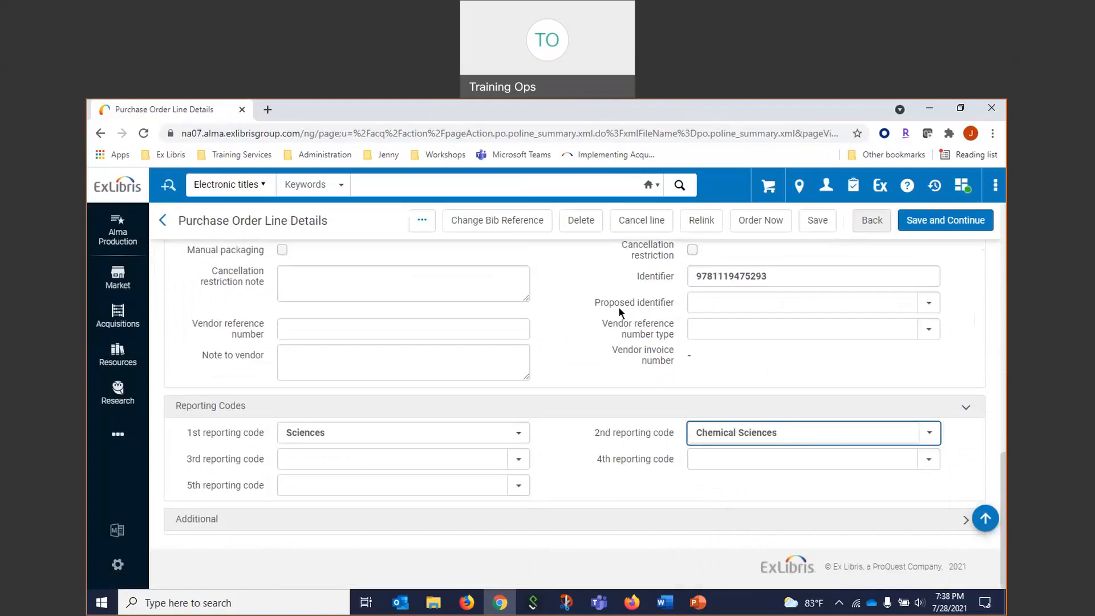
{"action": "left_click", "coordinate": [423, 228]}
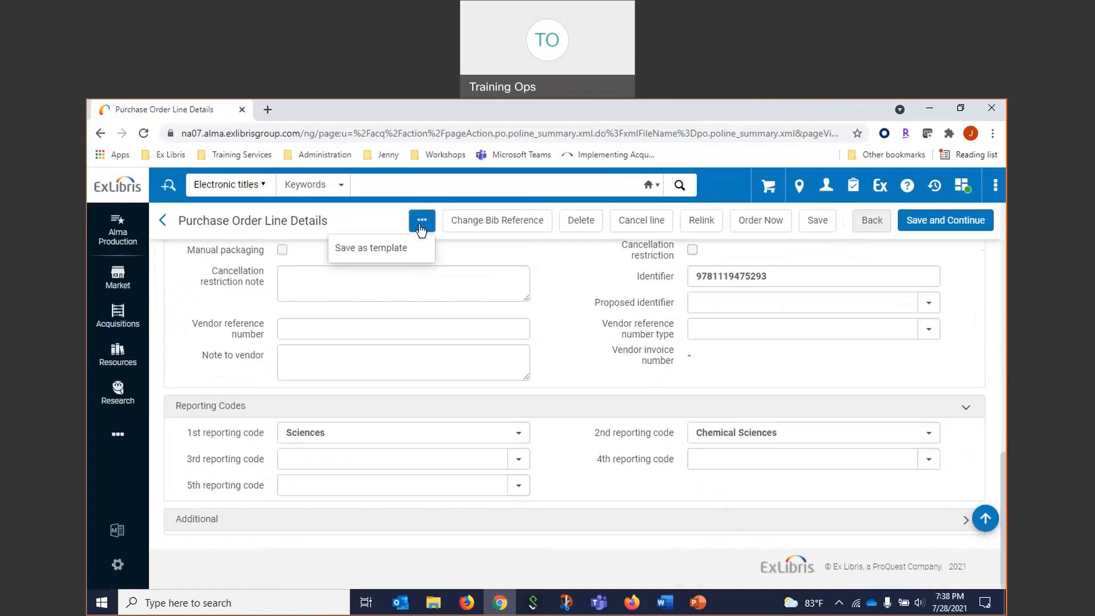
{"action": "left_click", "coordinate": [396, 249]}
{"action": "left_click", "coordinate": [374, 254]}
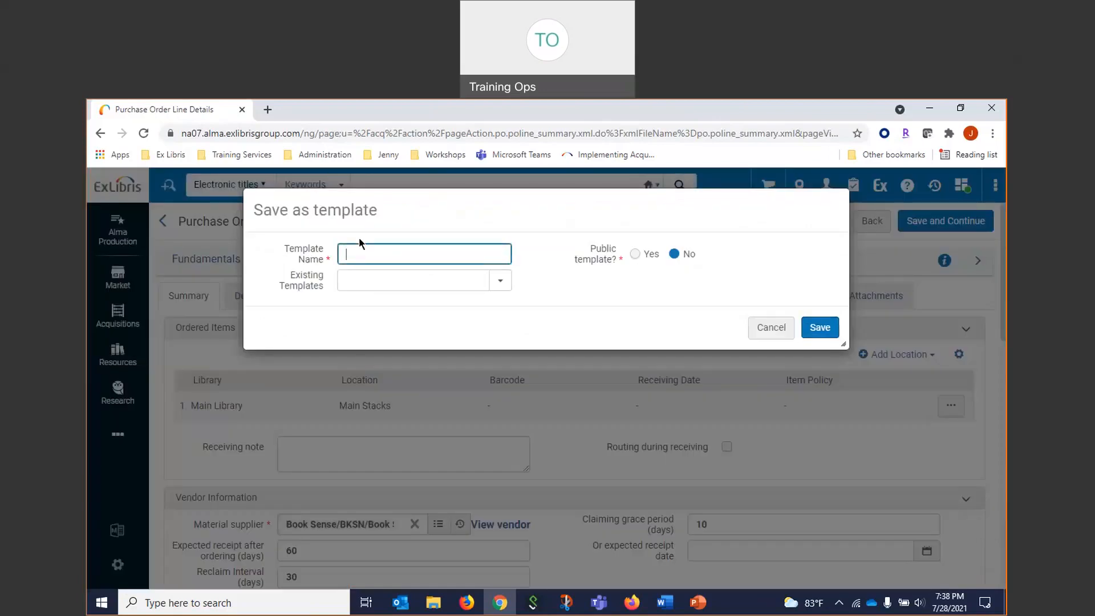
{"action": "type", "text": "main bksn science"}
{"action": "left_click", "coordinate": [819, 329]}
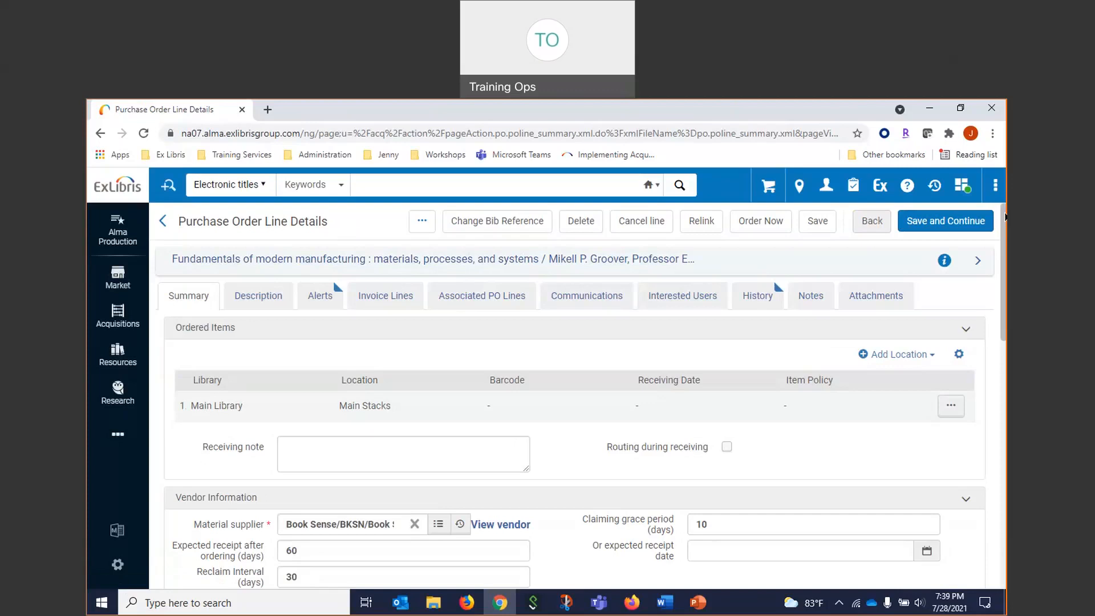
- Check the vendor, pricing and PO line details of the "Fundamentals of modern manufacturing" order, and save it with Save and Continue
{"action": "scroll", "coordinate": [1004, 211], "scroll_direction": "down", "scroll_amount": 2}
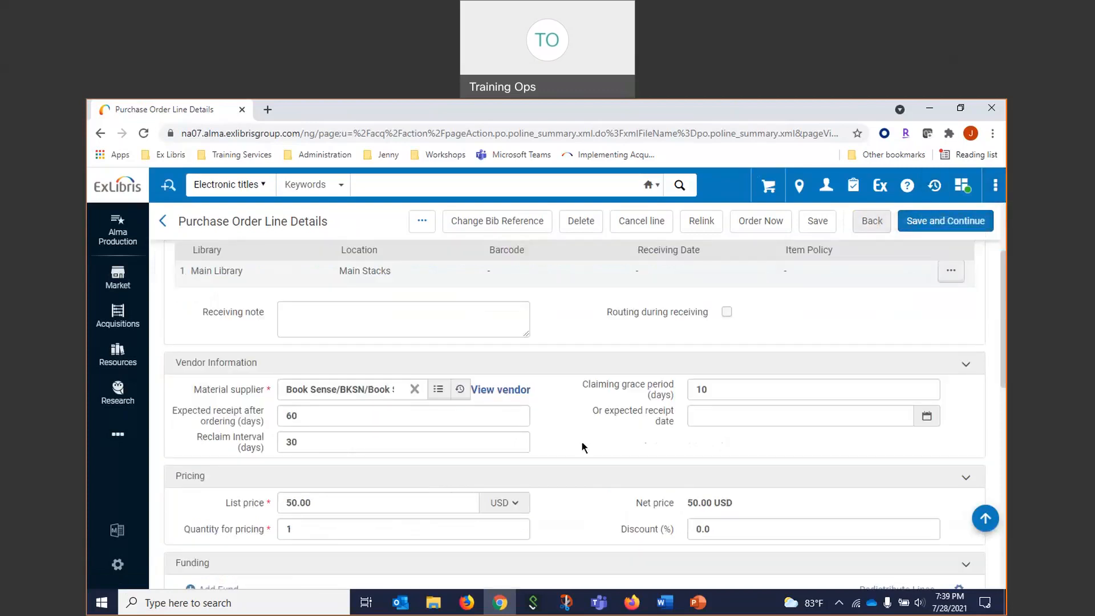
{"action": "scroll", "coordinate": [578, 443], "scroll_direction": "down", "scroll_amount": 5}
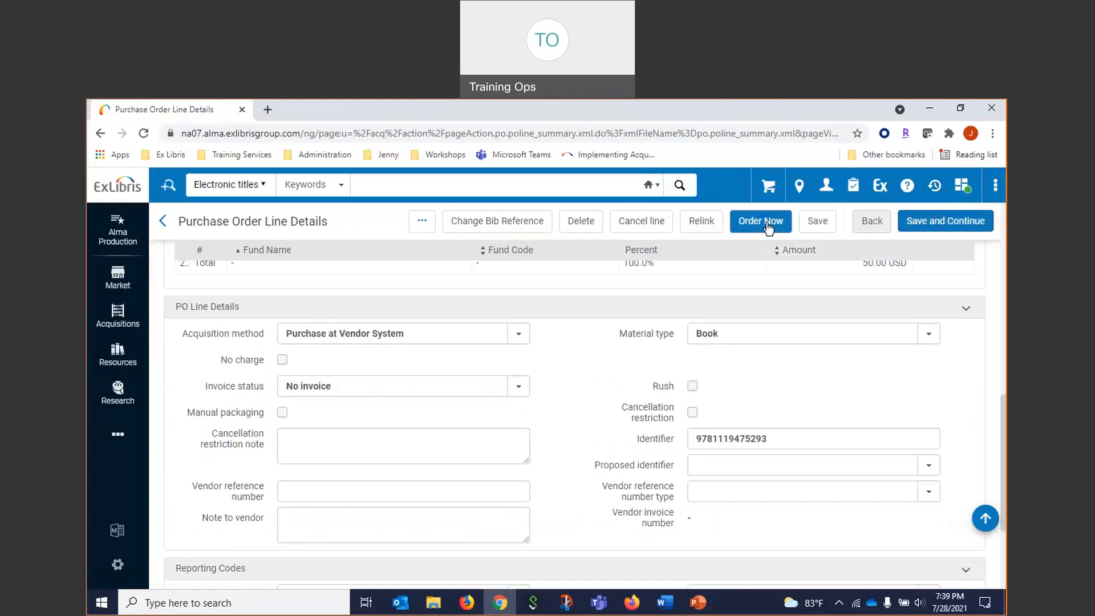
{"action": "left_click", "coordinate": [918, 220]}
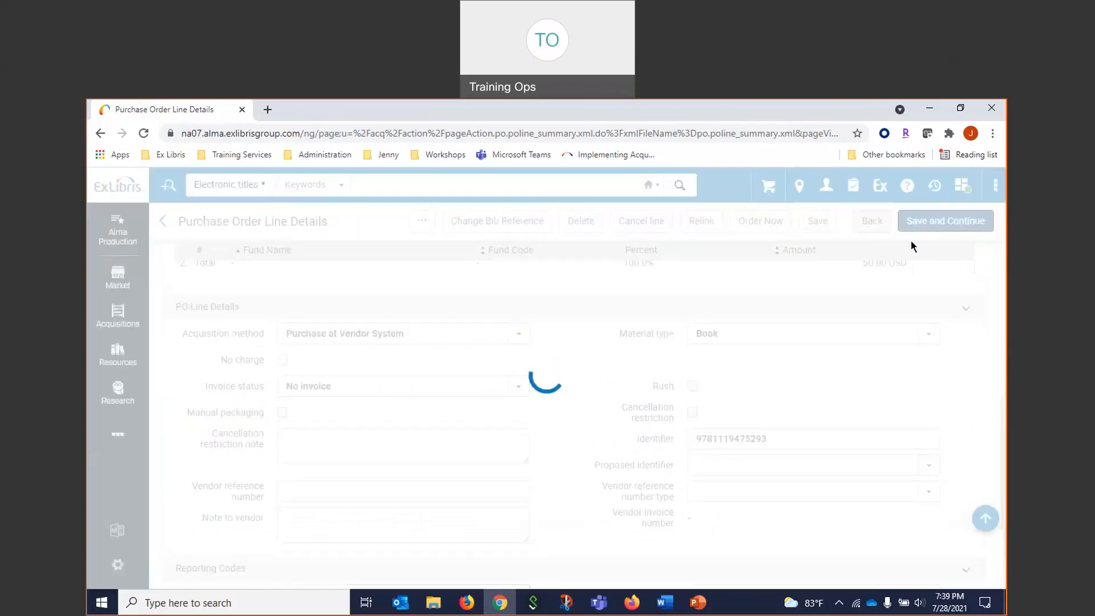
- Switch to PowerPoint and present slides 31 to 35, on creating and using PO line templates
{"action": "key", "text": "alt+Tab"}
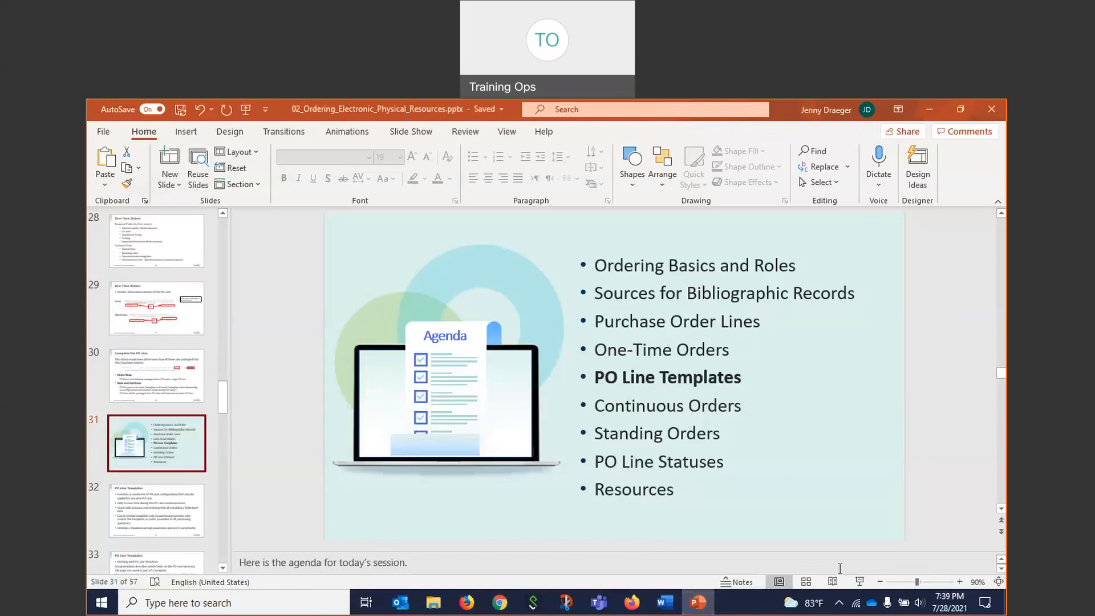
{"action": "left_click", "coordinate": [860, 581]}
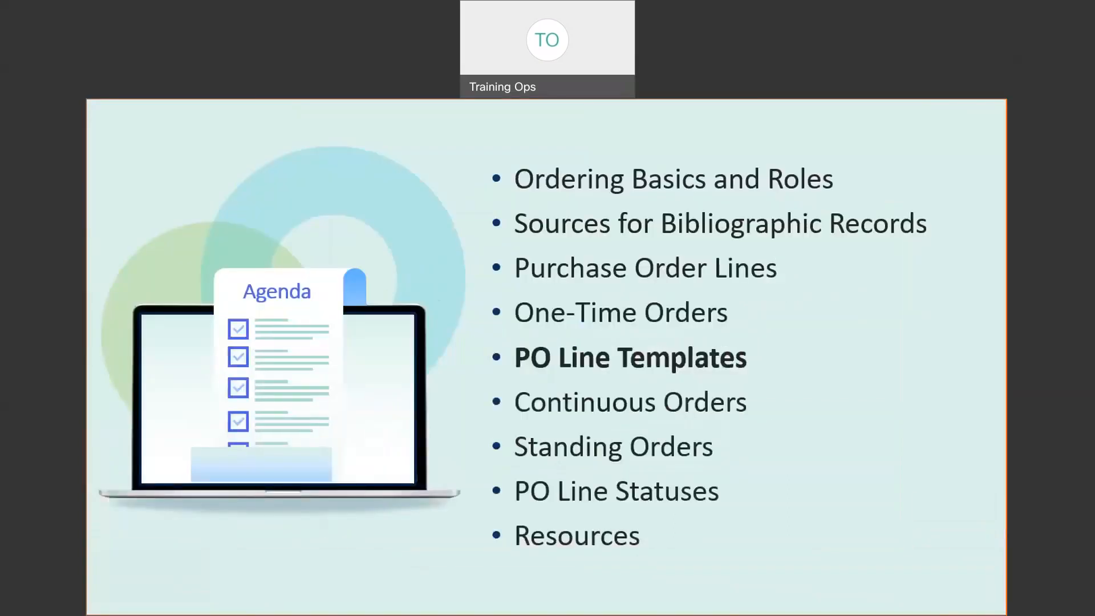
{"action": "key", "text": "Right"}
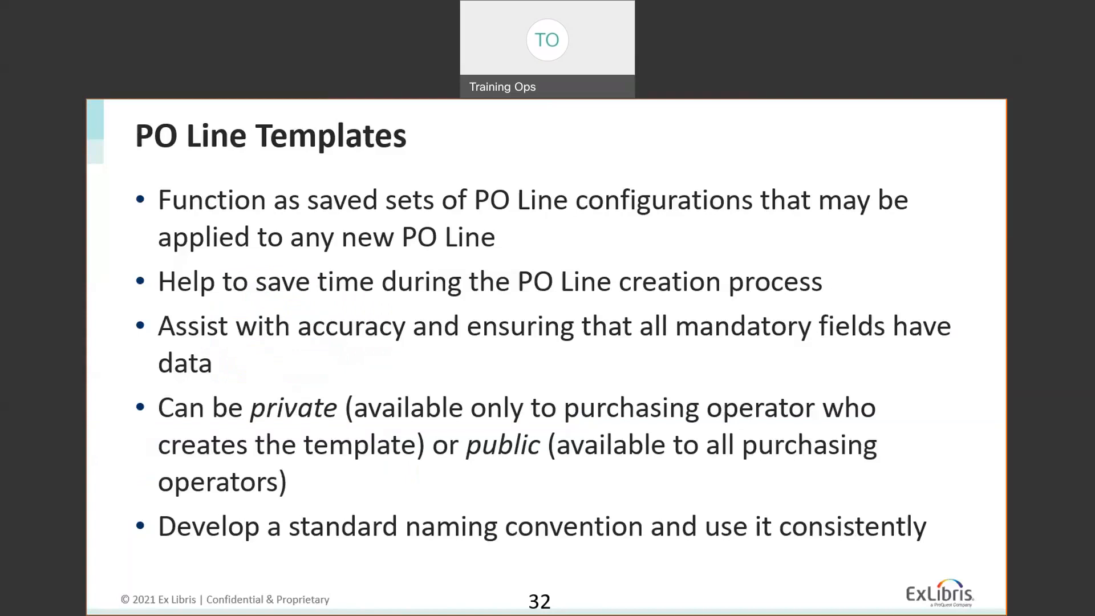
{"action": "key", "text": "Right"}
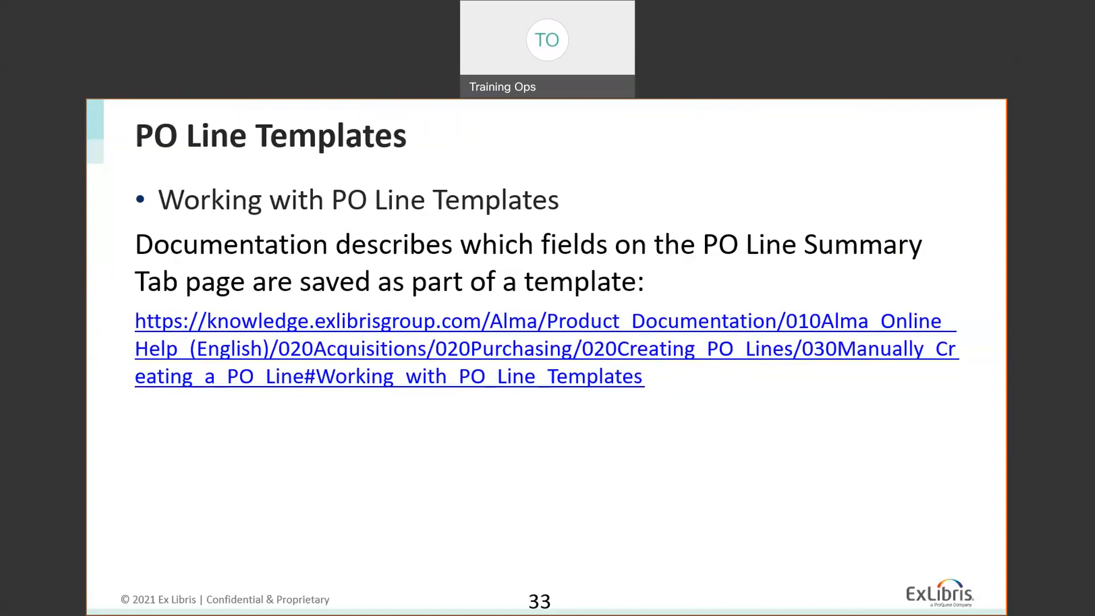
{"action": "key", "text": "Right"}
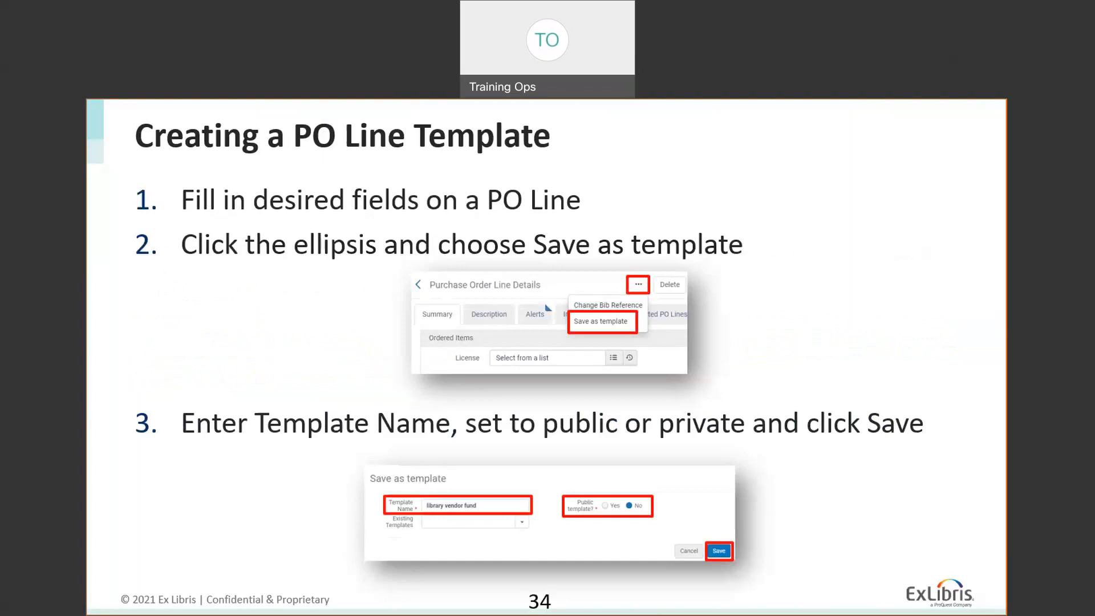
{"action": "key", "text": "Right"}
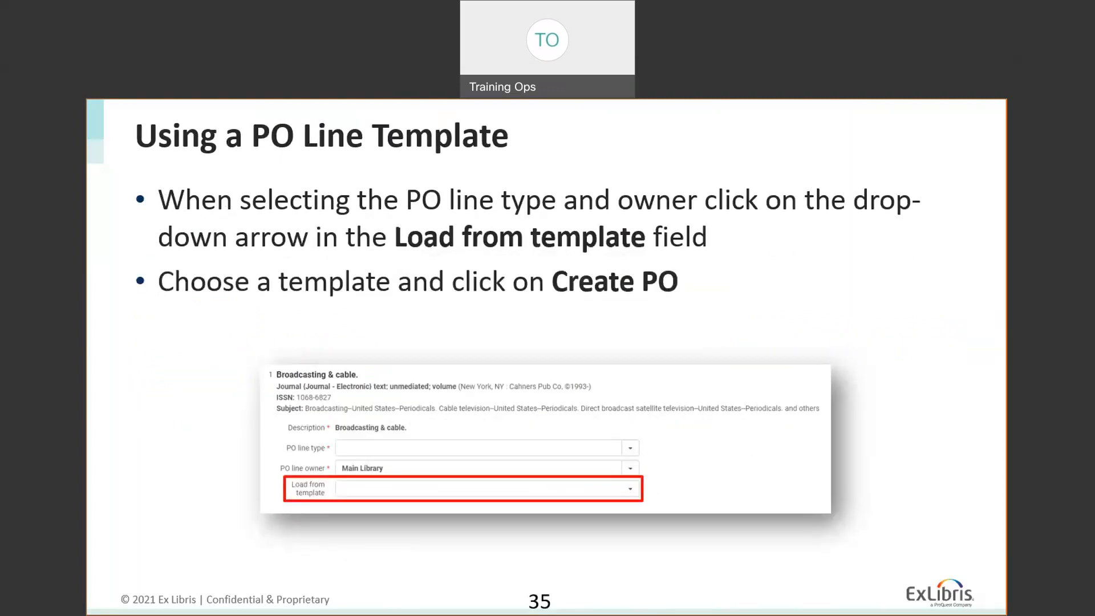
- Switch back to the Metadata Editor in Chrome and import the 2016 edition of "Practical electronics for inventors" from the Library of Congress results
{"action": "key", "text": "alt+Tab"}
{"action": "scroll", "coordinate": [799, 454], "scroll_direction": "down", "scroll_amount": 5}
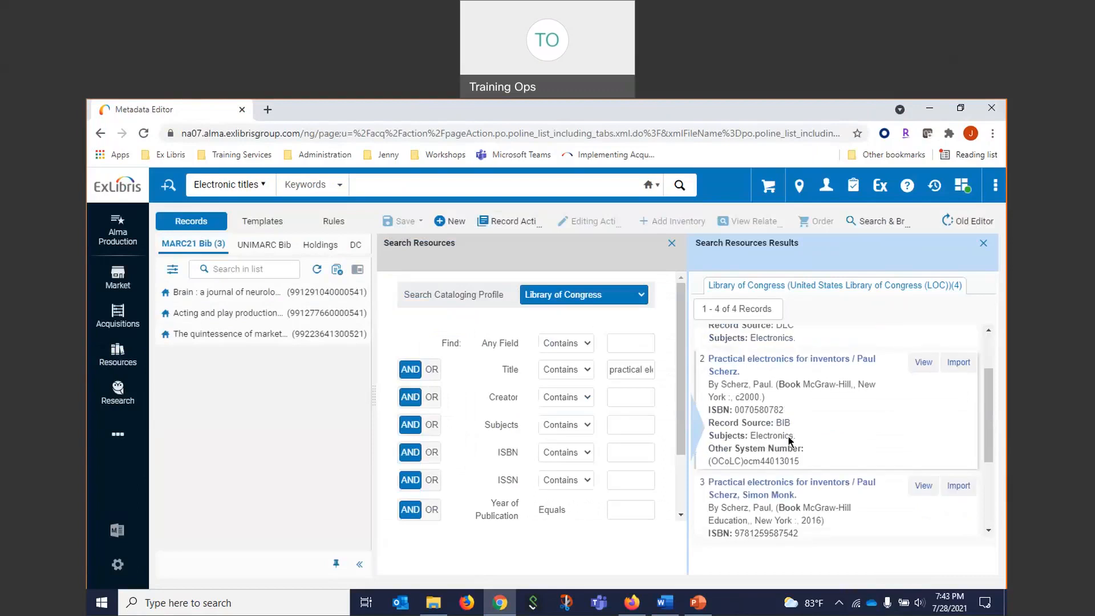
{"action": "scroll", "coordinate": [799, 454], "scroll_direction": "down", "scroll_amount": 1}
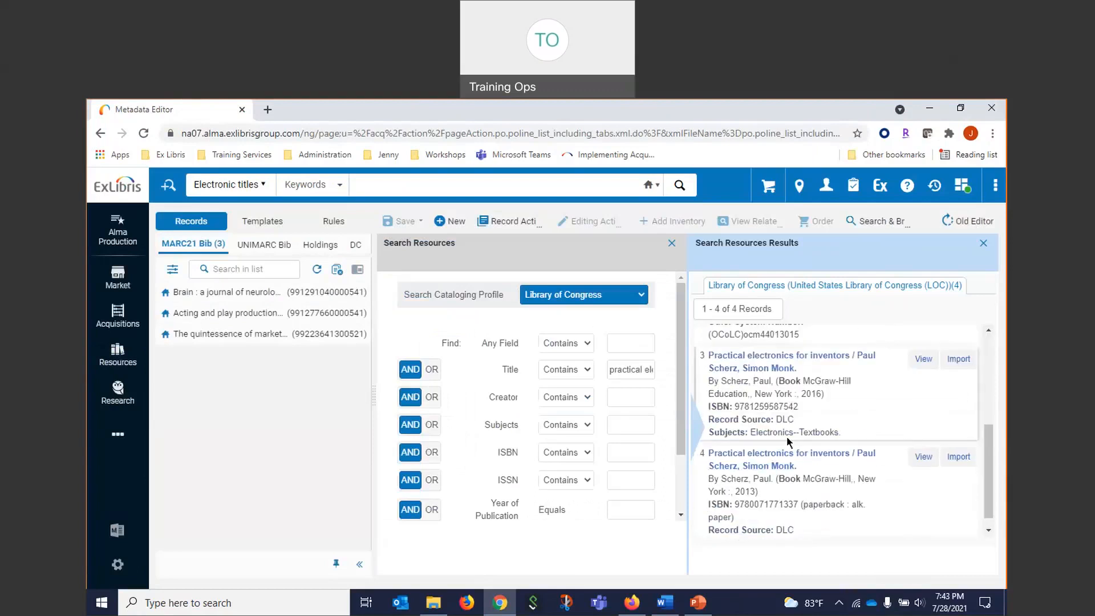
{"action": "scroll", "coordinate": [805, 507], "scroll_direction": "down", "scroll_amount": 1}
{"action": "scroll", "coordinate": [819, 440], "scroll_direction": "up", "scroll_amount": 1}
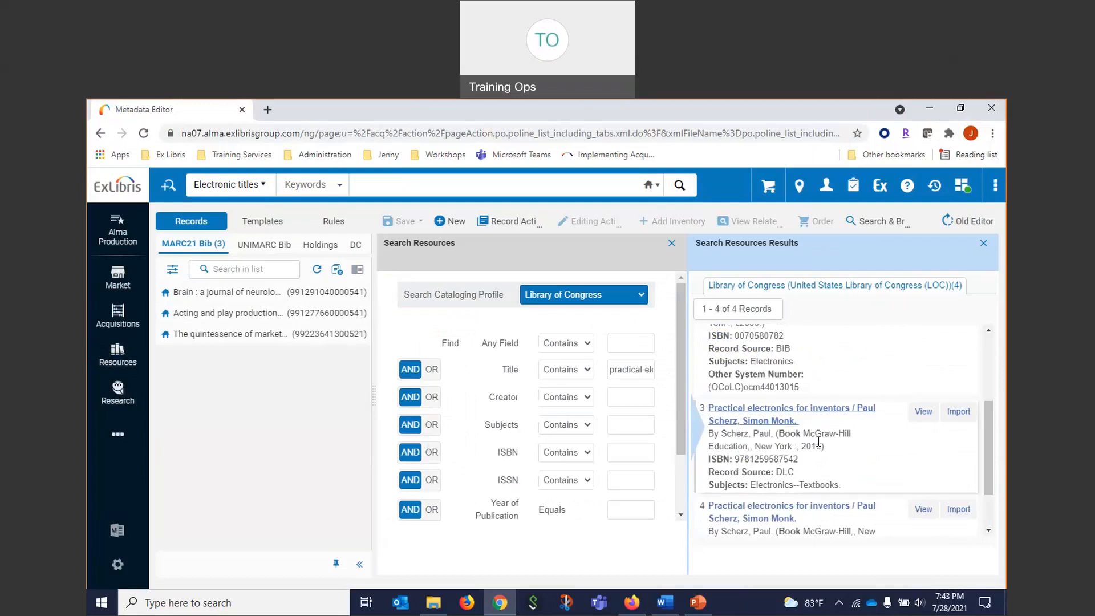
{"action": "left_click", "coordinate": [958, 414]}
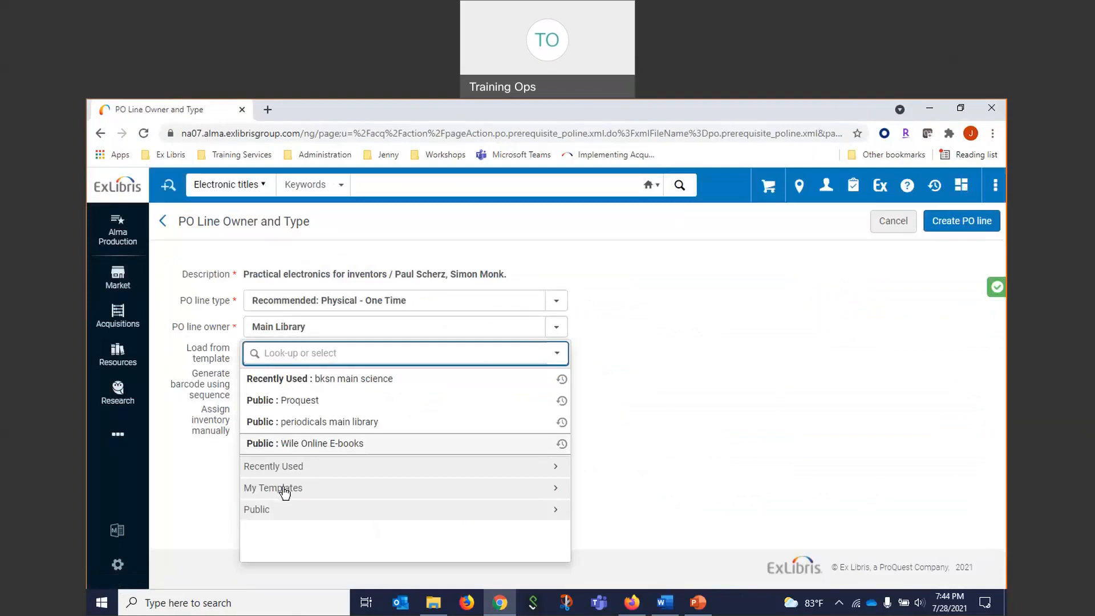
- Load the personal template "main bksn science" and create the PO line for "Practical electronics for inventors"
{"action": "left_click", "coordinate": [279, 488]}
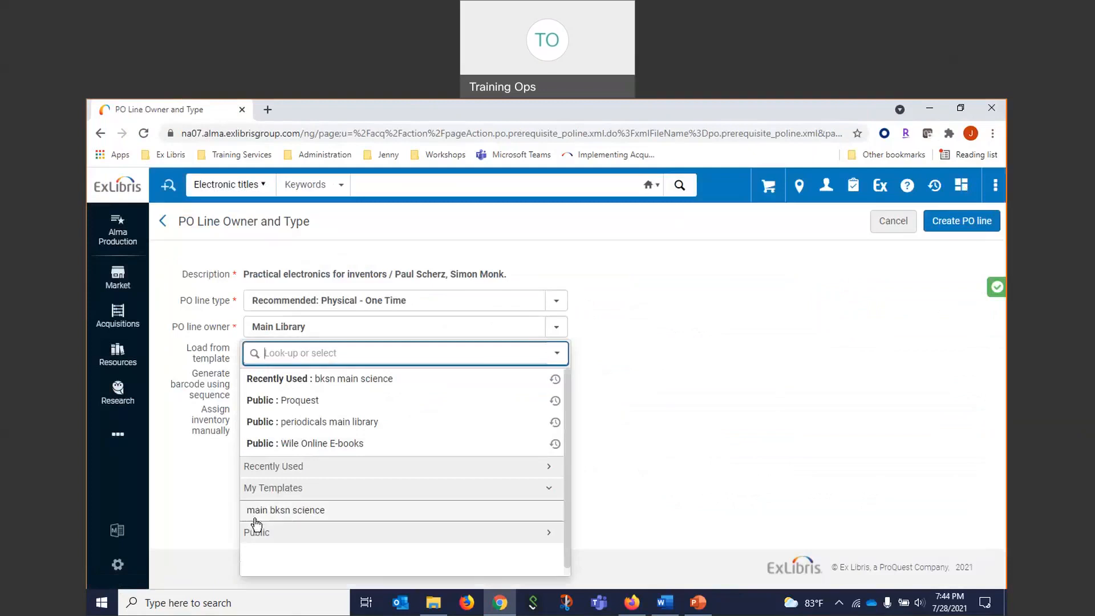
{"action": "left_click", "coordinate": [312, 512]}
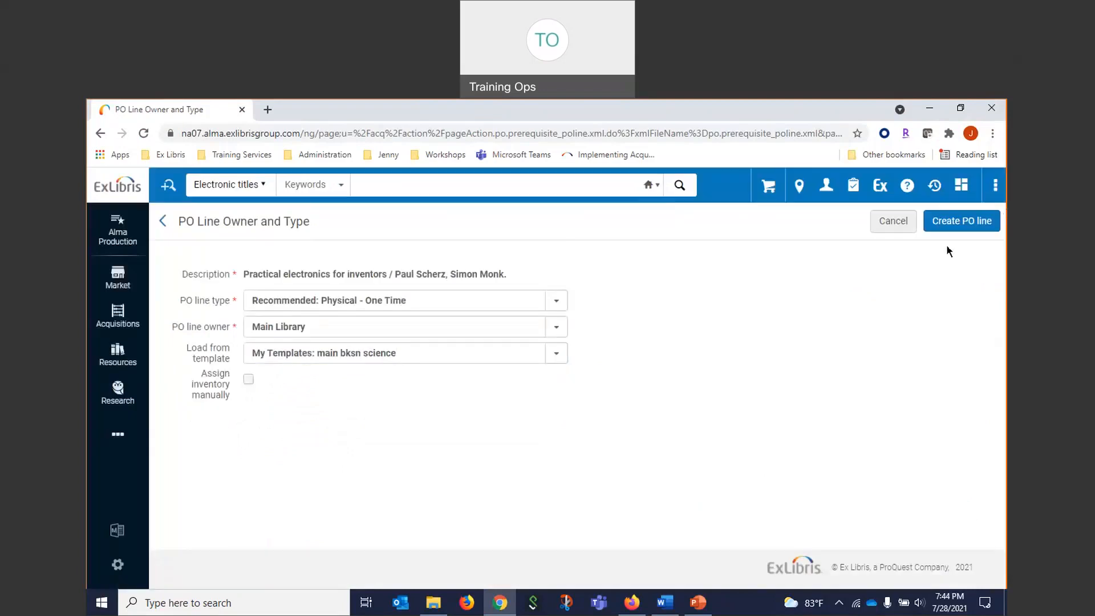
{"action": "left_click", "coordinate": [966, 224]}
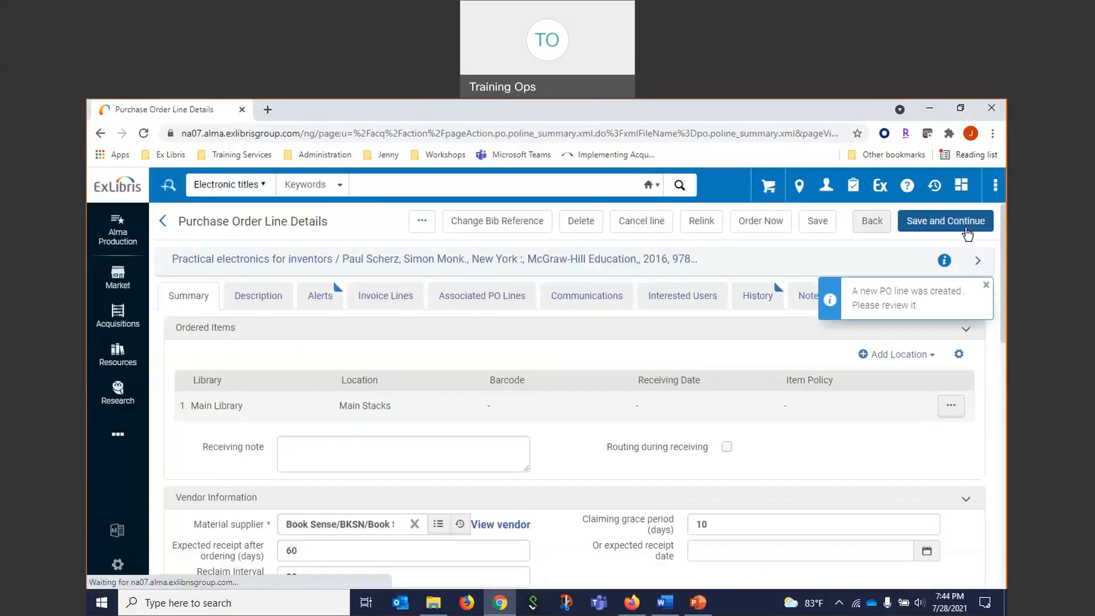
- Set the list price of "Practical electronics for inventors" to 65.00 USD and fund it 100% from M: Science MSCI (FY2021)
{"action": "scroll", "coordinate": [354, 386], "scroll_direction": "down", "scroll_amount": 5}
{"action": "left_click", "coordinate": [331, 369]}
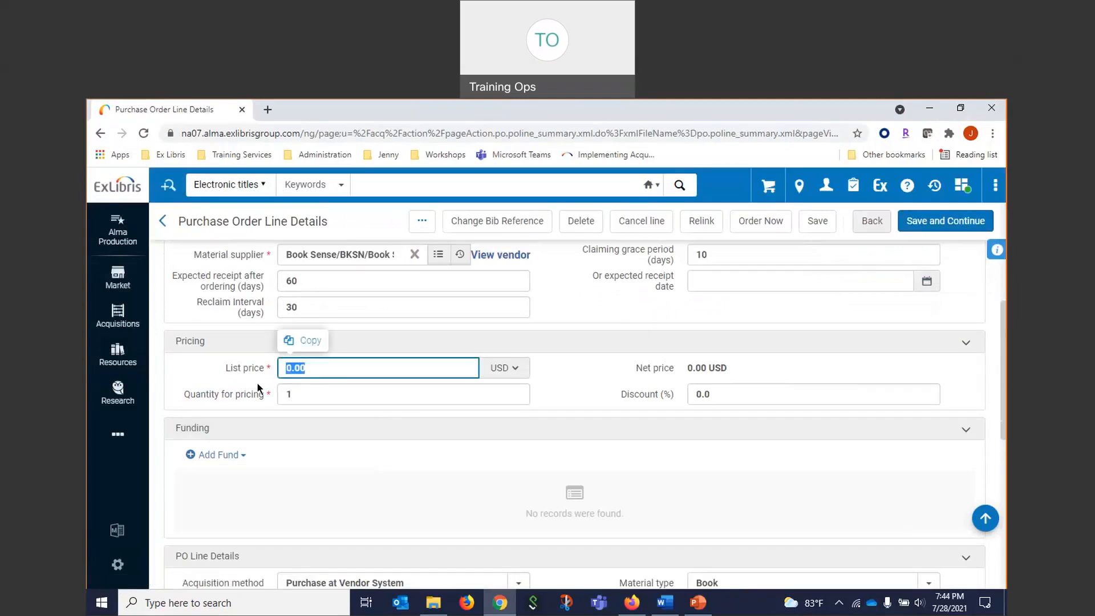
{"action": "type", "text": "65.00"}
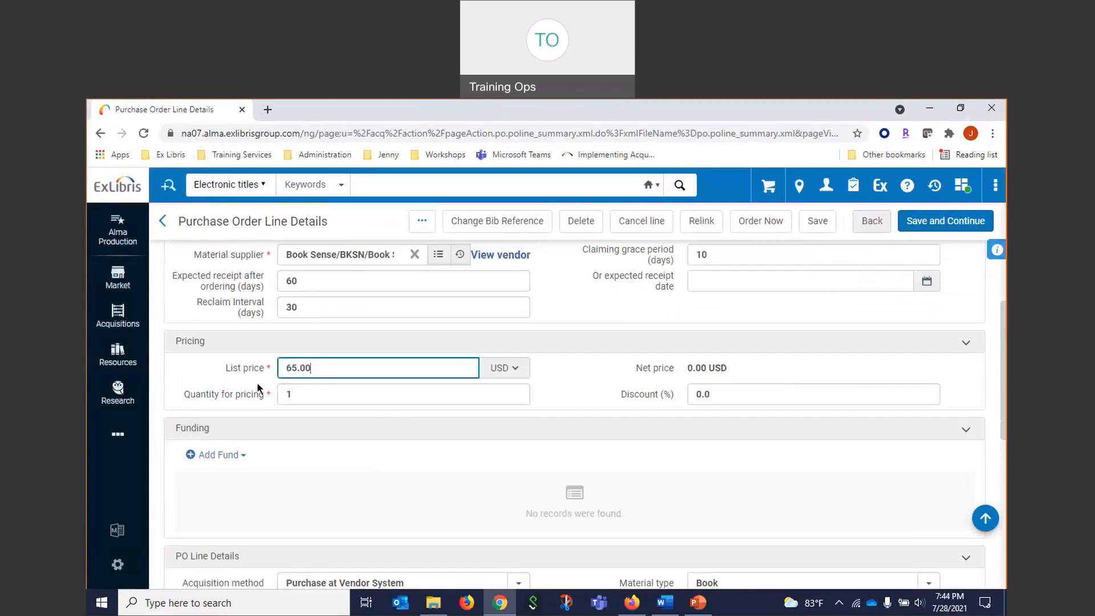
{"action": "left_click", "coordinate": [204, 455]}
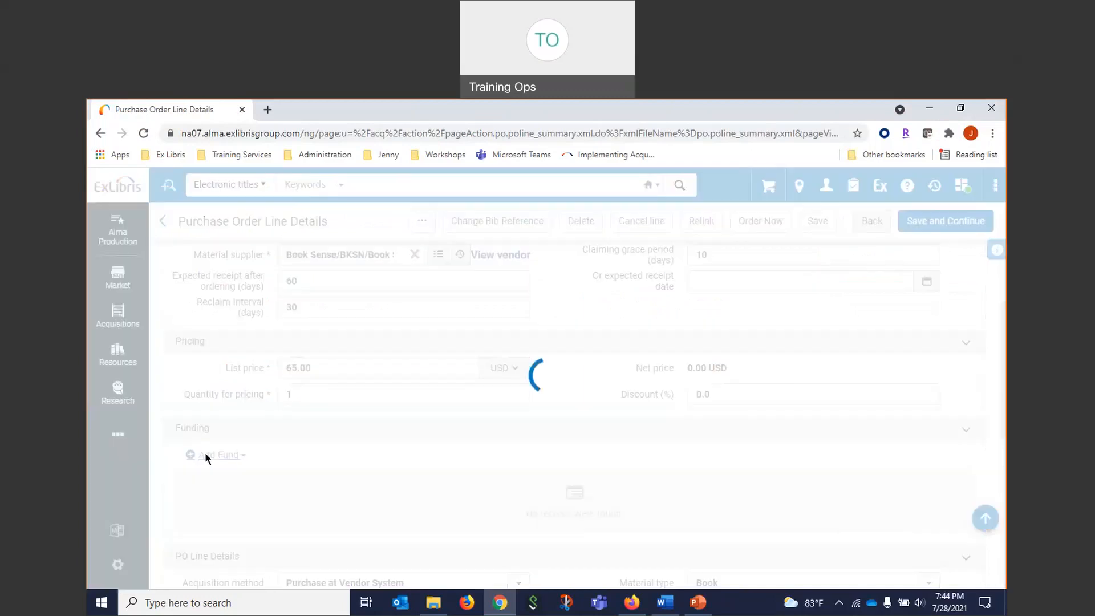
{"action": "left_click", "coordinate": [265, 539]}
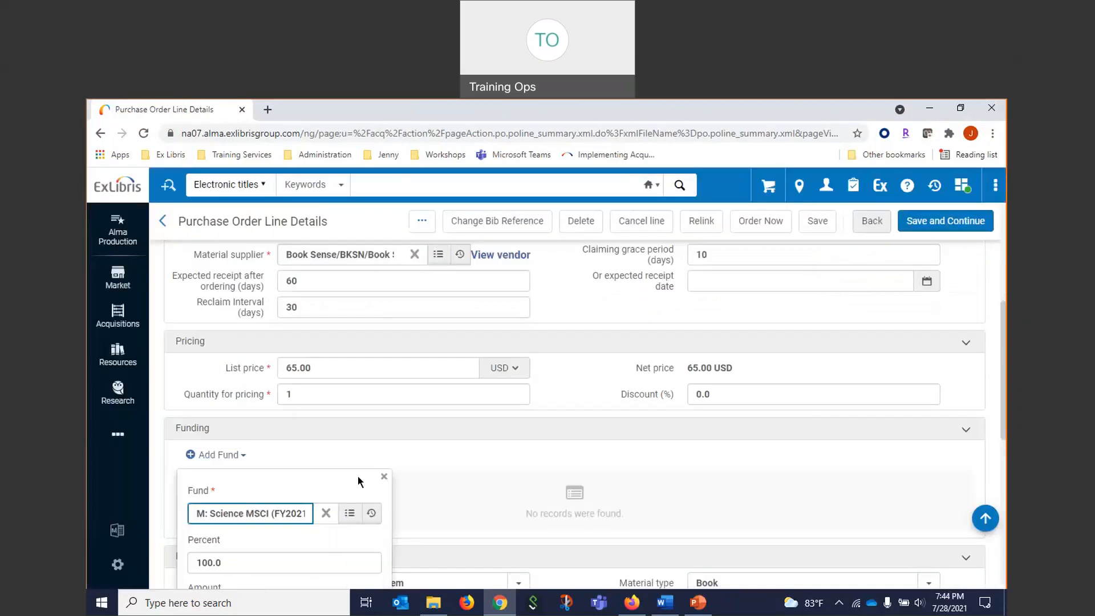
{"action": "left_click", "coordinate": [450, 463]}
- Check the PO line details, reporting codes and funding of the "Practical electronics for inventors" order, and save it with Save and Continue
{"action": "scroll", "coordinate": [498, 455], "scroll_direction": "down", "scroll_amount": 5}
{"action": "scroll", "coordinate": [447, 504], "scroll_direction": "up", "scroll_amount": 4}
{"action": "scroll", "coordinate": [449, 502], "scroll_direction": "down", "scroll_amount": 5}
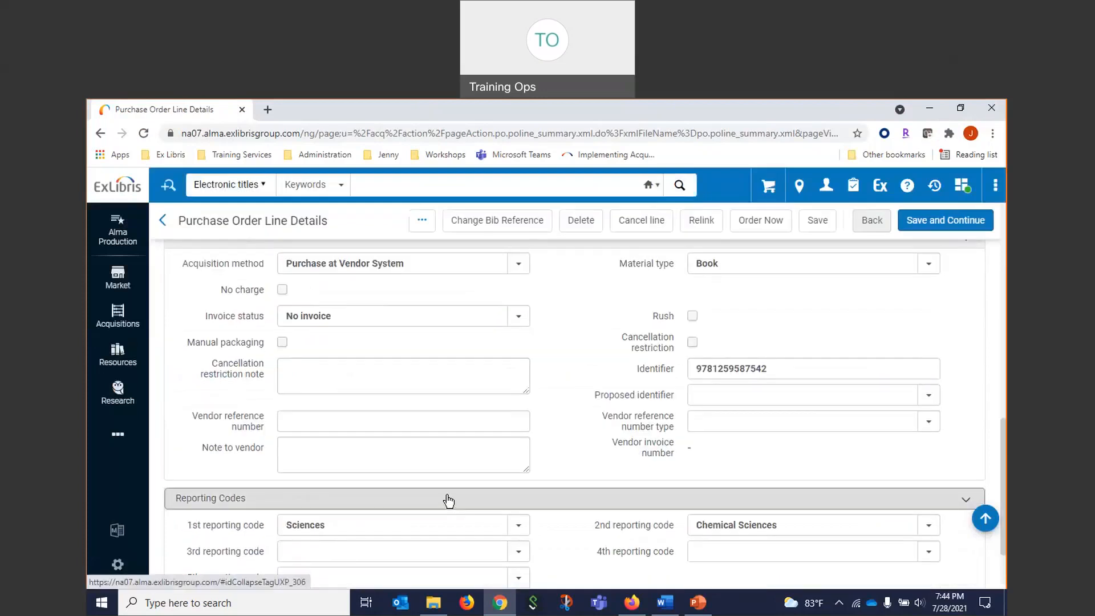
{"action": "scroll", "coordinate": [448, 501], "scroll_direction": "down", "scroll_amount": 2}
{"action": "scroll", "coordinate": [520, 457], "scroll_direction": "up", "scroll_amount": 3}
{"action": "scroll", "coordinate": [520, 458], "scroll_direction": "down", "scroll_amount": 2}
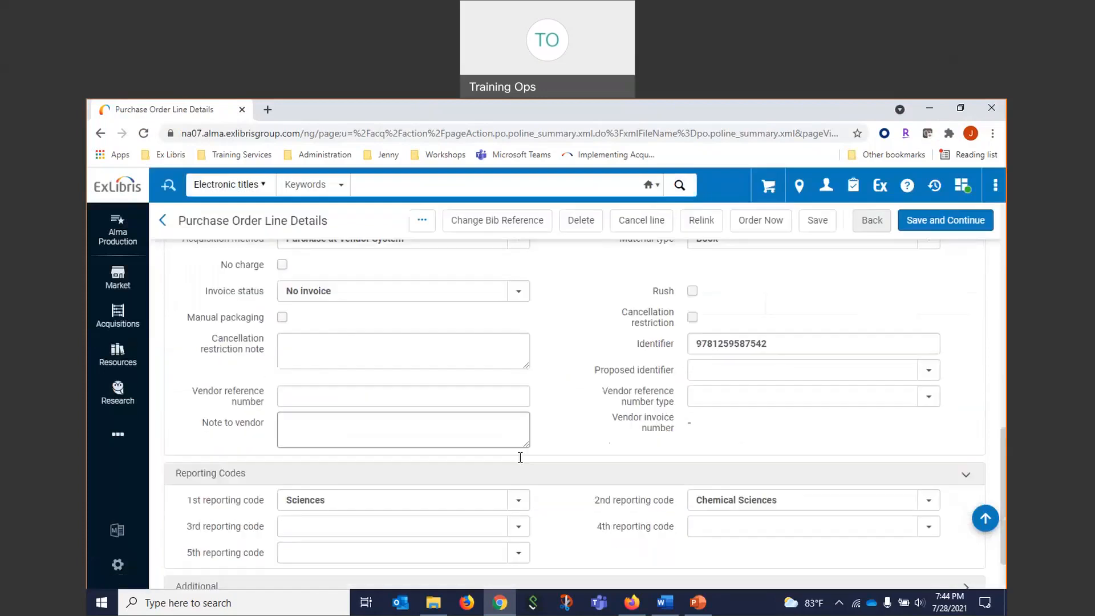
{"action": "scroll", "coordinate": [520, 457], "scroll_direction": "up", "scroll_amount": 8}
{"action": "scroll", "coordinate": [572, 460], "scroll_direction": "down", "scroll_amount": 2}
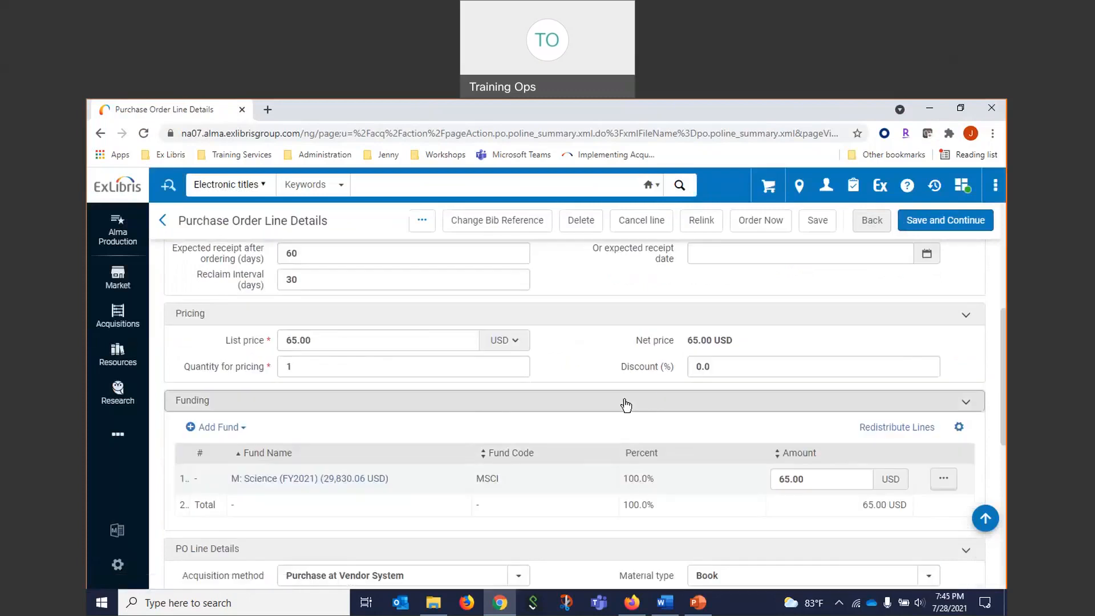
{"action": "scroll", "coordinate": [625, 404], "scroll_direction": "up", "scroll_amount": 5}
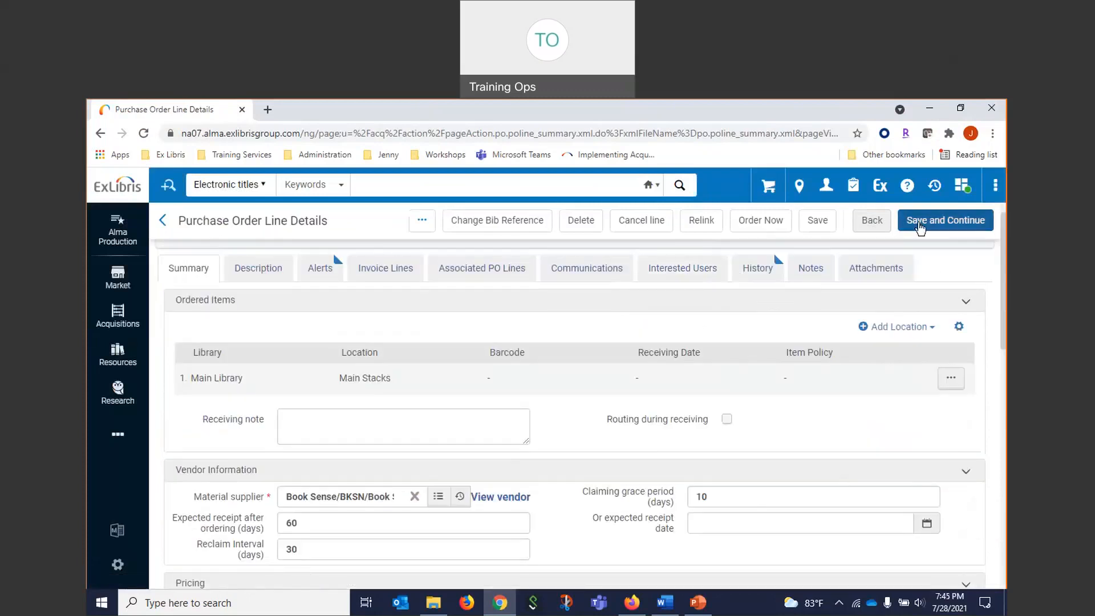
{"action": "left_click", "coordinate": [919, 227]}
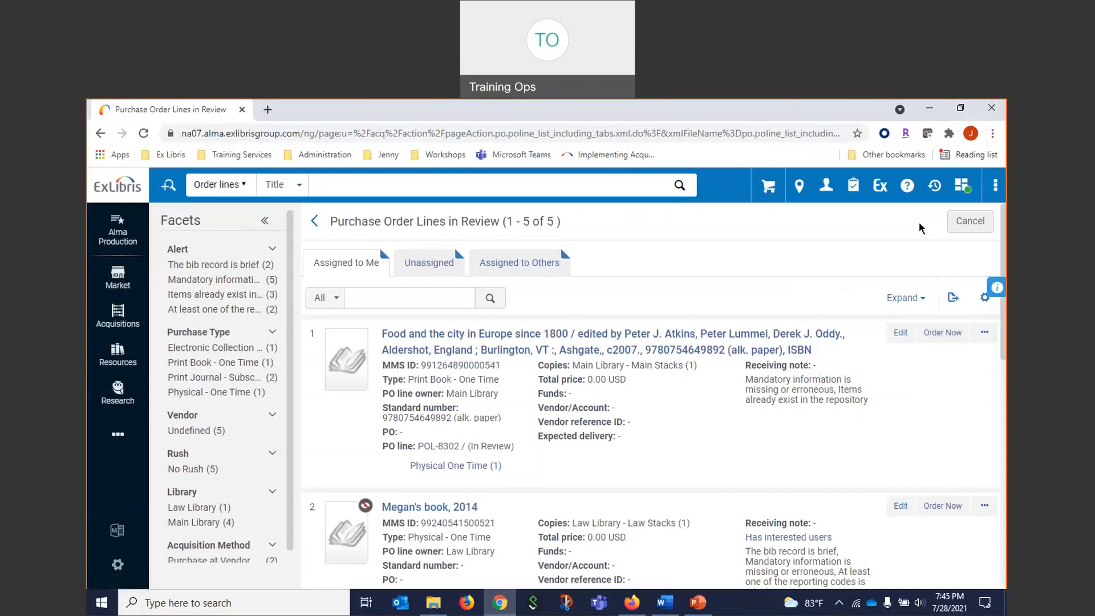
- Search all titles by keywords for "women's entrepreneurship", correcting the spelling of the second word
{"action": "left_click", "coordinate": [335, 178]}
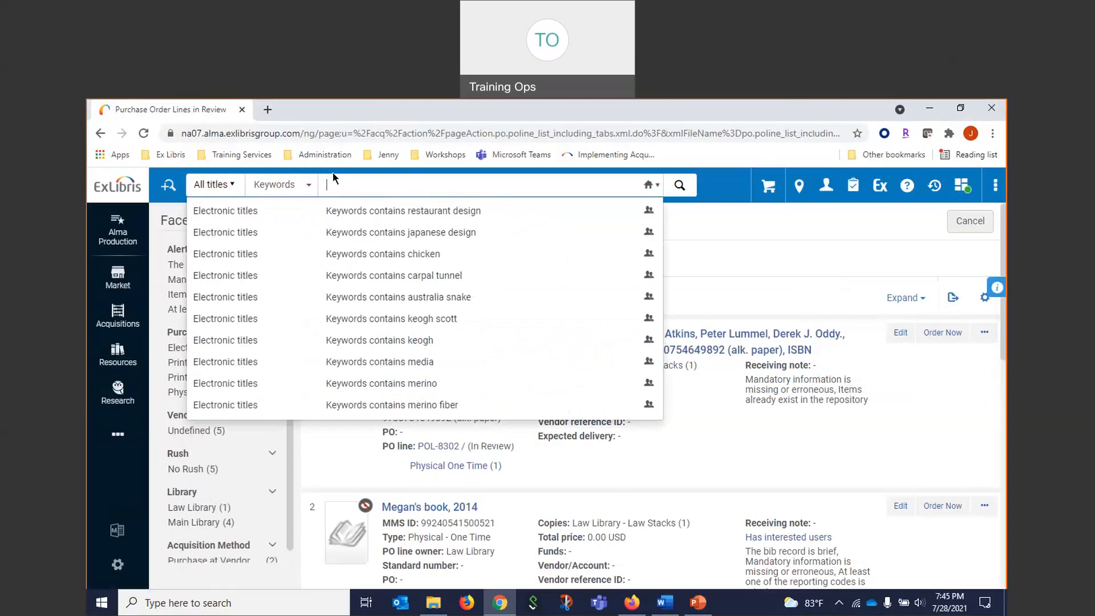
{"action": "type", "text": "women's"}
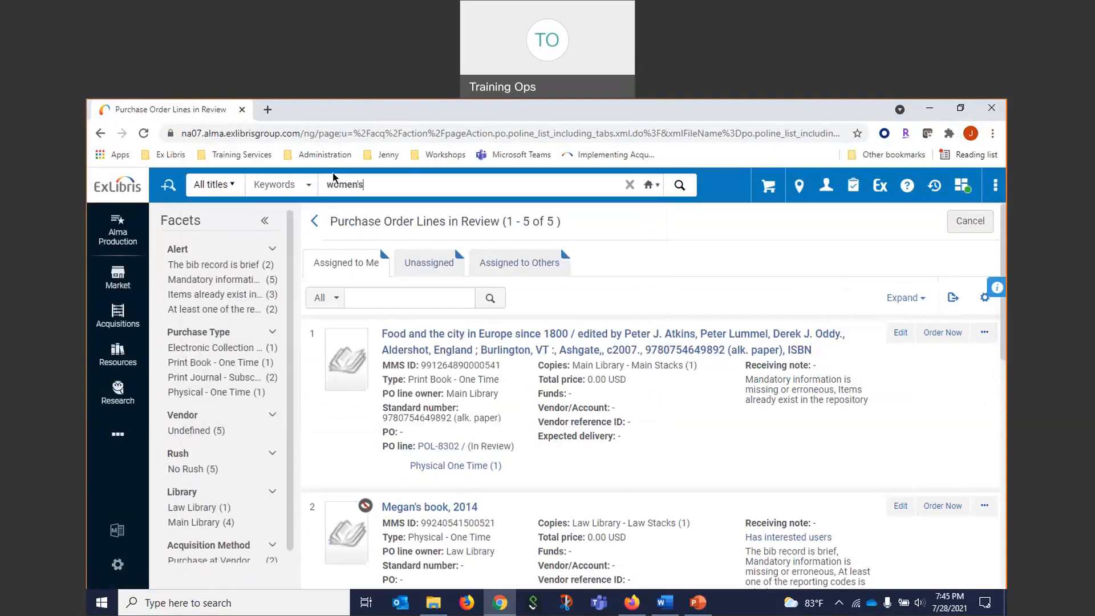
{"action": "type", "text": " entrepreneurship"}
{"action": "key", "text": "Return"}
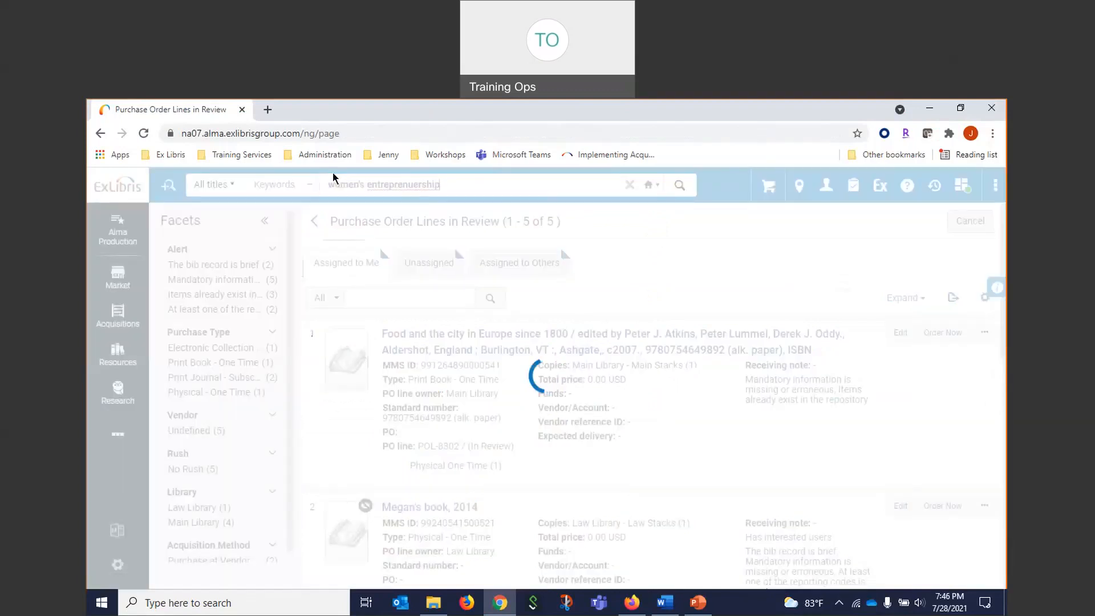
{"action": "right_click", "coordinate": [396, 185]}
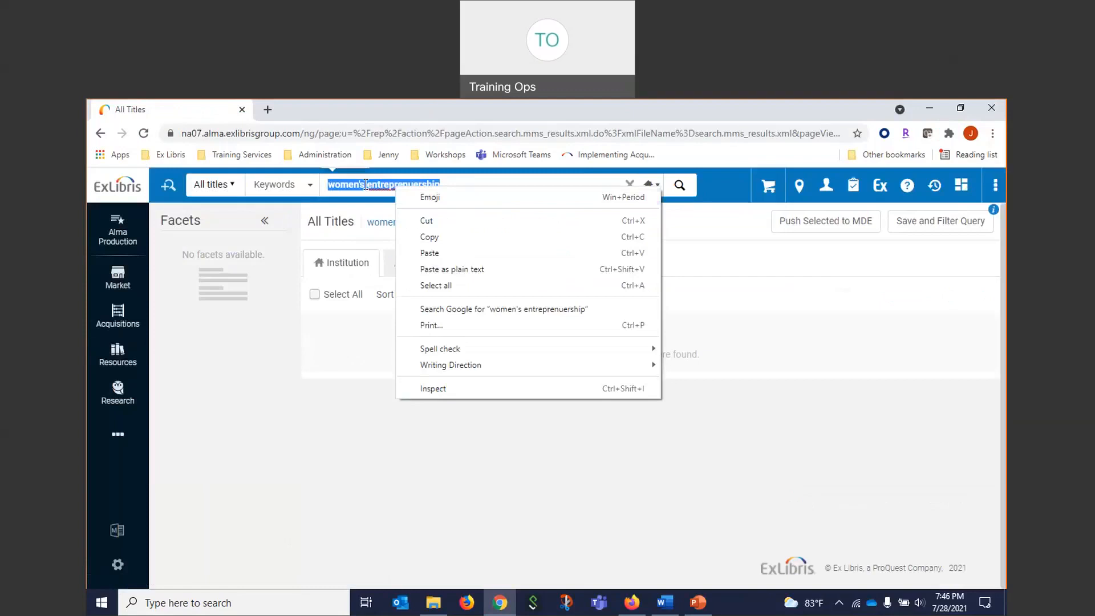
{"action": "double_click", "coordinate": [366, 184]}
{"action": "right_click", "coordinate": [431, 184]}
{"action": "left_click", "coordinate": [477, 196]}
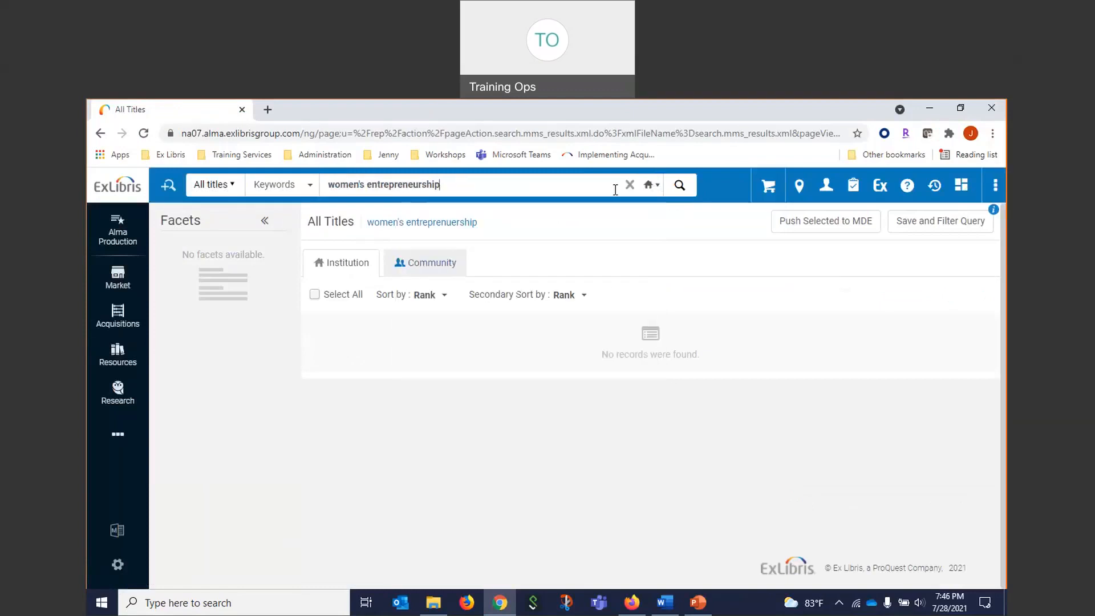
{"action": "left_click", "coordinate": [679, 186]}
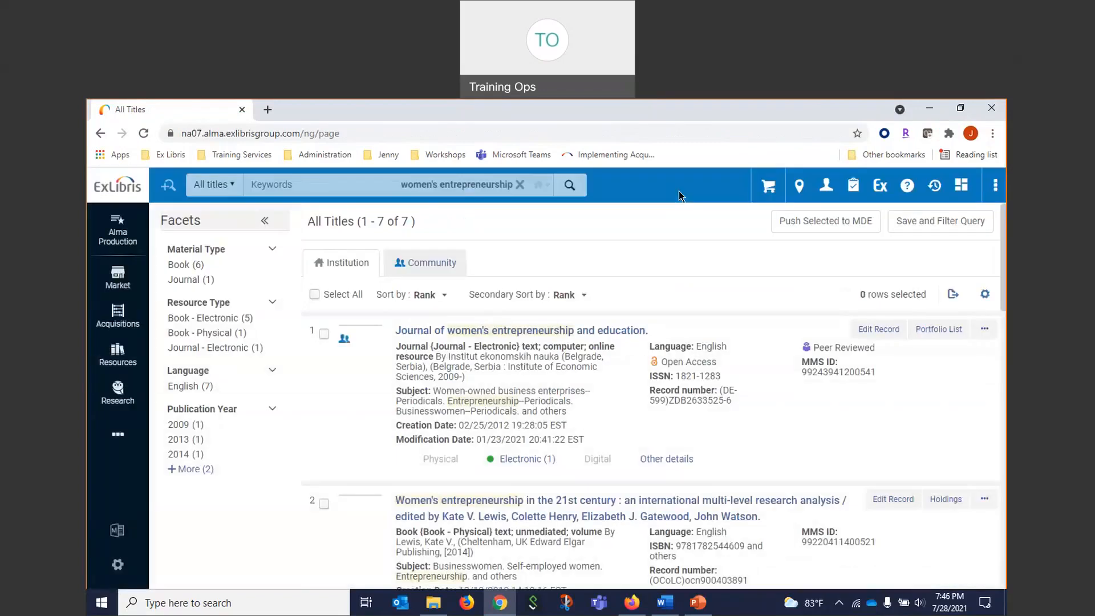
- View the physical holdings of "Women's entrepreneurship in the 21st century" and start an order for that title
{"action": "scroll", "coordinate": [675, 478], "scroll_direction": "down", "scroll_amount": 2}
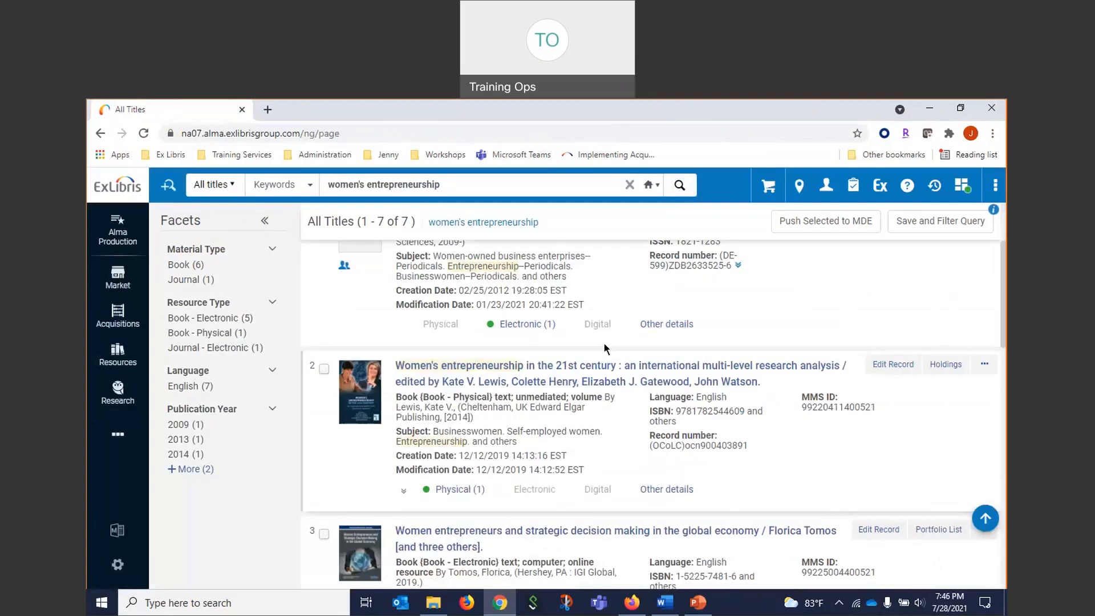
{"action": "left_click", "coordinate": [460, 489]}
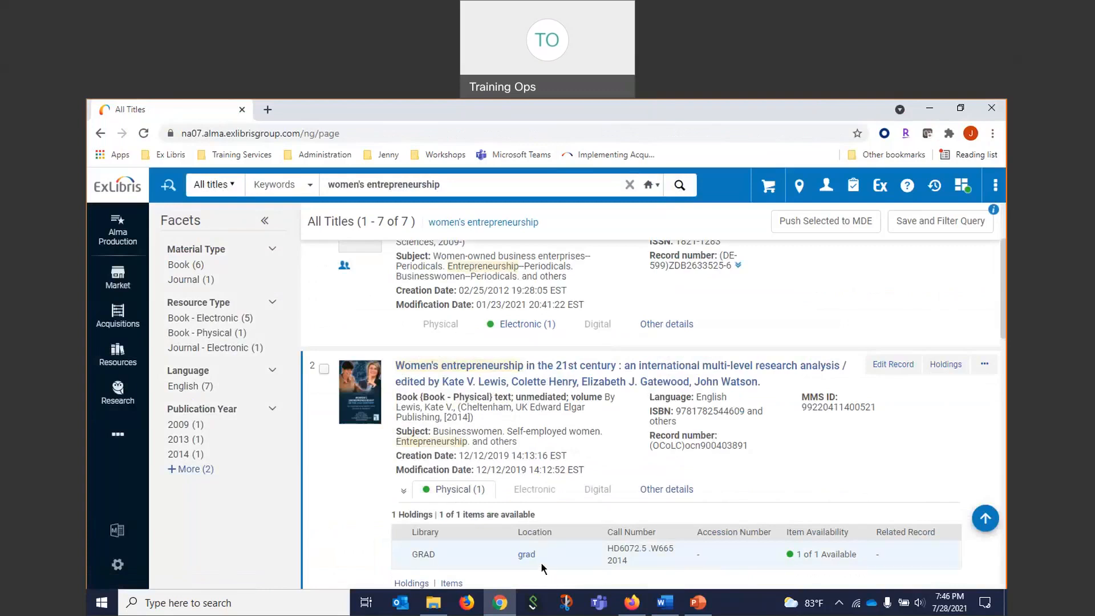
{"action": "scroll", "coordinate": [667, 499], "scroll_direction": "down", "scroll_amount": 1}
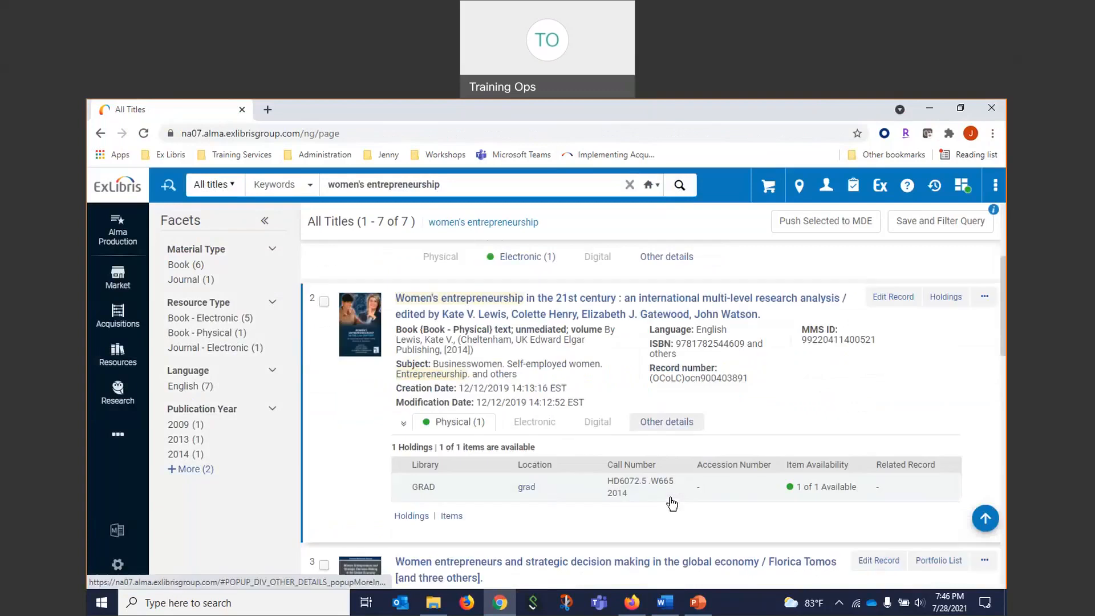
{"action": "left_click", "coordinate": [984, 297]}
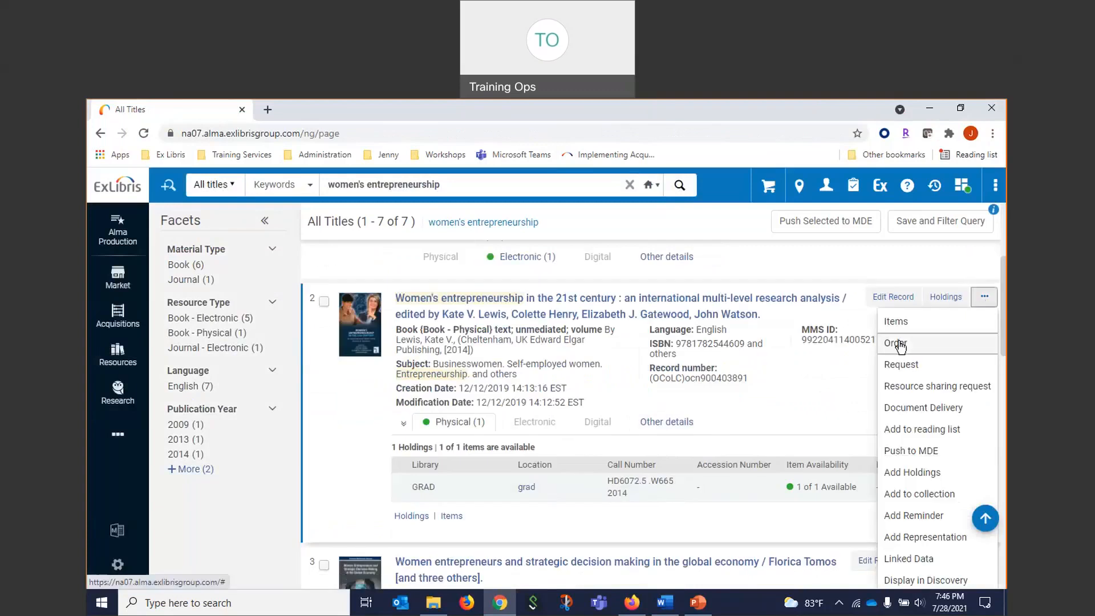
{"action": "left_click", "coordinate": [900, 343]}
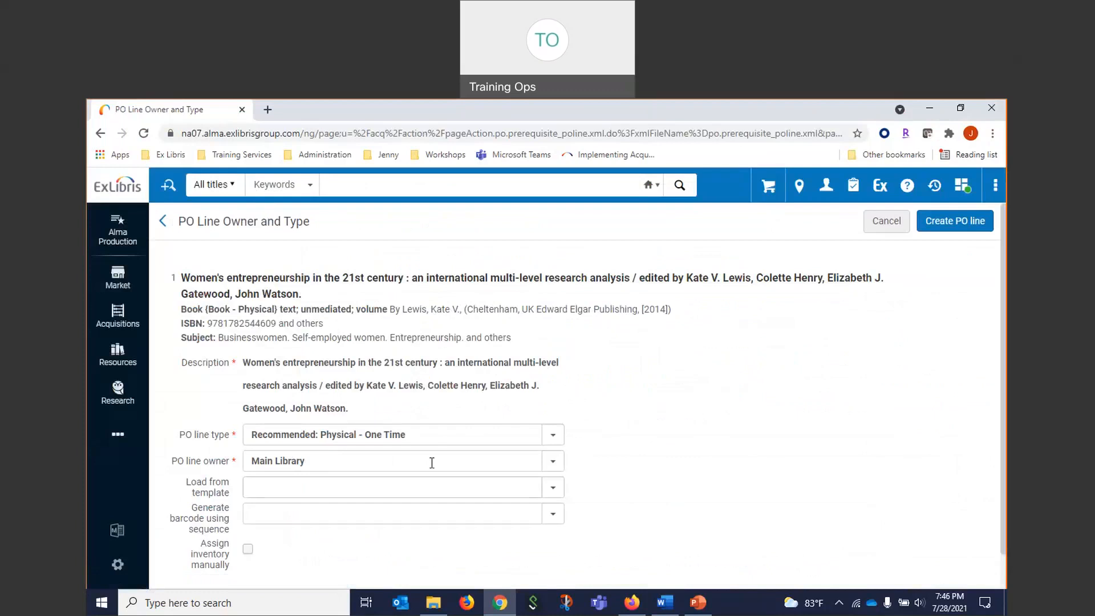
- Load the public template "Wile Online E-books" and create the PO line, accepting that the resource already exists in the inventory
{"action": "left_click", "coordinate": [328, 487]}
{"action": "scroll", "coordinate": [342, 504], "scroll_direction": "down", "scroll_amount": 1}
{"action": "scroll", "coordinate": [343, 505], "scroll_direction": "down", "scroll_amount": 2}
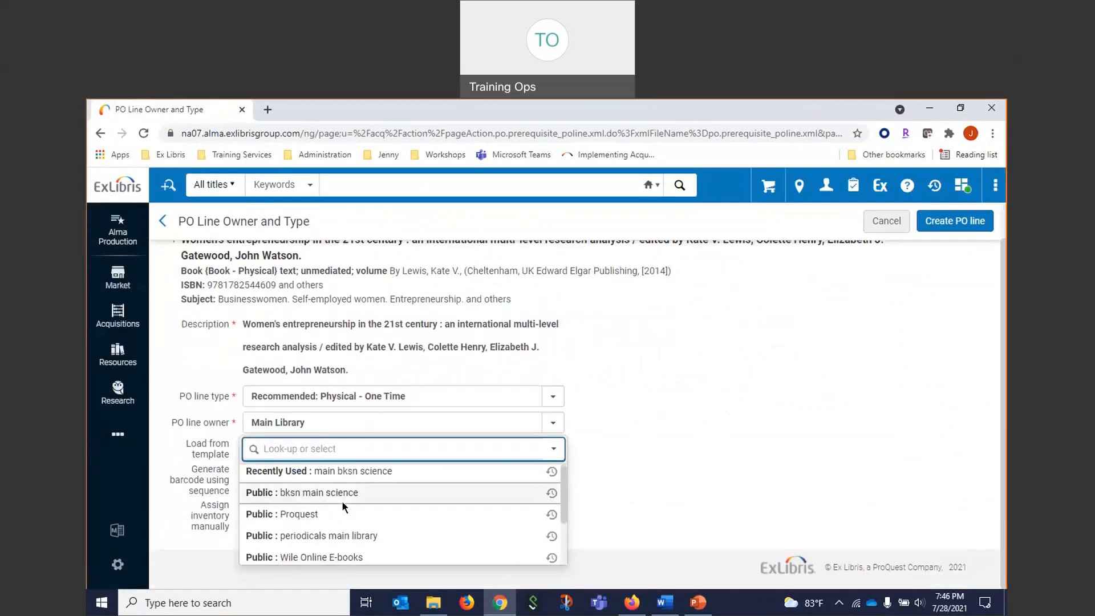
{"action": "scroll", "coordinate": [341, 508], "scroll_direction": "up", "scroll_amount": 1}
{"action": "scroll", "coordinate": [313, 530], "scroll_direction": "down", "scroll_amount": 2}
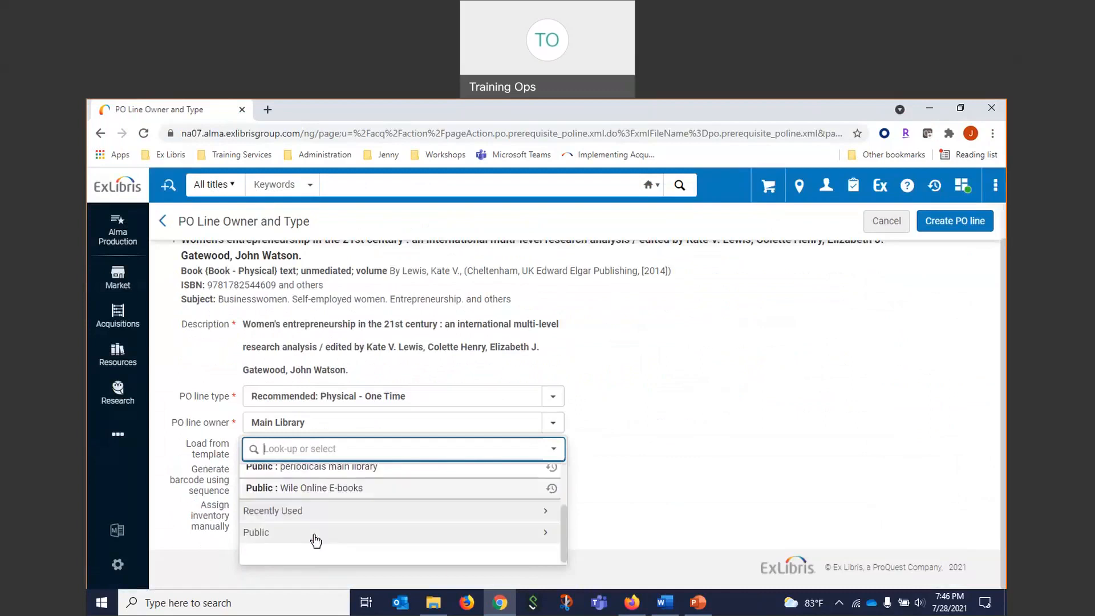
{"action": "scroll", "coordinate": [318, 535], "scroll_direction": "up", "scroll_amount": 2}
{"action": "scroll", "coordinate": [318, 534], "scroll_direction": "down", "scroll_amount": 2}
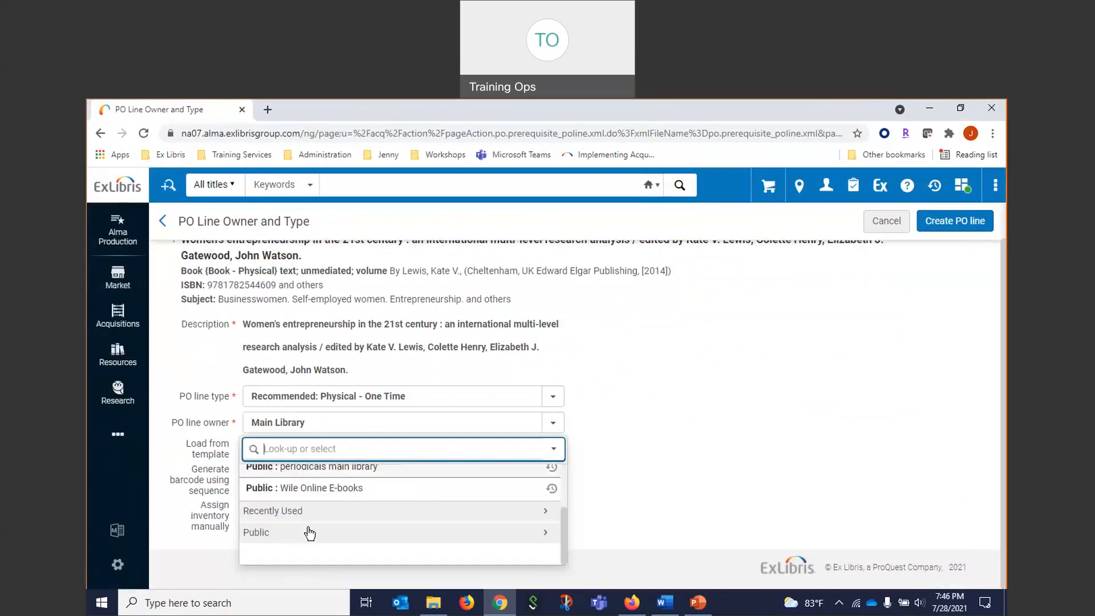
{"action": "left_click", "coordinate": [292, 513]}
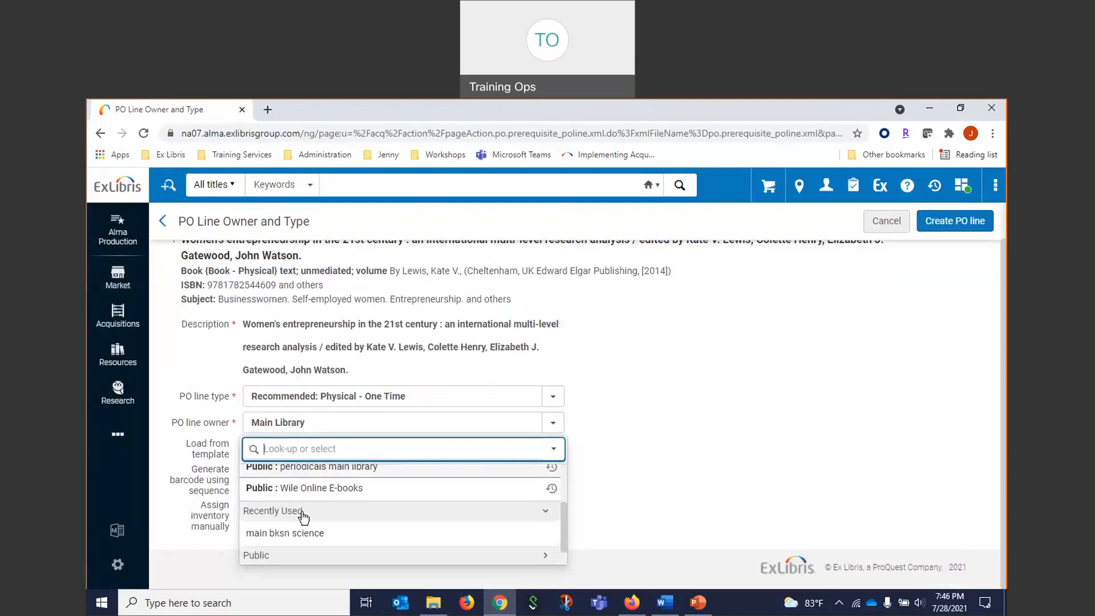
{"action": "left_click", "coordinate": [293, 529]}
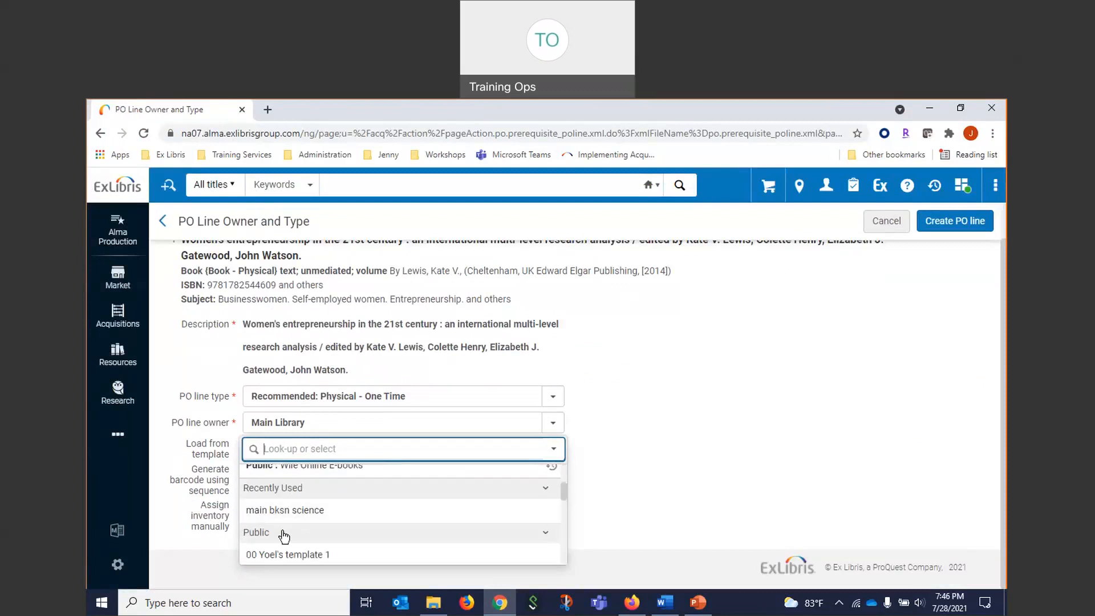
{"action": "scroll", "coordinate": [288, 534], "scroll_direction": "down", "scroll_amount": 3}
{"action": "scroll", "coordinate": [283, 536], "scroll_direction": "down", "scroll_amount": 5}
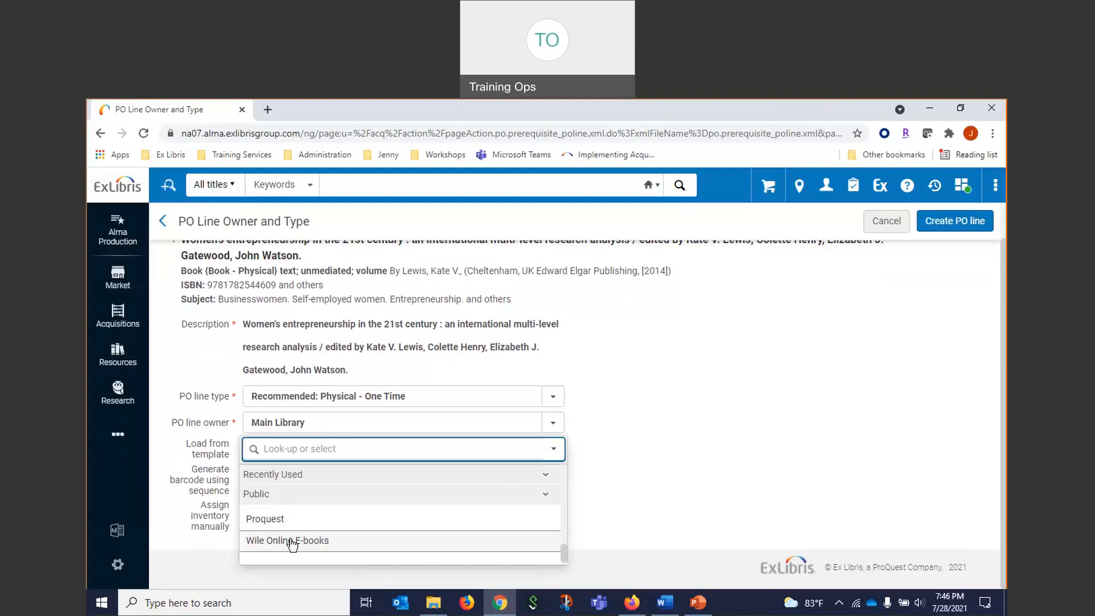
{"action": "left_click", "coordinate": [288, 540]}
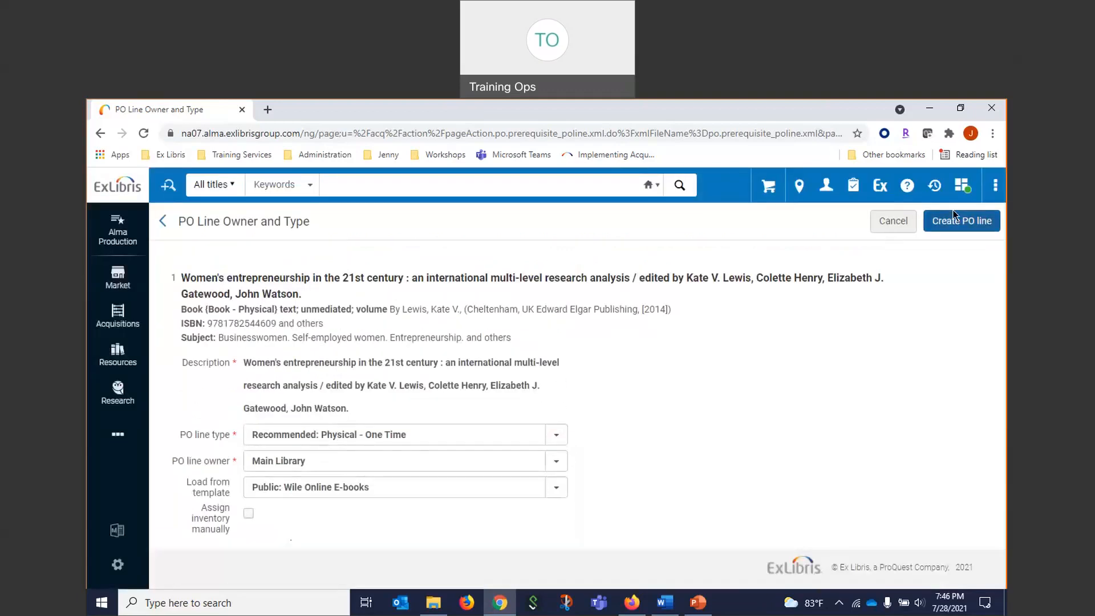
{"action": "left_click", "coordinate": [949, 223]}
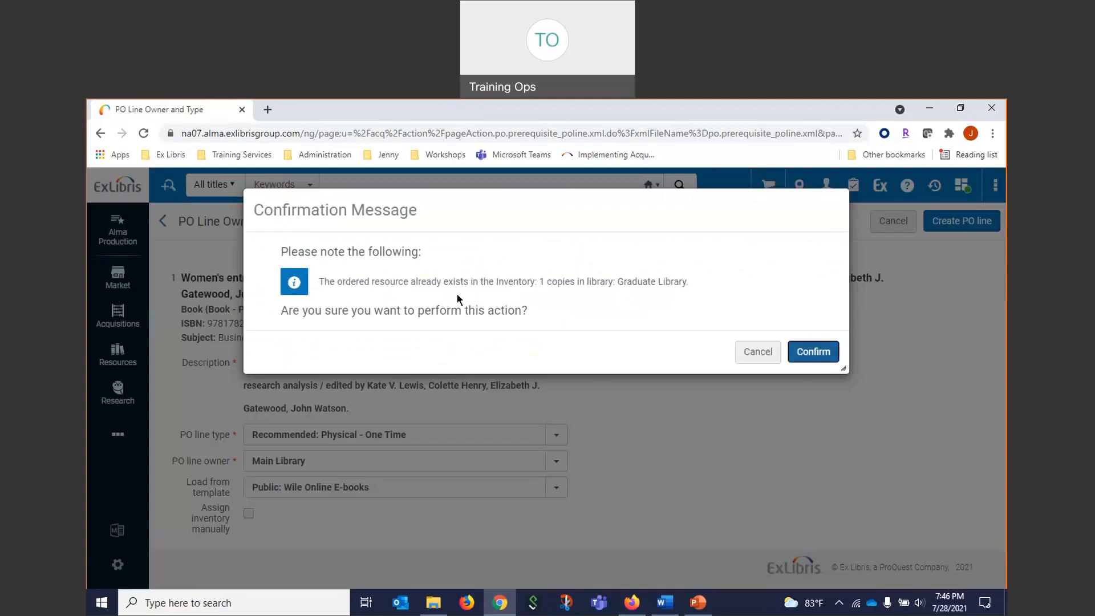
{"action": "left_click", "coordinate": [812, 354]}
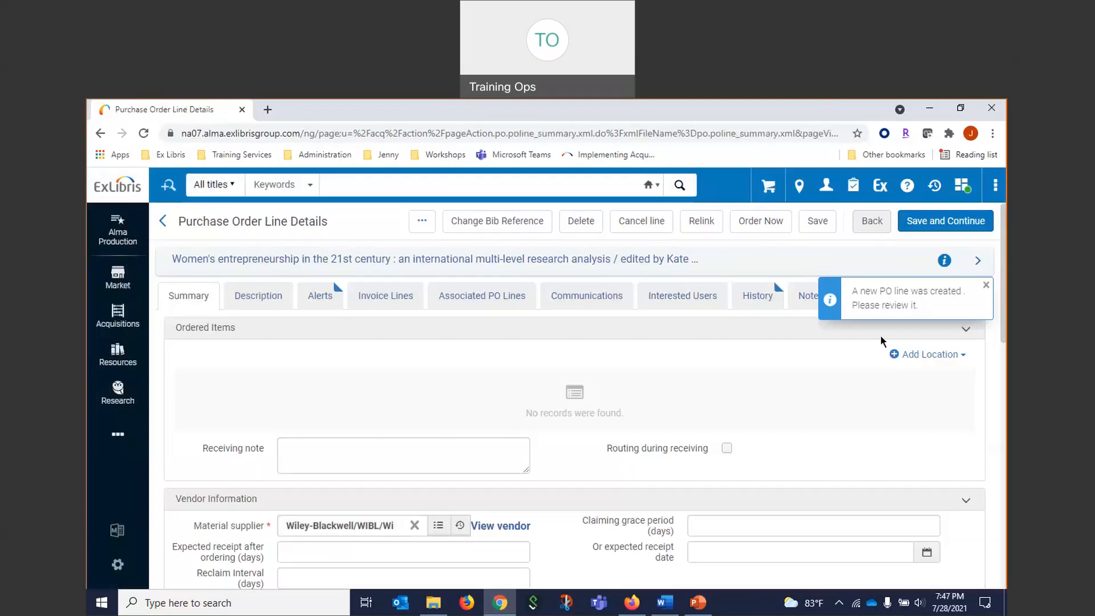
{"action": "scroll", "coordinate": [809, 380], "scroll_direction": "down", "scroll_amount": 6}
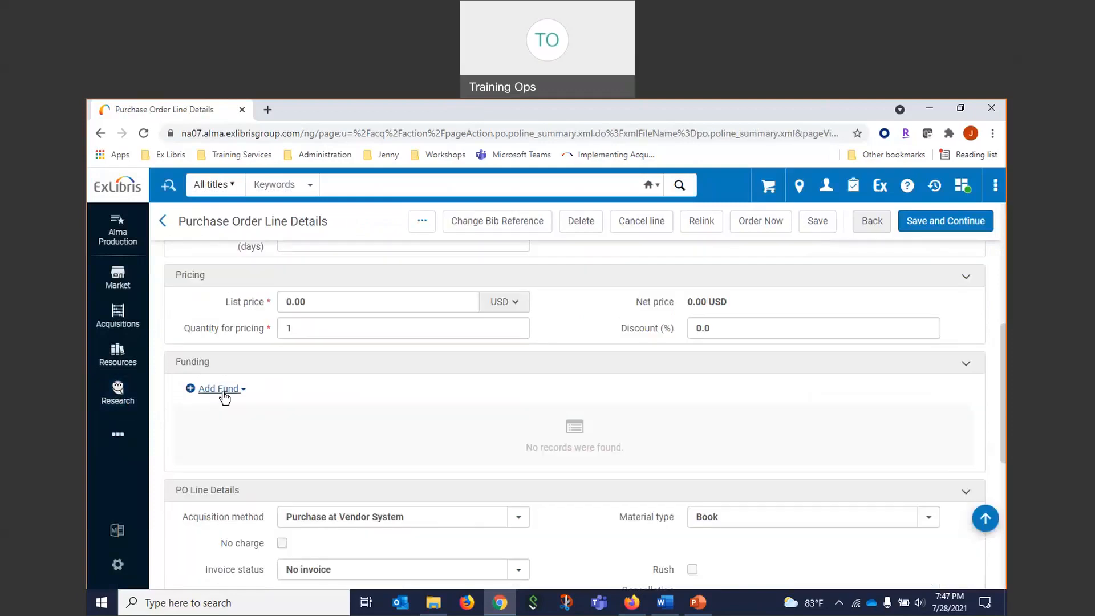
{"action": "scroll", "coordinate": [227, 387], "scroll_direction": "up", "scroll_amount": 6}
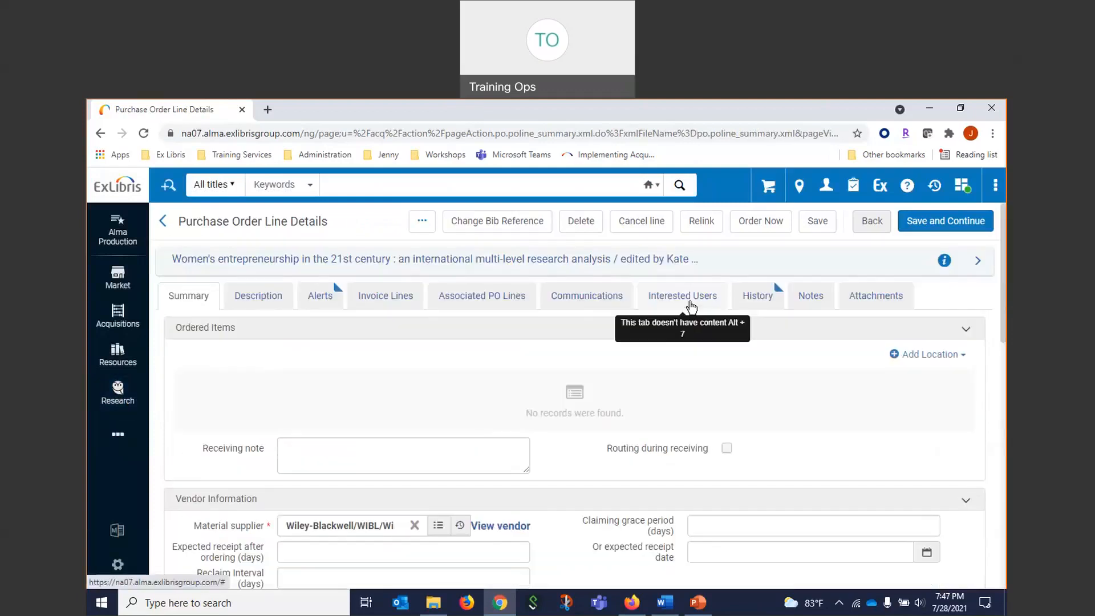
{"action": "scroll", "coordinate": [295, 446], "scroll_direction": "down", "scroll_amount": 2}
{"action": "scroll", "coordinate": [295, 446], "scroll_direction": "down", "scroll_amount": 1}
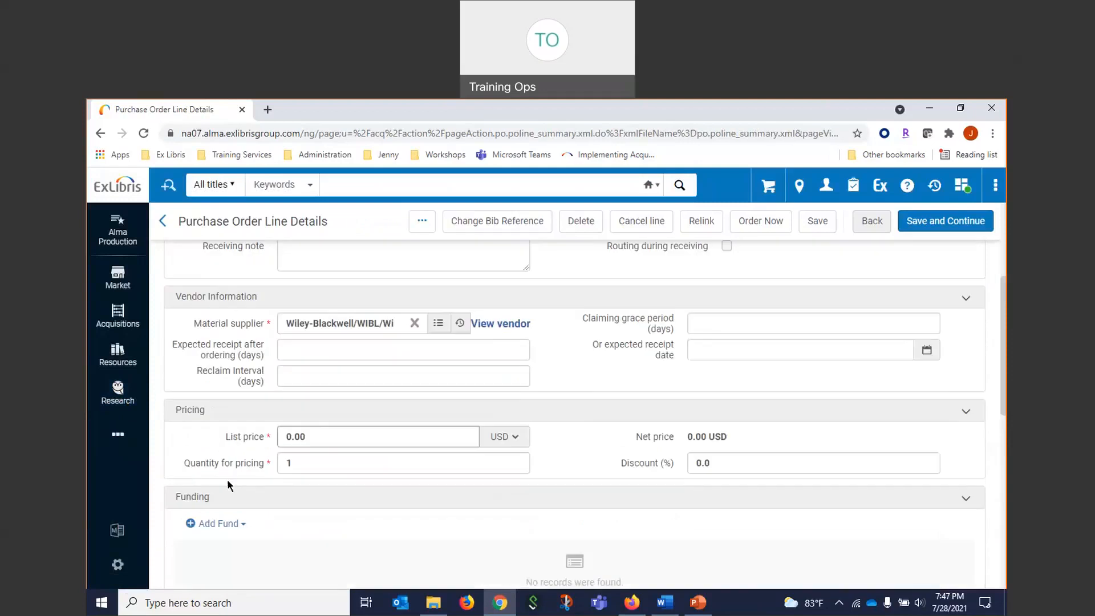
{"action": "left_click", "coordinate": [222, 520]}
{"action": "scroll", "coordinate": [240, 549], "scroll_direction": "down", "scroll_amount": 1}
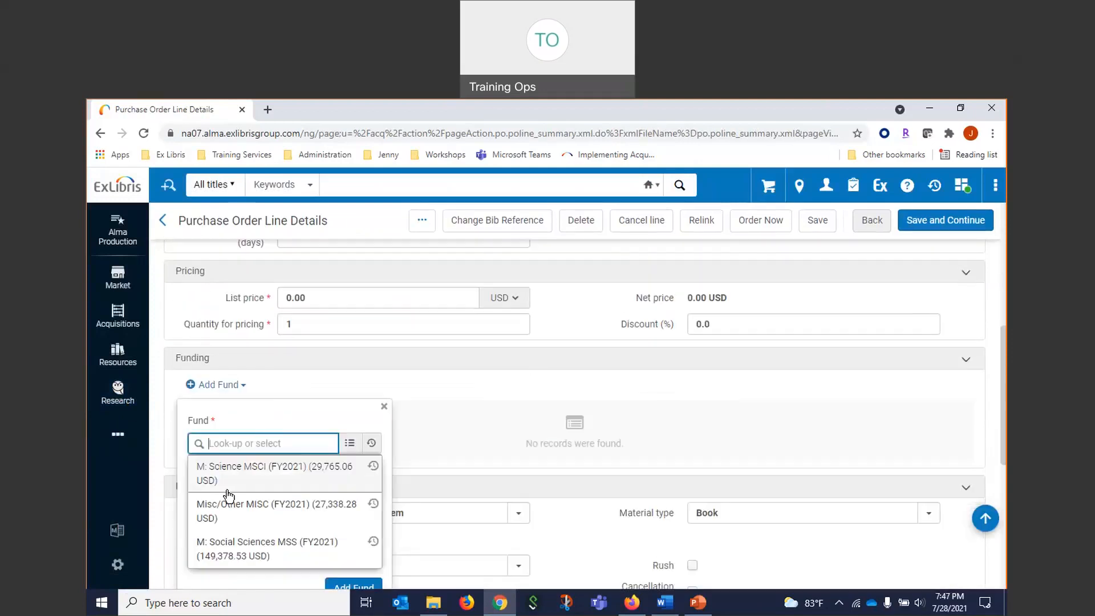
{"action": "left_click", "coordinate": [249, 465]}
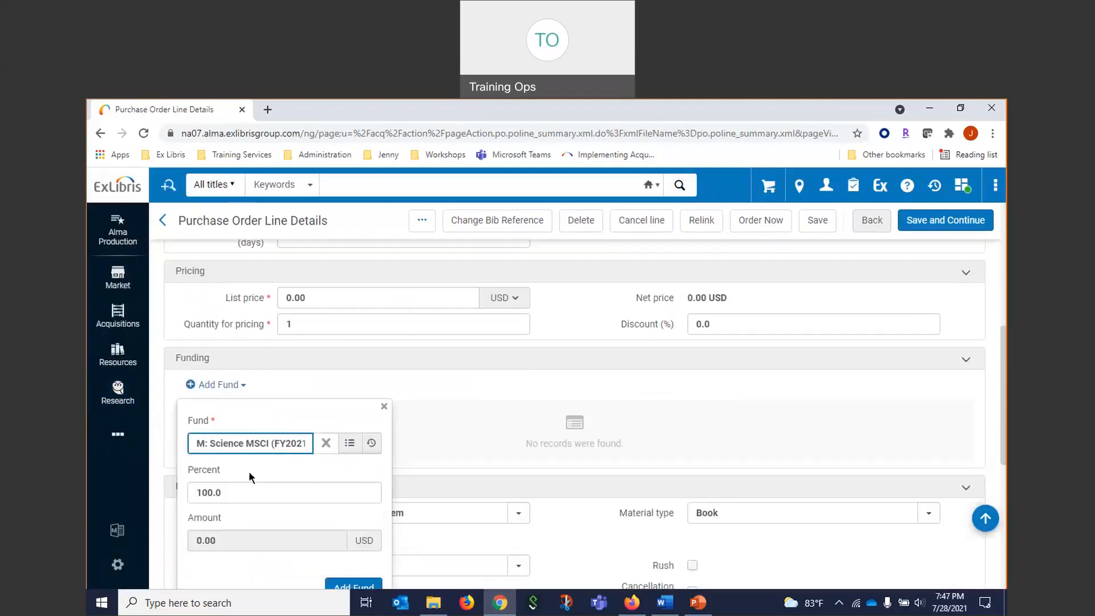
- Set the PO line's list price to 45.00 USD
{"action": "double_click", "coordinate": [333, 297]}
{"action": "type", "text": "45"}
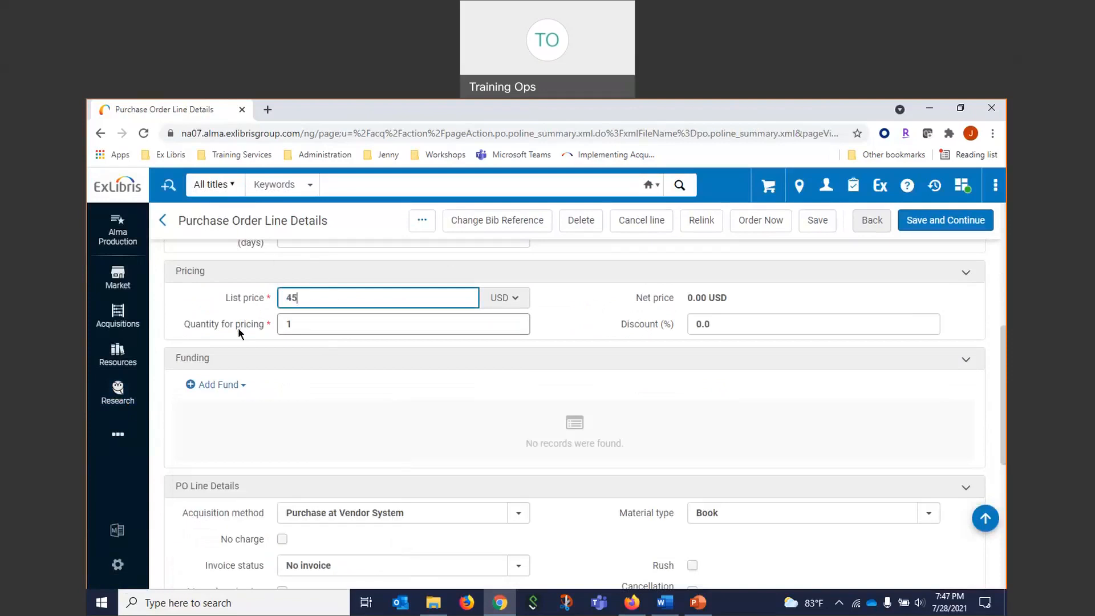
{"action": "type", "text": ".00"}
- Try to send the "Women's entrepreneurship in the 21st century" PO line with Order Now, confirming the action and dismissing the alert
{"action": "scroll", "coordinate": [422, 345], "scroll_direction": "down", "scroll_amount": 2}
{"action": "scroll", "coordinate": [422, 341], "scroll_direction": "down", "scroll_amount": 2}
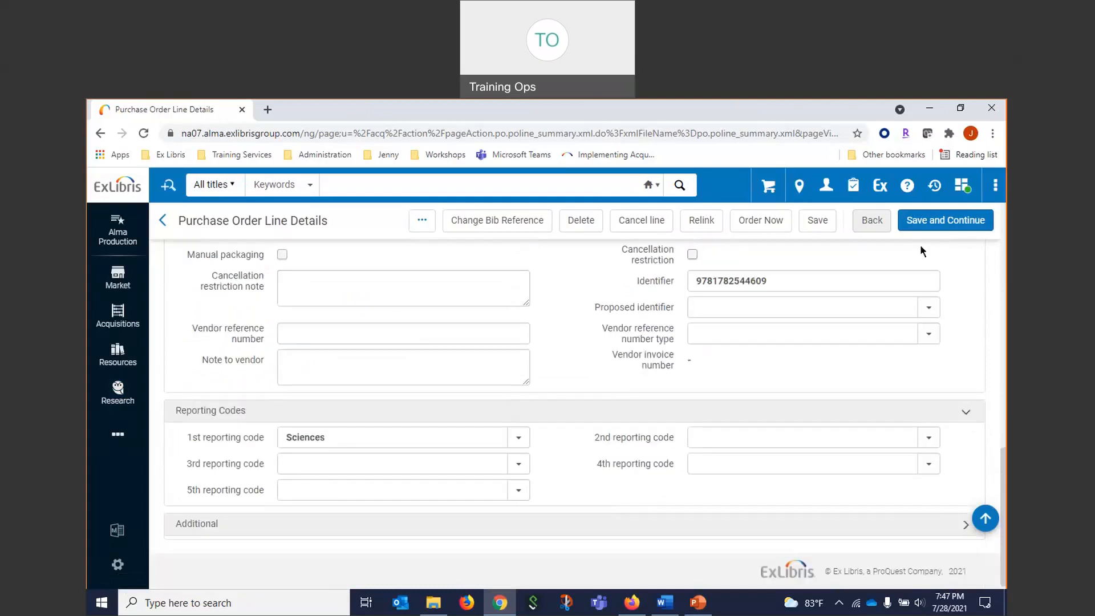
{"action": "left_click", "coordinate": [763, 222]}
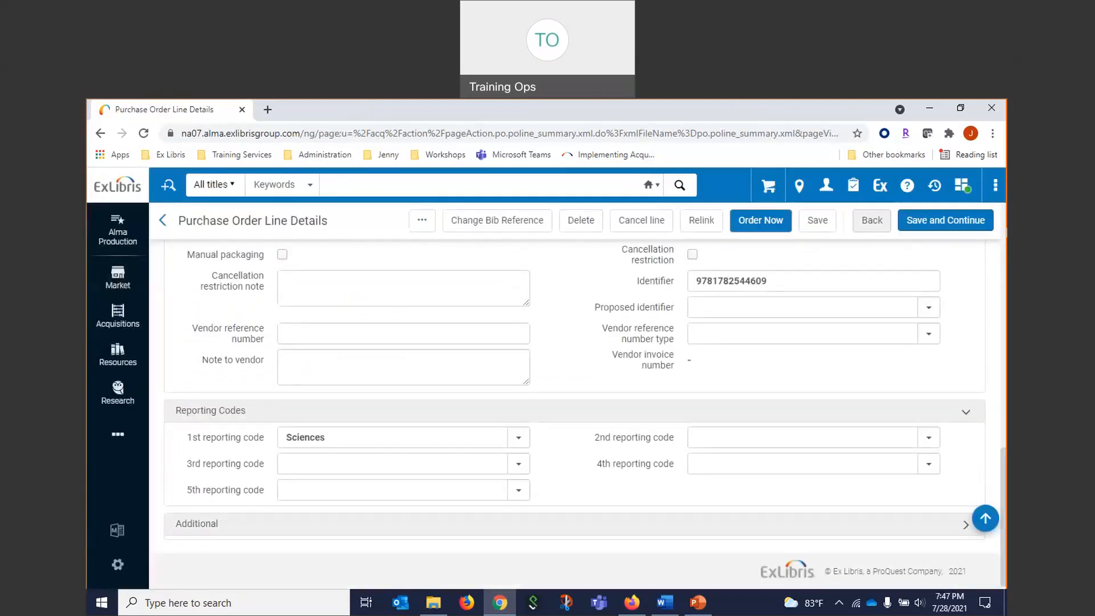
{"action": "left_click", "coordinate": [747, 220]}
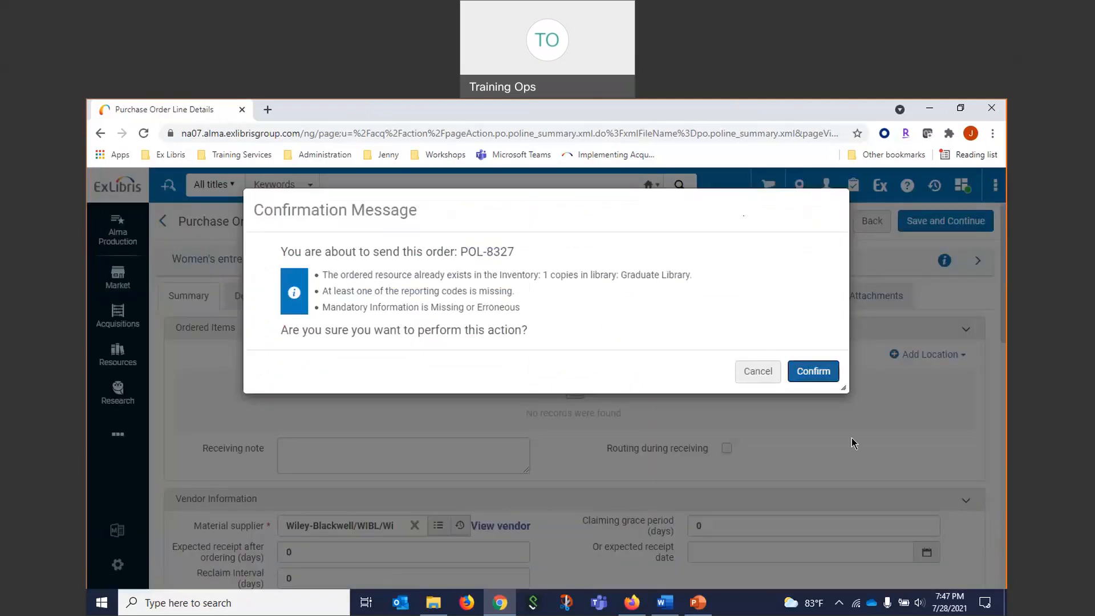
{"action": "left_click", "coordinate": [809, 372]}
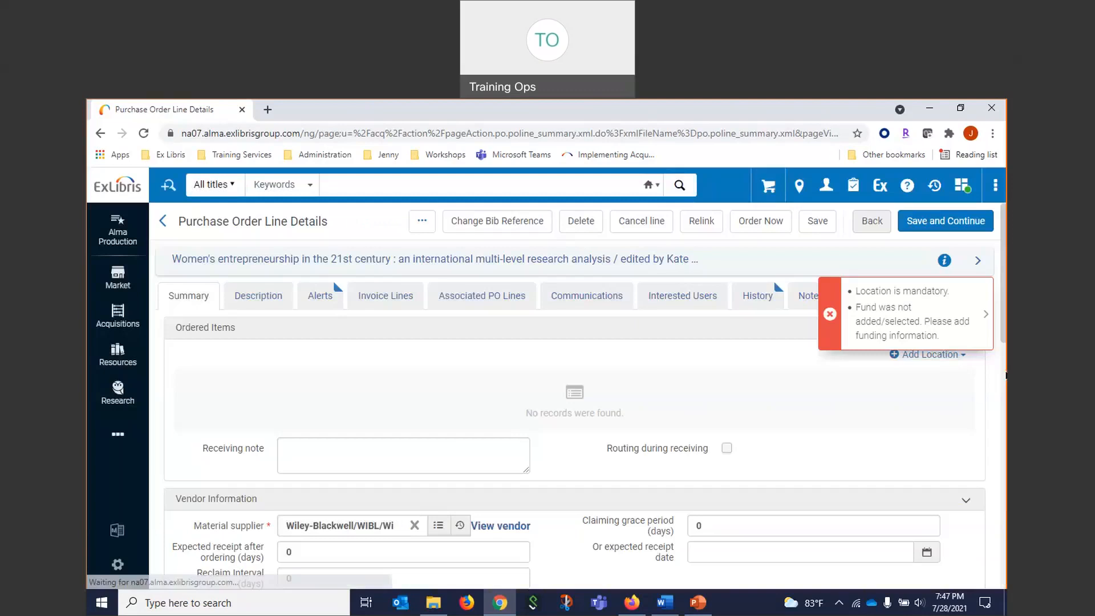
{"action": "left_click", "coordinate": [988, 322]}
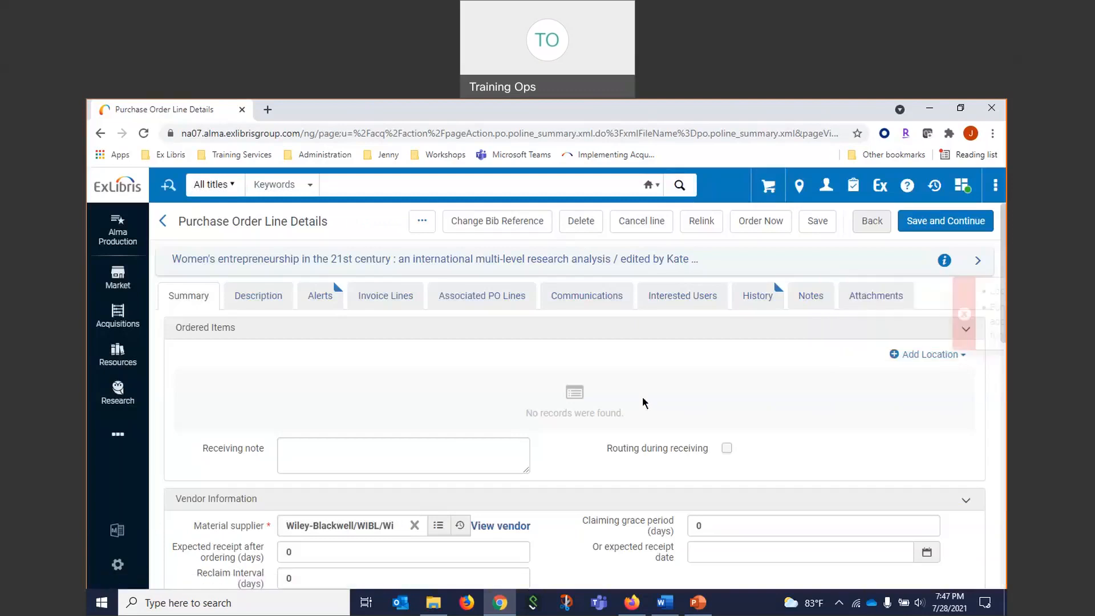
- Add 1 item in the location Main Library: Main Stacks (main) to the ordered items, leaving the item policy blank
{"action": "left_click", "coordinate": [904, 356]}
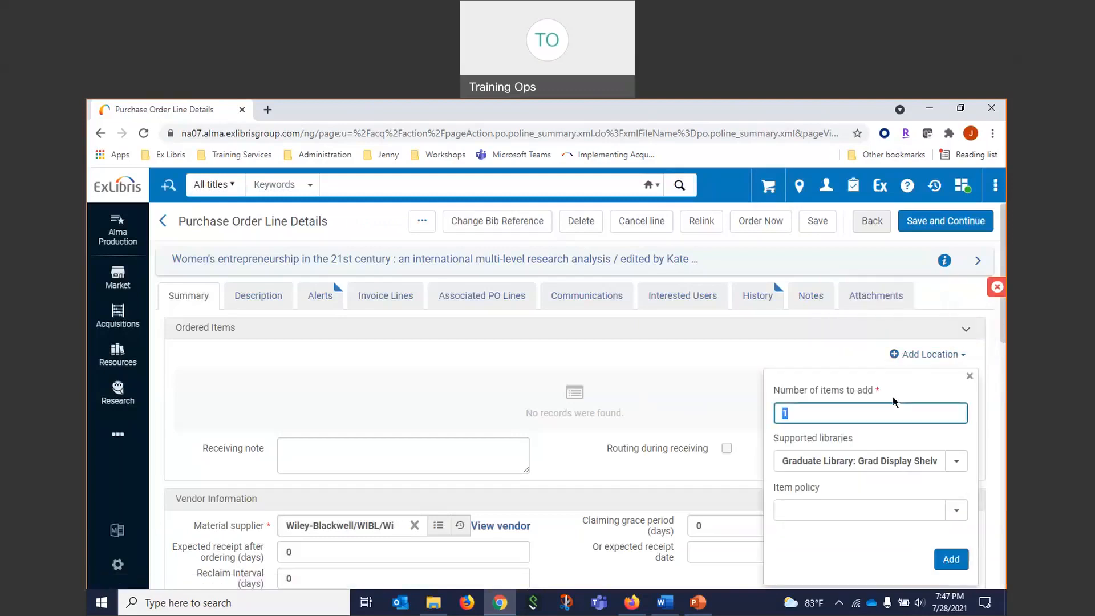
{"action": "left_click", "coordinate": [971, 376]}
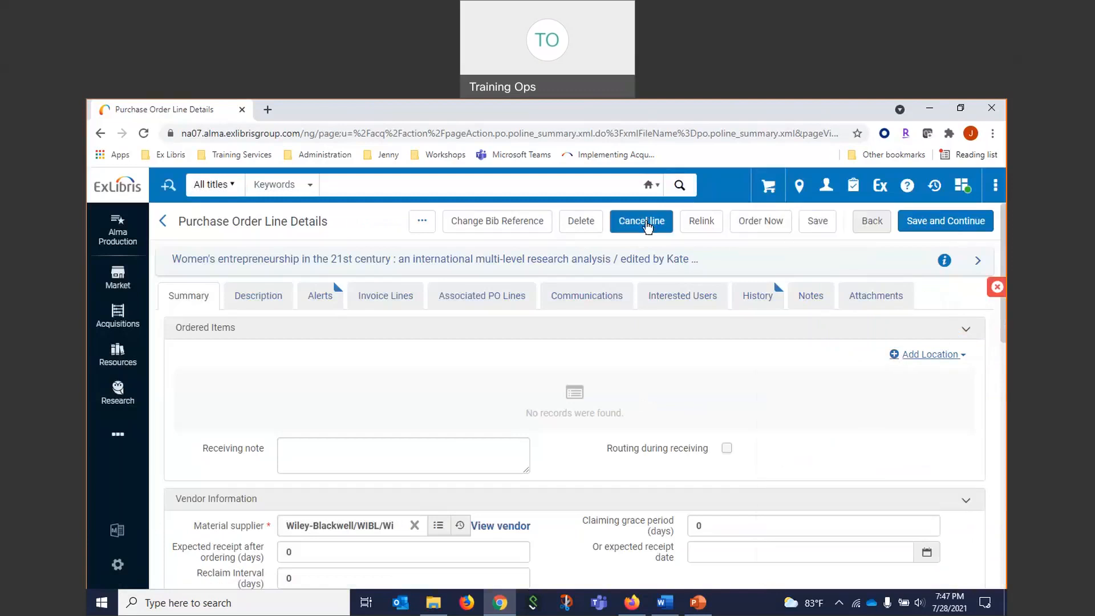
{"action": "left_click", "coordinate": [935, 354]}
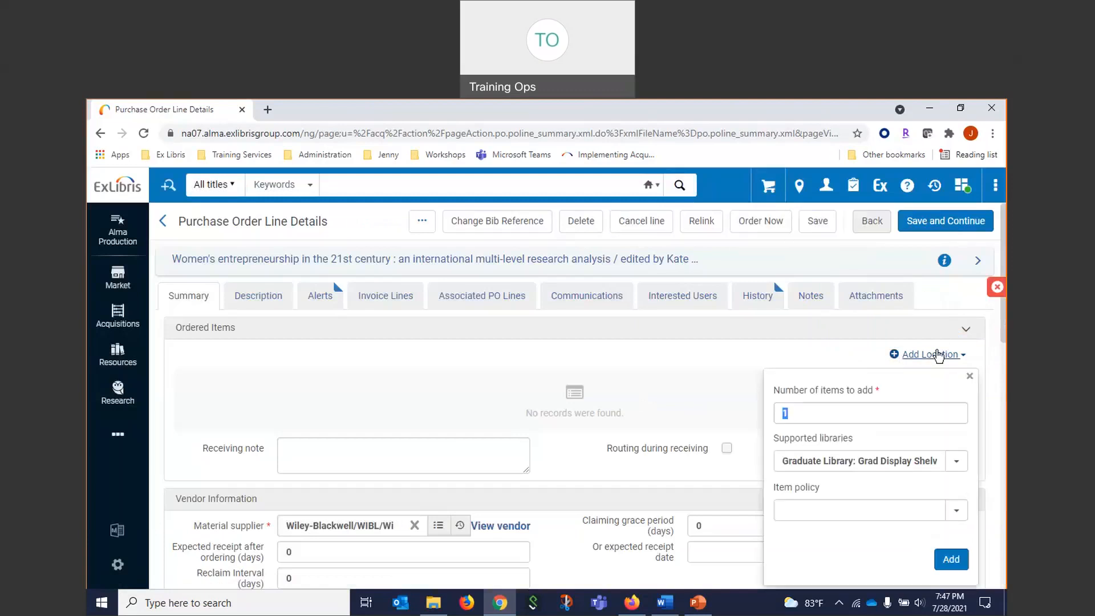
{"action": "left_click", "coordinate": [962, 461]}
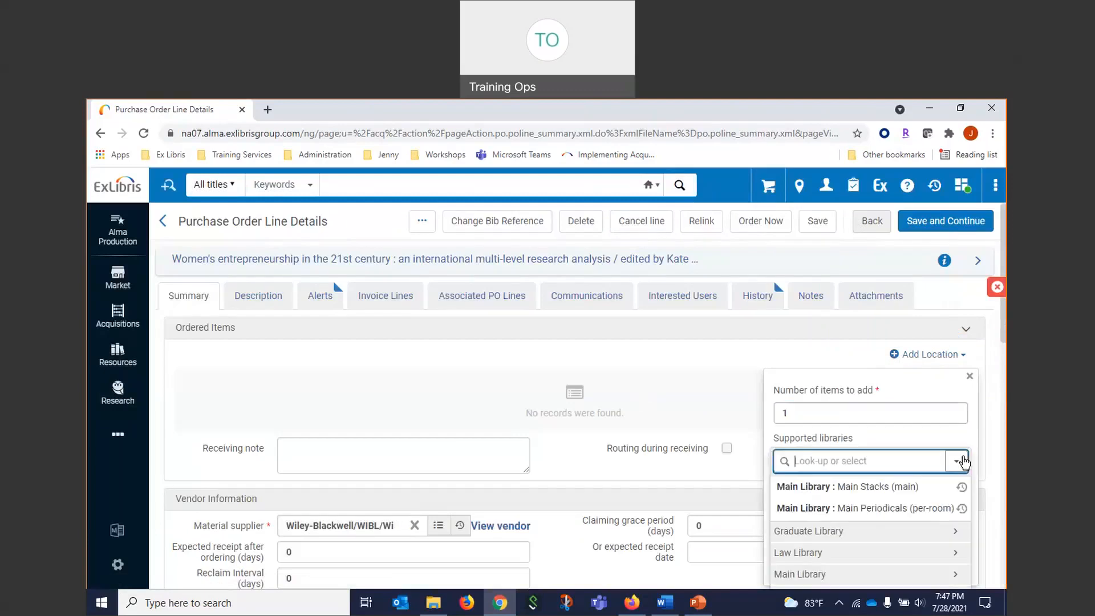
{"action": "left_click", "coordinate": [795, 487]}
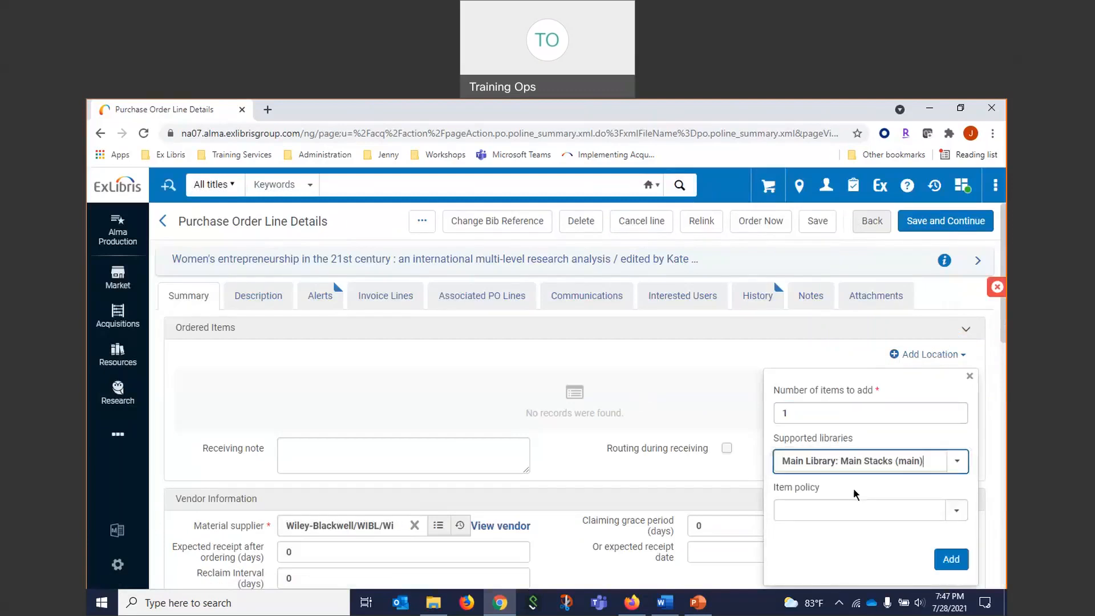
{"action": "left_click", "coordinate": [955, 510]}
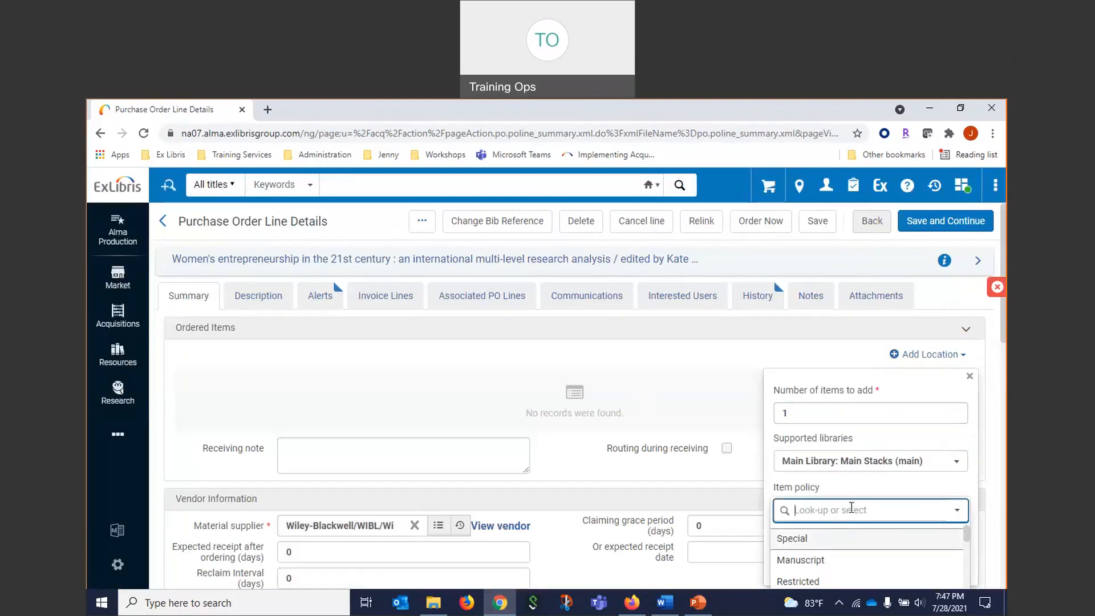
{"action": "left_click", "coordinate": [952, 559]}
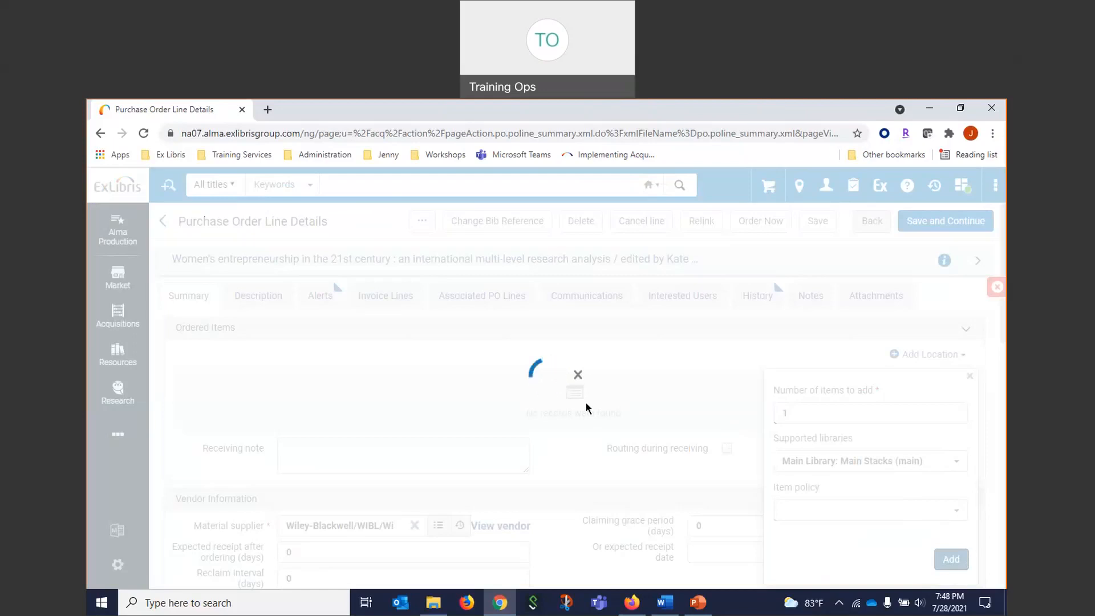
{"action": "left_click", "coordinate": [578, 375]}
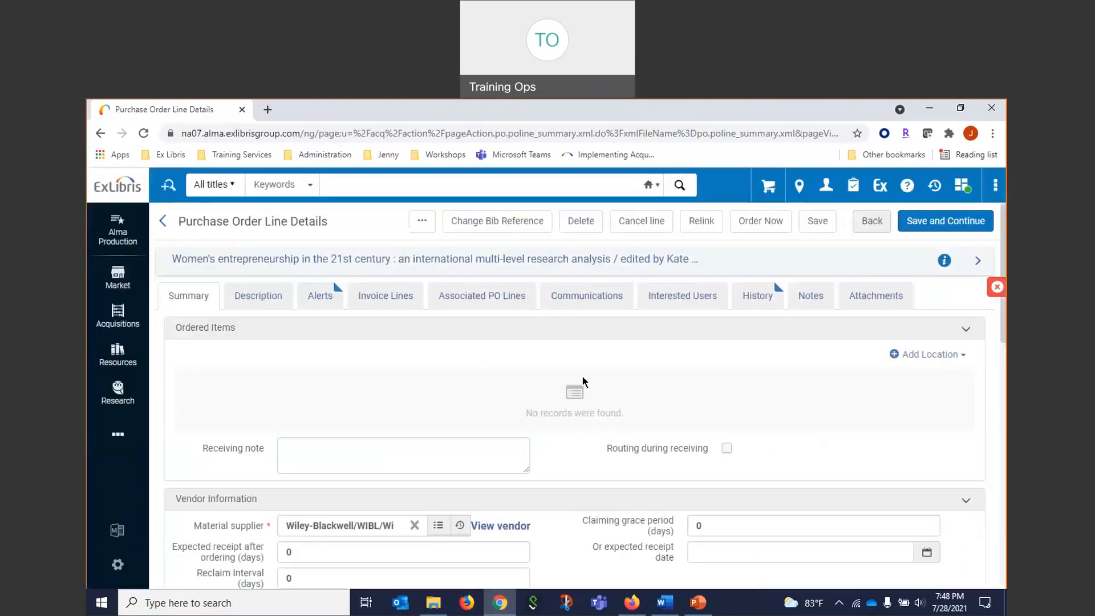
{"action": "left_click", "coordinate": [928, 353]}
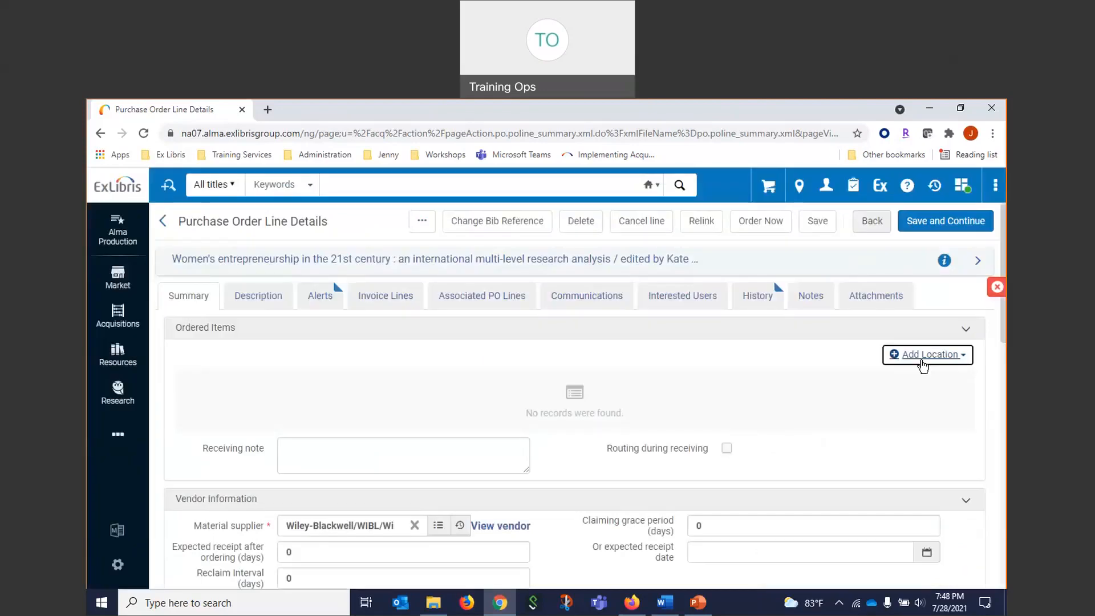
{"action": "left_click", "coordinate": [956, 560]}
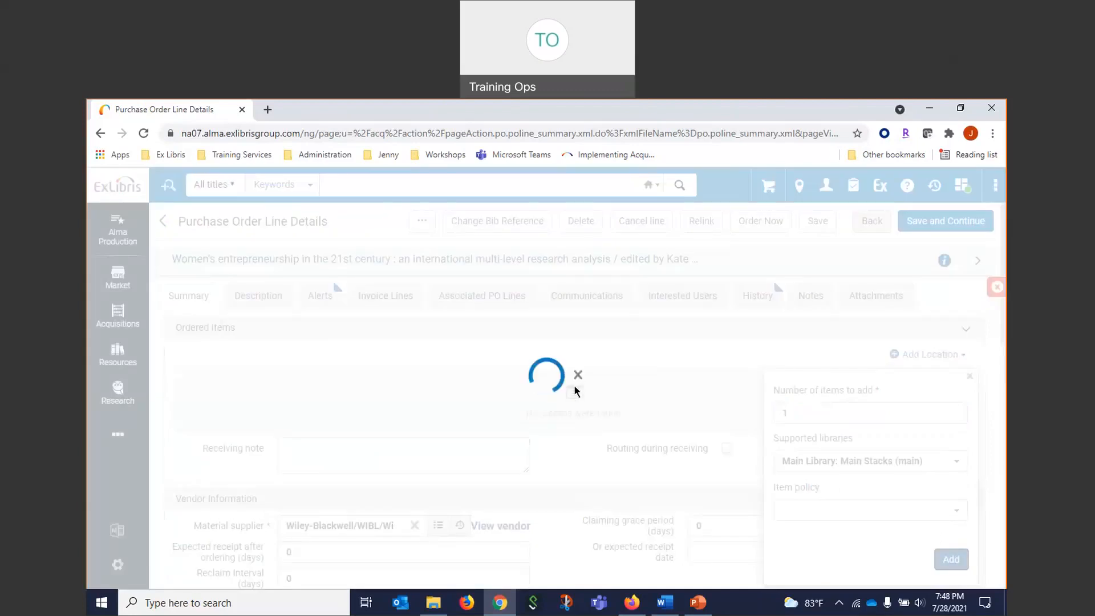
- Add the M: Science MSCI fund to the PO line at 100 percent, 45.00 USD
{"action": "scroll", "coordinate": [414, 425], "scroll_direction": "down", "scroll_amount": 8}
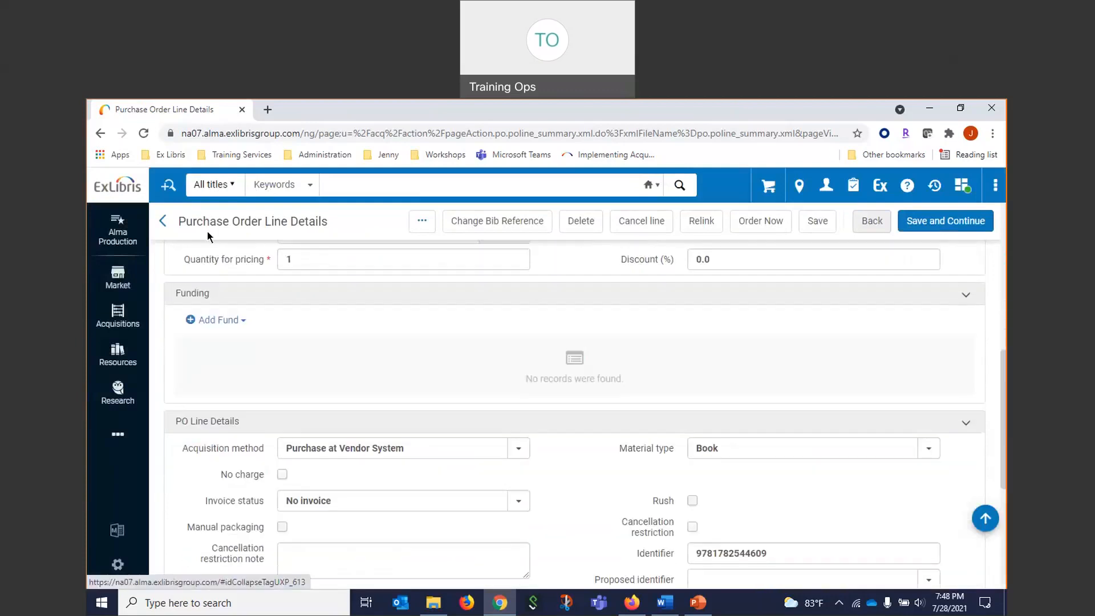
{"action": "left_click", "coordinate": [210, 321]}
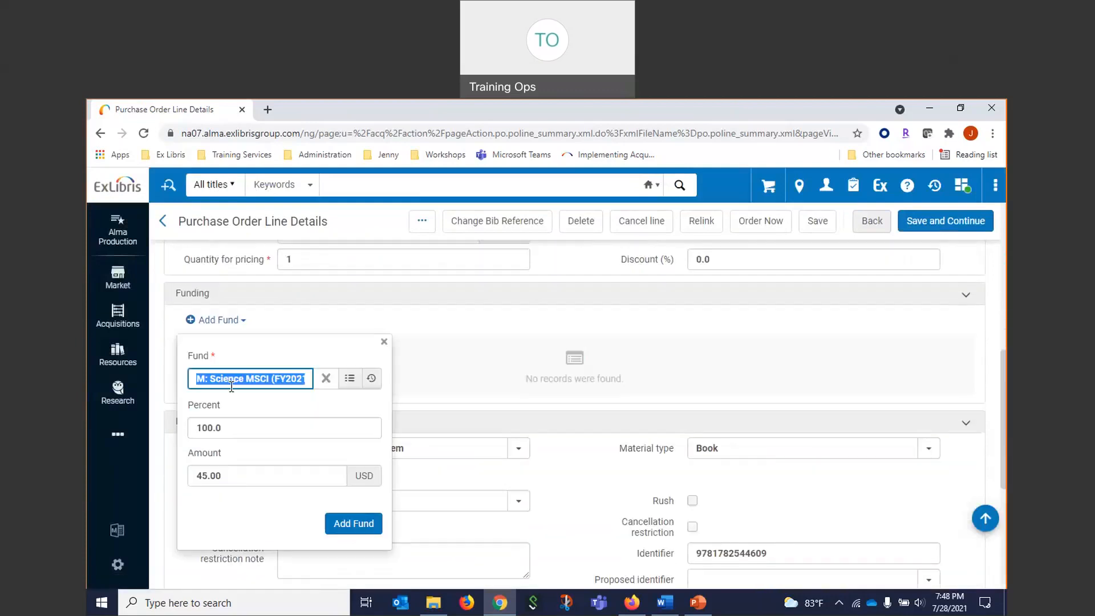
{"action": "left_click", "coordinate": [353, 523]}
- Send the "Women's entrepreneurship in the 21st century" PO line with Order Now and confirm the action
{"action": "scroll", "coordinate": [652, 413], "scroll_direction": "down", "scroll_amount": 6}
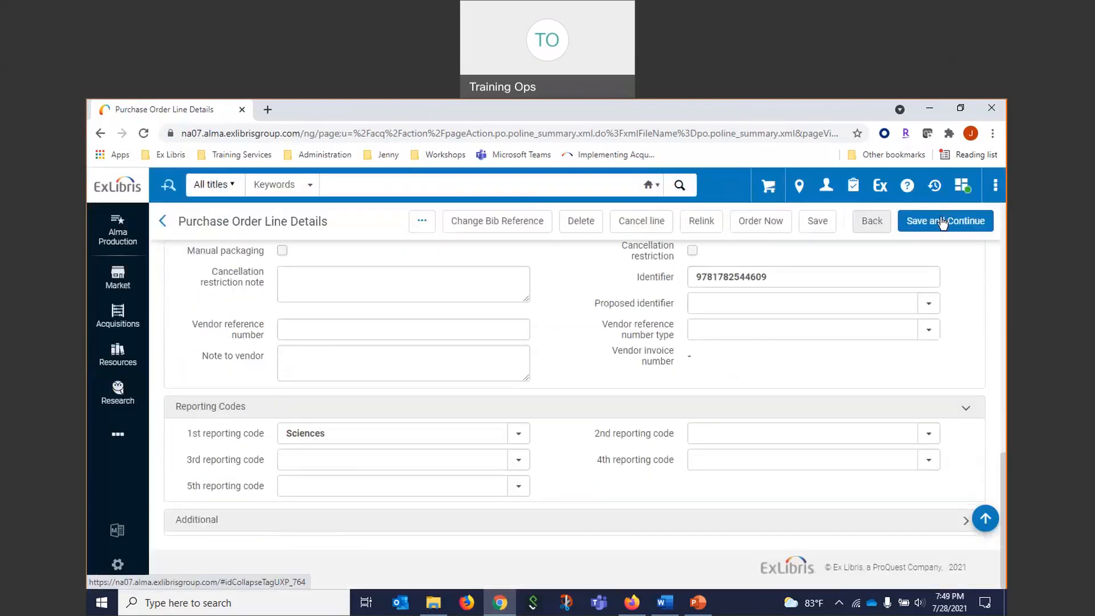
{"action": "left_click", "coordinate": [768, 221]}
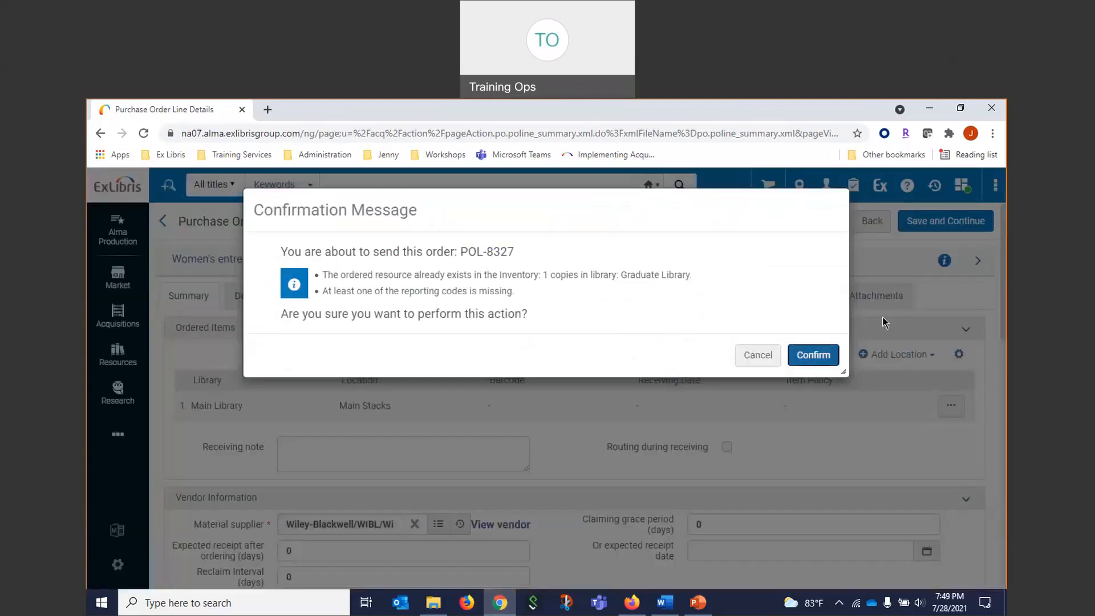
{"action": "left_click", "coordinate": [815, 354]}
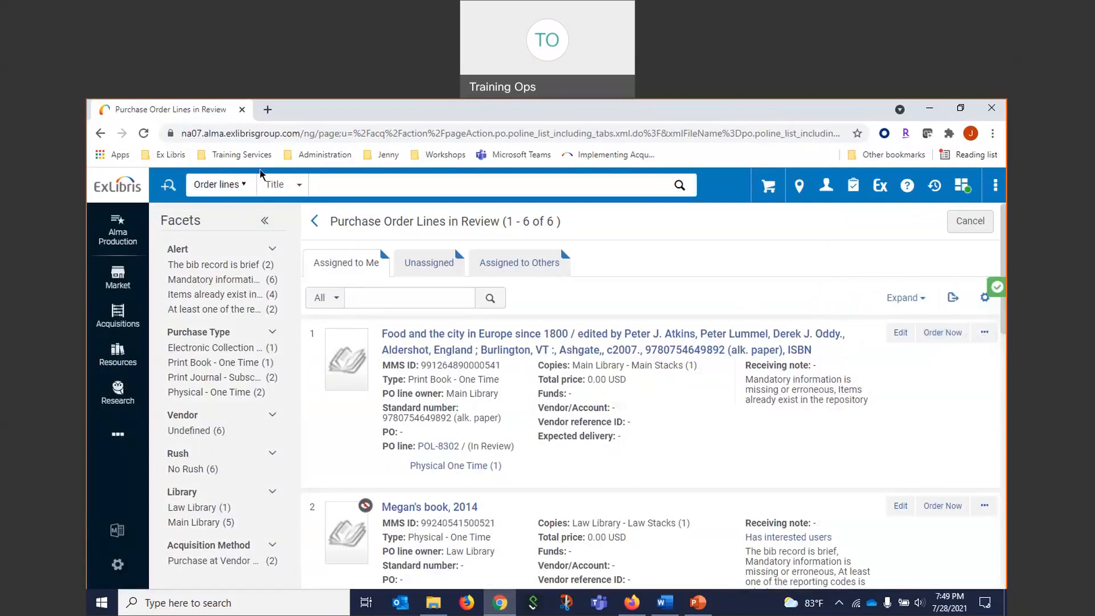
- Search electronic titles in the Community Zone by keywords for "alpaca and llama health management"
{"action": "left_click", "coordinate": [246, 187]}
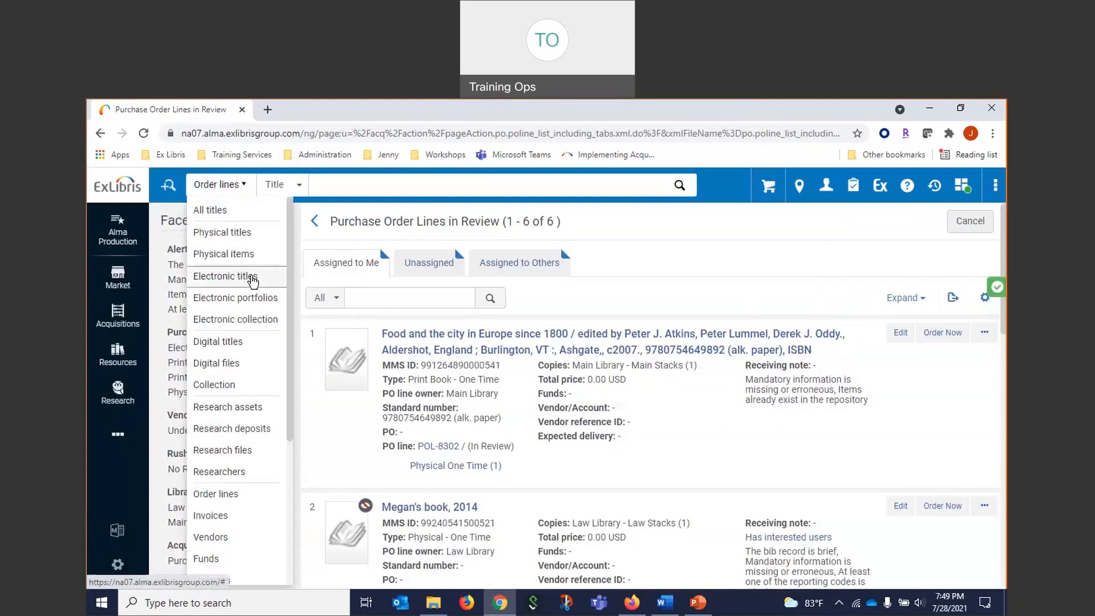
{"action": "left_click", "coordinate": [253, 279]}
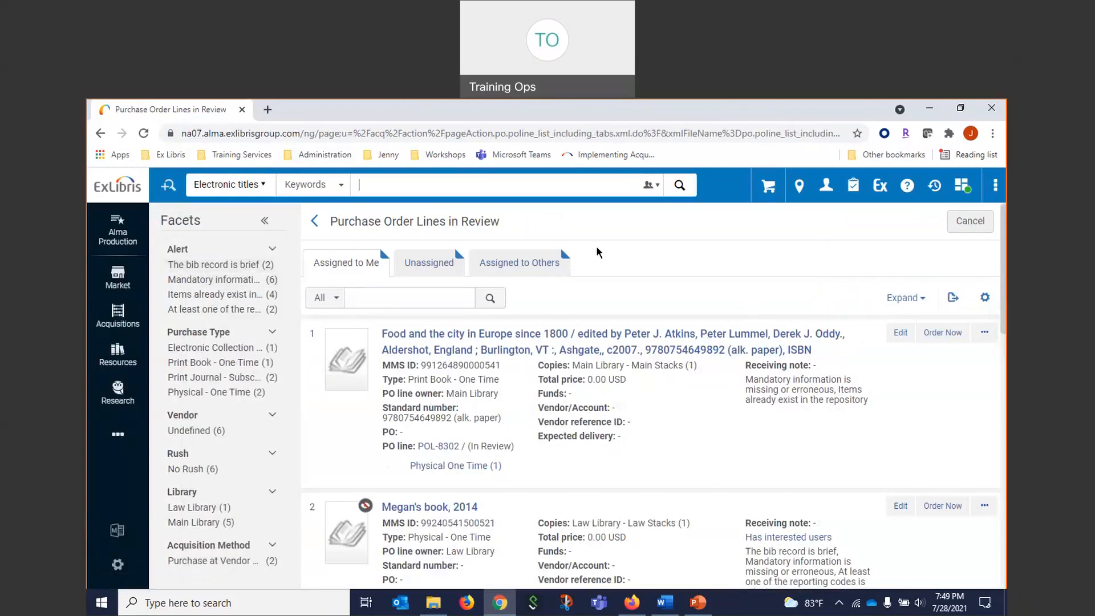
{"action": "left_click", "coordinate": [385, 193]}
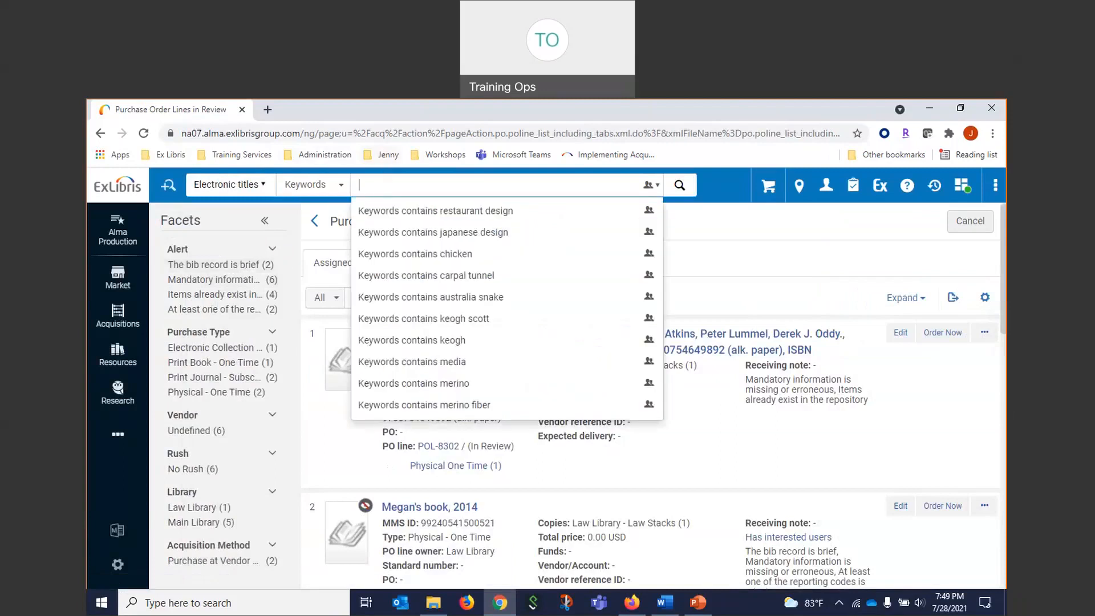
{"action": "type", "text": "LM"}
{"action": "key", "text": "BackSpace"}
{"action": "key", "text": "BackSpace"}
{"action": "type", "text": "alpaca and"}
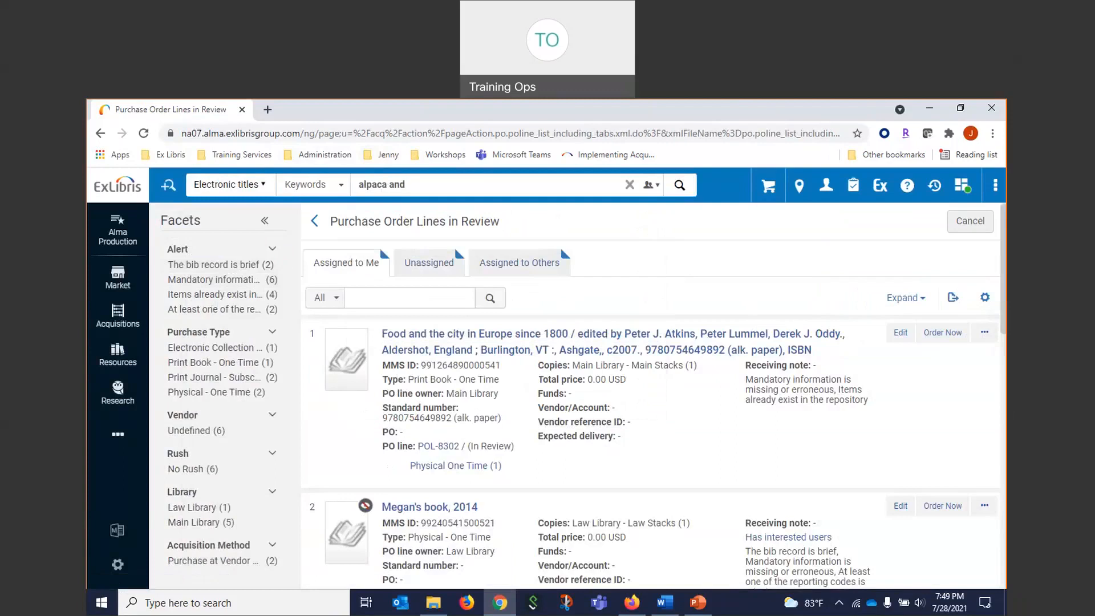
{"action": "type", "text": " llama health management"}
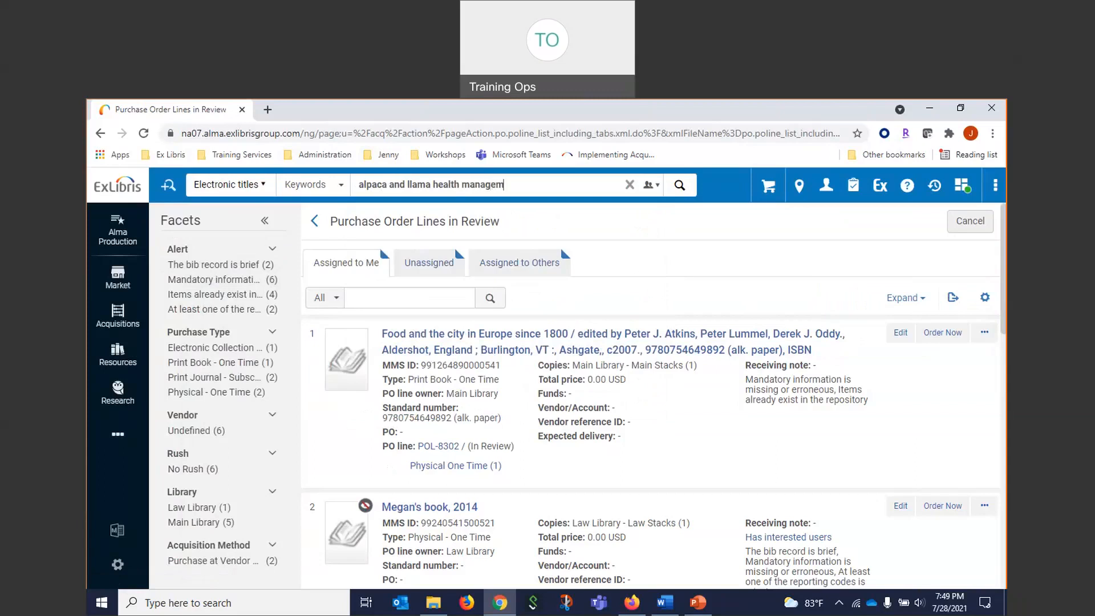
{"action": "key", "text": "Return"}
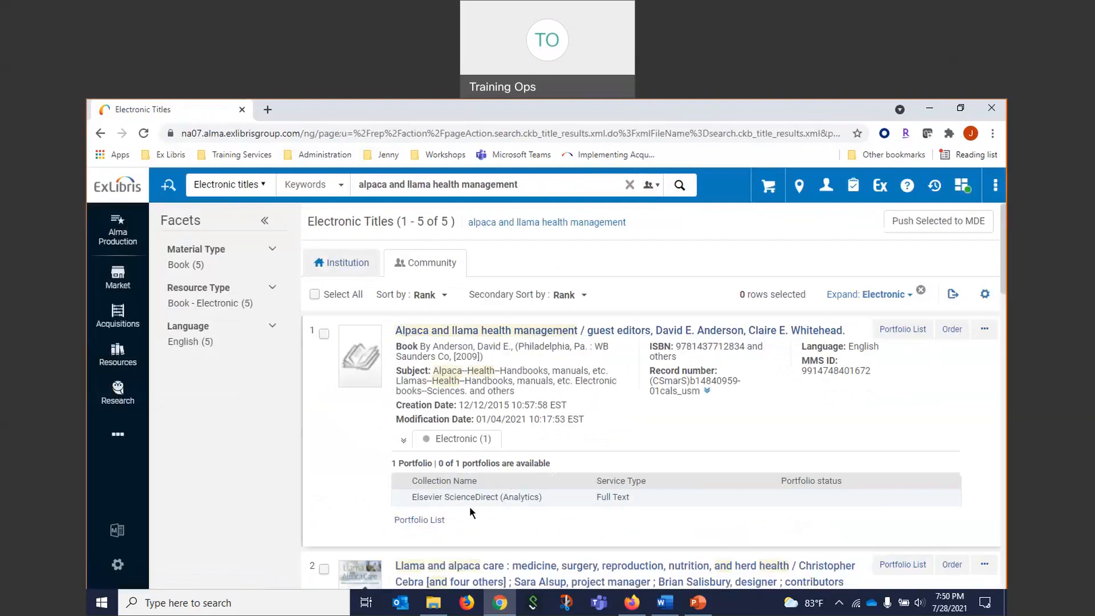
- Open the portfolio list of "Alpaca and llama health management" and start an order for its Elsevier ScienceDirect (Analytics) portfolio
{"action": "left_click", "coordinate": [984, 330]}
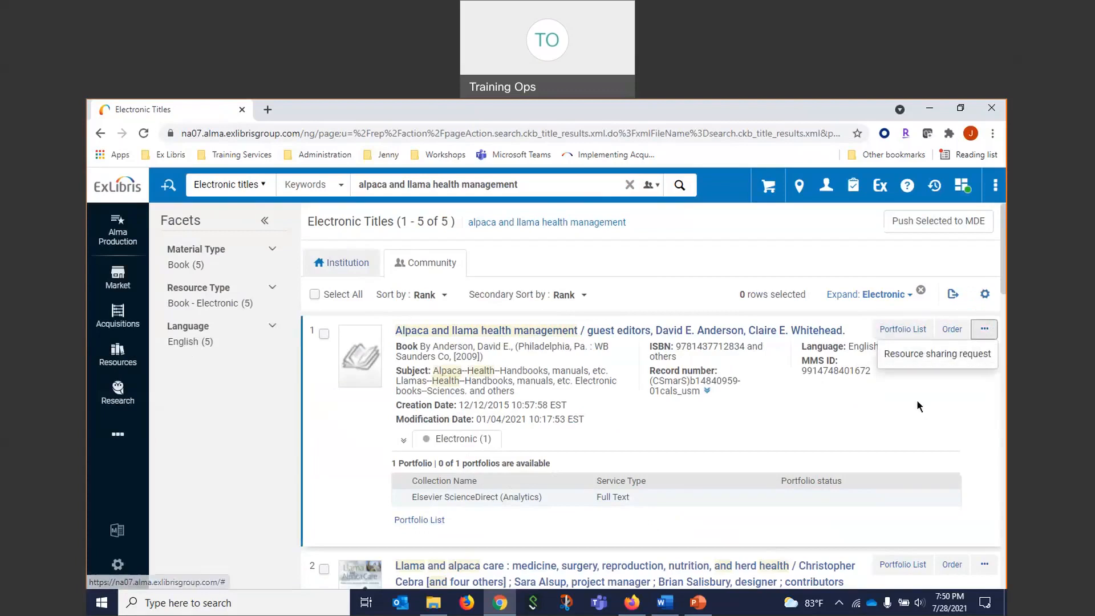
{"action": "left_click", "coordinate": [906, 330]}
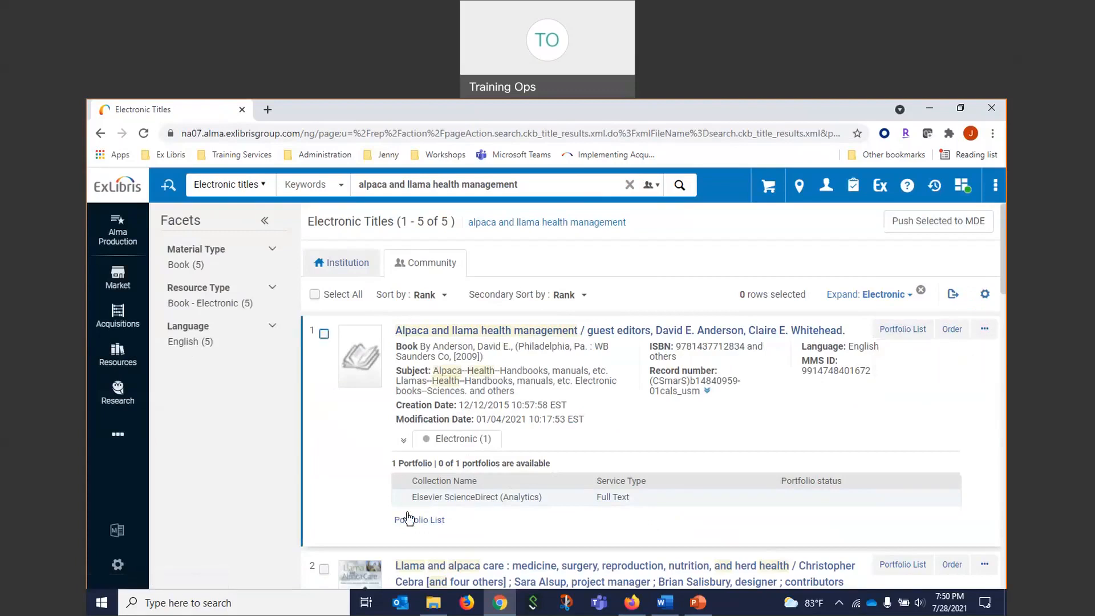
{"action": "left_click", "coordinate": [902, 328]}
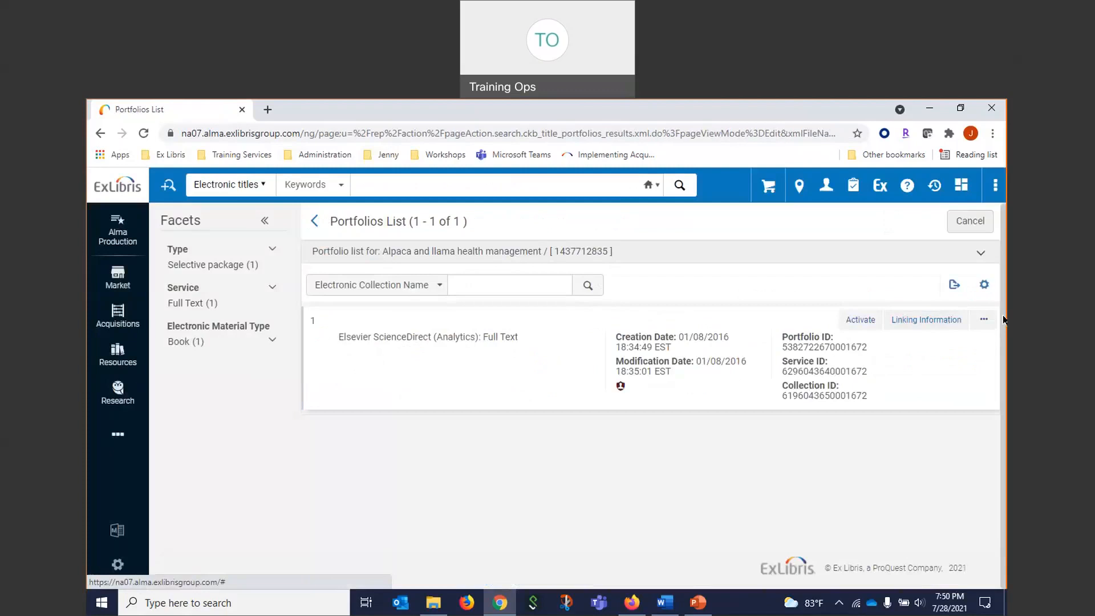
{"action": "left_click", "coordinate": [984, 320]}
{"action": "left_click", "coordinate": [931, 344]}
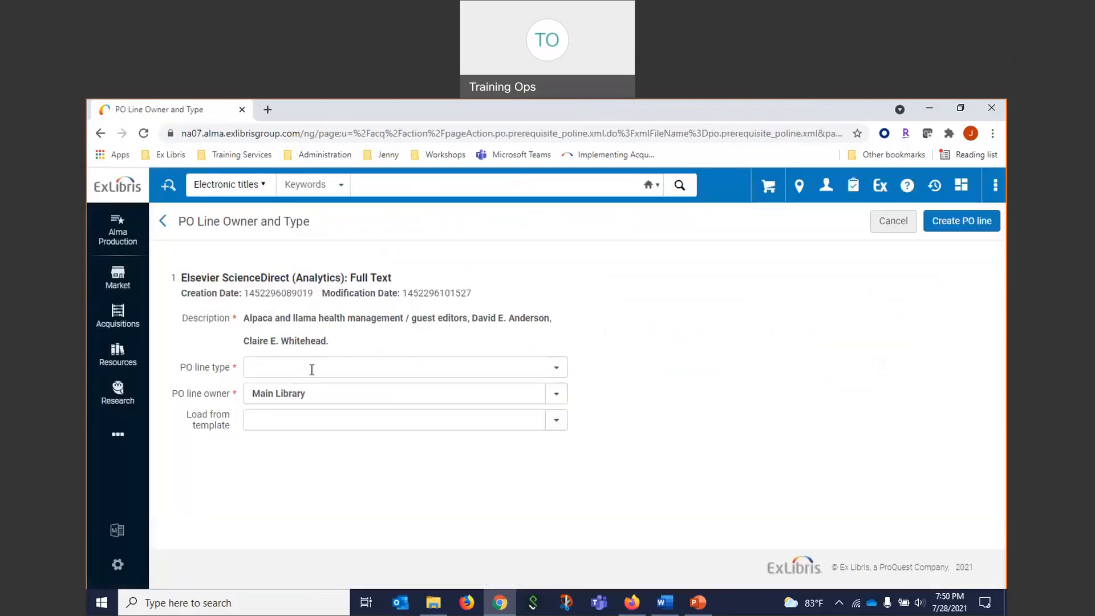
- Choose the PO line type "Electronic Book - One Time" with Main Library as owner and create the PO line
{"action": "left_click", "coordinate": [310, 367]}
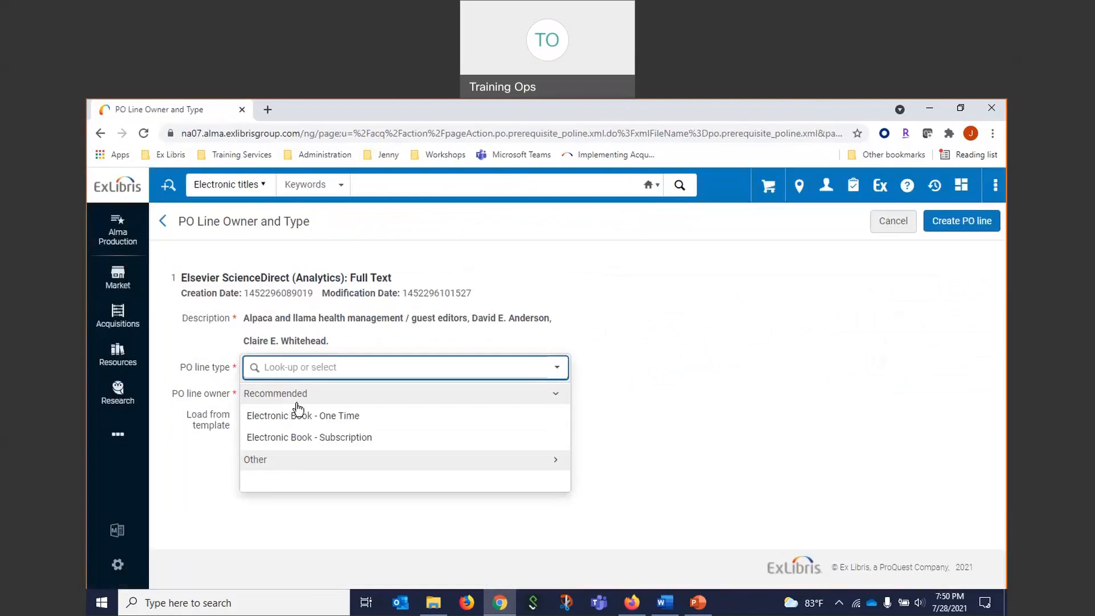
{"action": "left_click", "coordinate": [297, 416]}
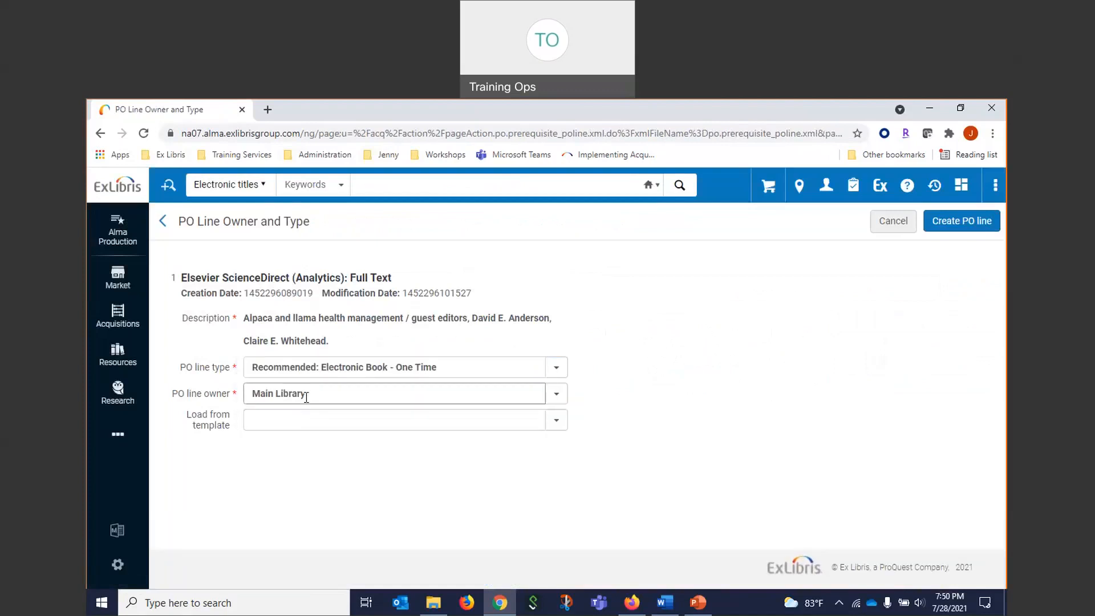
{"action": "left_click", "coordinate": [963, 227]}
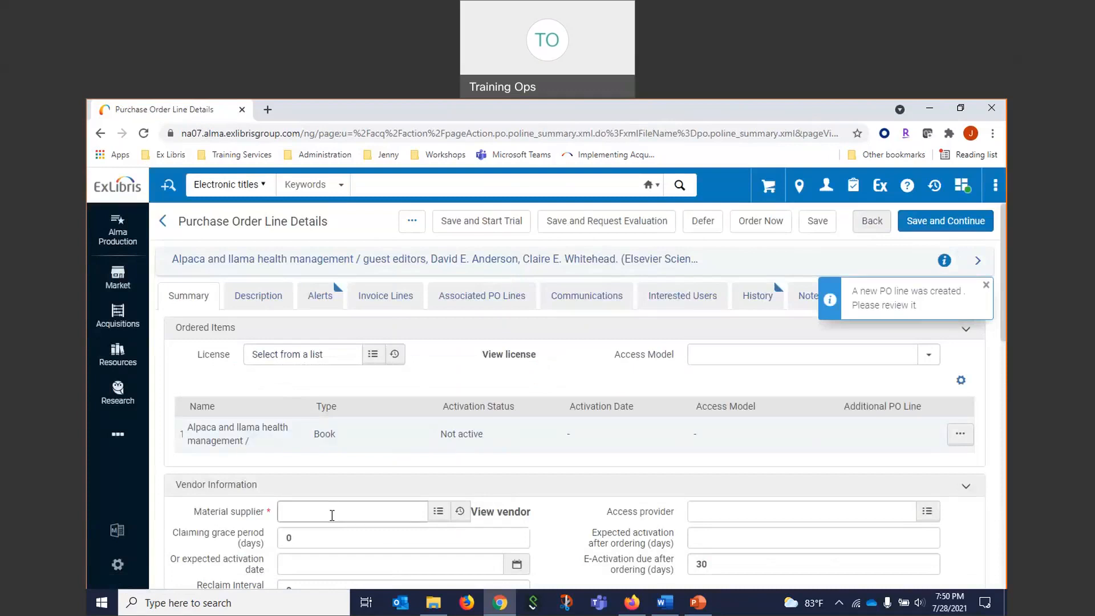
{"action": "left_click", "coordinate": [332, 513]}
{"action": "type", "text": "else"}
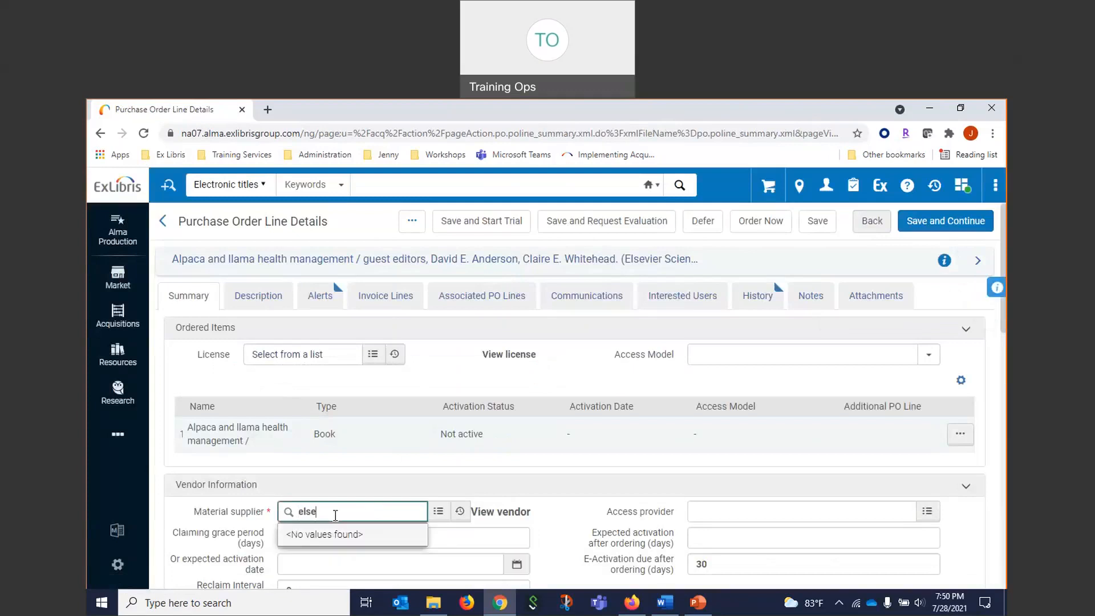
{"action": "key", "text": "BackSpace"}
{"action": "key", "text": "BackSpace"}
{"action": "key", "text": "BackSpace"}
{"action": "key", "text": "BackSpace"}
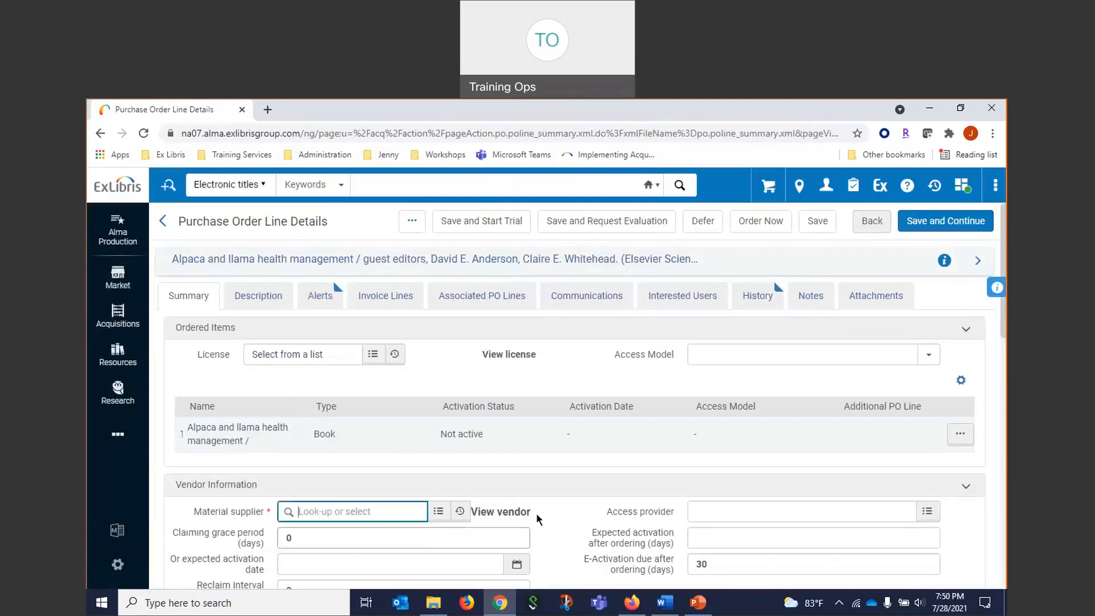
- Select the Elsevier Science (ELSCI) vendor account as material supplier and set the list price to 400.00 USD
{"action": "left_click", "coordinate": [438, 513]}
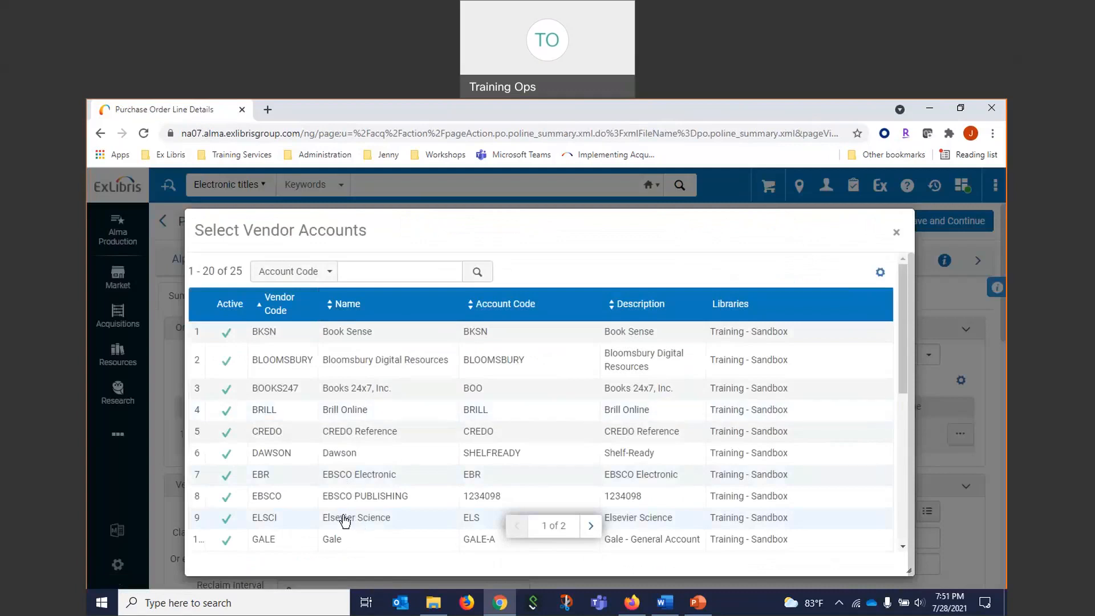
{"action": "left_click", "coordinate": [271, 520]}
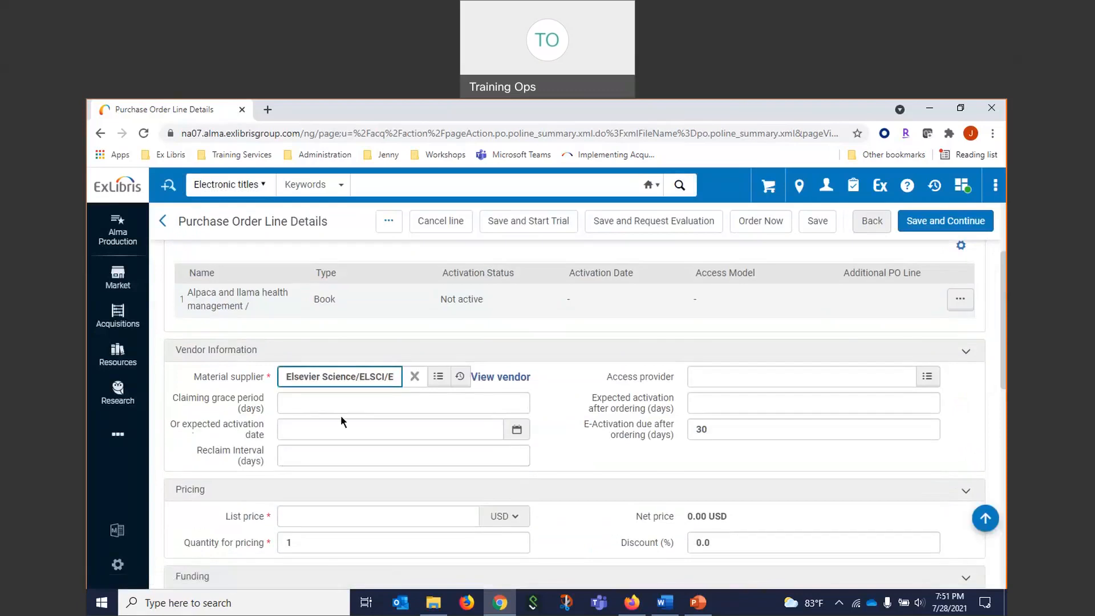
{"action": "left_click", "coordinate": [303, 506]}
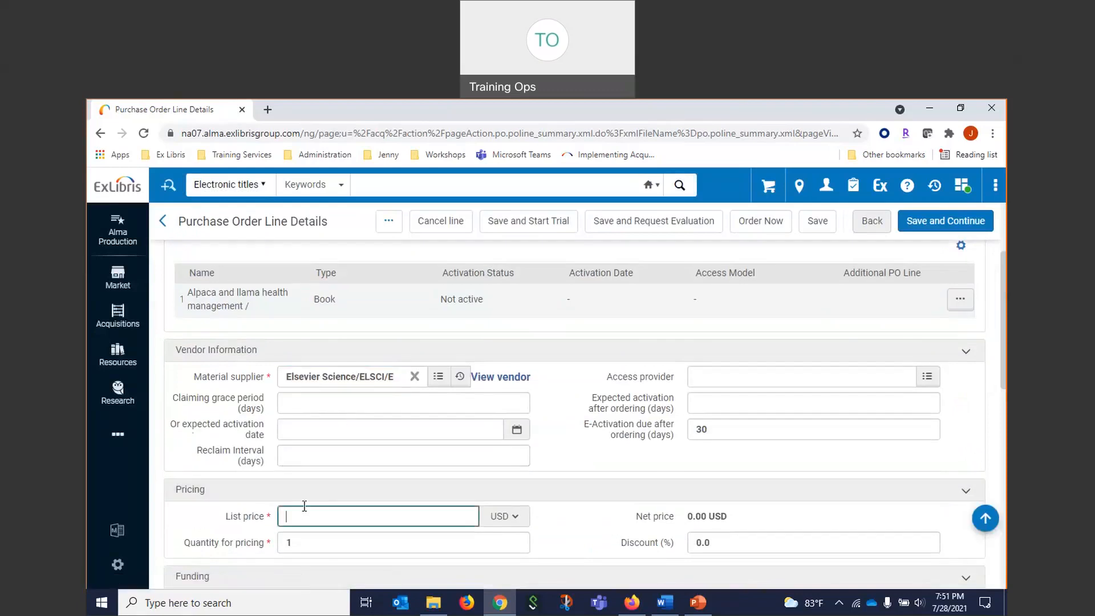
{"action": "type", "text": "400.00"}
- Add the fund "M: Science MSCI (FY2021)" to the PO line at 100.0 percent for 400.00 USD
{"action": "scroll", "coordinate": [274, 498], "scroll_direction": "down", "scroll_amount": 2}
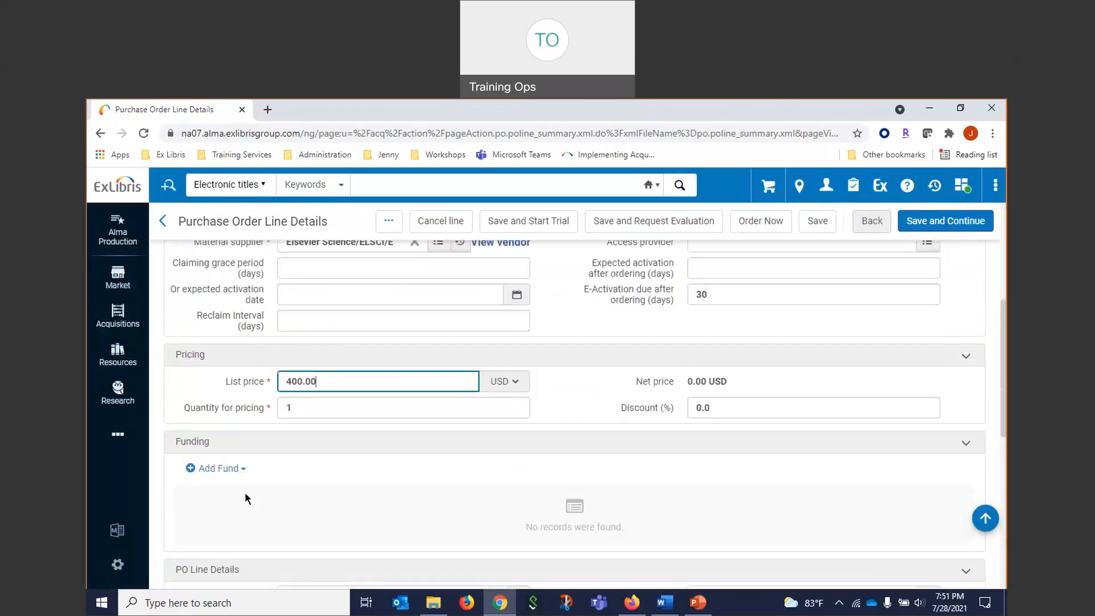
{"action": "left_click", "coordinate": [220, 469]}
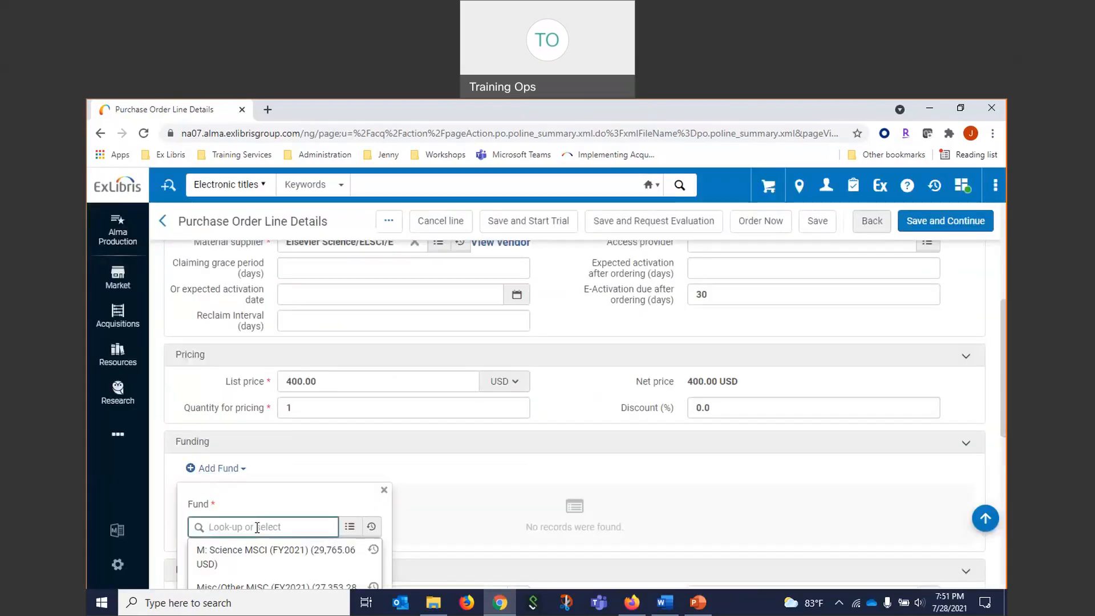
{"action": "scroll", "coordinate": [258, 525], "scroll_direction": "down", "scroll_amount": 1}
{"action": "left_click", "coordinate": [255, 489]}
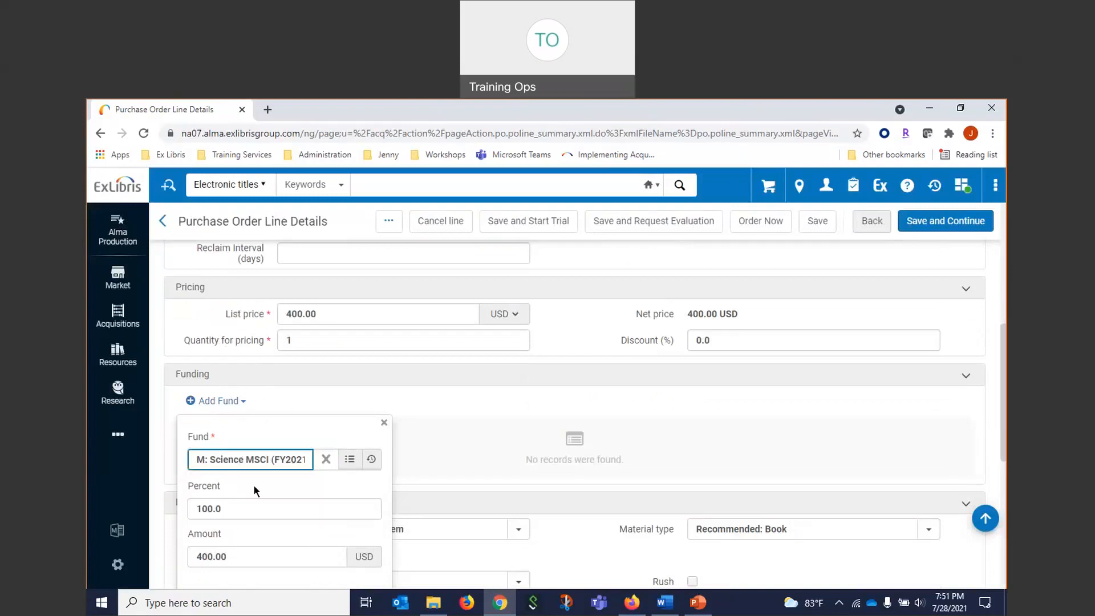
{"action": "left_click", "coordinate": [441, 470]}
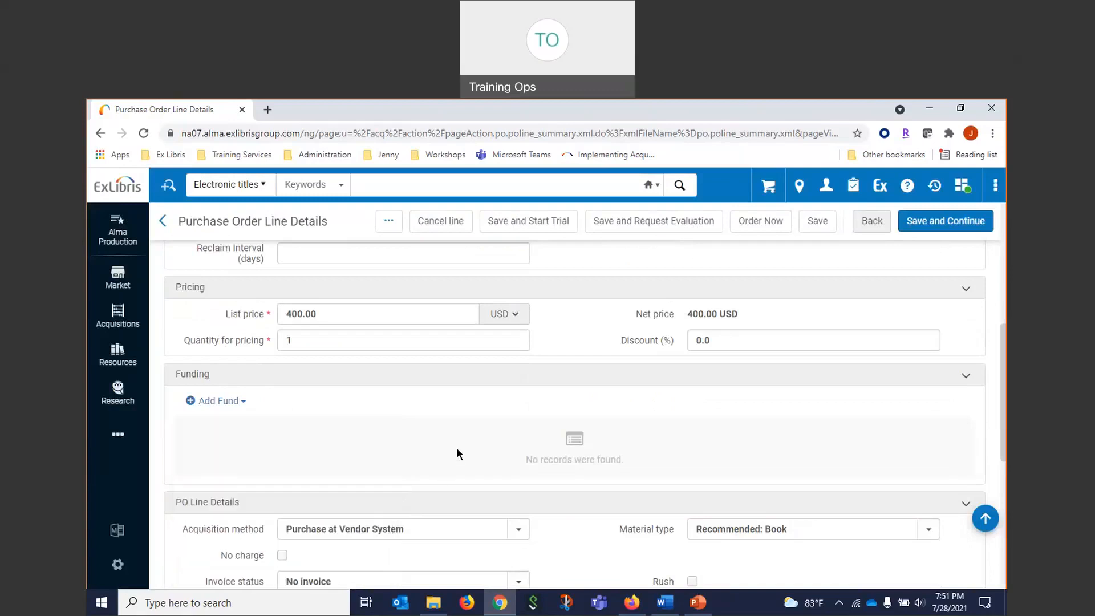
{"action": "left_click", "coordinate": [218, 401]}
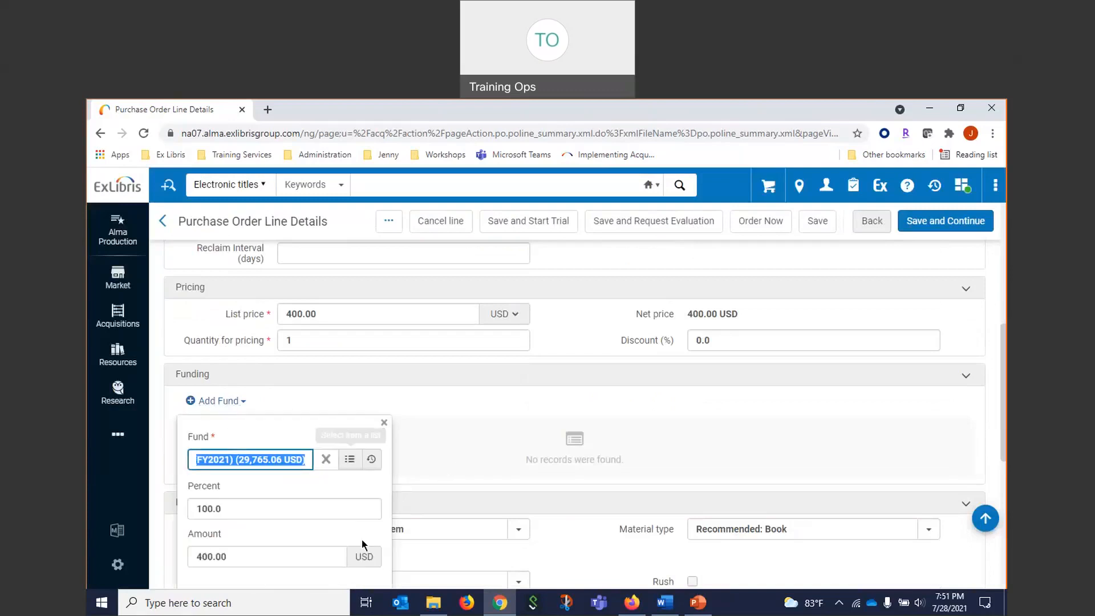
{"action": "scroll", "coordinate": [320, 524], "scroll_direction": "down", "scroll_amount": 4}
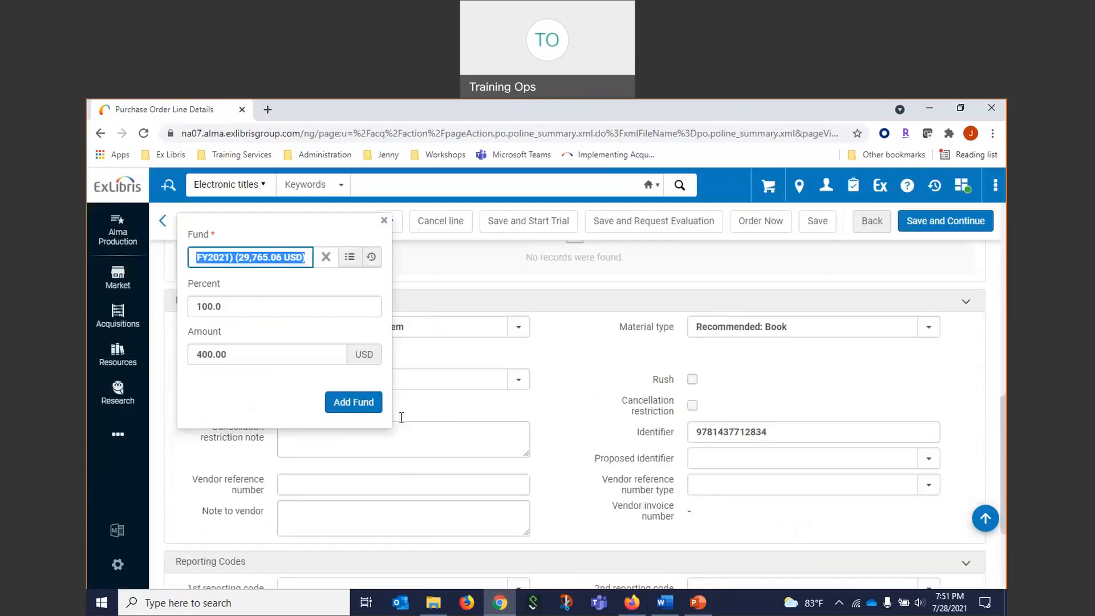
{"action": "left_click", "coordinate": [367, 407]}
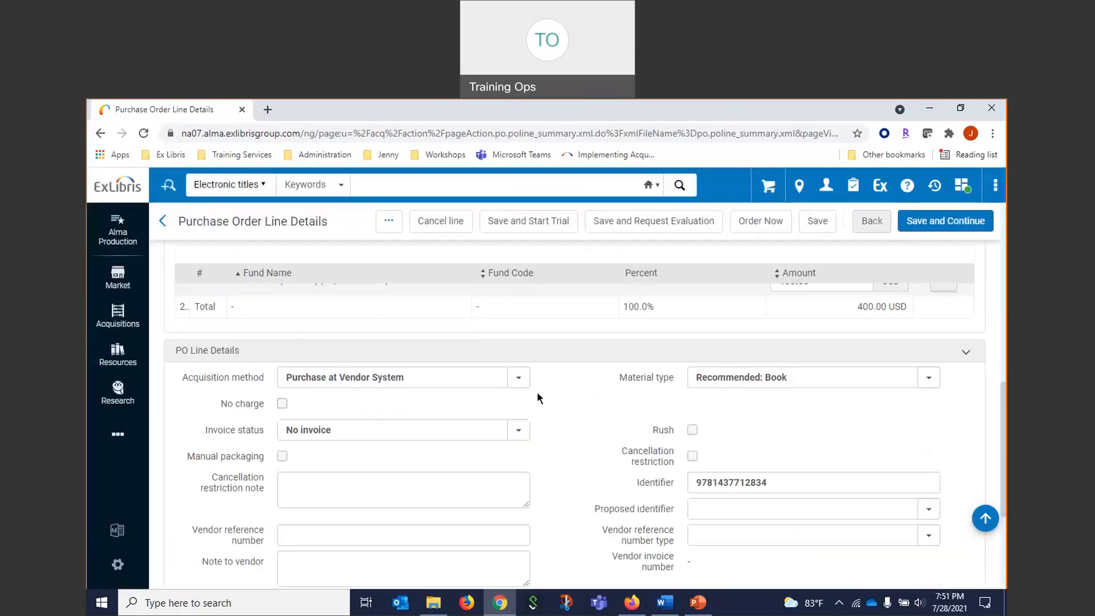
- Set the PO line's 1st reporting code to Sciences and the 2nd reporting code to Biological Sciences
{"action": "scroll", "coordinate": [536, 391], "scroll_direction": "down", "scroll_amount": 1}
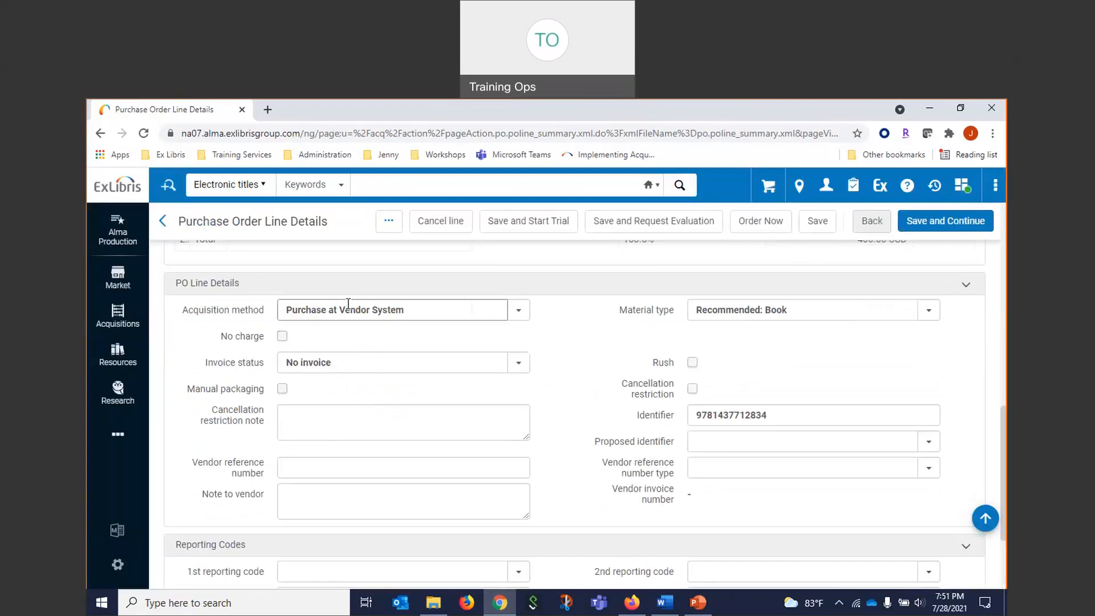
{"action": "scroll", "coordinate": [447, 462], "scroll_direction": "down", "scroll_amount": 2}
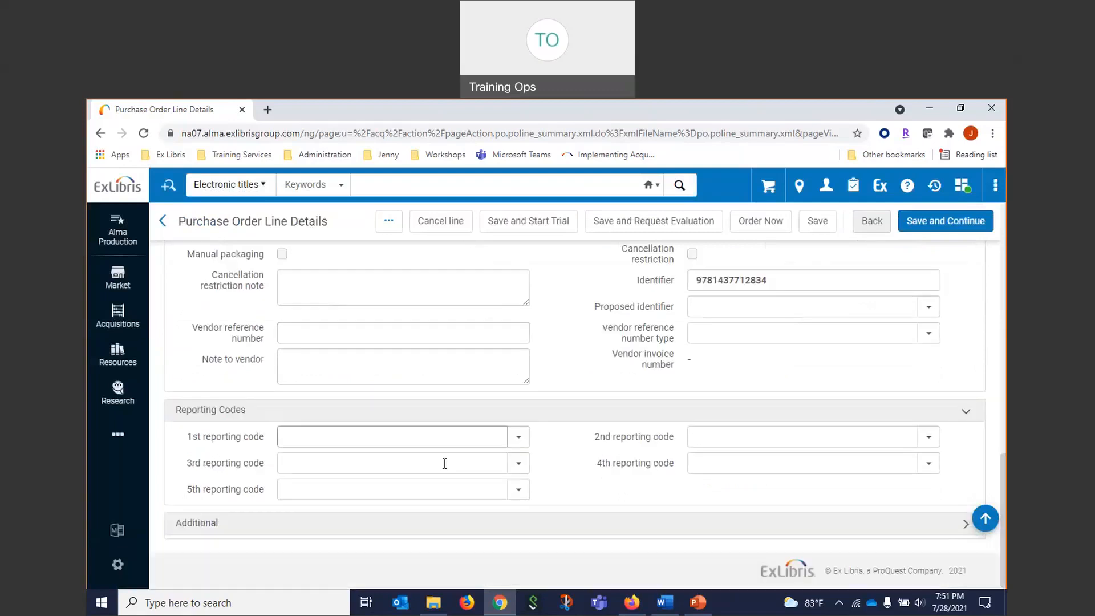
{"action": "left_click", "coordinate": [515, 438]}
{"action": "scroll", "coordinate": [319, 558], "scroll_direction": "down", "scroll_amount": 1}
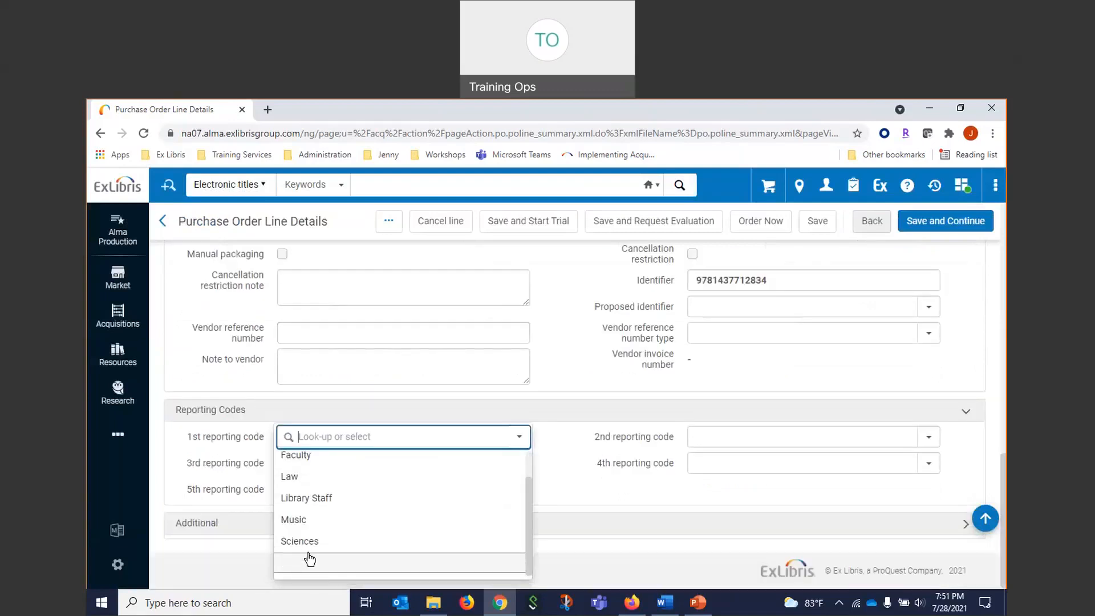
{"action": "left_click", "coordinate": [314, 539]}
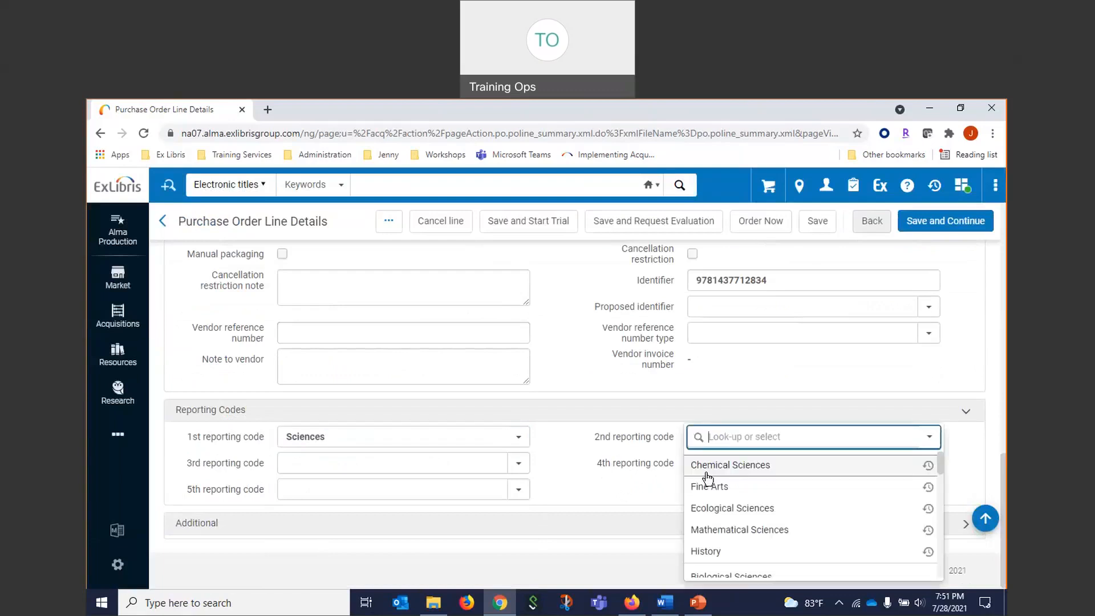
{"action": "scroll", "coordinate": [742, 533], "scroll_direction": "down", "scroll_amount": 1}
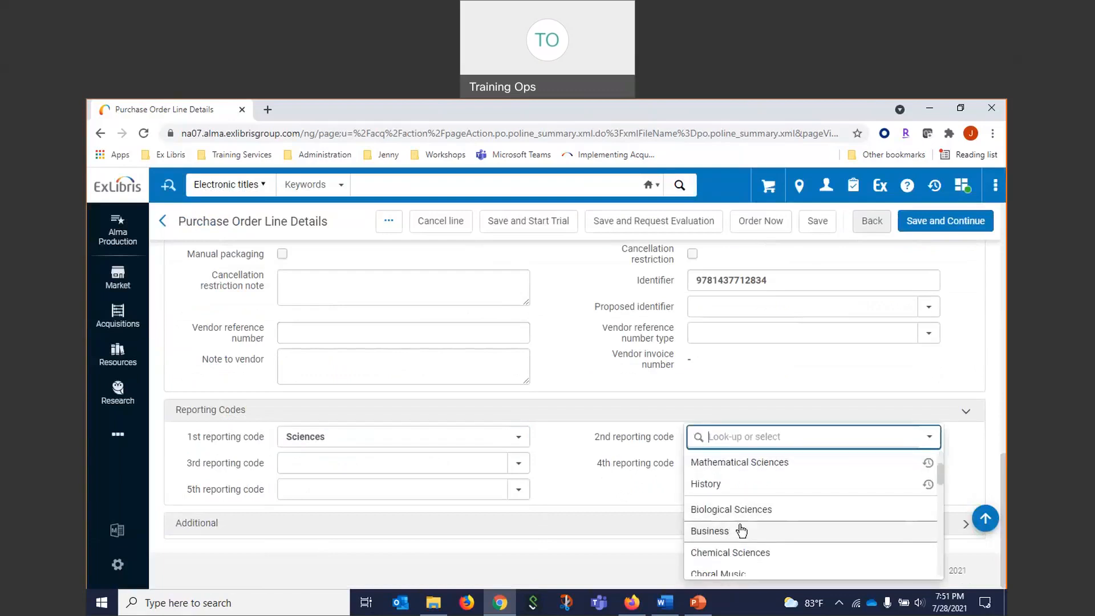
{"action": "left_click", "coordinate": [734, 508]}
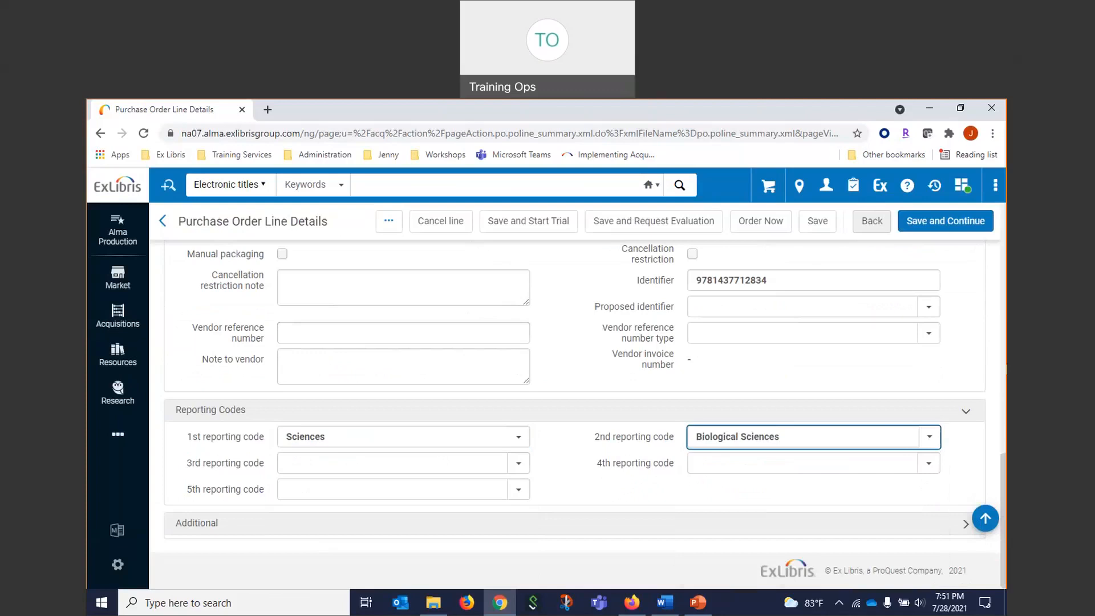
- Send the "Alpaca and llama health management" PO line with Order Now and confirm the action
{"action": "left_click", "coordinate": [759, 227]}
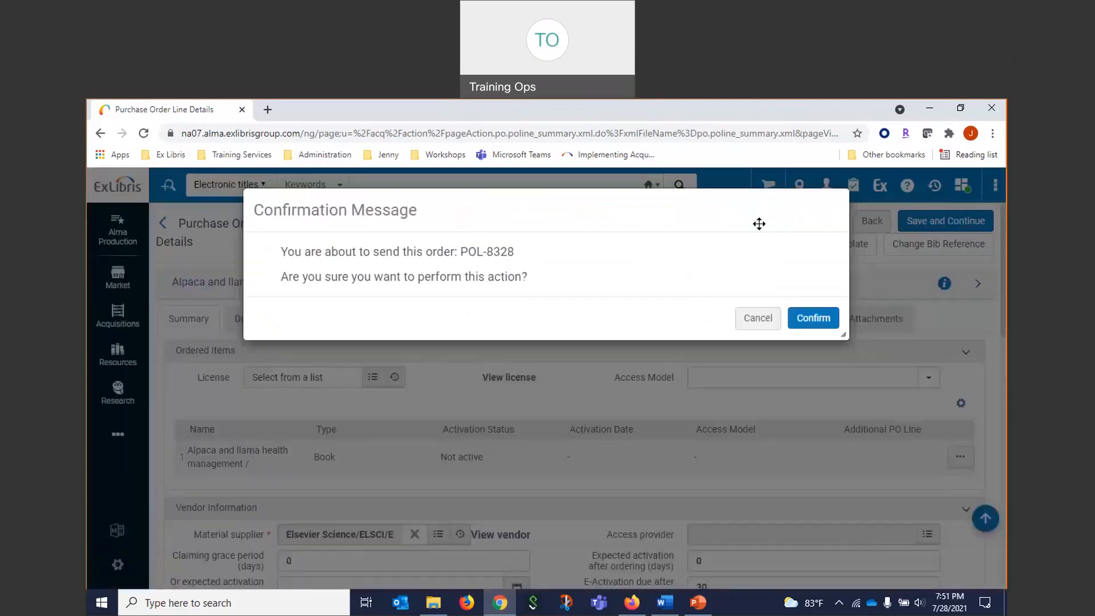
{"action": "left_click", "coordinate": [801, 329]}
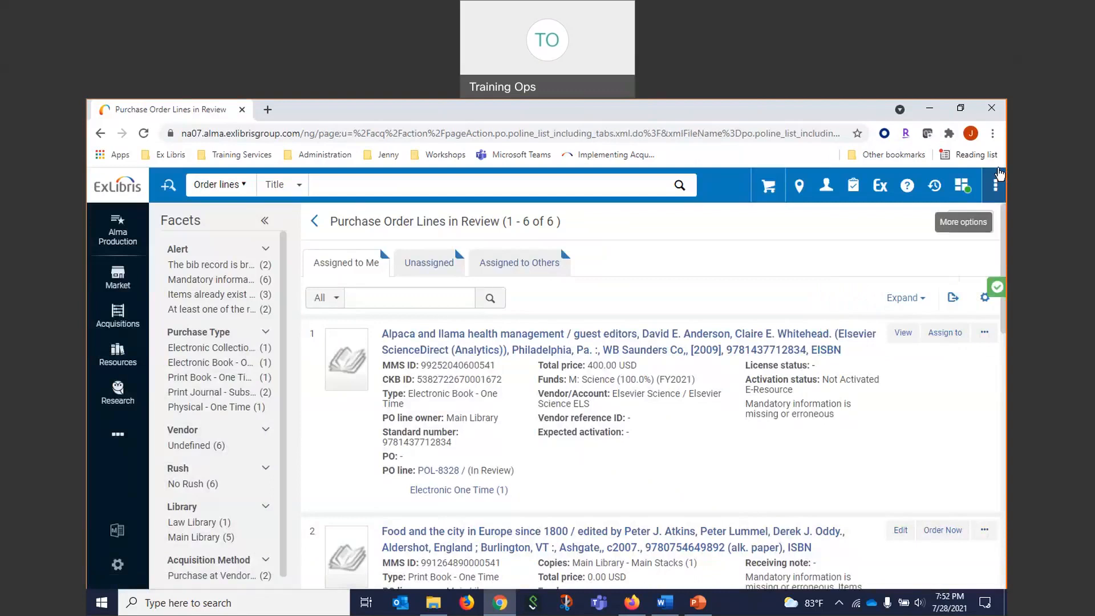
{"action": "left_click", "coordinate": [698, 602]}
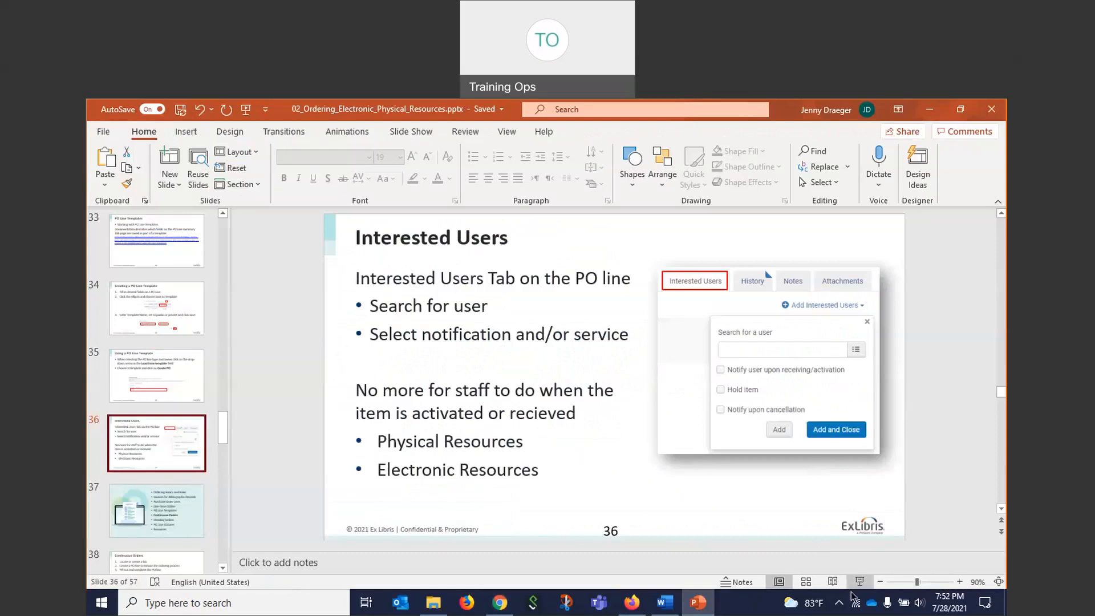
{"action": "left_click", "coordinate": [859, 581]}
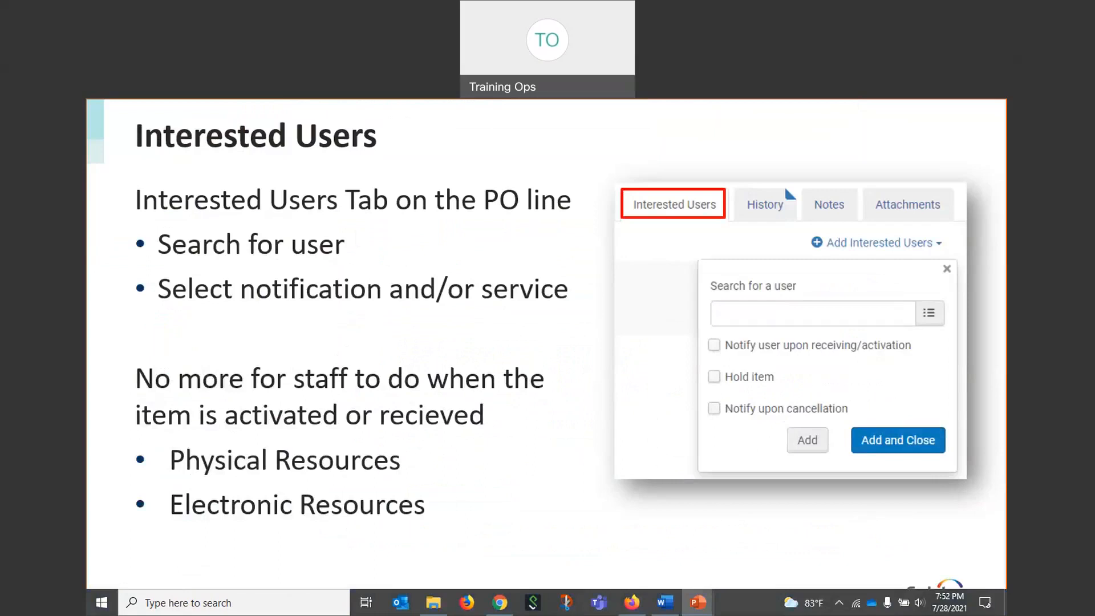
{"action": "key", "text": "Escape"}
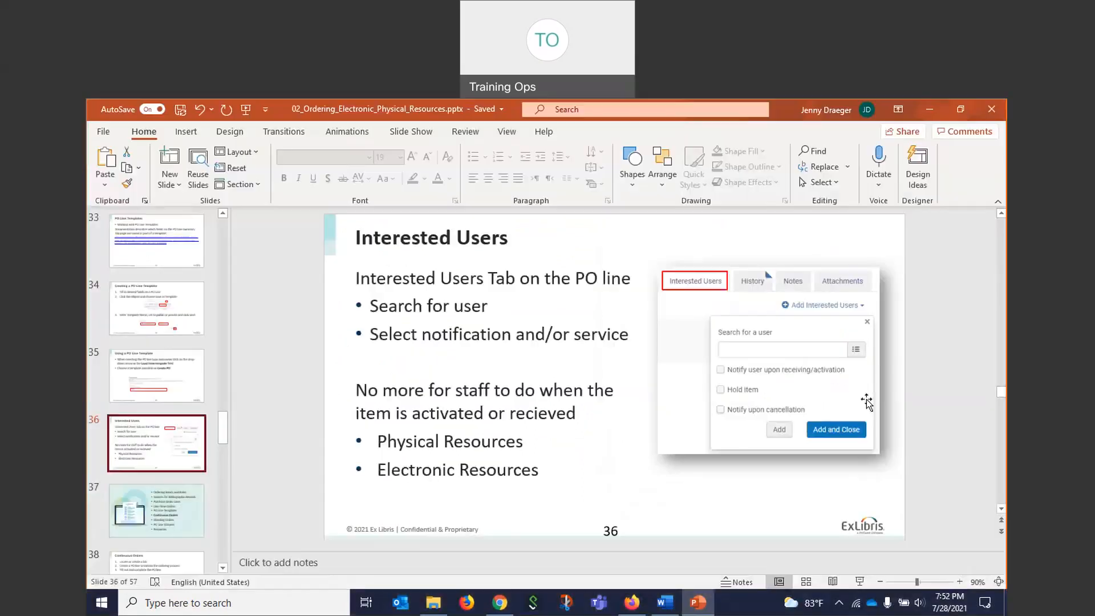
{"action": "left_click", "coordinate": [501, 604]}
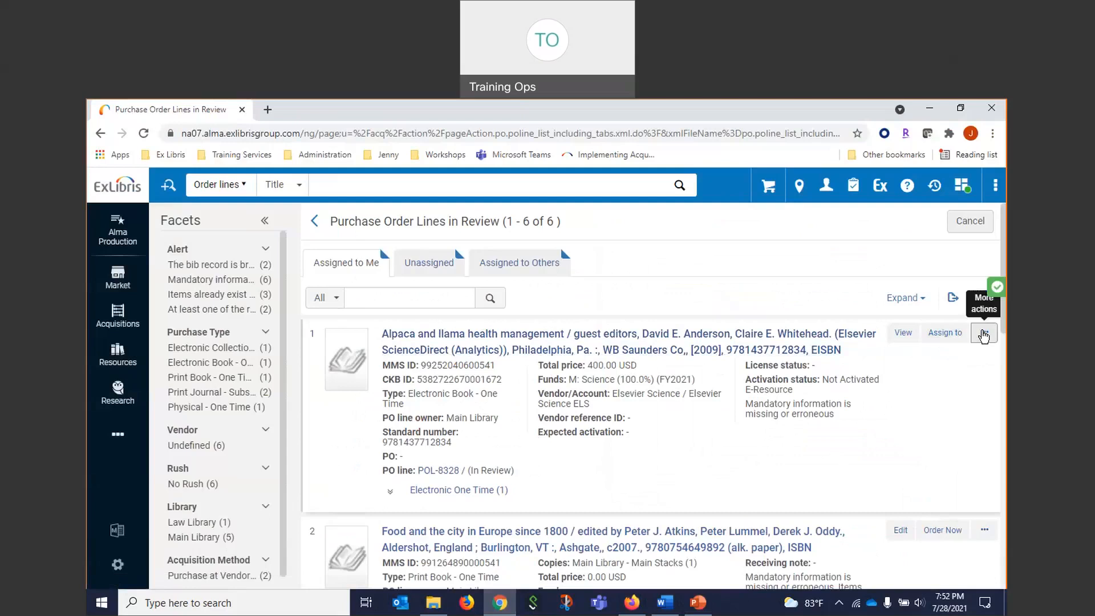
- Open the "Alpaca and llama health management" PO line from the review list and examine its alerts and summary details
{"action": "left_click", "coordinate": [984, 335]}
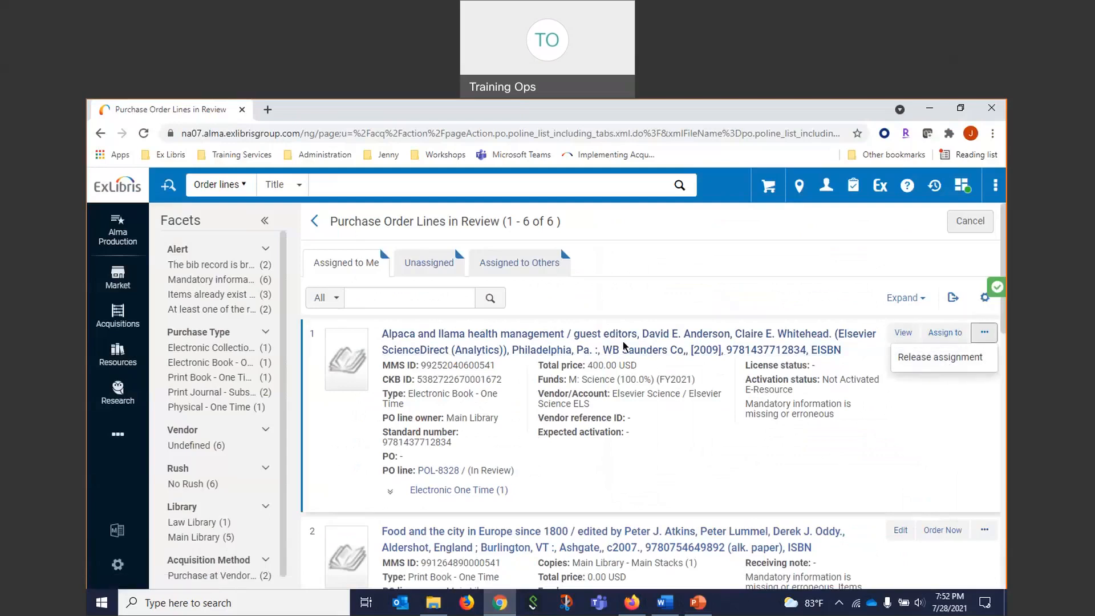
{"action": "left_click", "coordinate": [439, 471]}
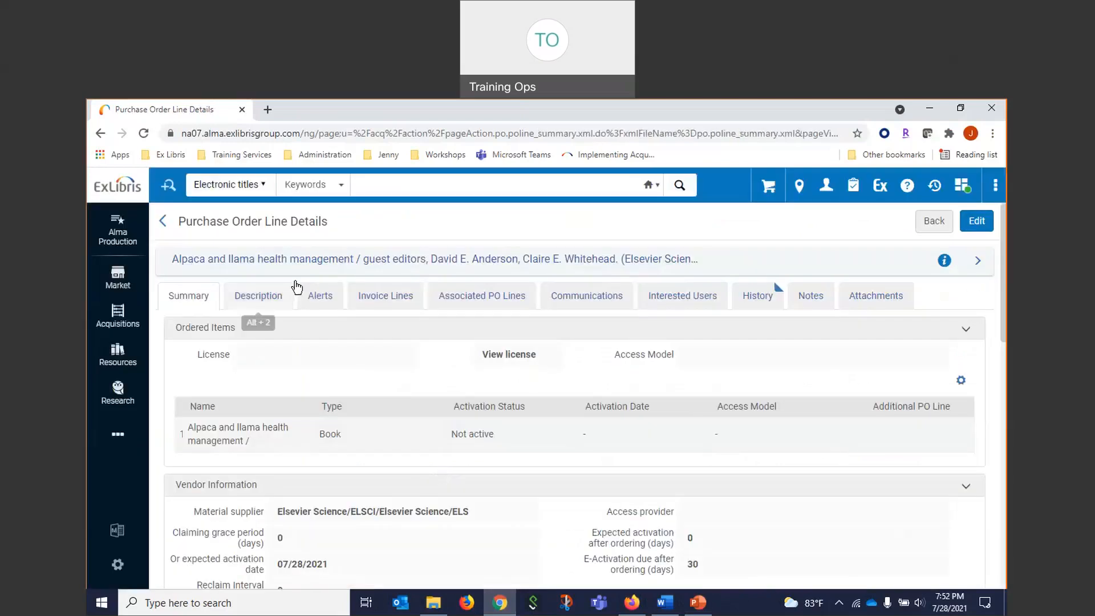
{"action": "left_click", "coordinate": [311, 301]}
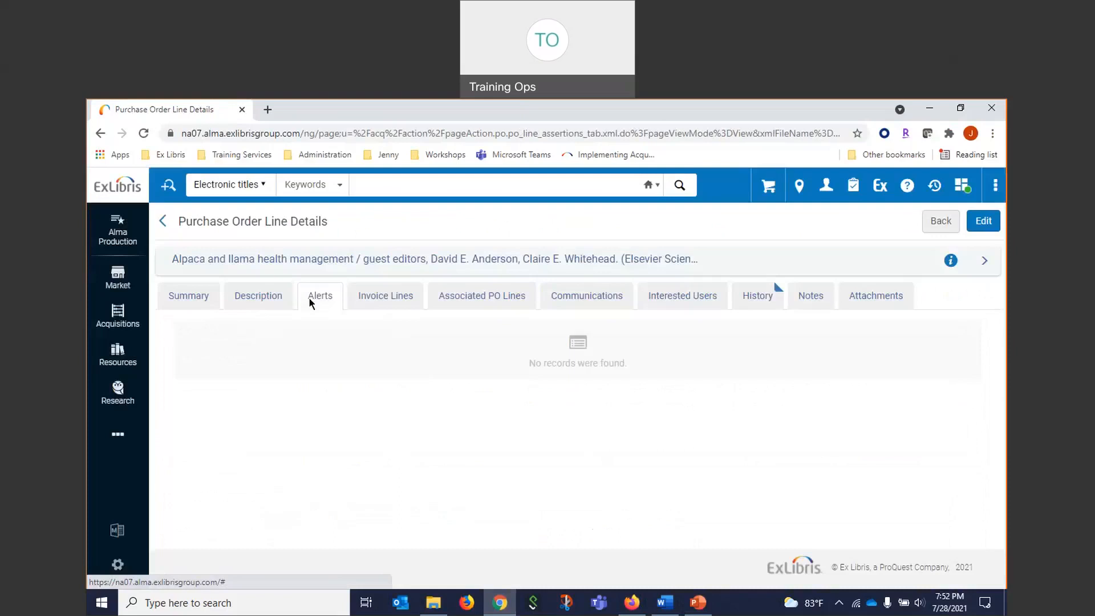
{"action": "left_click", "coordinate": [189, 309]}
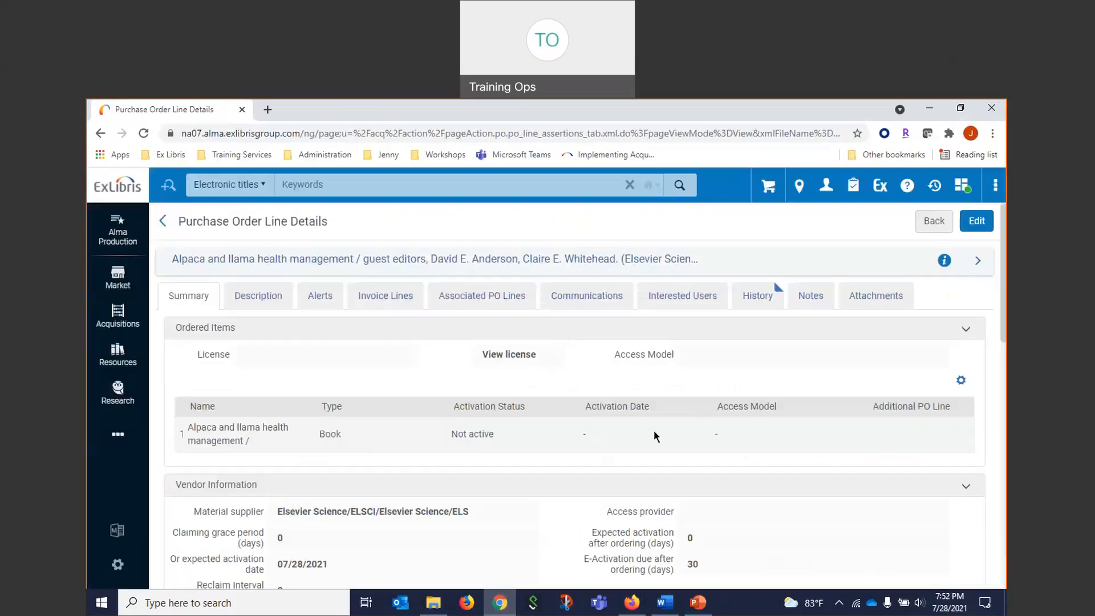
{"action": "scroll", "coordinate": [683, 413], "scroll_direction": "down", "scroll_amount": 3}
{"action": "scroll", "coordinate": [682, 412], "scroll_direction": "down", "scroll_amount": 1}
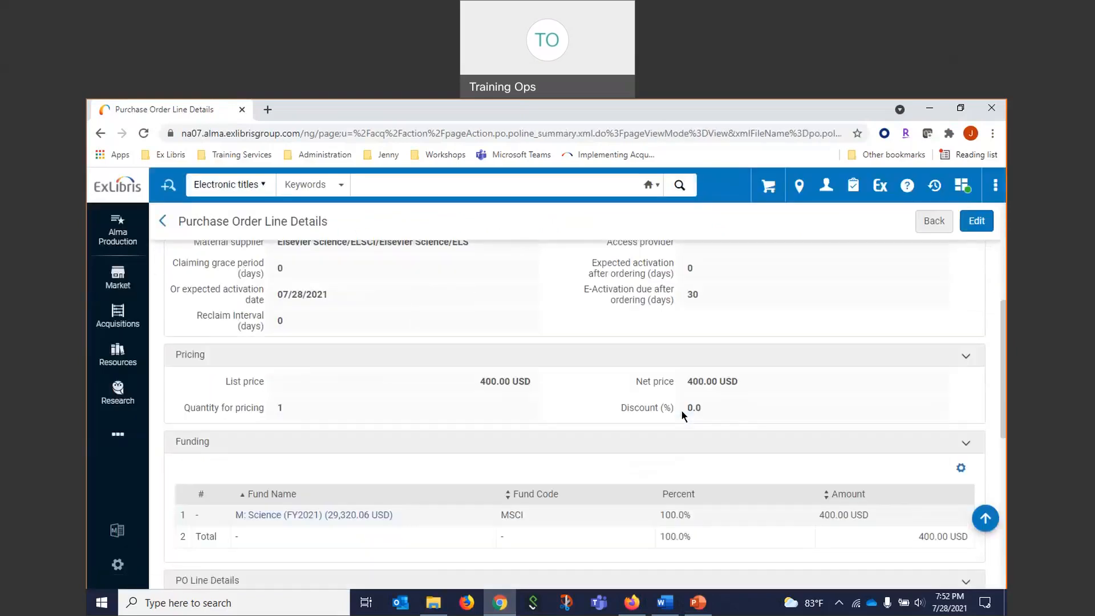
{"action": "scroll", "coordinate": [682, 412], "scroll_direction": "down", "scroll_amount": 3}
{"action": "scroll", "coordinate": [682, 412], "scroll_direction": "down", "scroll_amount": 4}
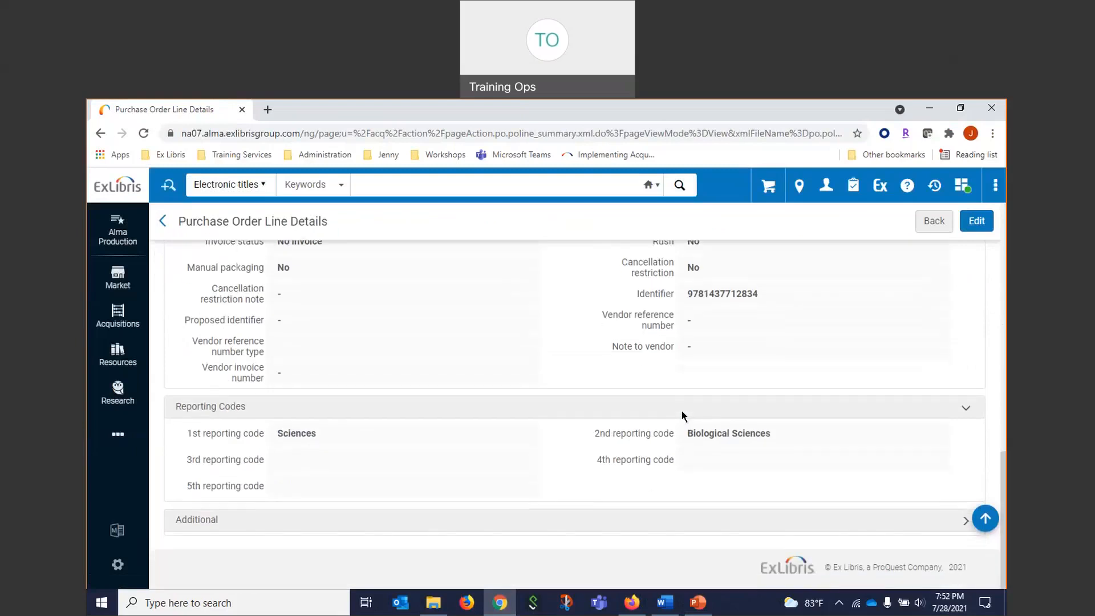
{"action": "scroll", "coordinate": [759, 446], "scroll_direction": "up", "scroll_amount": 10}
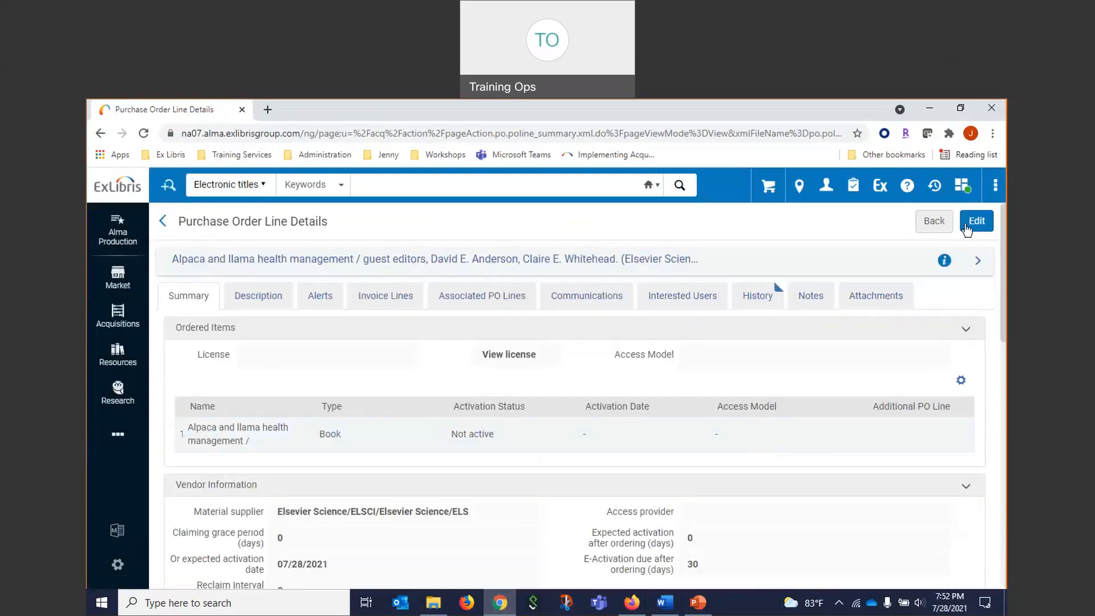
- Open the PO line for editing and check its vendor, pricing, funding and reporting code fields
{"action": "left_click", "coordinate": [974, 221]}
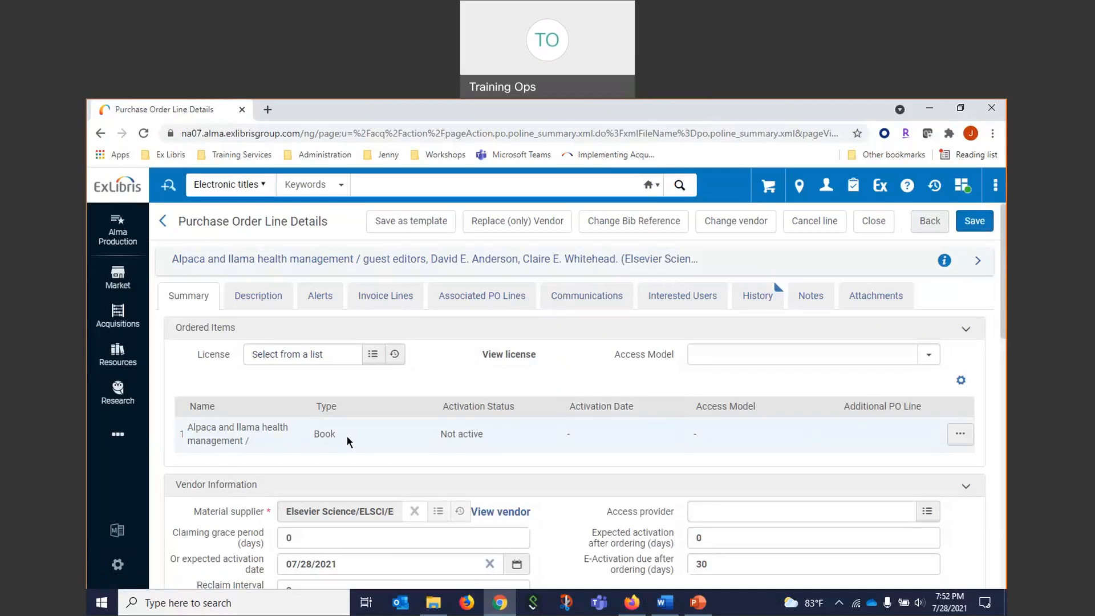
{"action": "scroll", "coordinate": [347, 435], "scroll_direction": "down", "scroll_amount": 4}
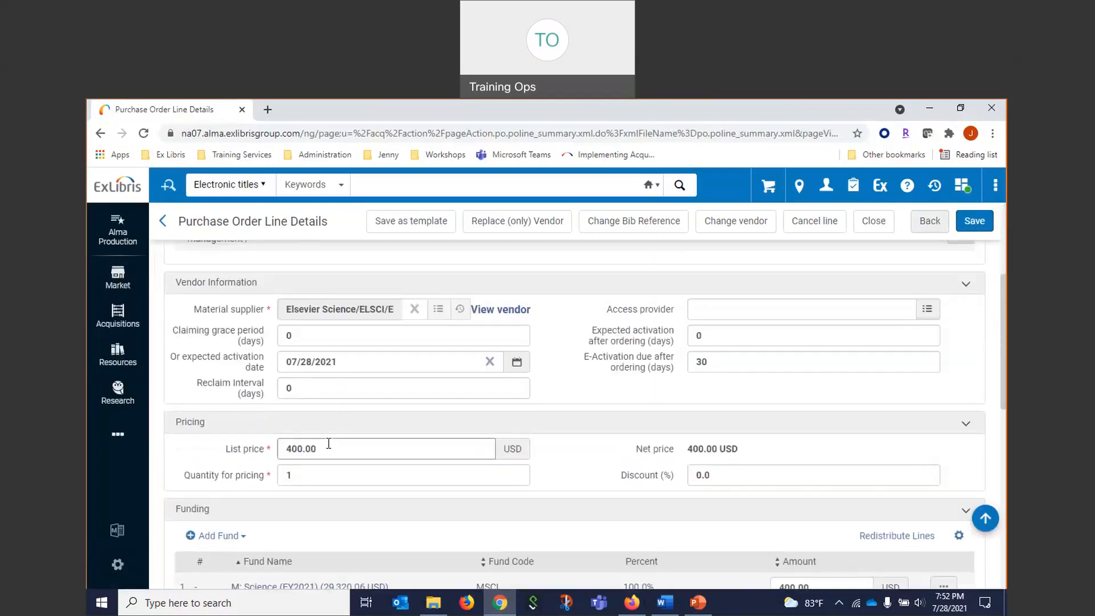
{"action": "scroll", "coordinate": [328, 443], "scroll_direction": "down", "scroll_amount": 10}
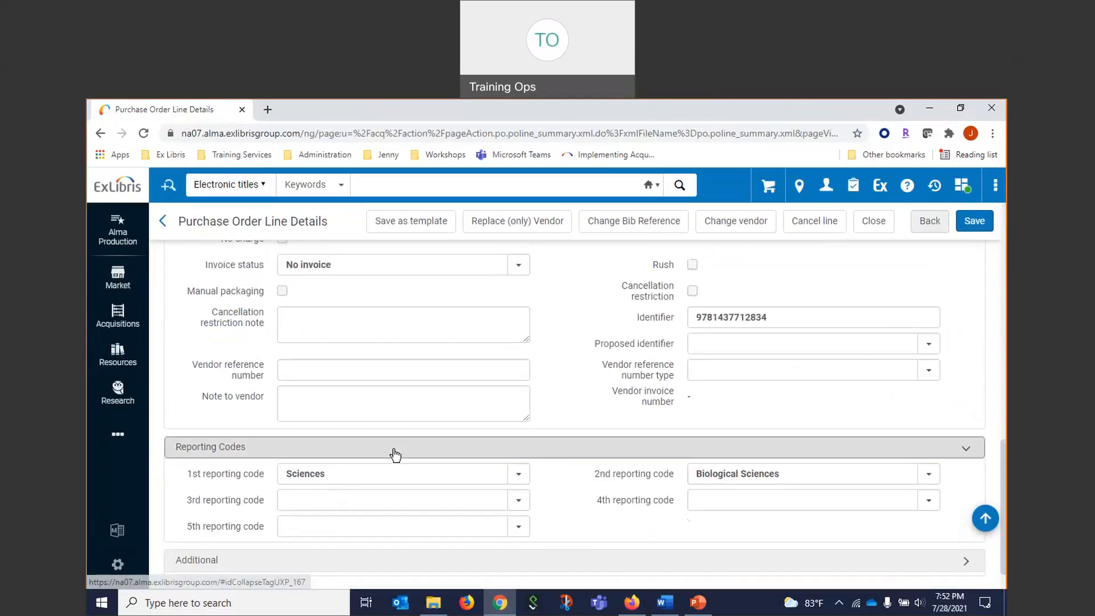
{"action": "scroll", "coordinate": [395, 454], "scroll_direction": "up", "scroll_amount": 15}
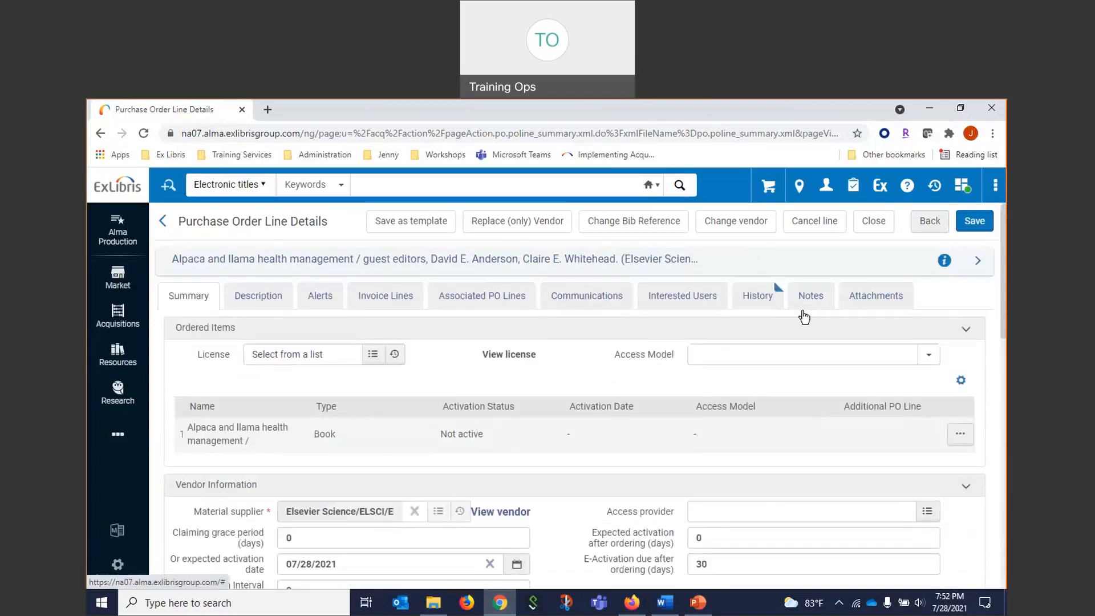
- Add the staff member as an interested user on the PO line, with notification upon receiving/activation enabled
{"action": "left_click", "coordinate": [681, 297]}
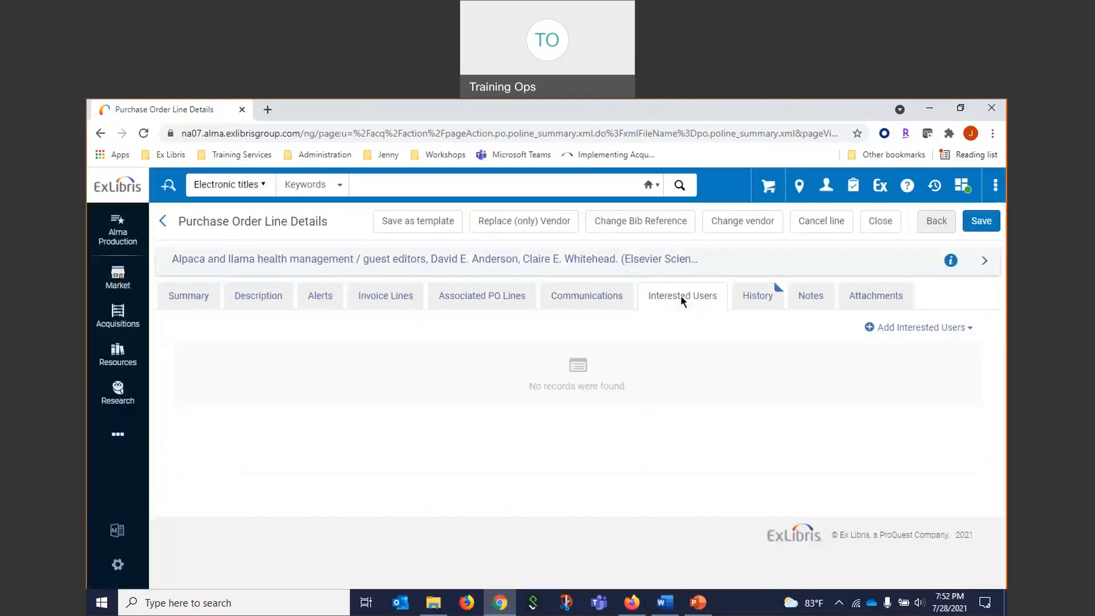
{"action": "left_click", "coordinate": [930, 327]}
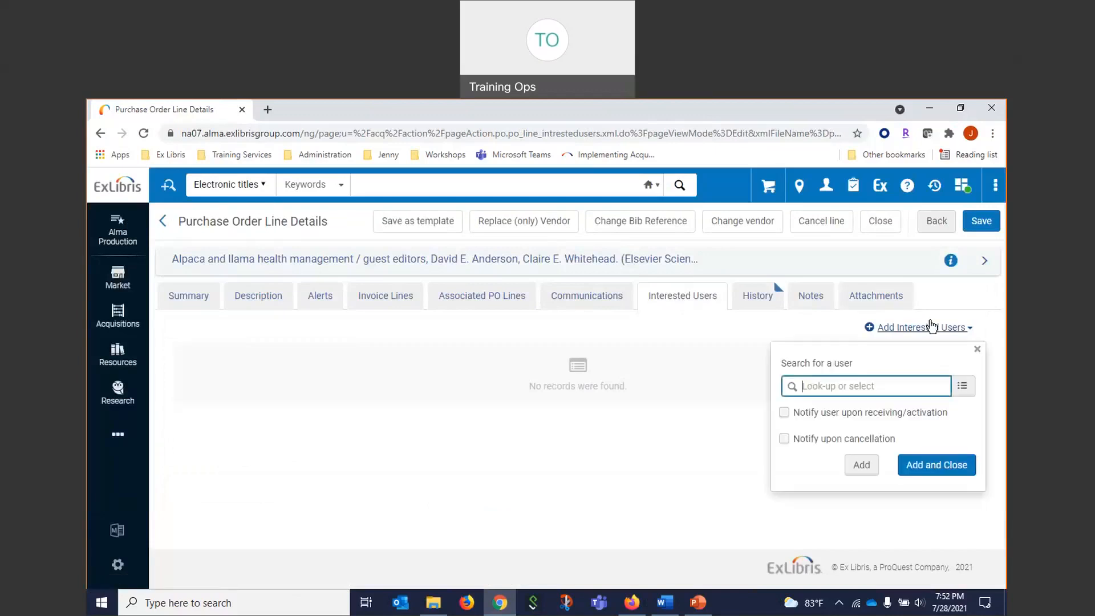
{"action": "type", "text": "jenny"}
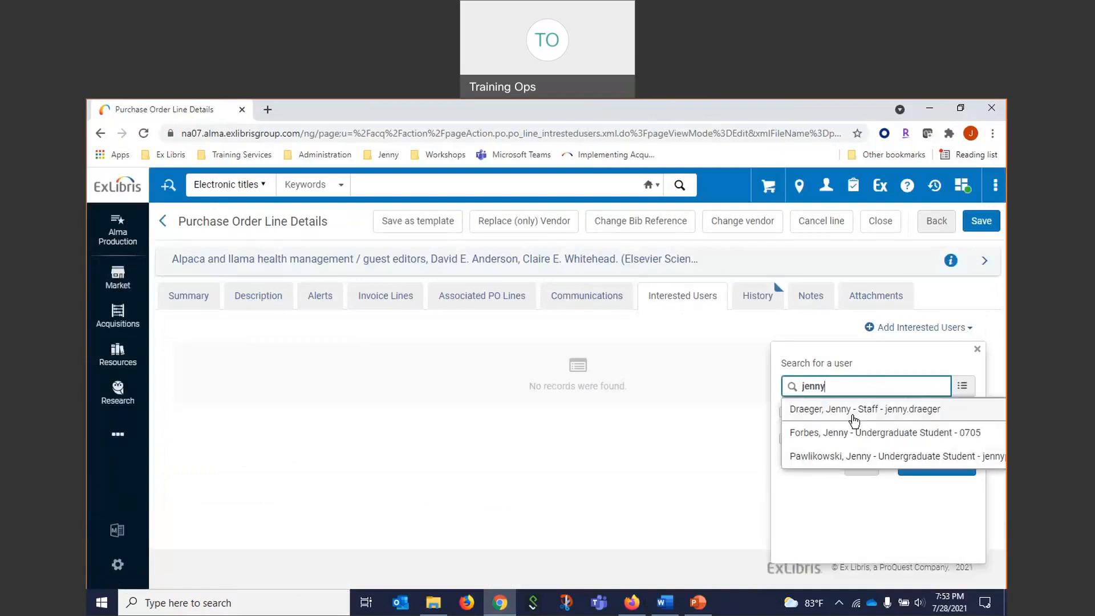
{"action": "left_click", "coordinate": [855, 412]}
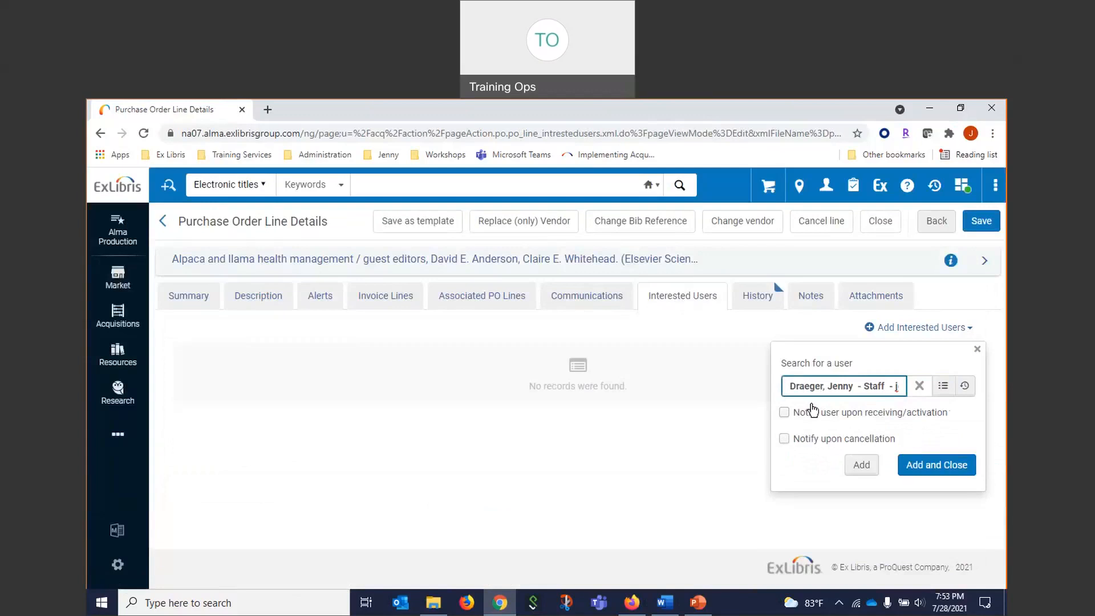
{"action": "left_click", "coordinate": [784, 413]}
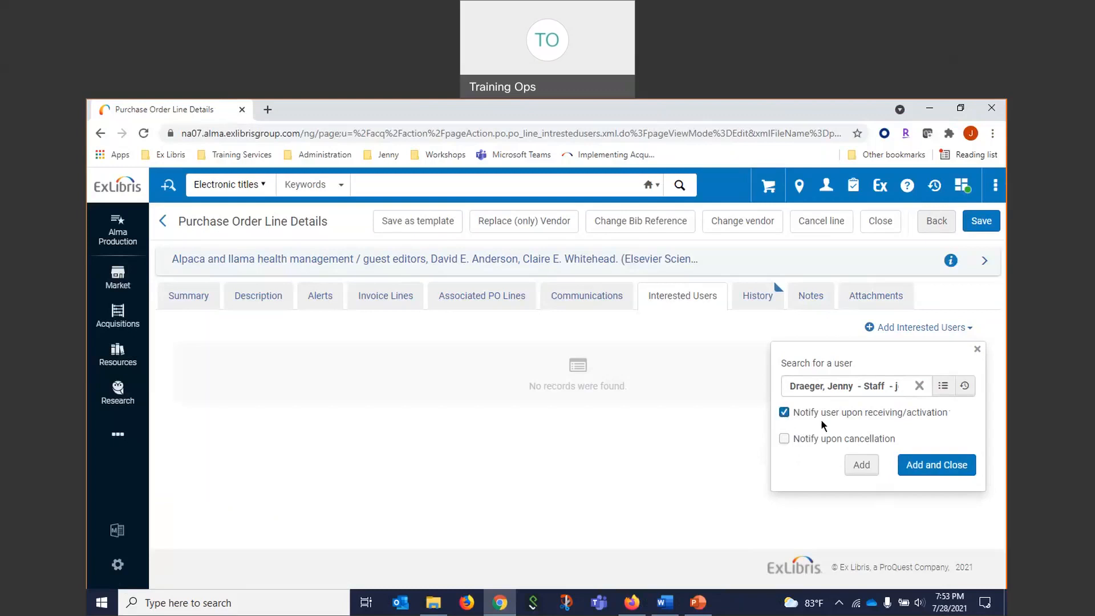
{"action": "left_click", "coordinate": [922, 467]}
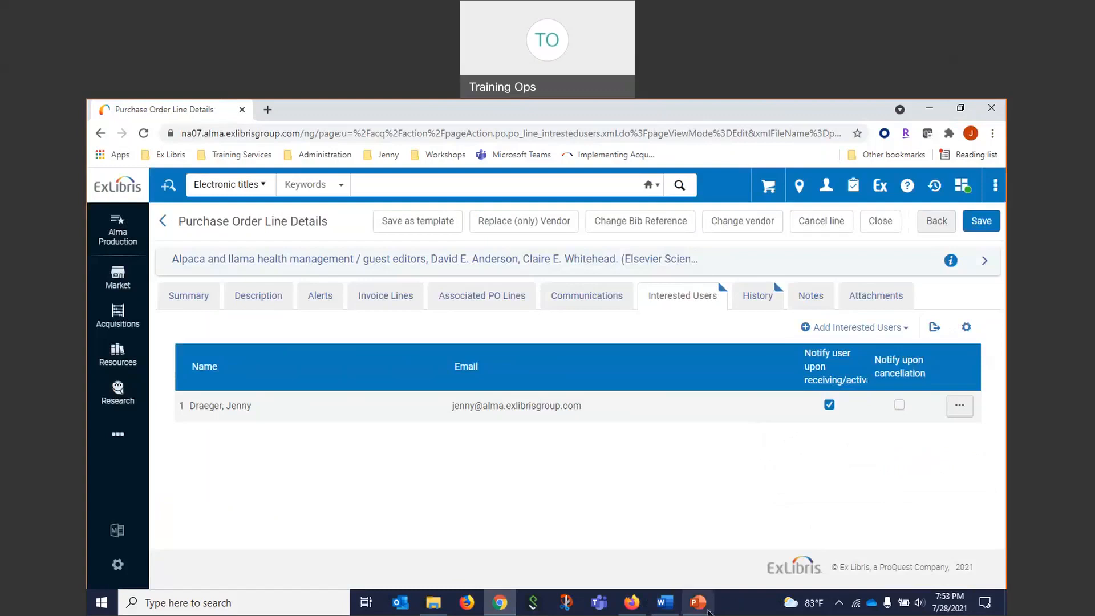
- Switch to PowerPoint, view the Continuous Orders section as a slide show, and exit at slide 38
{"action": "left_click", "coordinate": [699, 602]}
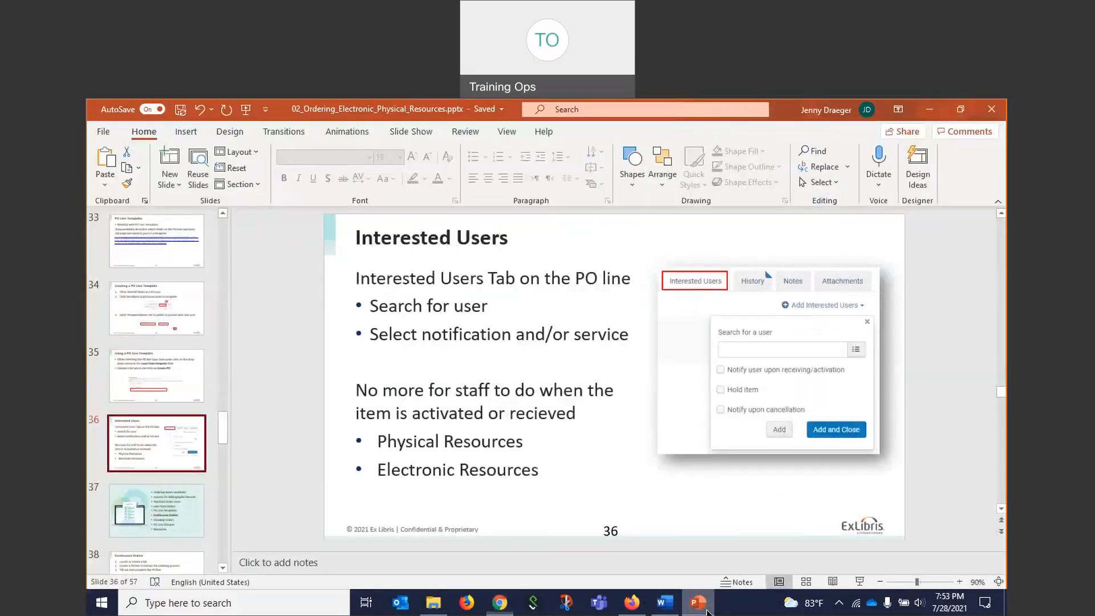
{"action": "left_click", "coordinate": [182, 511]}
{"action": "left_click", "coordinate": [860, 582]}
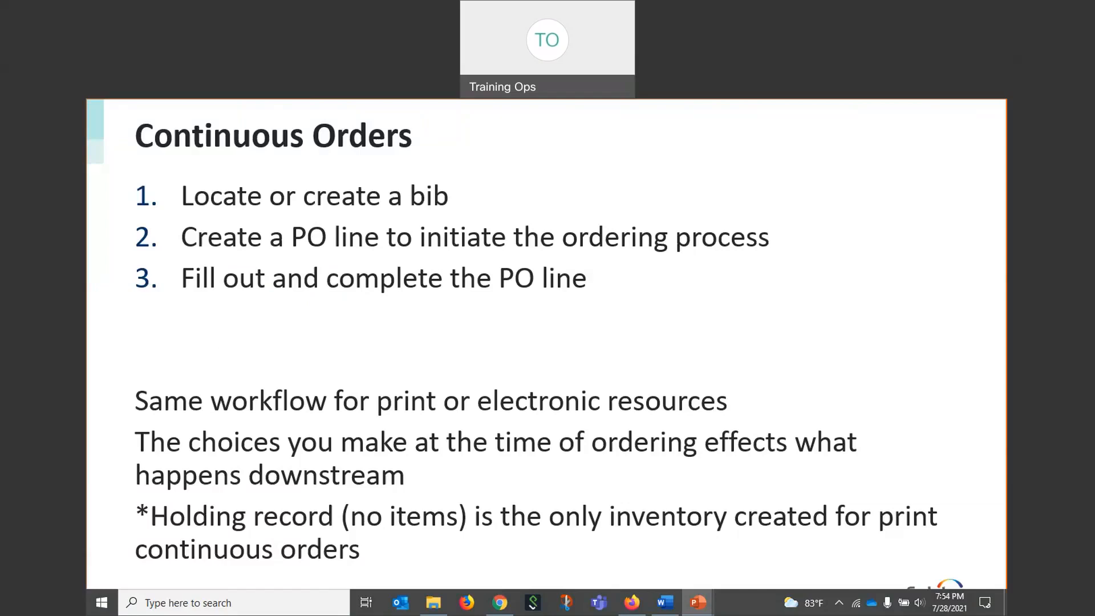
{"action": "key", "text": "Escape"}
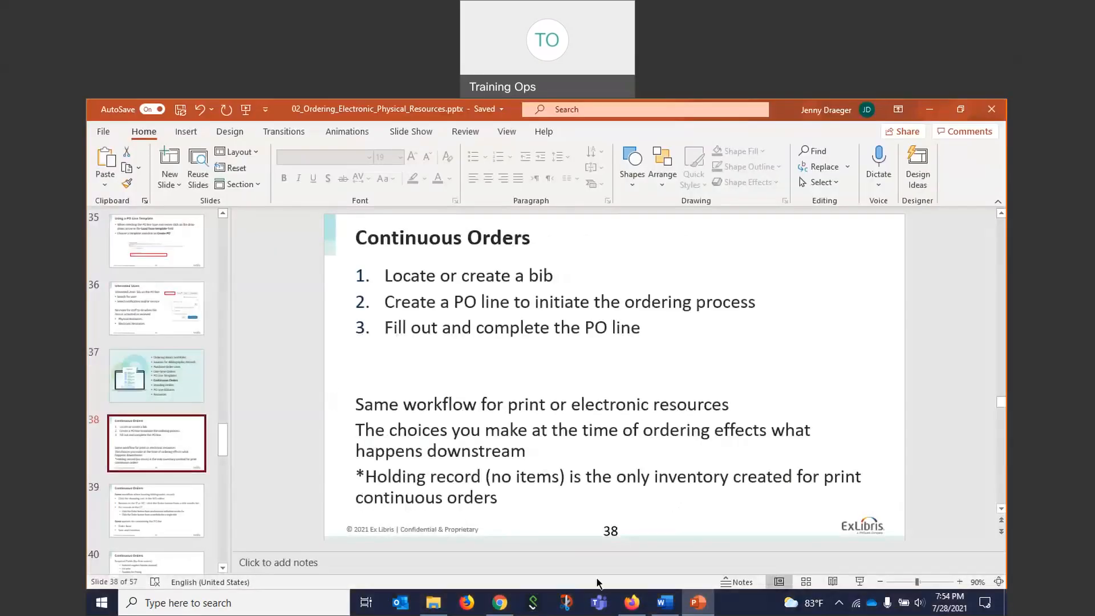
- Open the bookmarked Implementing Acquisitions in Alma Webinar Series page in a new browser tab, review its session table, and return to the PowerPoint slides
{"action": "left_click", "coordinate": [500, 603]}
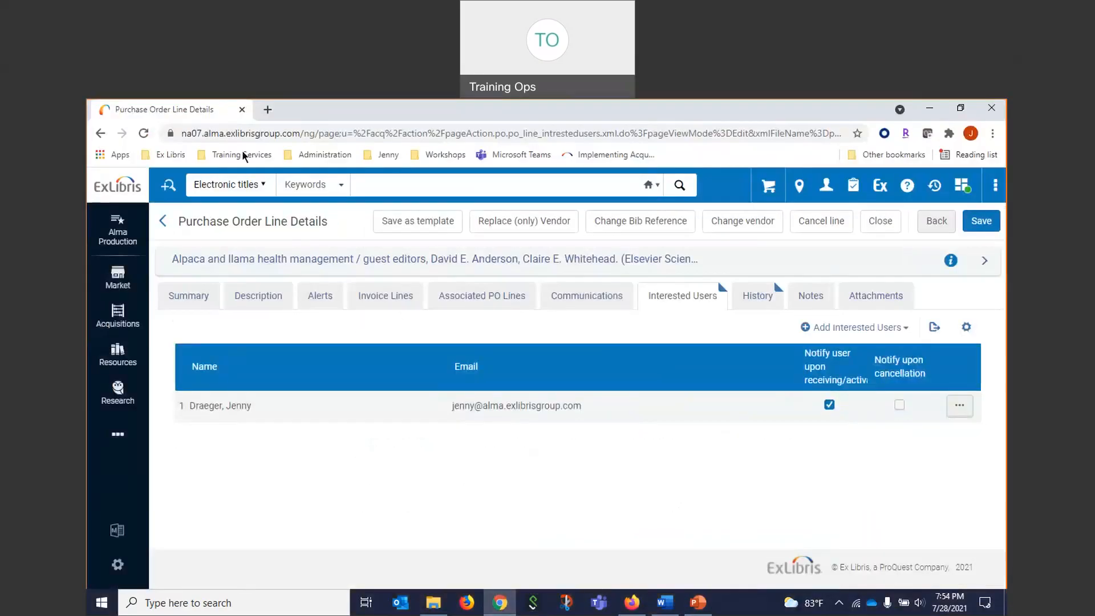
{"action": "left_click", "coordinate": [261, 110]}
{"action": "left_click", "coordinate": [594, 154]}
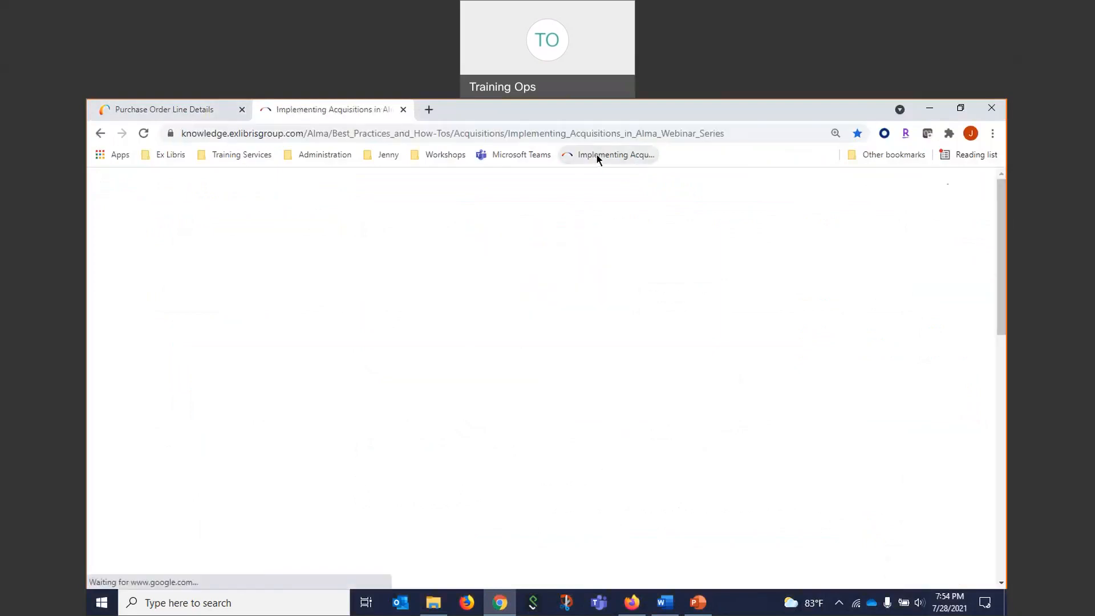
{"action": "left_click", "coordinate": [744, 126]}
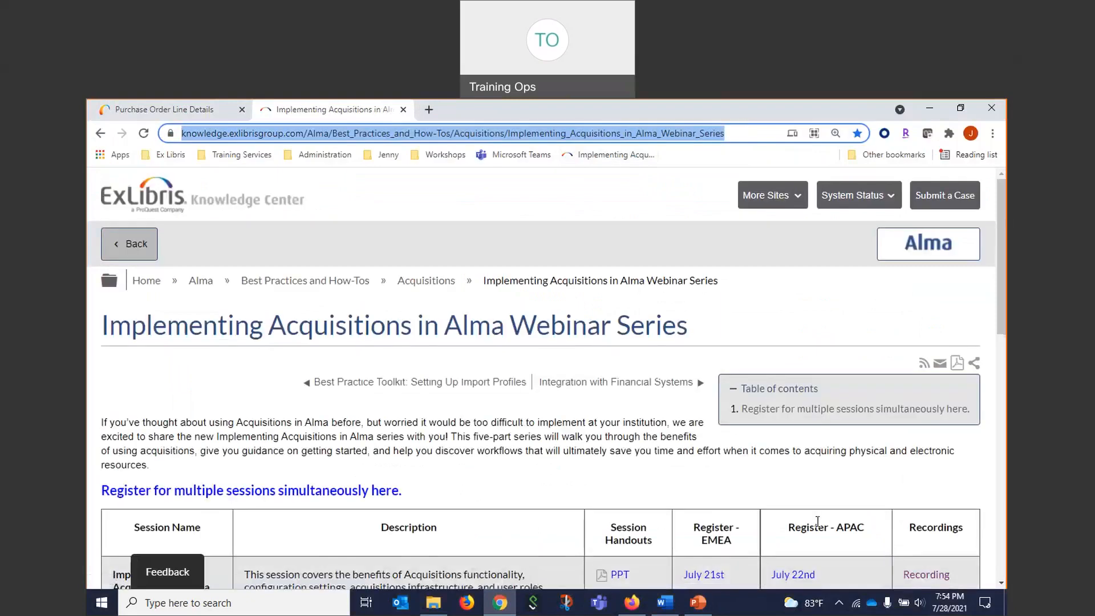
{"action": "scroll", "coordinate": [817, 522], "scroll_direction": "down", "scroll_amount": 2}
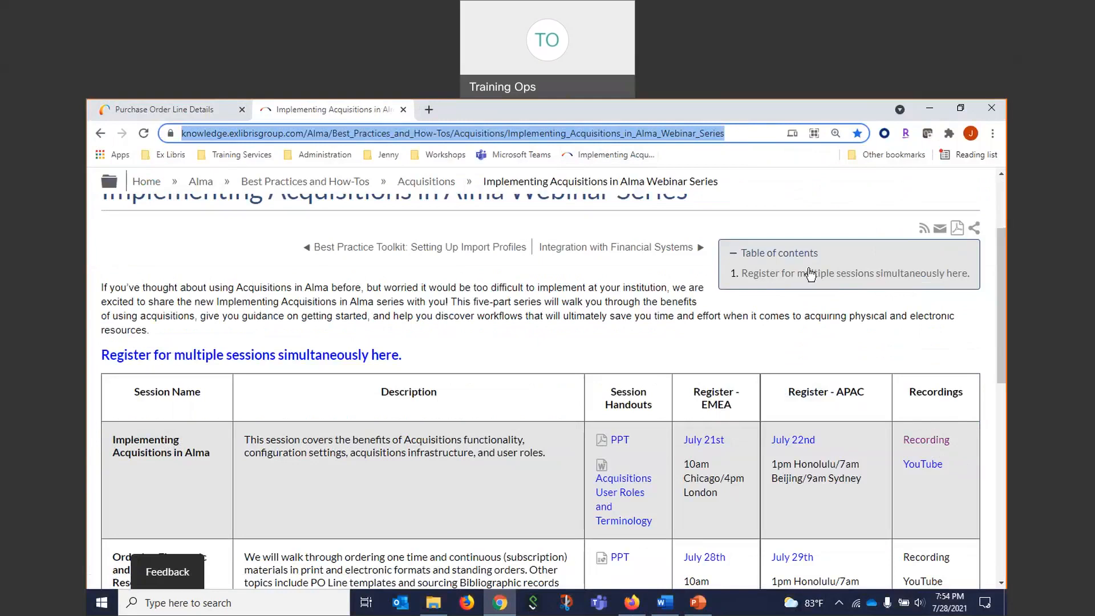
{"action": "left_click", "coordinate": [174, 114]}
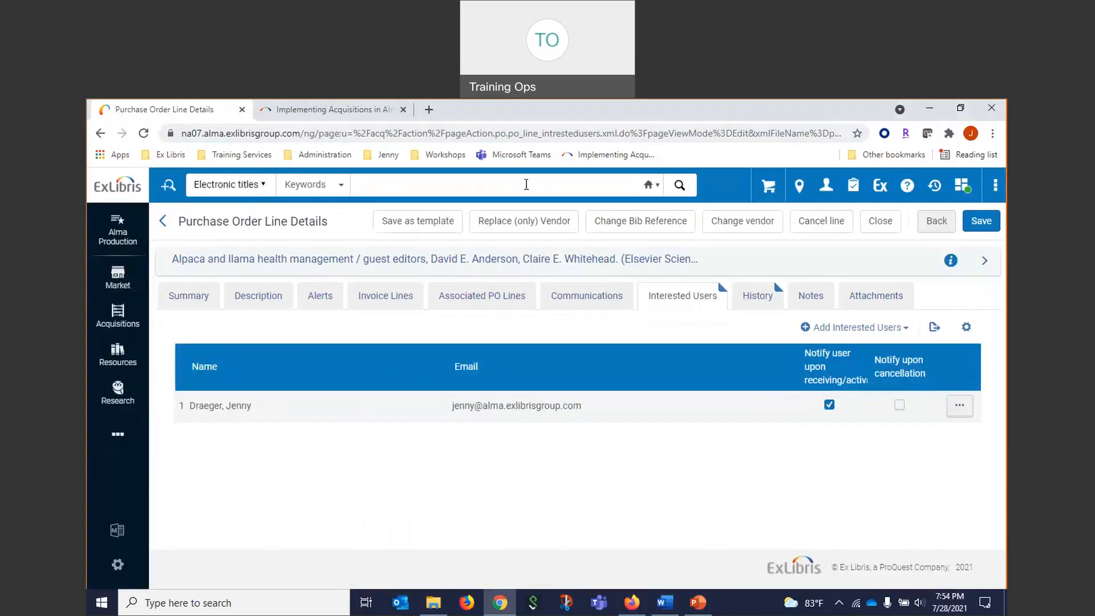
{"action": "left_click", "coordinate": [698, 603]}
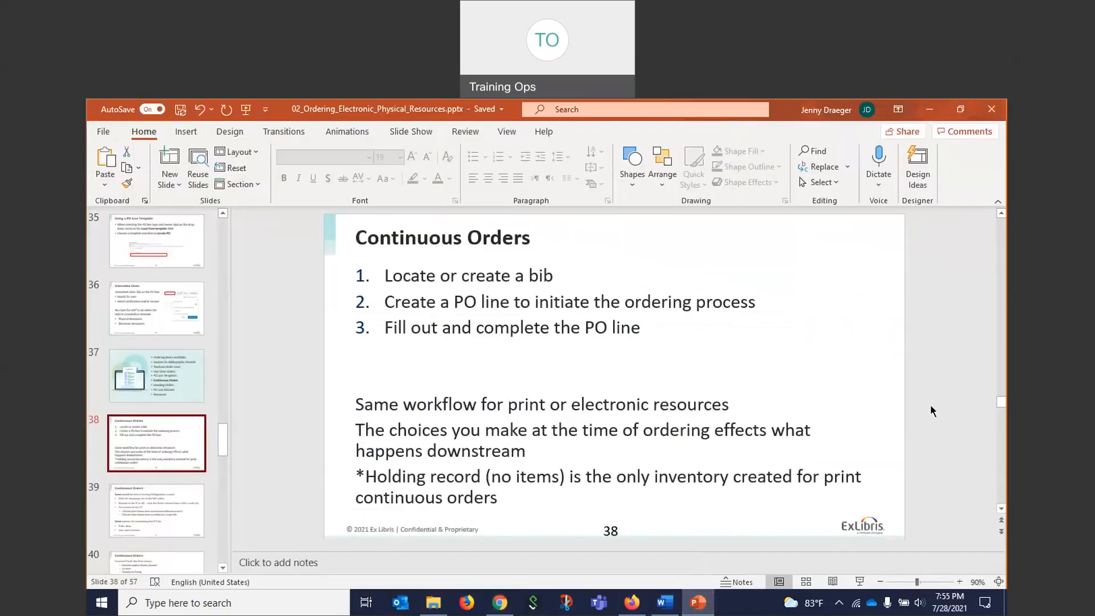
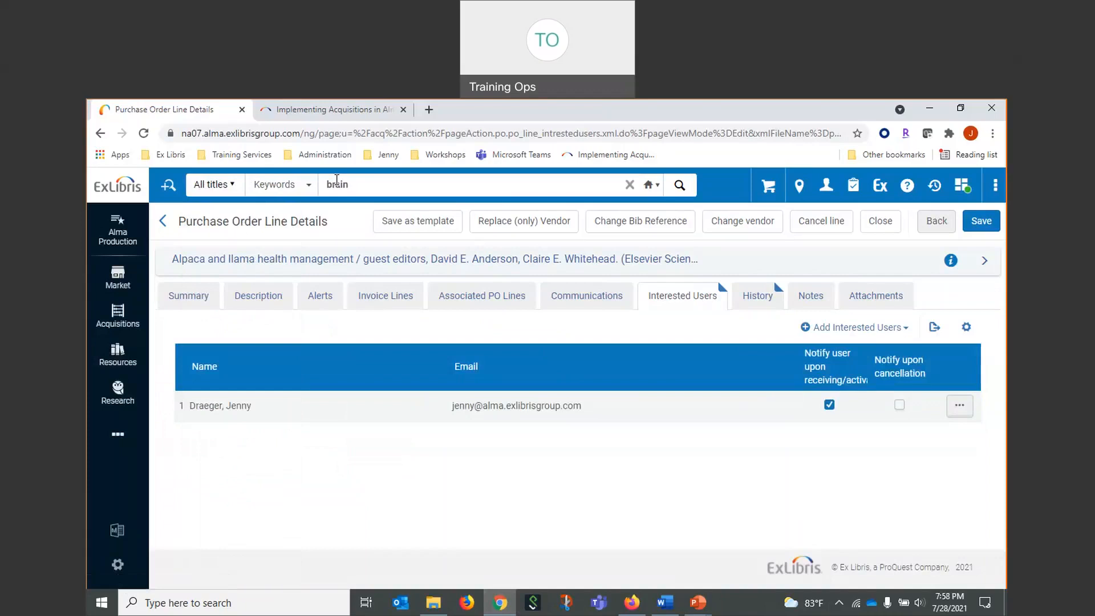
- Search all titles for "brain journal of neurology" in Alma and start an order for the physical journal published by Macmillan
{"action": "type", "text": "journal of neurology"}
{"action": "key", "text": "Return"}
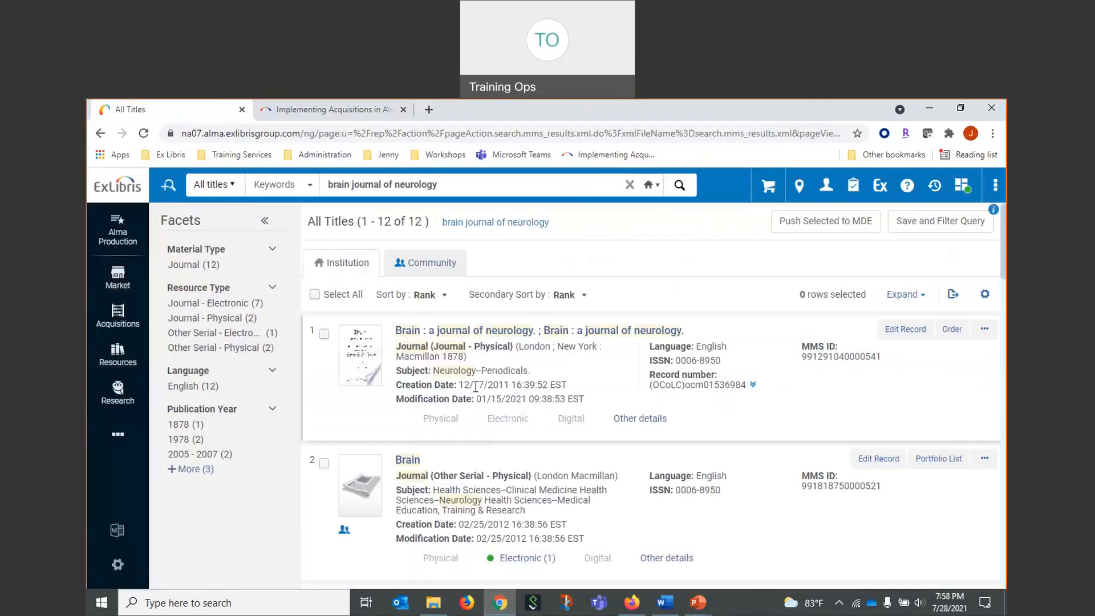
{"action": "left_click", "coordinate": [950, 331]}
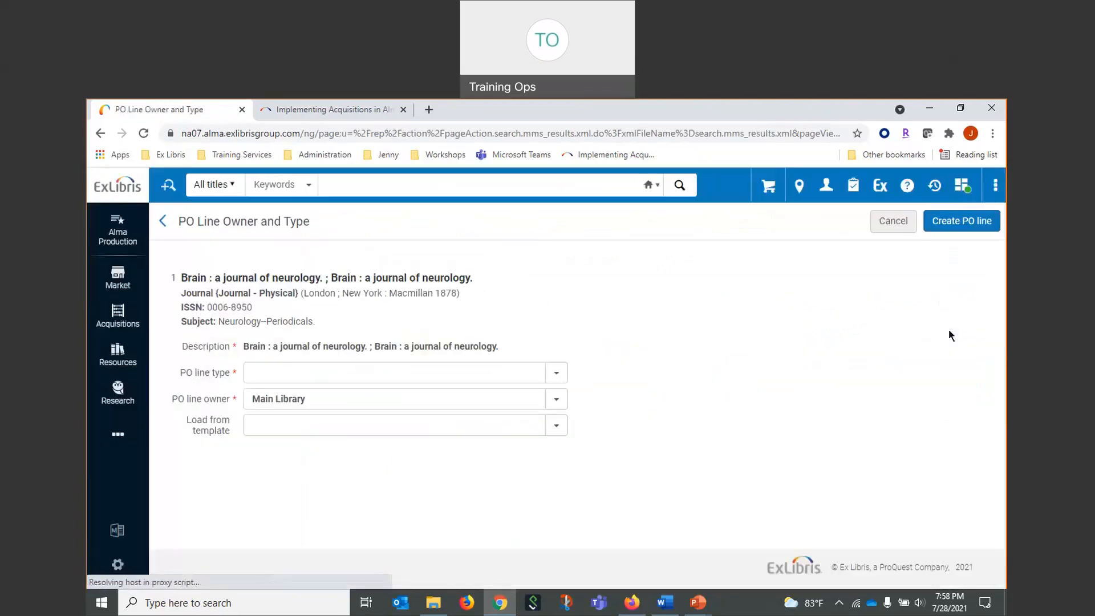
- Create a PO line of type Physical - Subscription for the journal, owned by Main Library
{"action": "left_click", "coordinate": [379, 374]}
{"action": "left_click", "coordinate": [327, 409]}
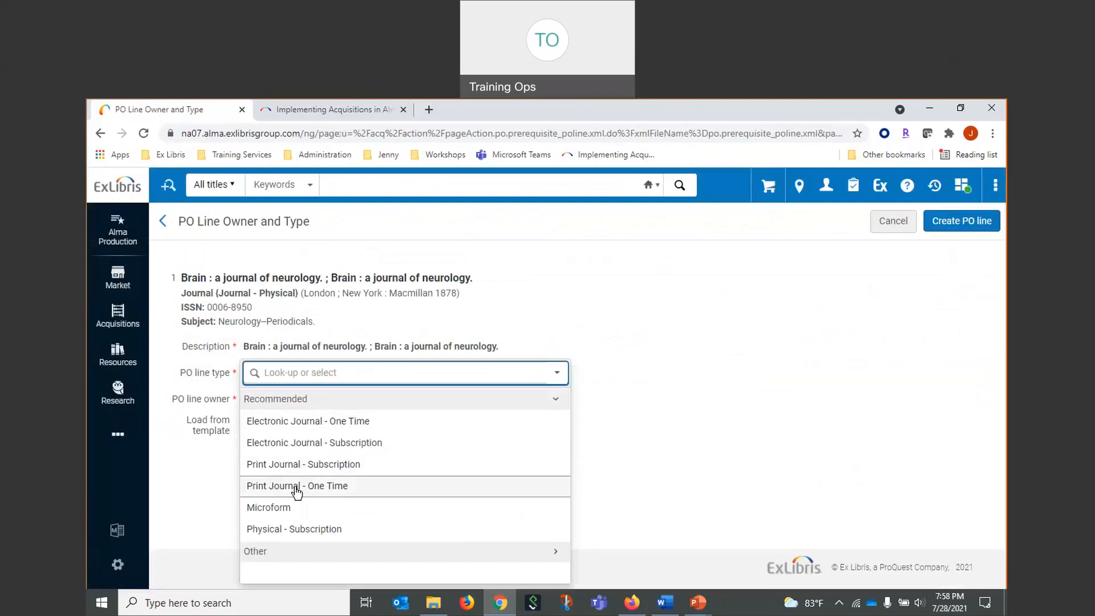
{"action": "left_click", "coordinate": [285, 528]}
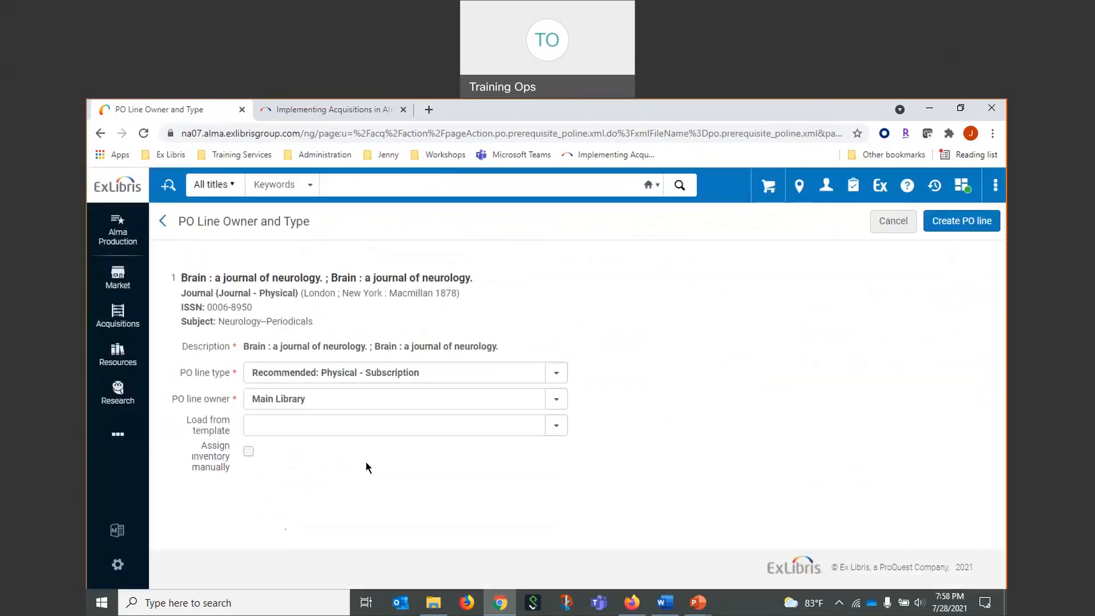
{"action": "left_click", "coordinate": [953, 217]}
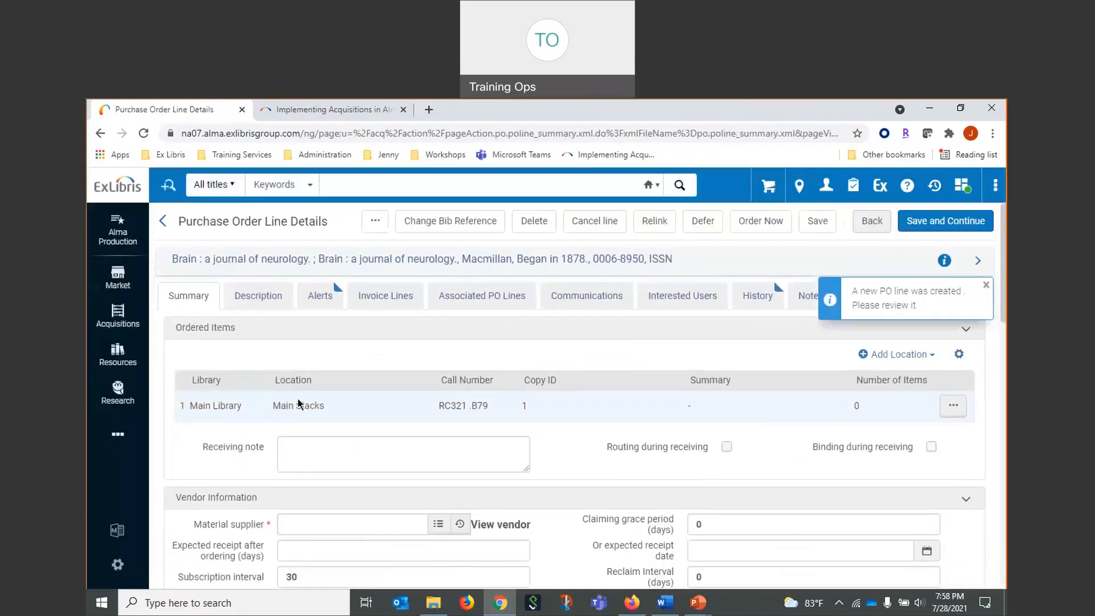
- Edit the ordered location's holdings record, set the 852 shelving location to per-room, and save the record
{"action": "left_click", "coordinate": [953, 405]}
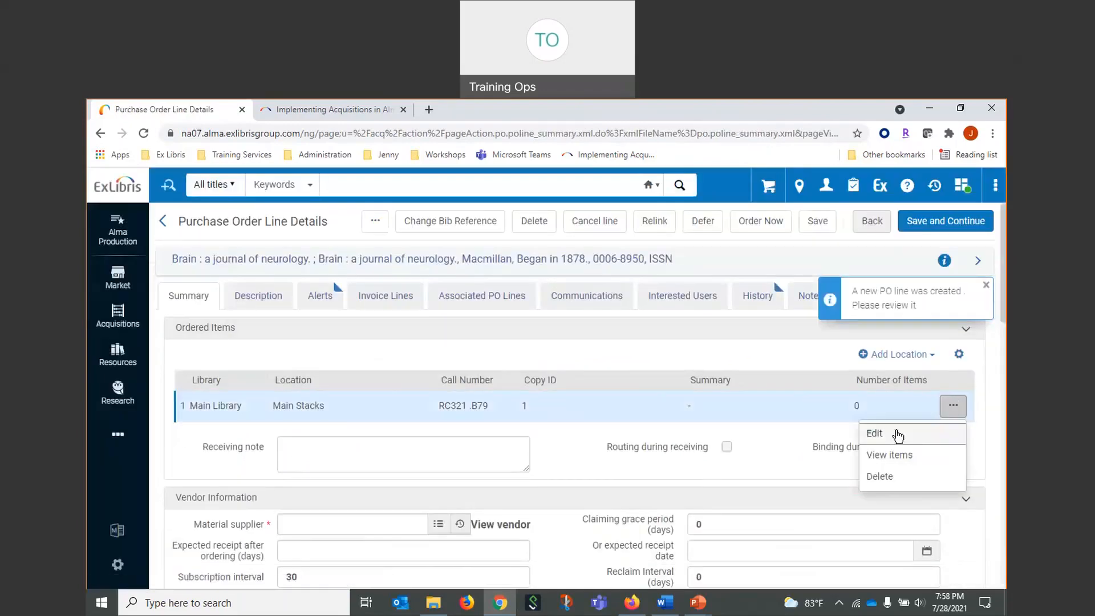
{"action": "left_click", "coordinate": [897, 436]}
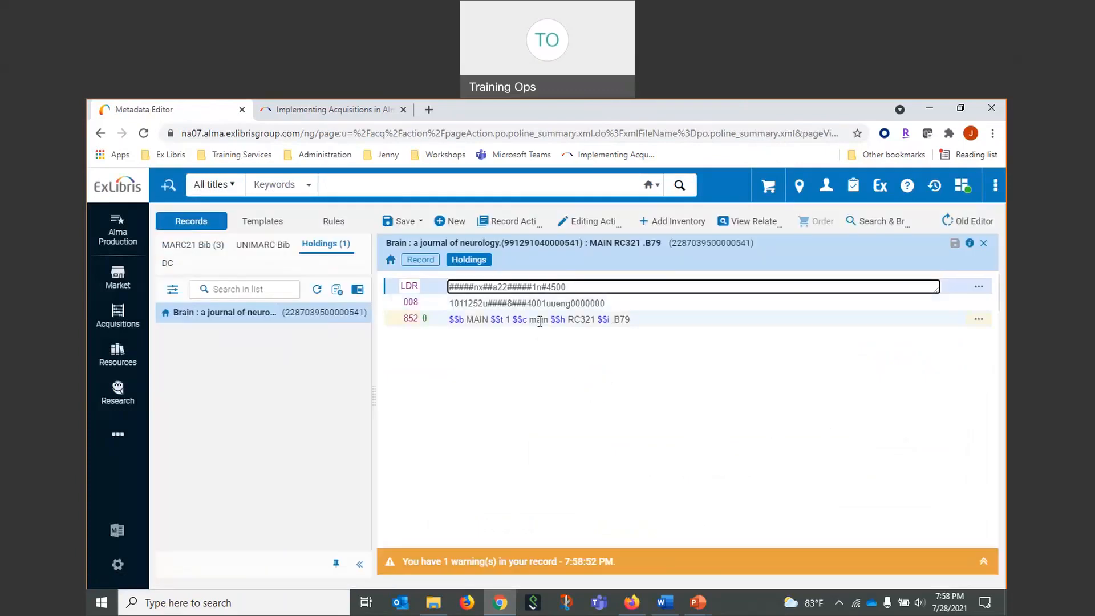
{"action": "left_click", "coordinate": [547, 320]}
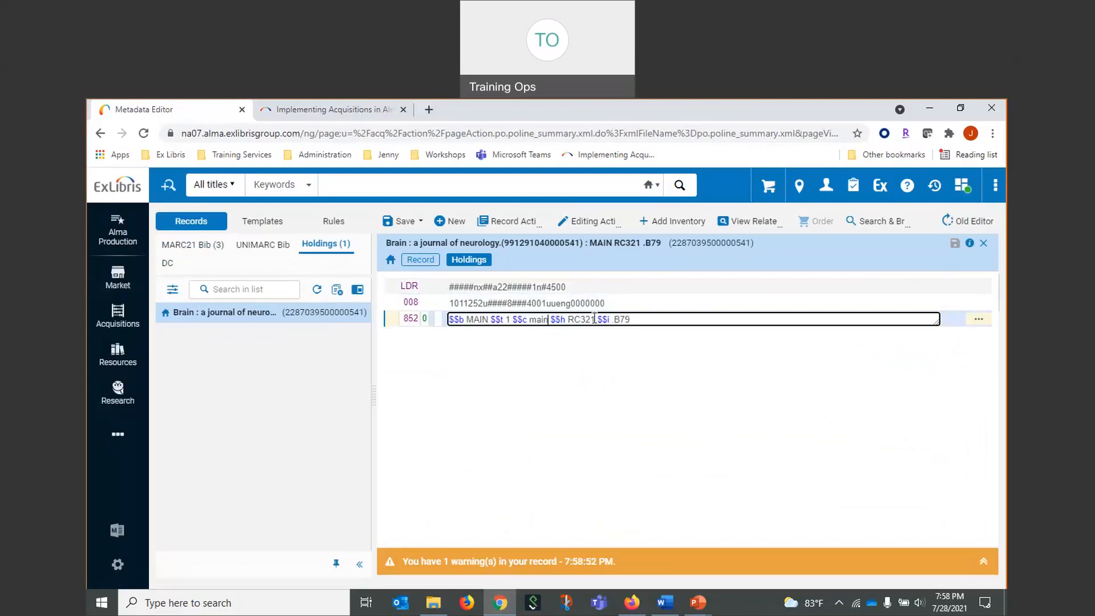
{"action": "key", "text": "ctrl+f"}
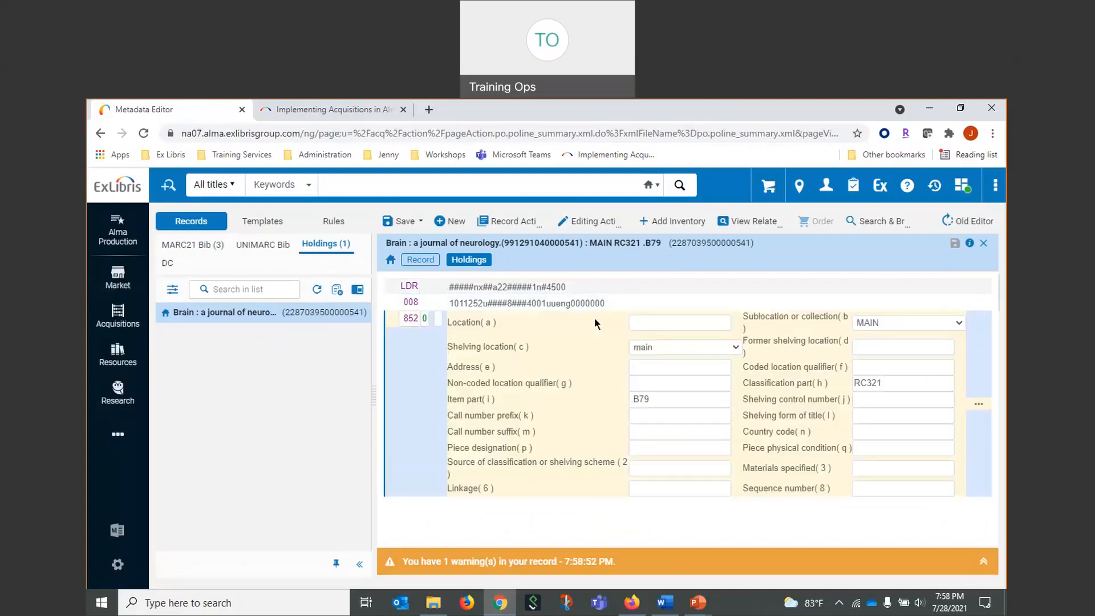
{"action": "left_click", "coordinate": [710, 353]}
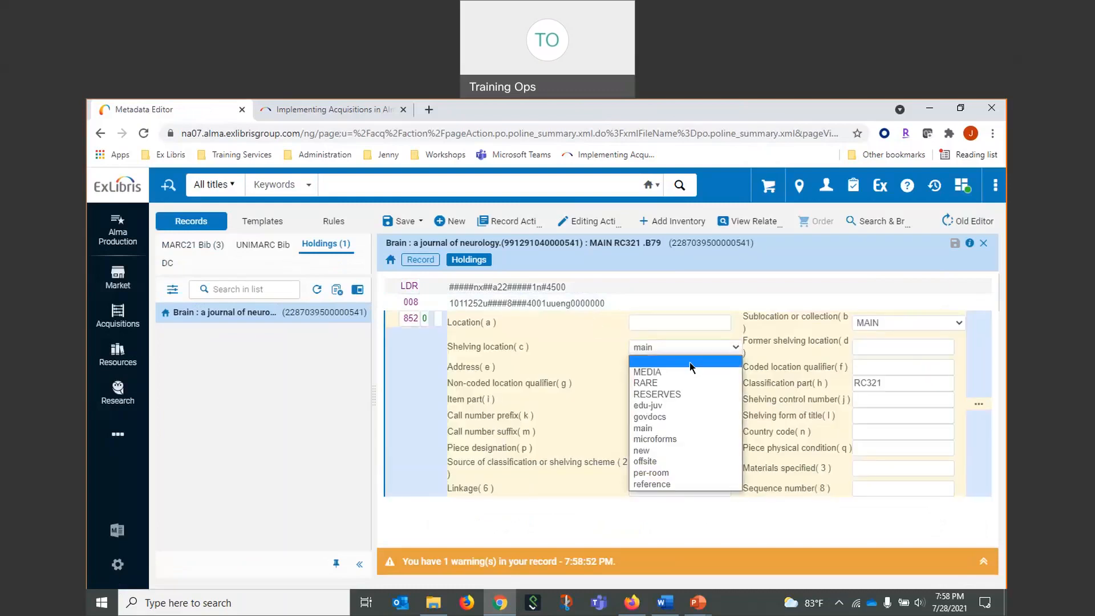
{"action": "left_click", "coordinate": [666, 473]}
{"action": "left_click", "coordinate": [955, 245]}
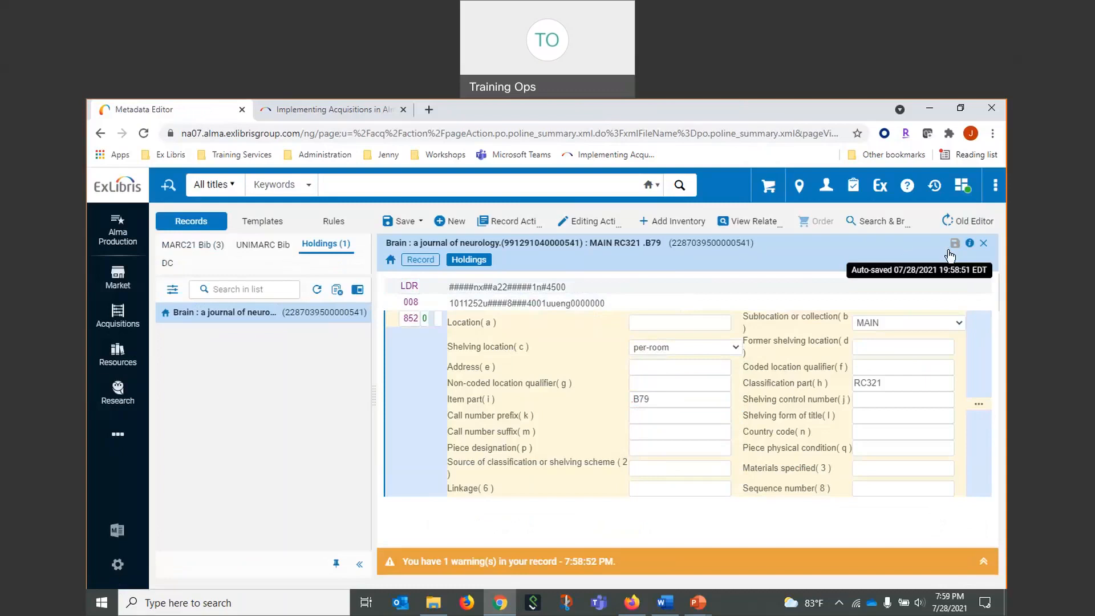
{"action": "key", "text": "ctrl+s"}
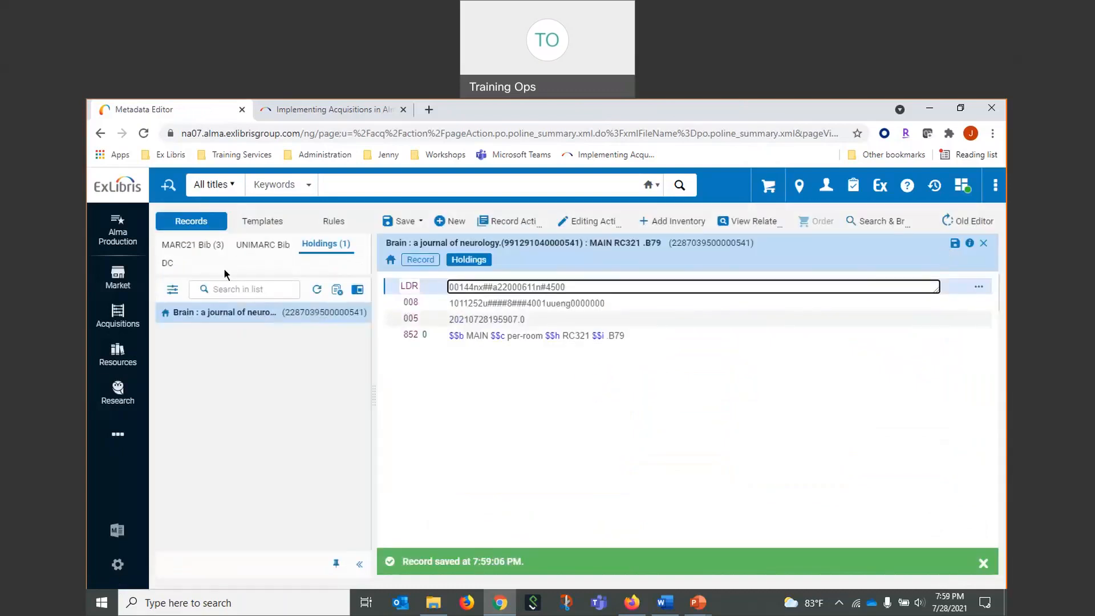
- Open the "Brain : a journal of neurology" PO line from the review list for editing and collapse its alert messages
{"action": "left_click", "coordinate": [117, 315]}
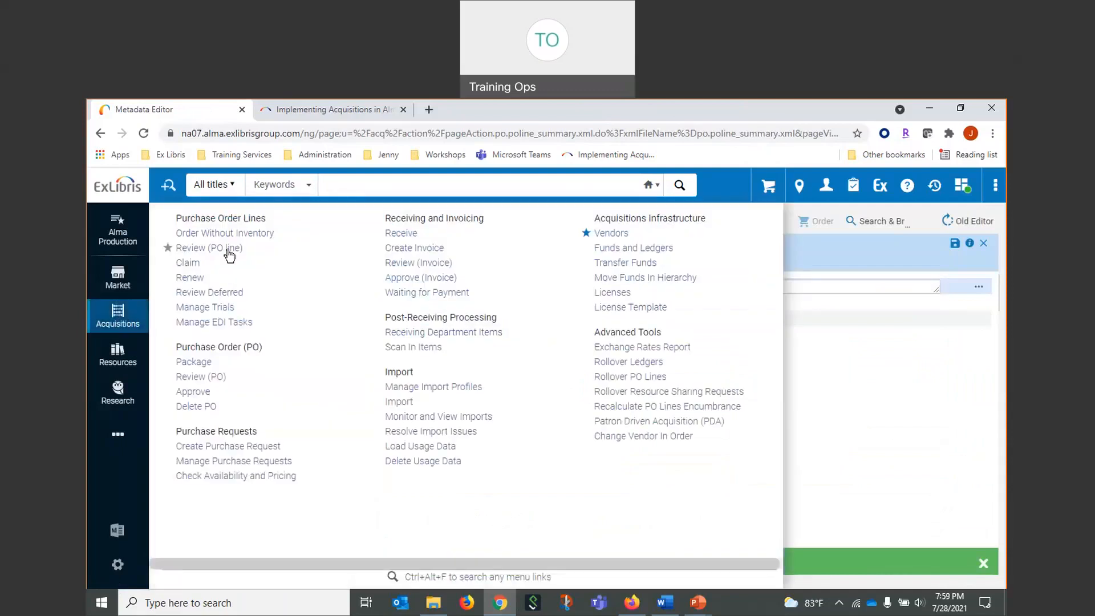
{"action": "left_click", "coordinate": [228, 249]}
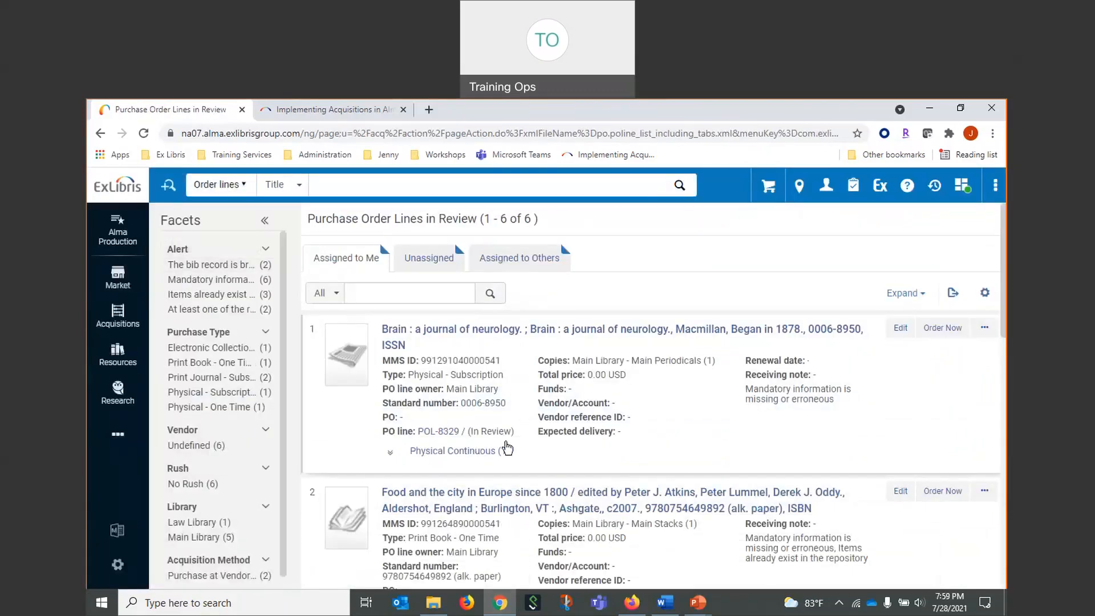
{"action": "left_click", "coordinate": [901, 328]}
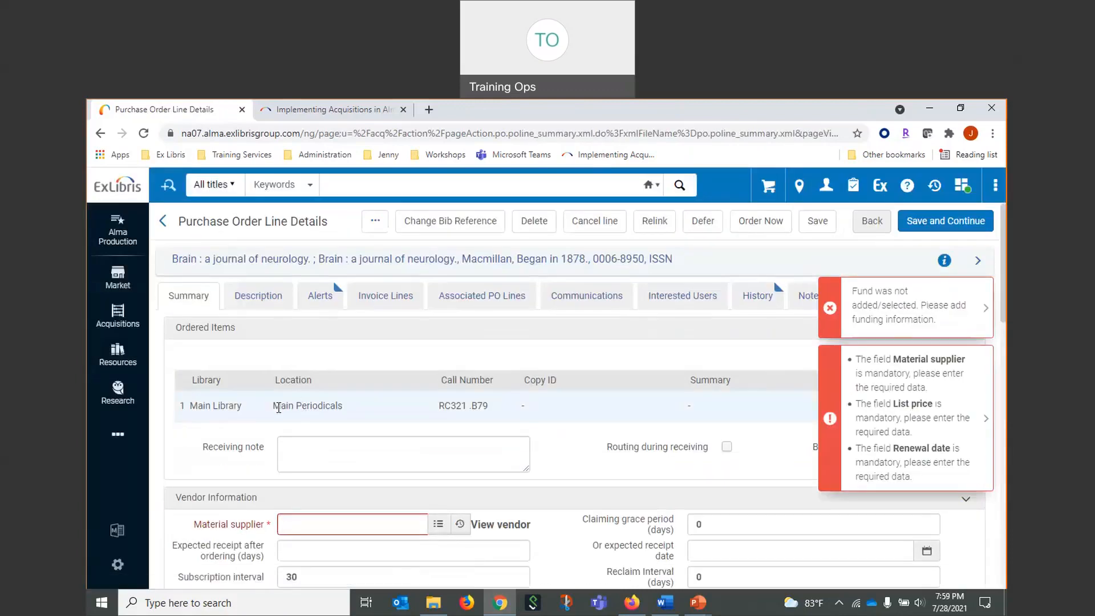
{"action": "left_click", "coordinate": [986, 308]}
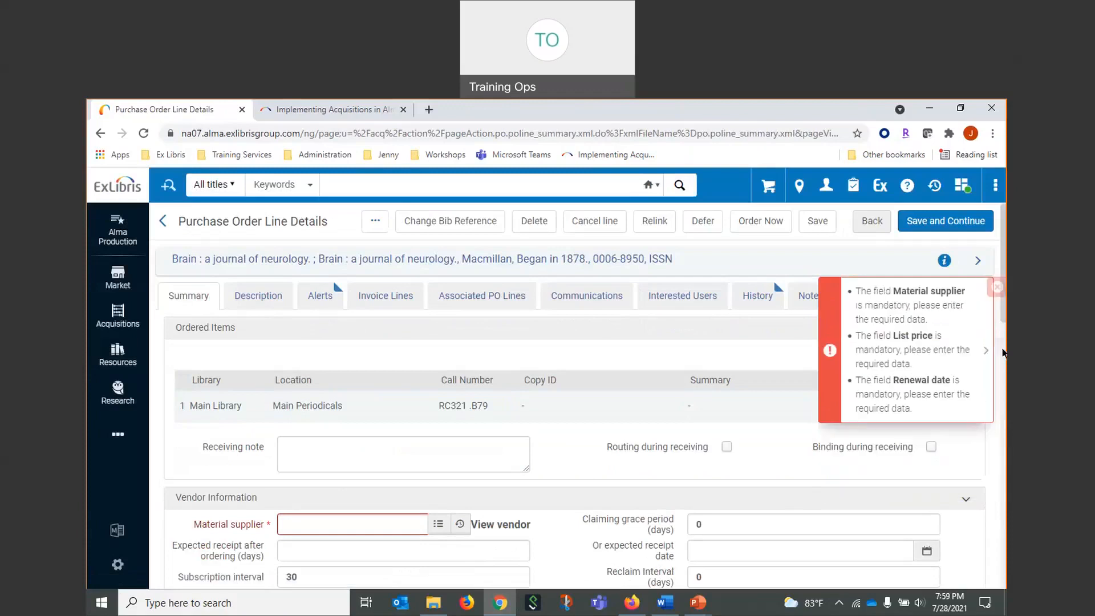
{"action": "left_click", "coordinate": [986, 350]}
- Set the PO line's material supplier to ProQuest Company
{"action": "scroll", "coordinate": [315, 405], "scroll_direction": "down", "scroll_amount": 2}
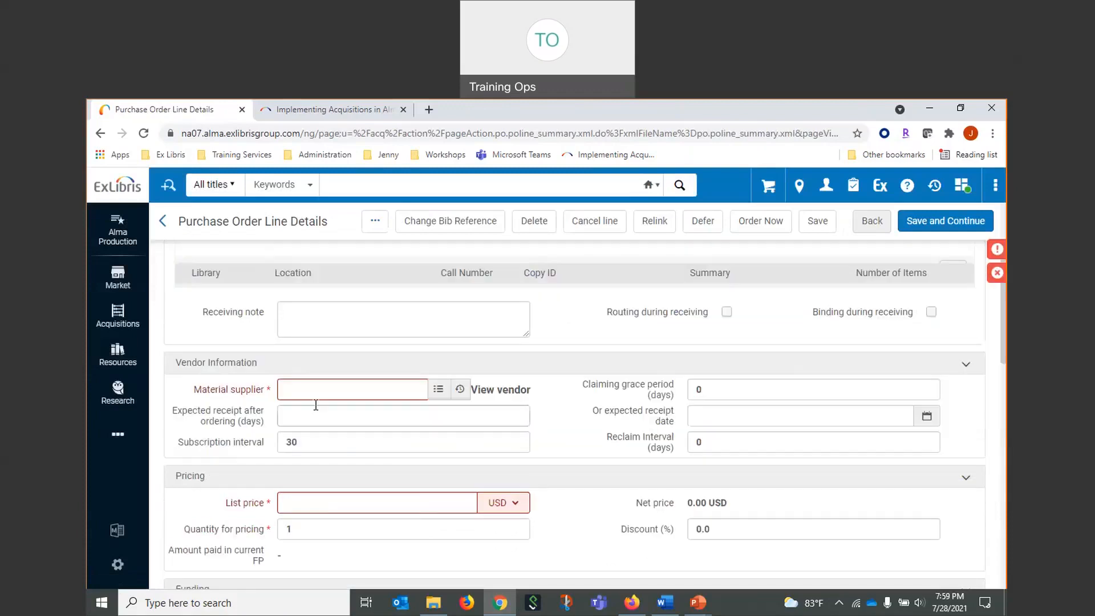
{"action": "left_click", "coordinate": [305, 392]}
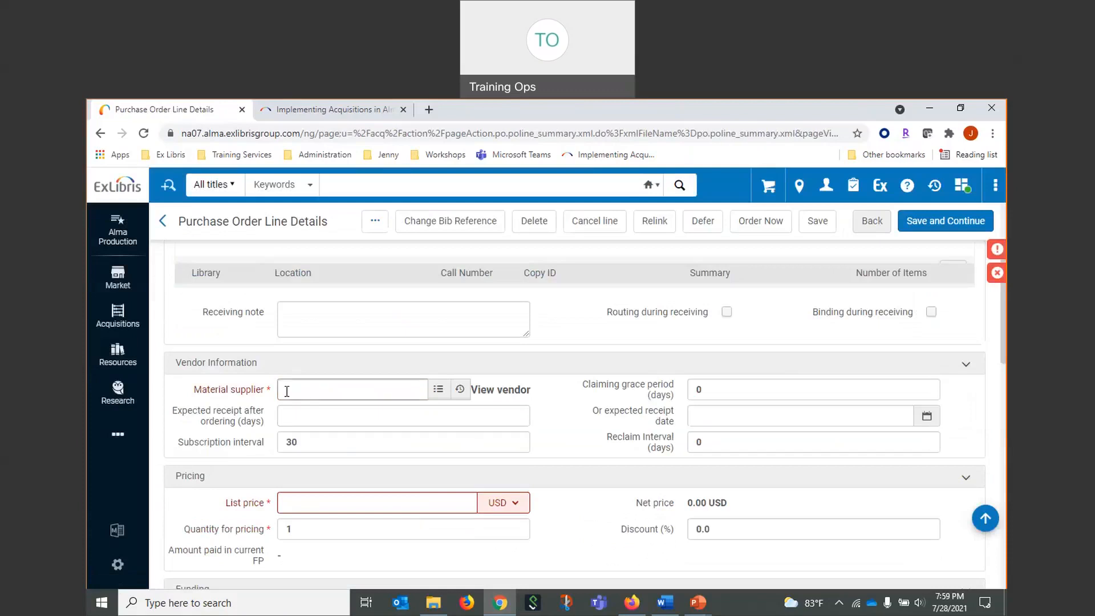
{"action": "left_click", "coordinate": [287, 391]}
{"action": "left_click", "coordinate": [341, 459]}
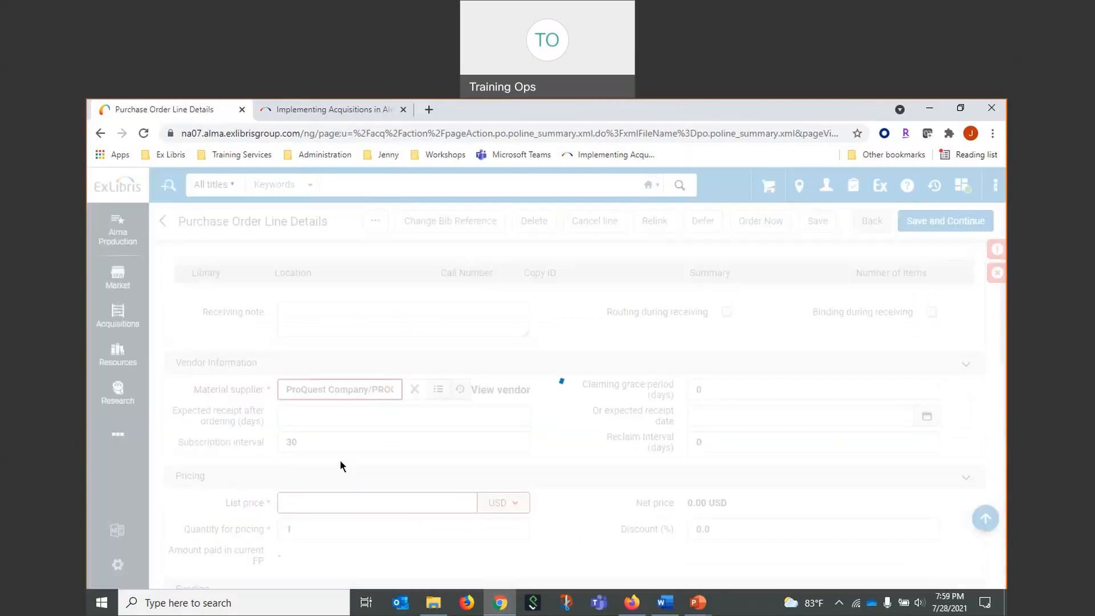
- Set the PO line's list price to 76.00 USD and fund it 100% from Science MSCI (FY2021)
{"action": "left_click", "coordinate": [308, 504]}
{"action": "type", "text": "76.00"}
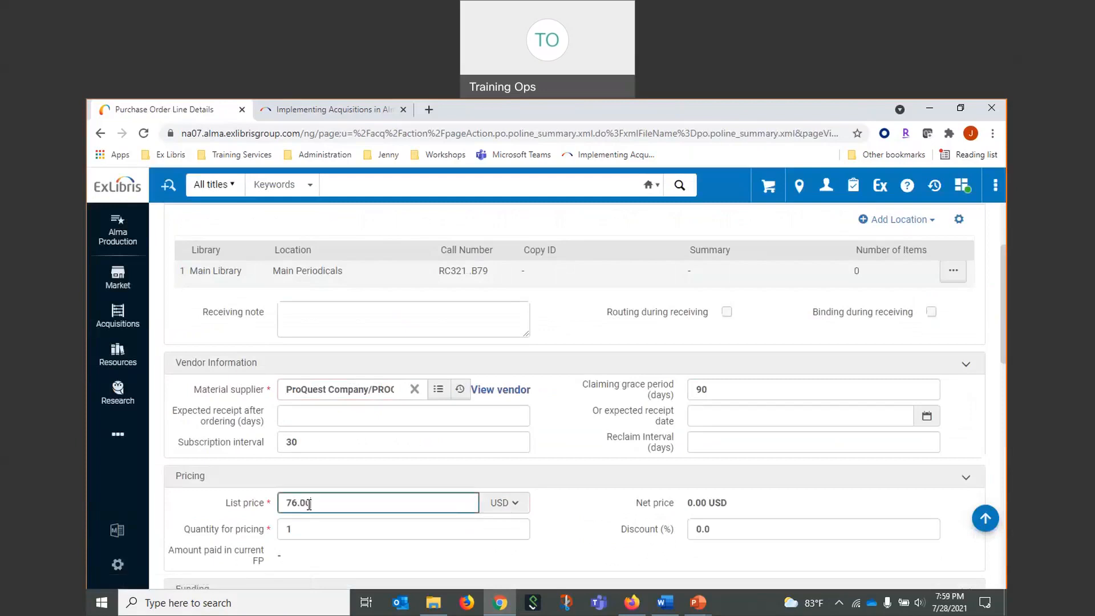
{"action": "scroll", "coordinate": [321, 502], "scroll_direction": "down", "scroll_amount": 2}
{"action": "scroll", "coordinate": [321, 502], "scroll_direction": "down", "scroll_amount": 1}
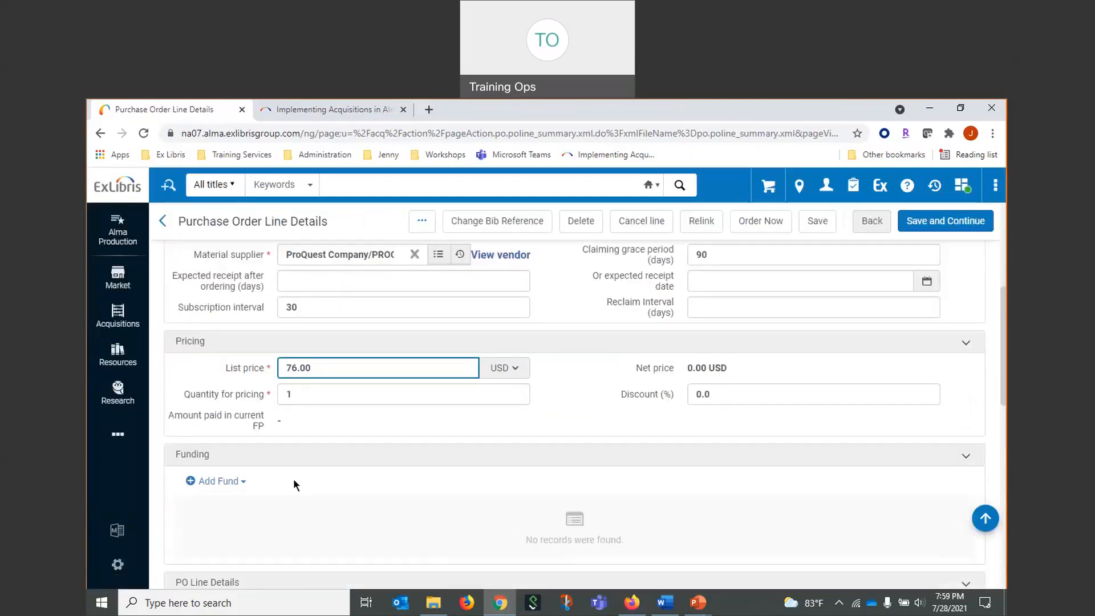
{"action": "left_click", "coordinate": [222, 481]}
{"action": "left_click", "coordinate": [223, 482]}
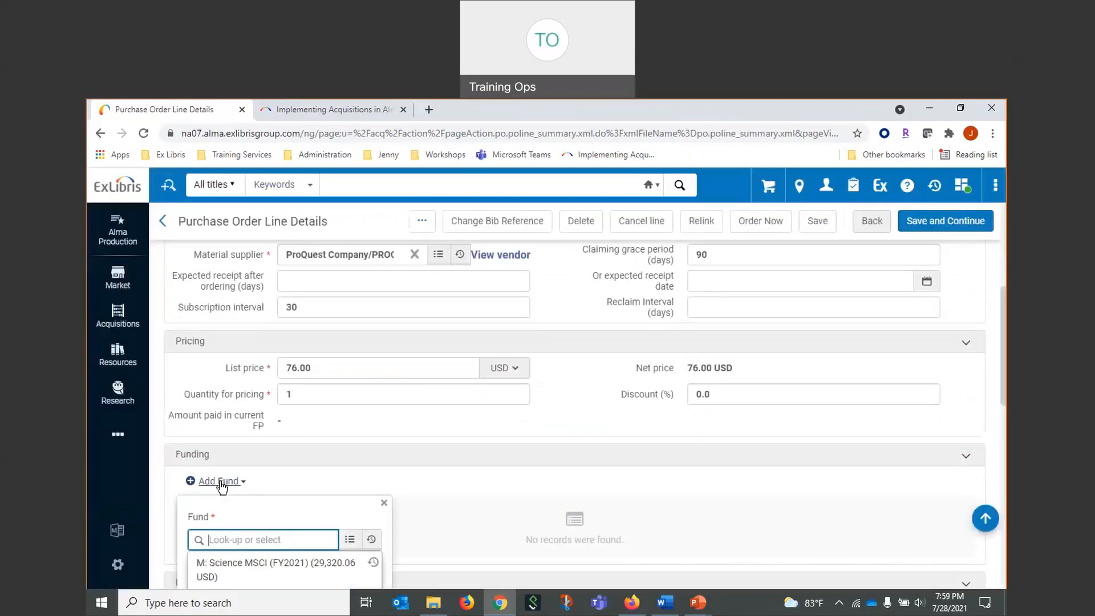
{"action": "left_click", "coordinate": [253, 559]}
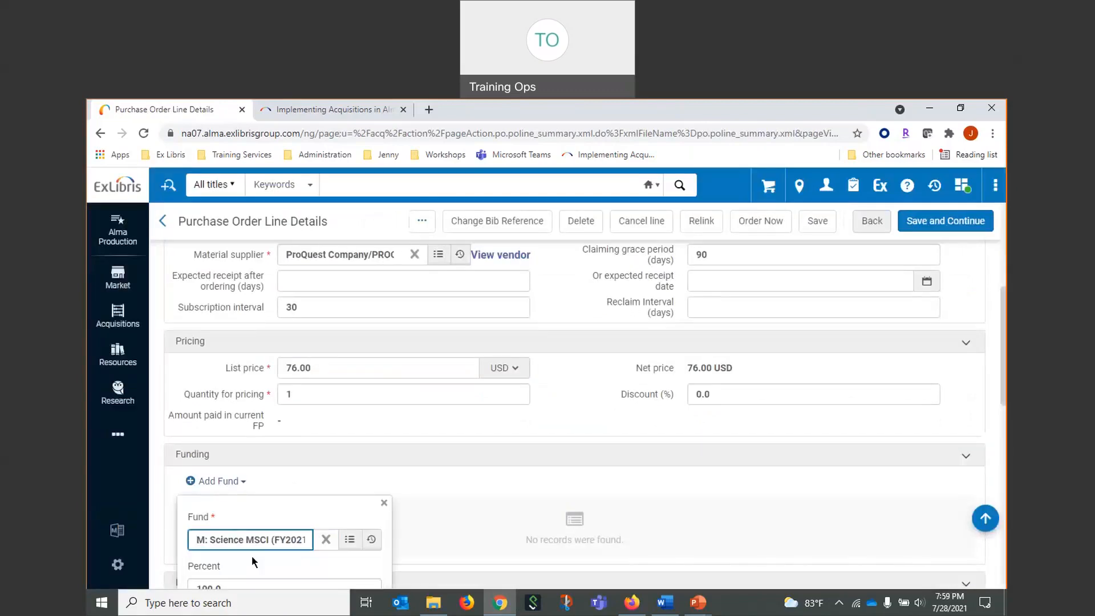
{"action": "left_click", "coordinate": [473, 491]}
{"action": "left_click", "coordinate": [217, 483]}
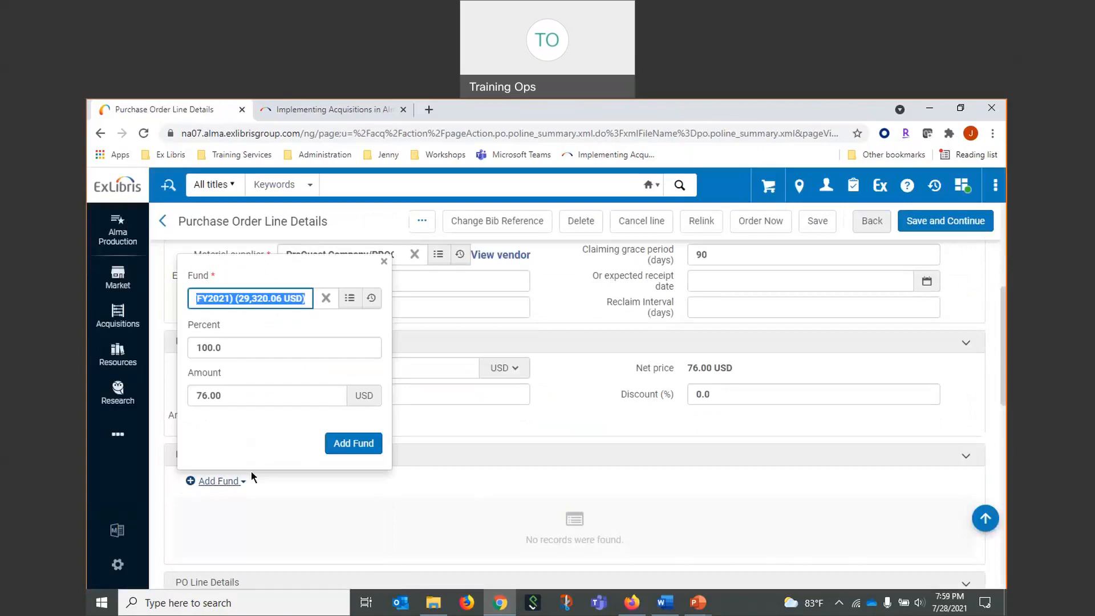
{"action": "left_click", "coordinate": [364, 443]}
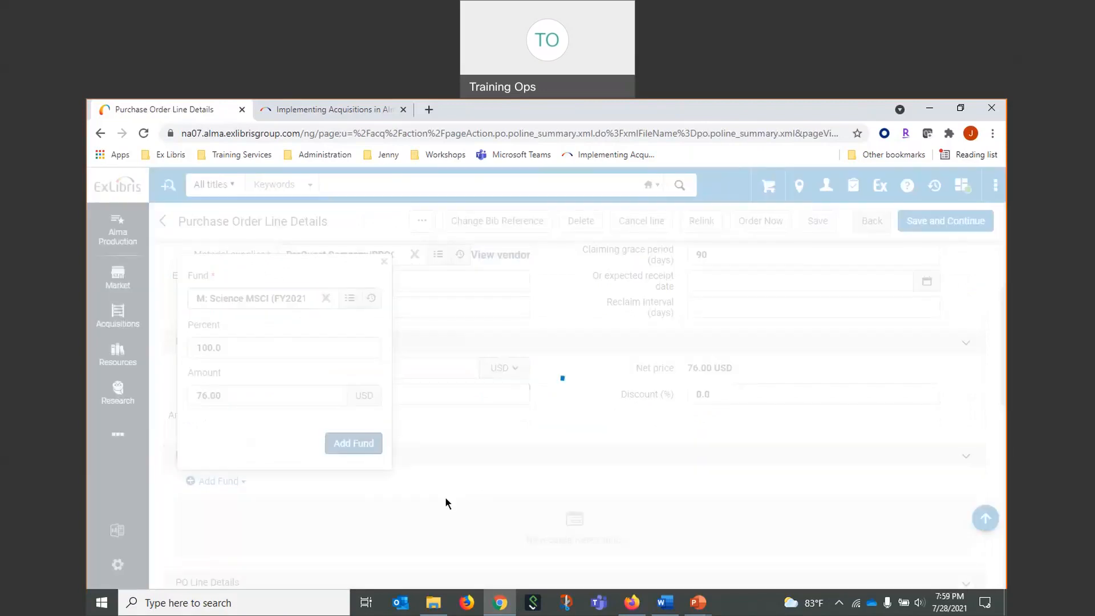
- Set the PO line's renewal date to 07/29/2022
{"action": "scroll", "coordinate": [425, 467], "scroll_direction": "down", "scroll_amount": 5}
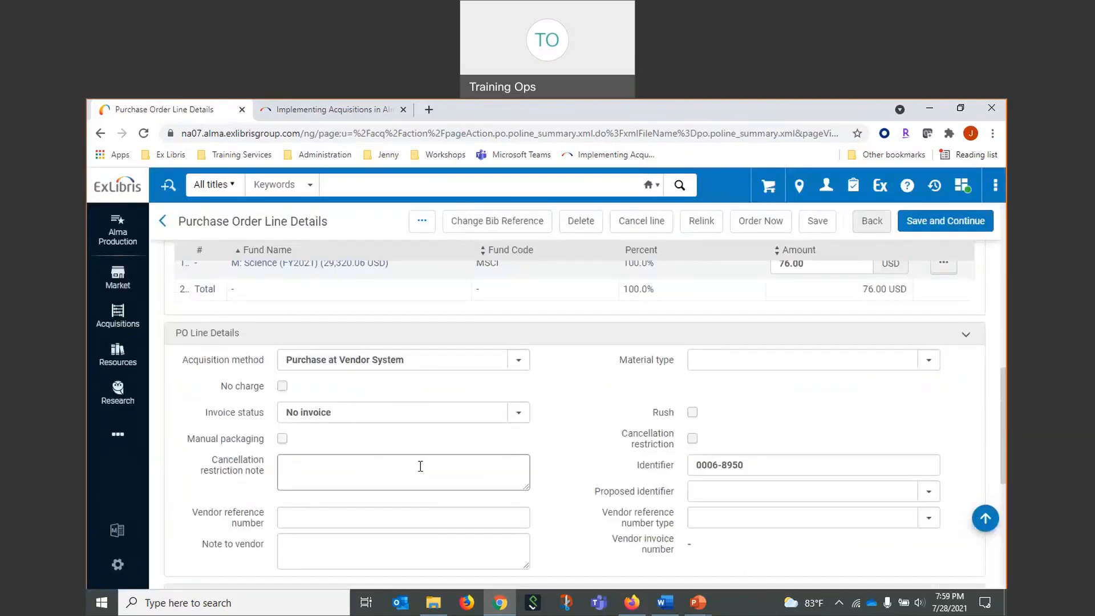
{"action": "scroll", "coordinate": [420, 466], "scroll_direction": "down", "scroll_amount": 3}
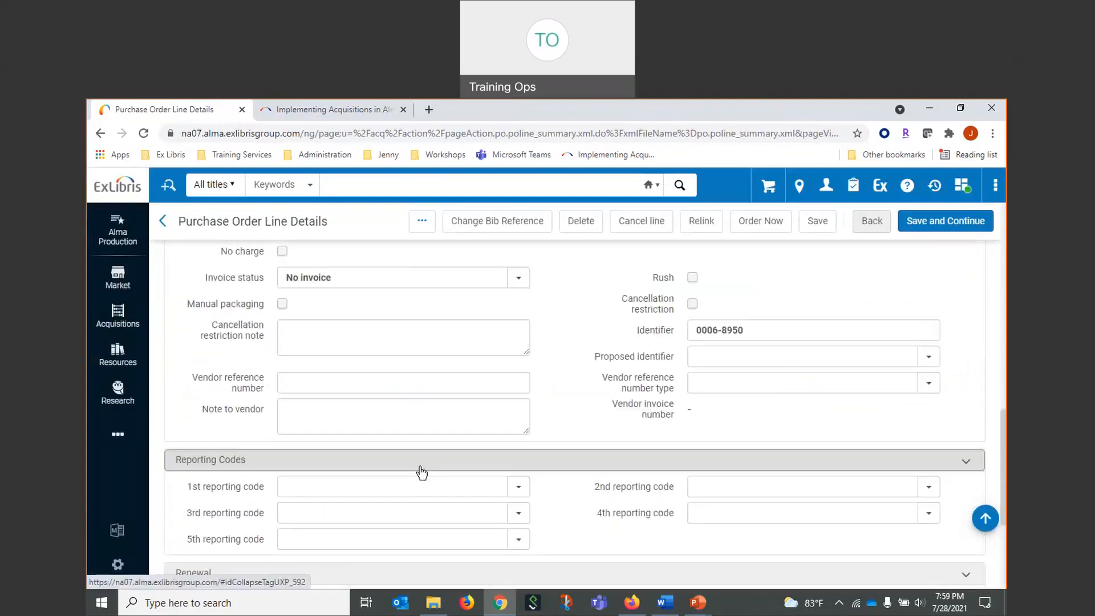
{"action": "scroll", "coordinate": [419, 475], "scroll_direction": "down", "scroll_amount": 1}
{"action": "scroll", "coordinate": [419, 474], "scroll_direction": "down", "scroll_amount": 2}
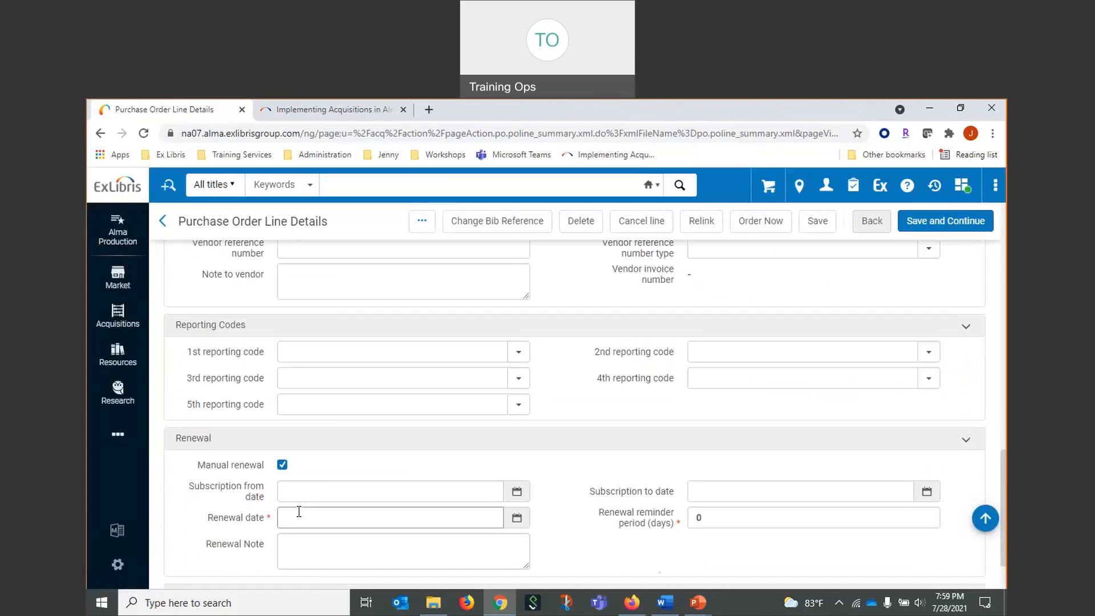
{"action": "left_click", "coordinate": [452, 516]}
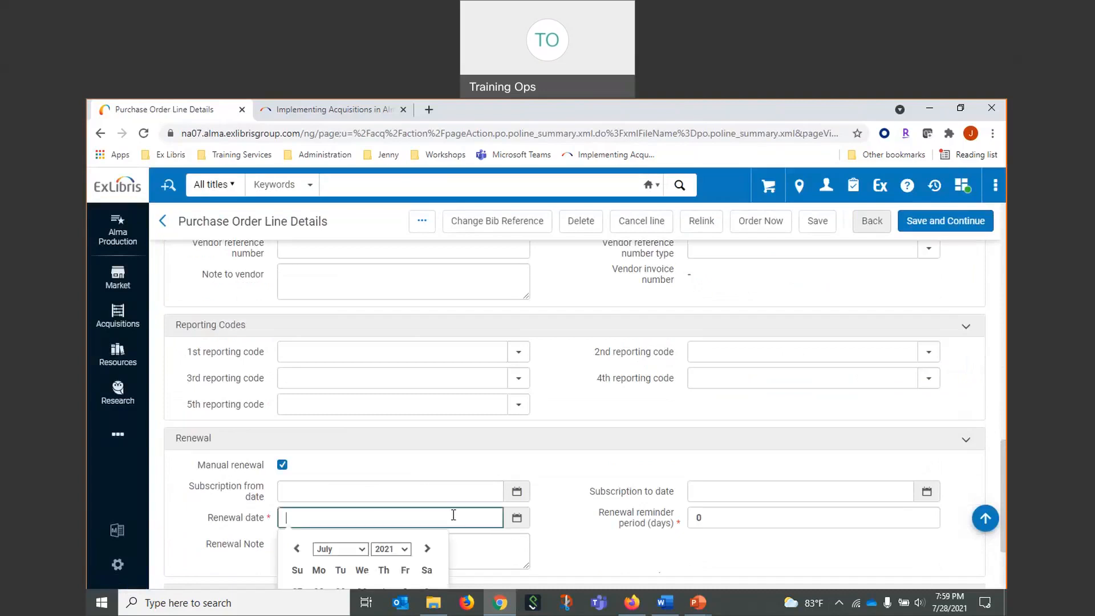
{"action": "left_click", "coordinate": [404, 550]}
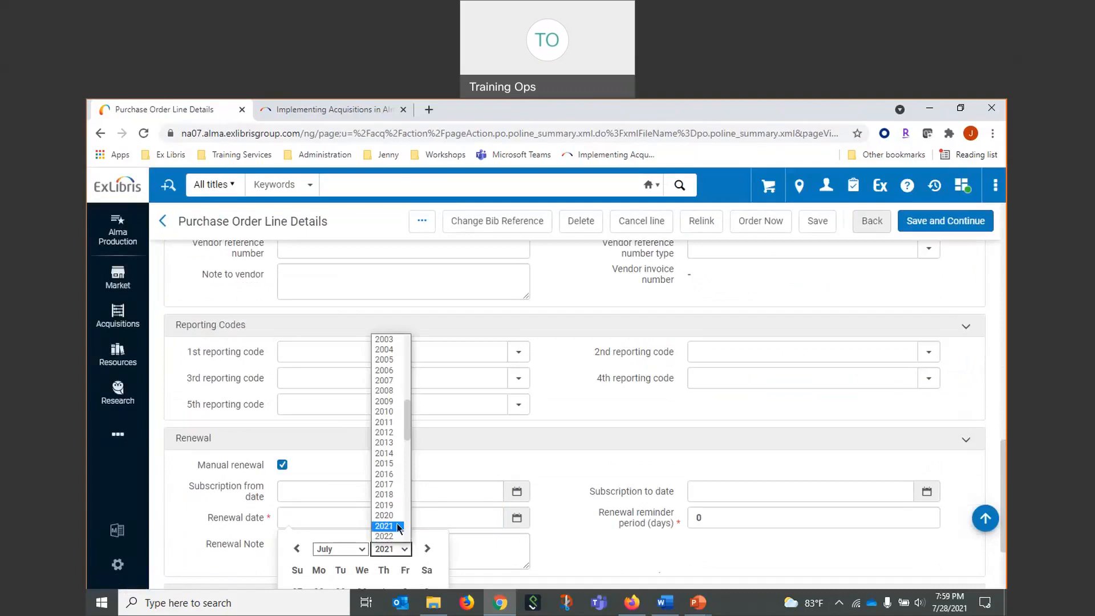
{"action": "left_click", "coordinate": [383, 525]}
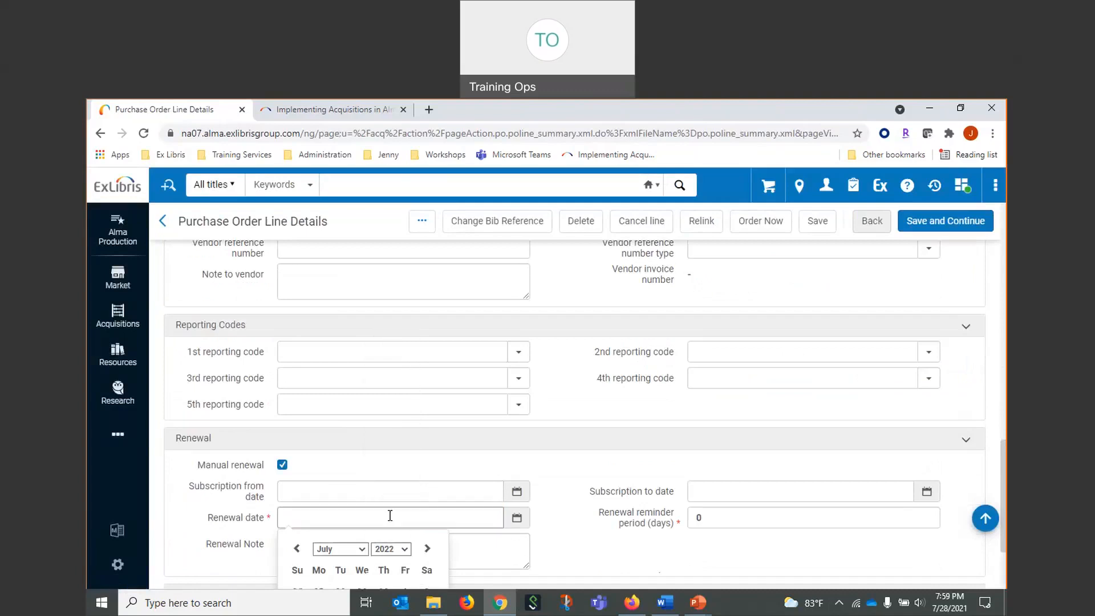
{"action": "scroll", "coordinate": [562, 536], "scroll_direction": "down", "scroll_amount": 2}
{"action": "left_click", "coordinate": [327, 444]}
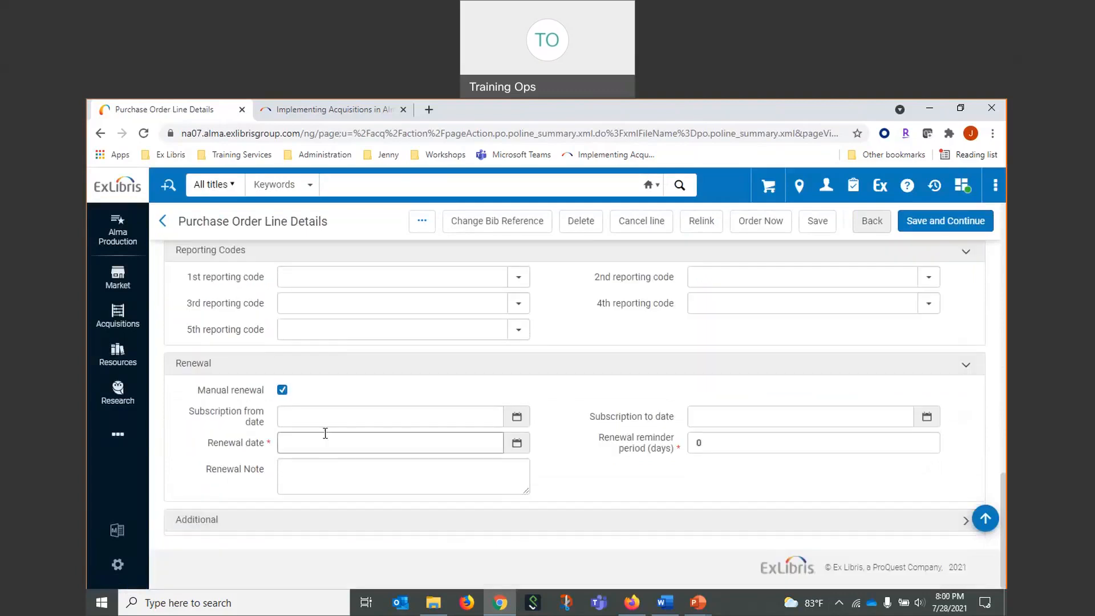
{"action": "left_click", "coordinate": [406, 476]}
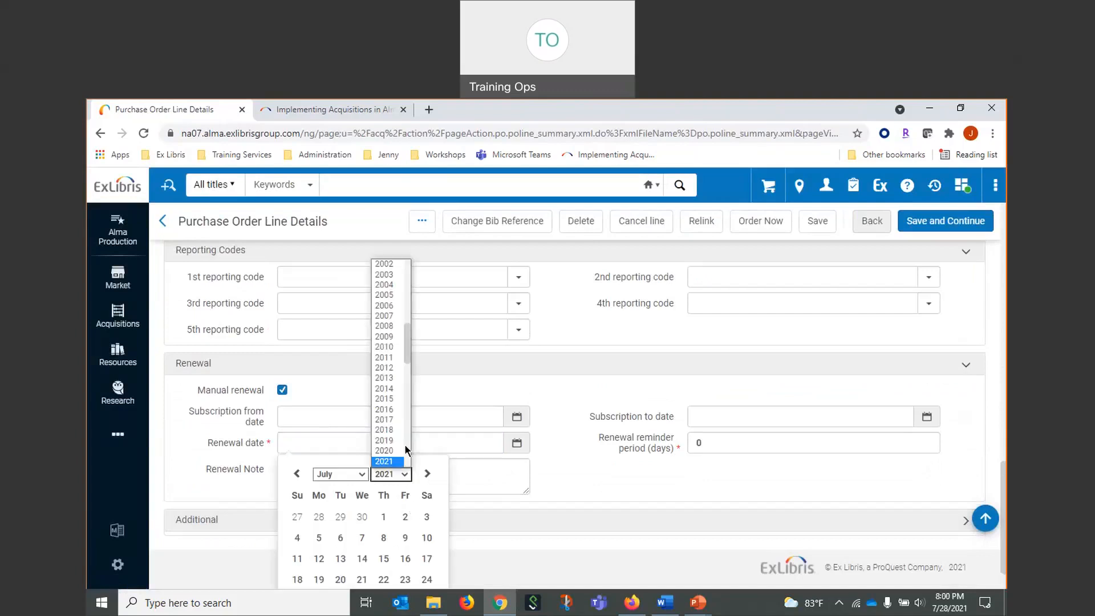
{"action": "scroll", "coordinate": [399, 456], "scroll_direction": "down", "scroll_amount": 3}
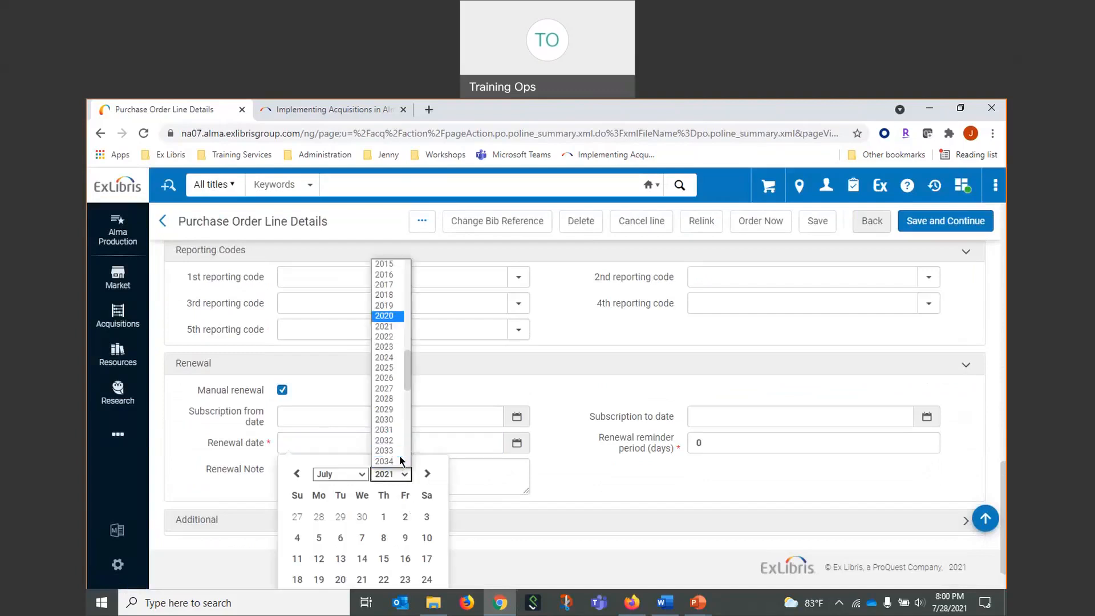
{"action": "left_click", "coordinate": [384, 337]}
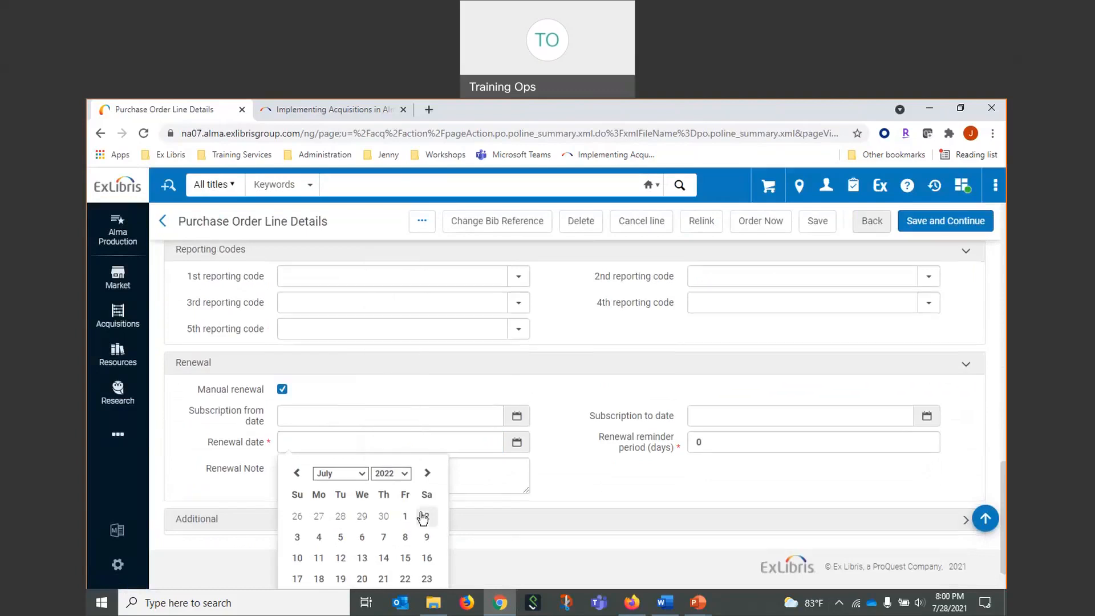
{"action": "scroll", "coordinate": [400, 552], "scroll_direction": "down", "scroll_amount": 1}
{"action": "left_click", "coordinate": [402, 549]}
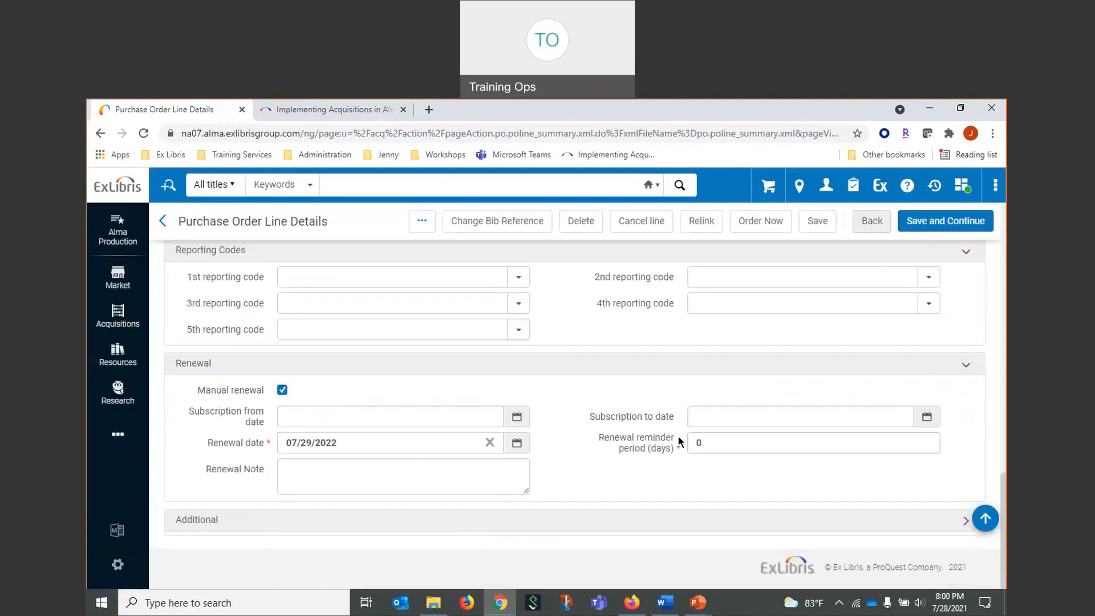
- Set the renewal reminder period to 60 days, then send the order immediately with Order Now and confirm it
{"action": "left_click", "coordinate": [699, 442]}
{"action": "double_click", "coordinate": [699, 442]}
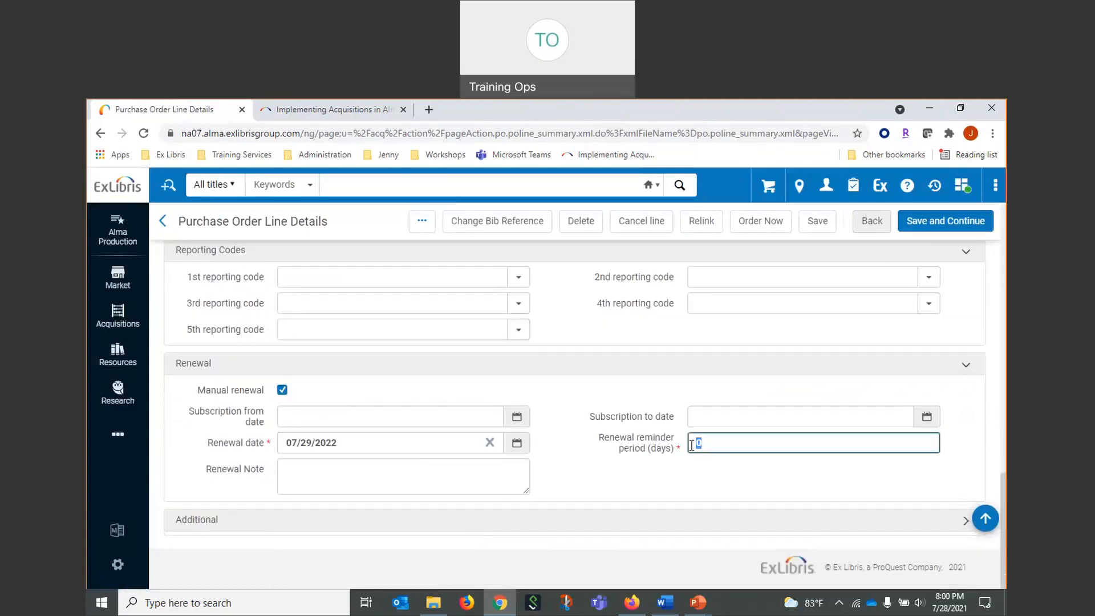
{"action": "left_click", "coordinate": [721, 443]}
{"action": "double_click", "coordinate": [700, 444]}
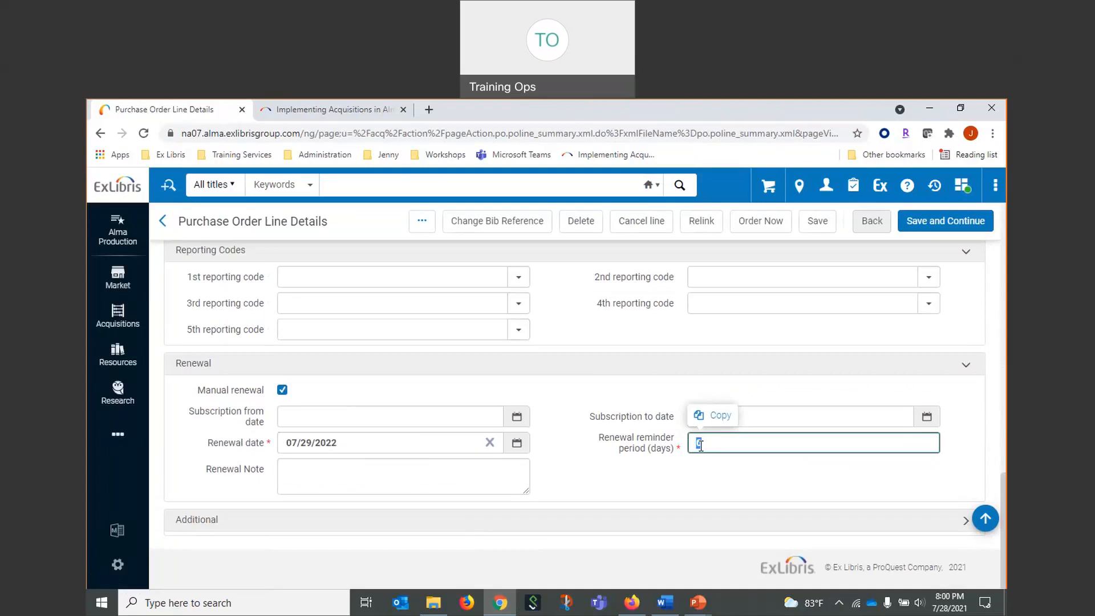
{"action": "type", "text": "60"}
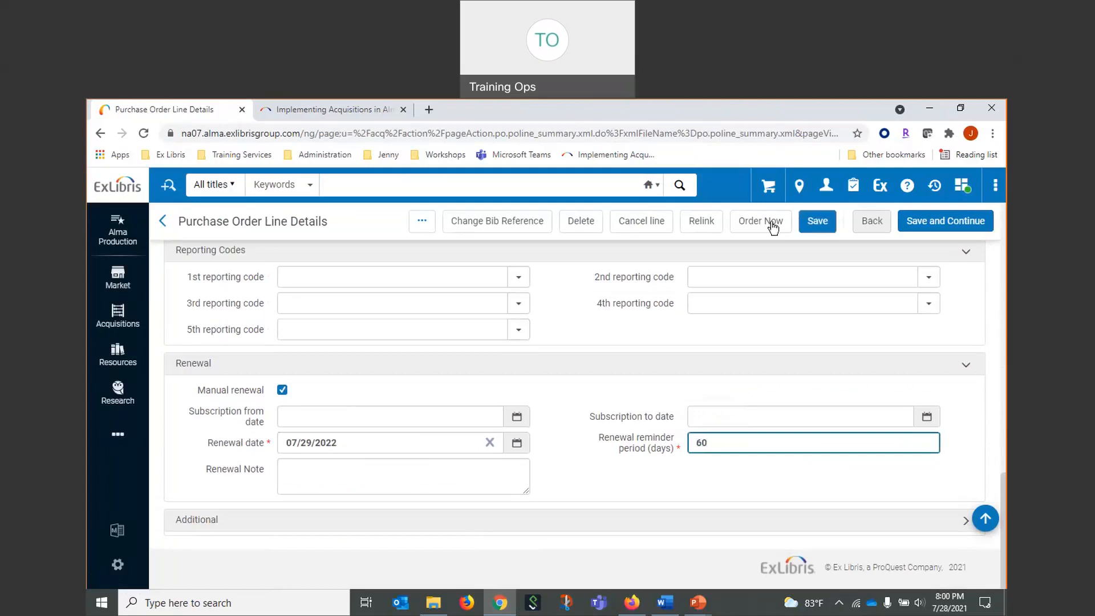
{"action": "left_click", "coordinate": [754, 228]}
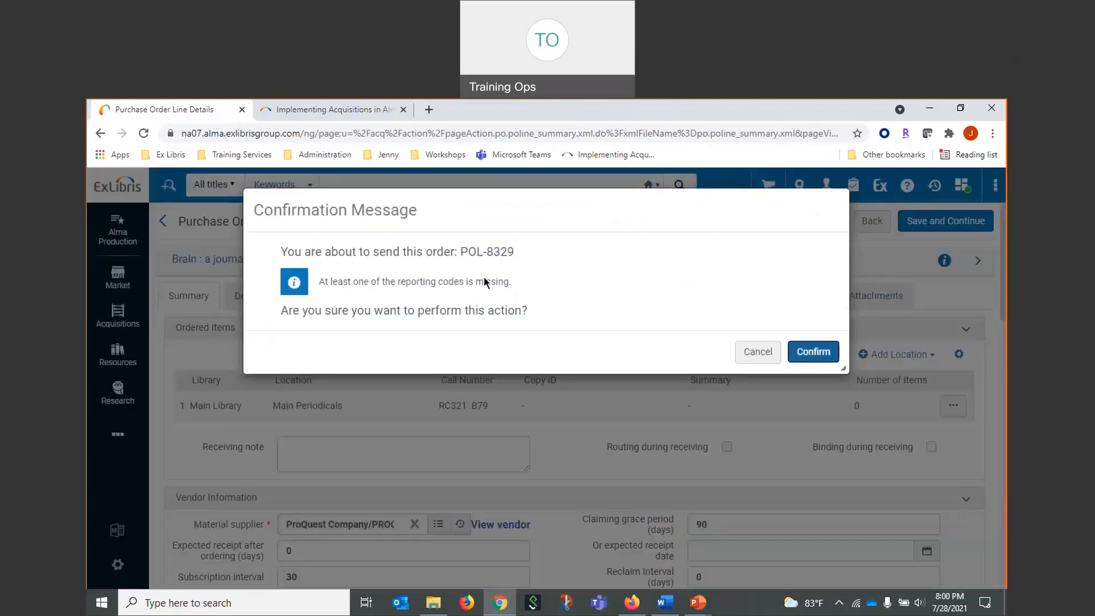
{"action": "left_click", "coordinate": [815, 354]}
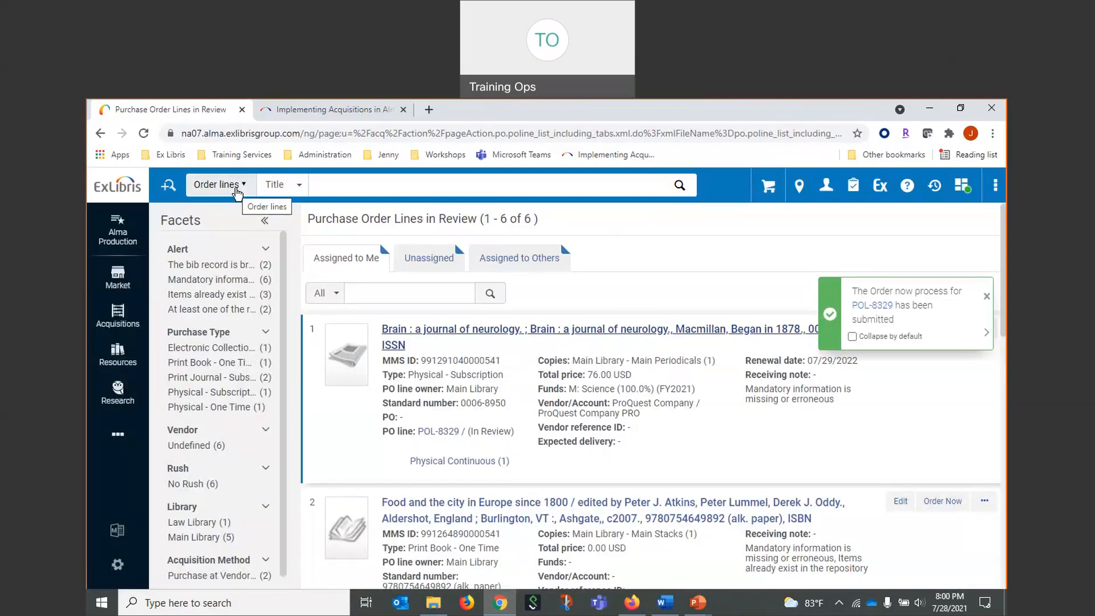
- Search electronic collections in the Community by keywords for "proquest historical newspapers"
{"action": "left_click", "coordinate": [237, 192]}
{"action": "left_click", "coordinate": [265, 319]}
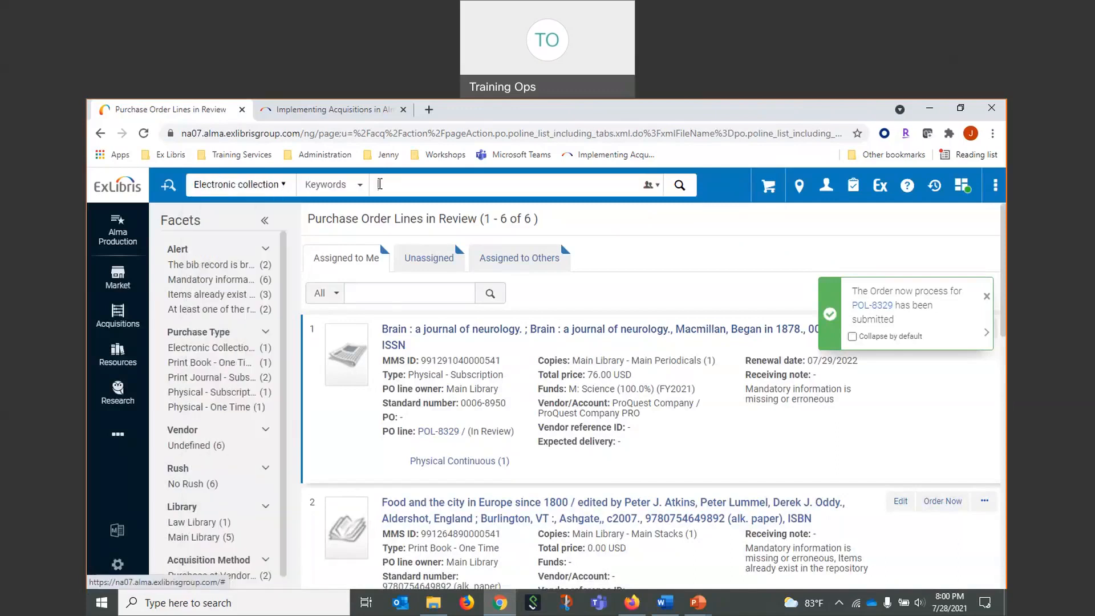
{"action": "left_click", "coordinate": [384, 183]}
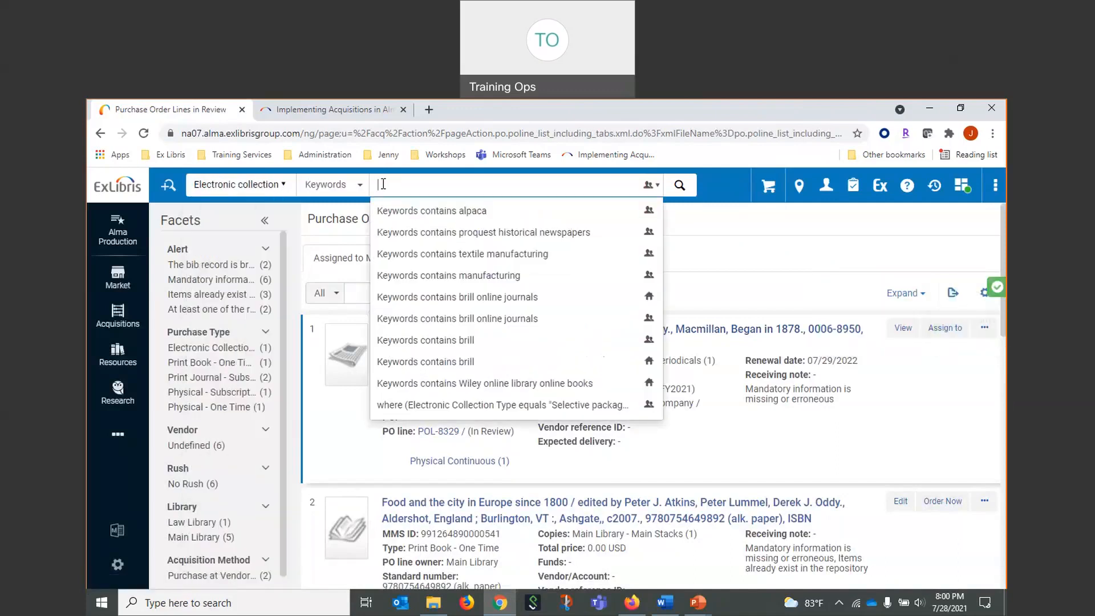
{"action": "type", "text": "proquest "}
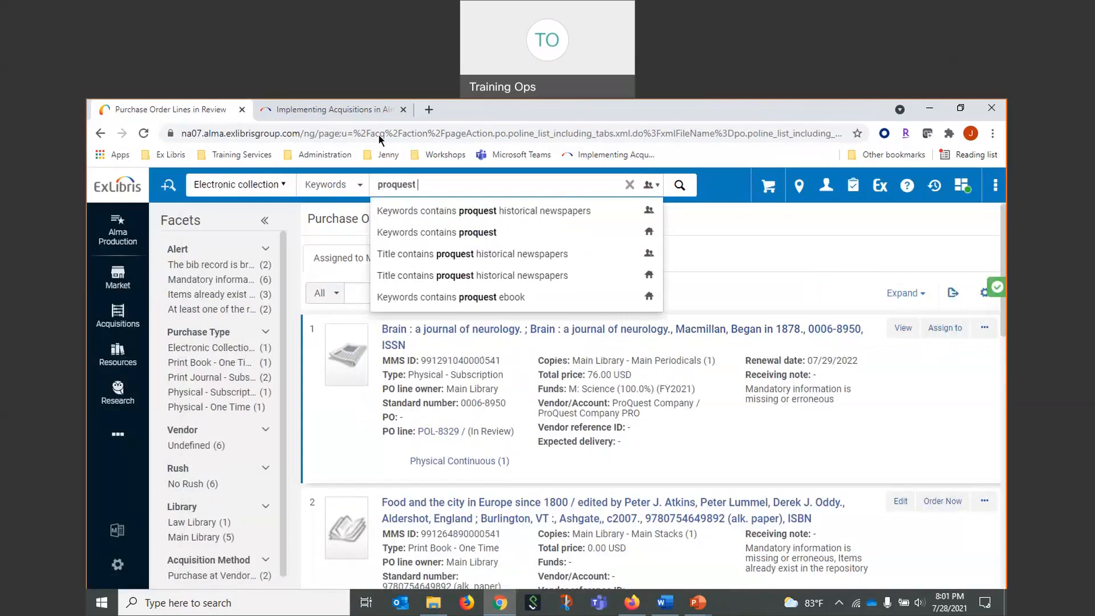
{"action": "type", "text": "historical newspapers"}
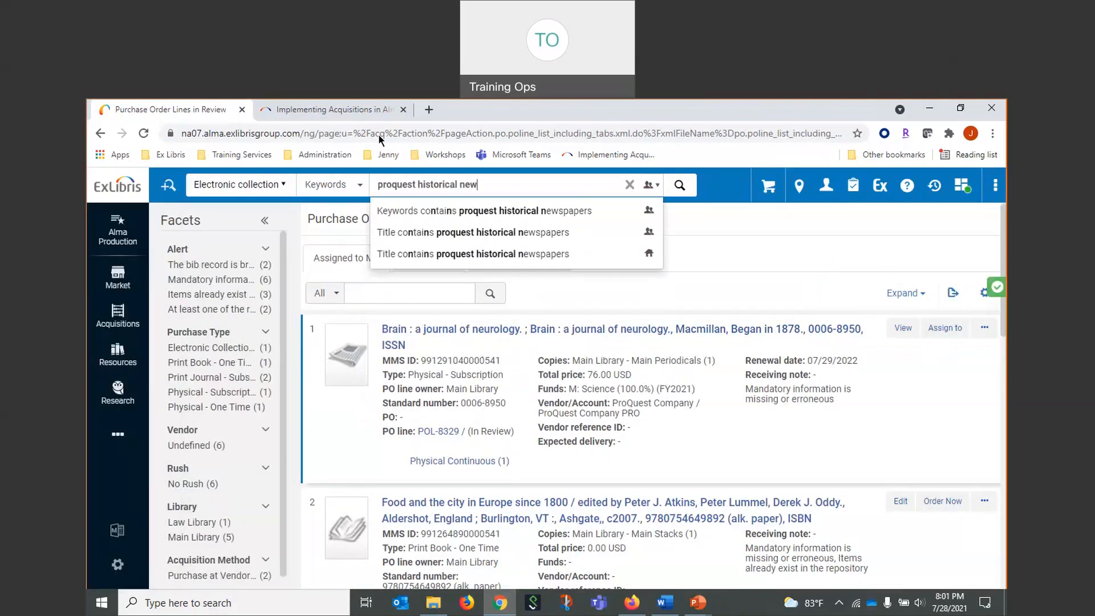
{"action": "key", "text": "Return"}
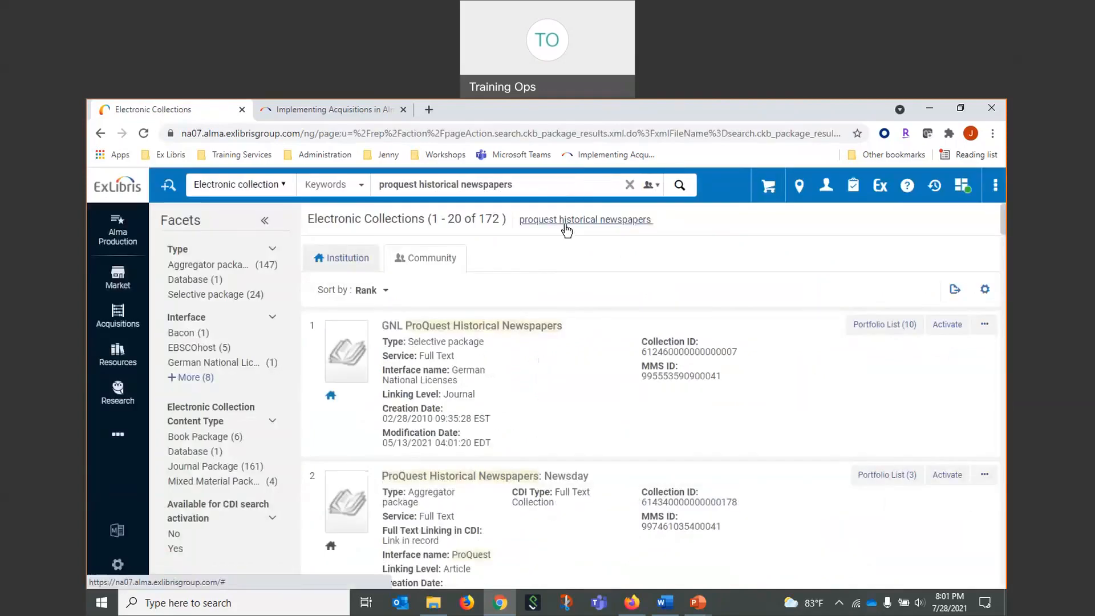
- Look through the ProQuest Historical Newspapers collections in the Community search results for a package to order
{"action": "scroll", "coordinate": [651, 388], "scroll_direction": "down", "scroll_amount": 2}
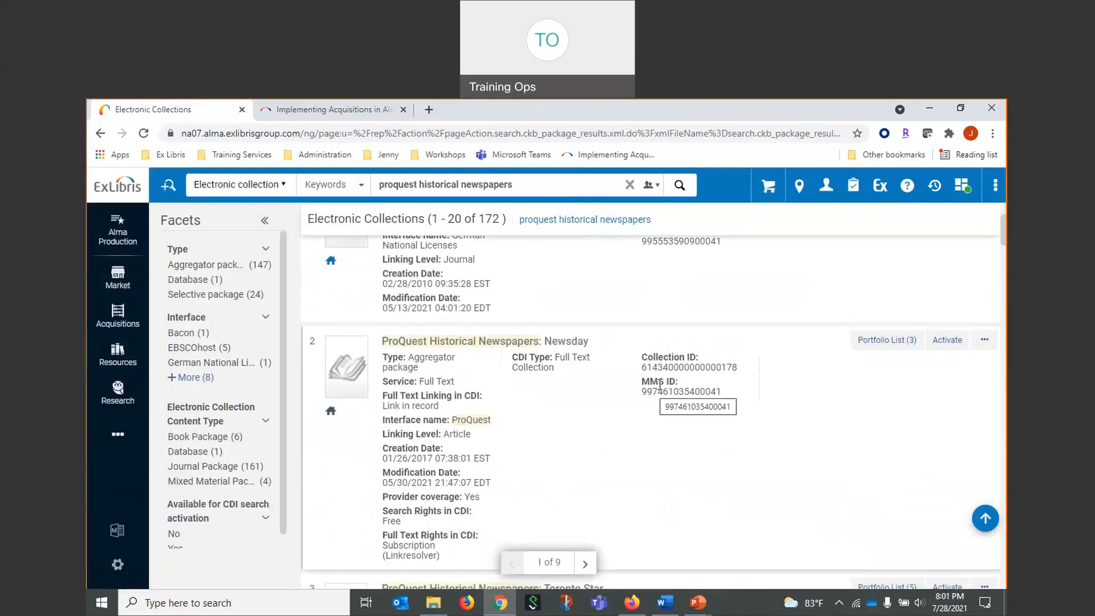
{"action": "scroll", "coordinate": [748, 365], "scroll_direction": "down", "scroll_amount": 5}
{"action": "scroll", "coordinate": [751, 363], "scroll_direction": "down", "scroll_amount": 10}
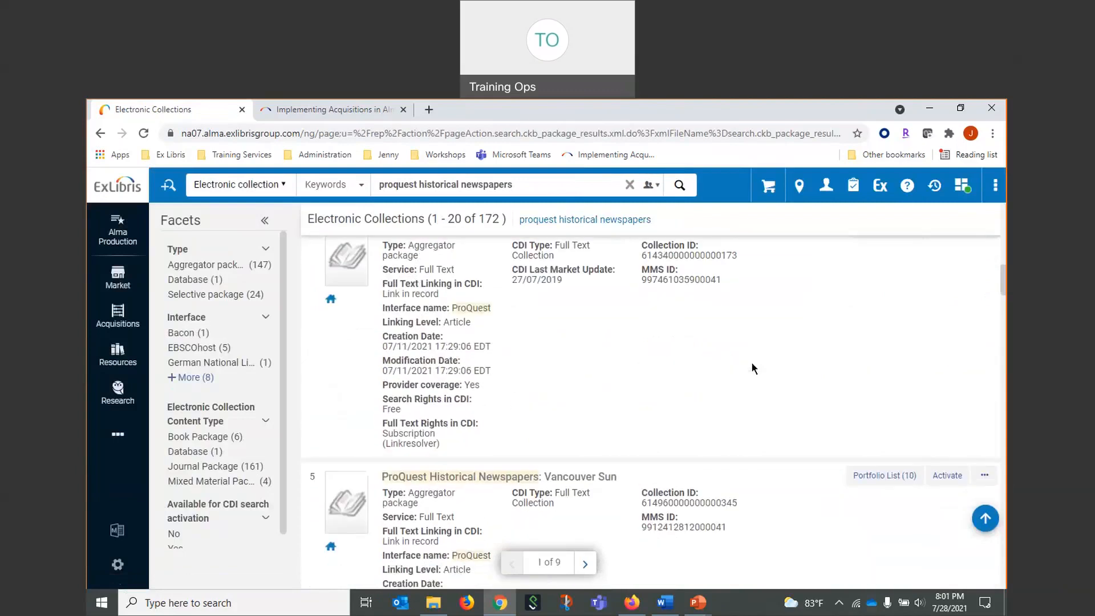
{"action": "scroll", "coordinate": [752, 368], "scroll_direction": "down", "scroll_amount": 7}
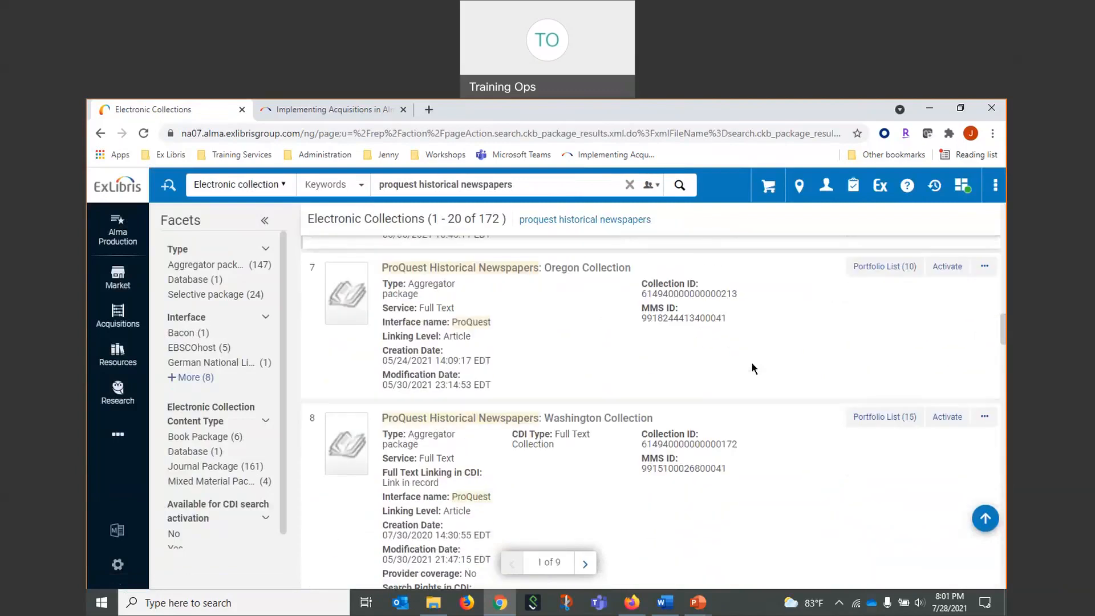
{"action": "scroll", "coordinate": [751, 368], "scroll_direction": "down", "scroll_amount": 8}
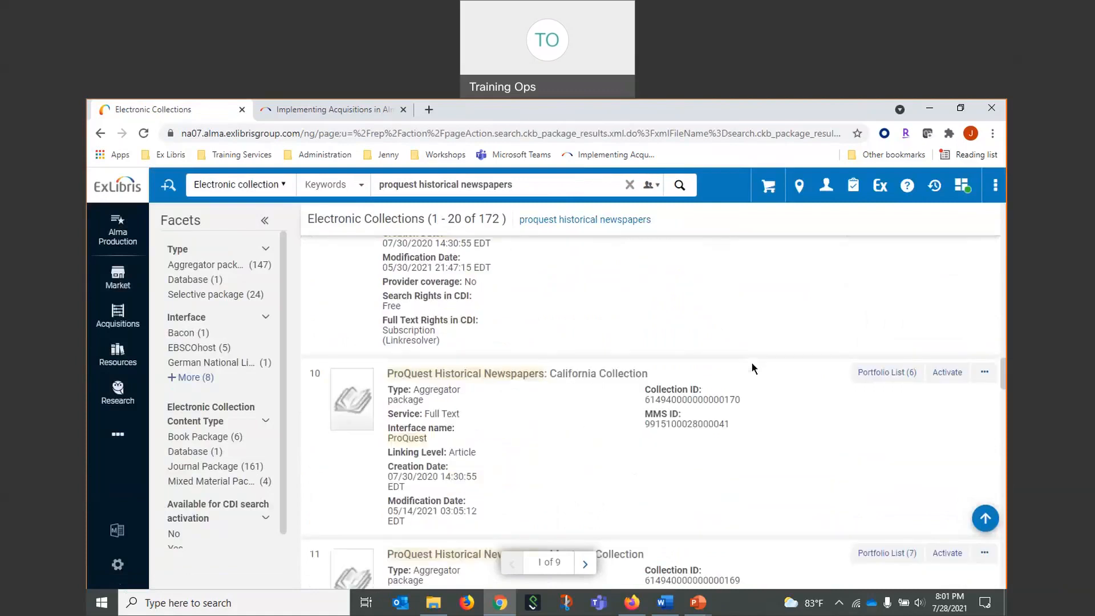
{"action": "scroll", "coordinate": [751, 368], "scroll_direction": "down", "scroll_amount": 7}
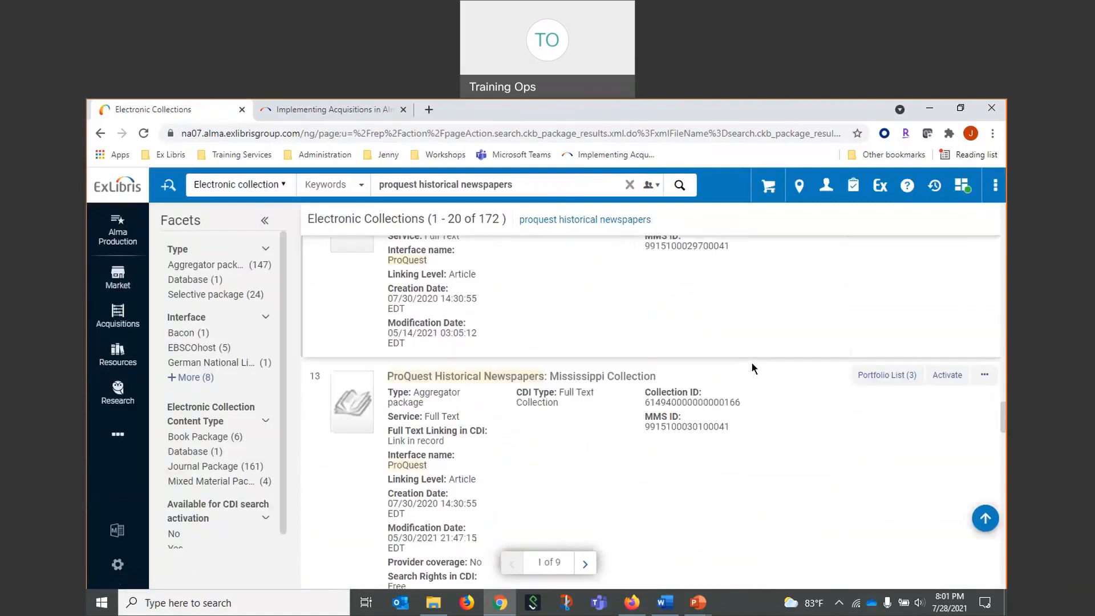
{"action": "scroll", "coordinate": [751, 367], "scroll_direction": "down", "scroll_amount": 8}
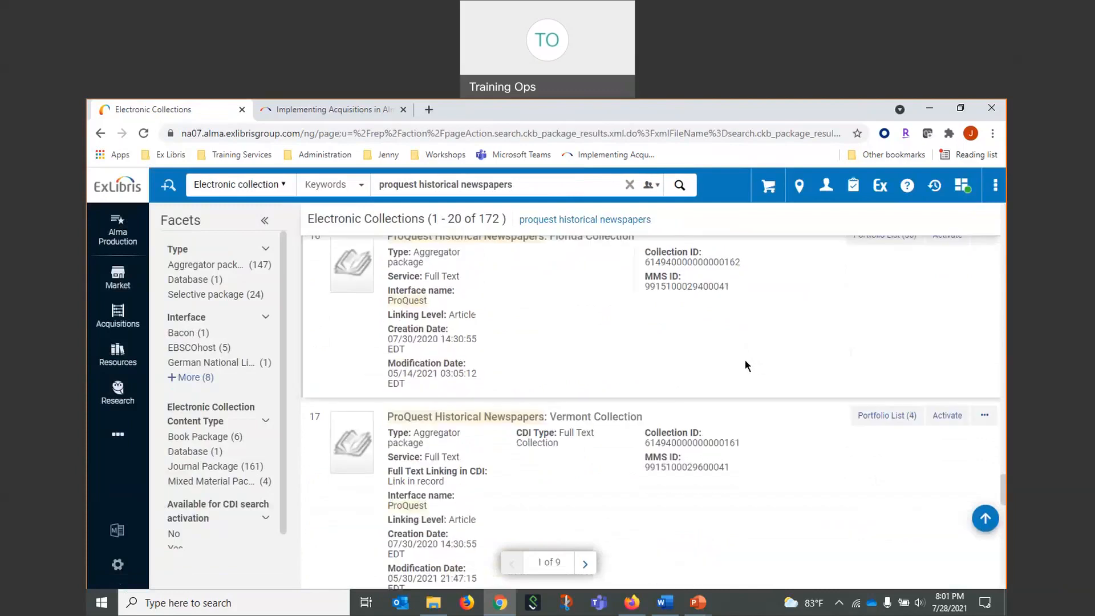
{"action": "scroll", "coordinate": [778, 355], "scroll_direction": "down", "scroll_amount": 5}
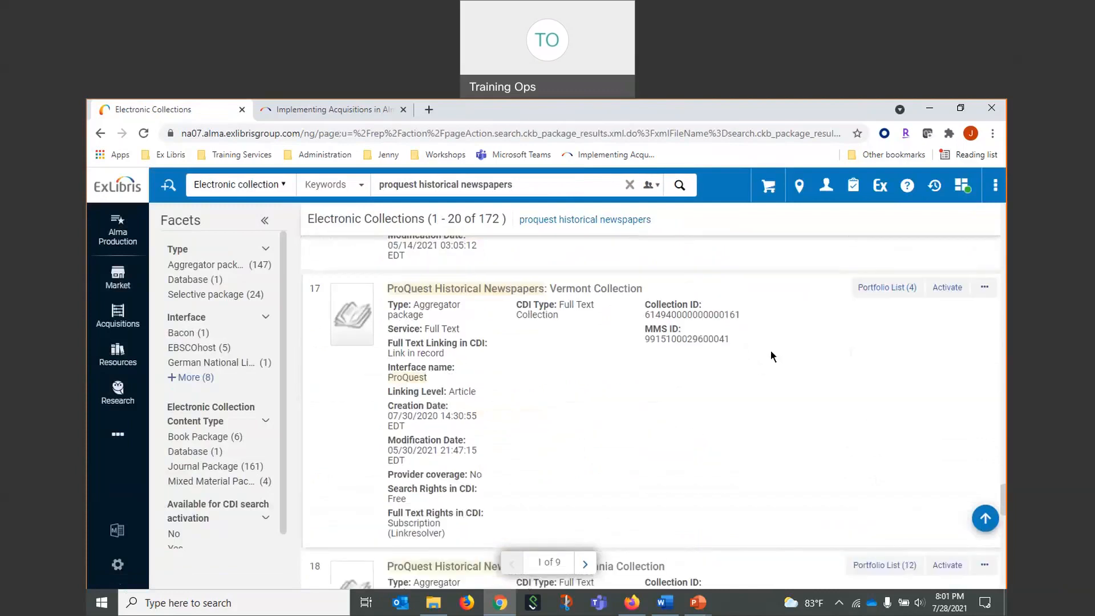
{"action": "scroll", "coordinate": [625, 435], "scroll_direction": "down", "scroll_amount": 10}
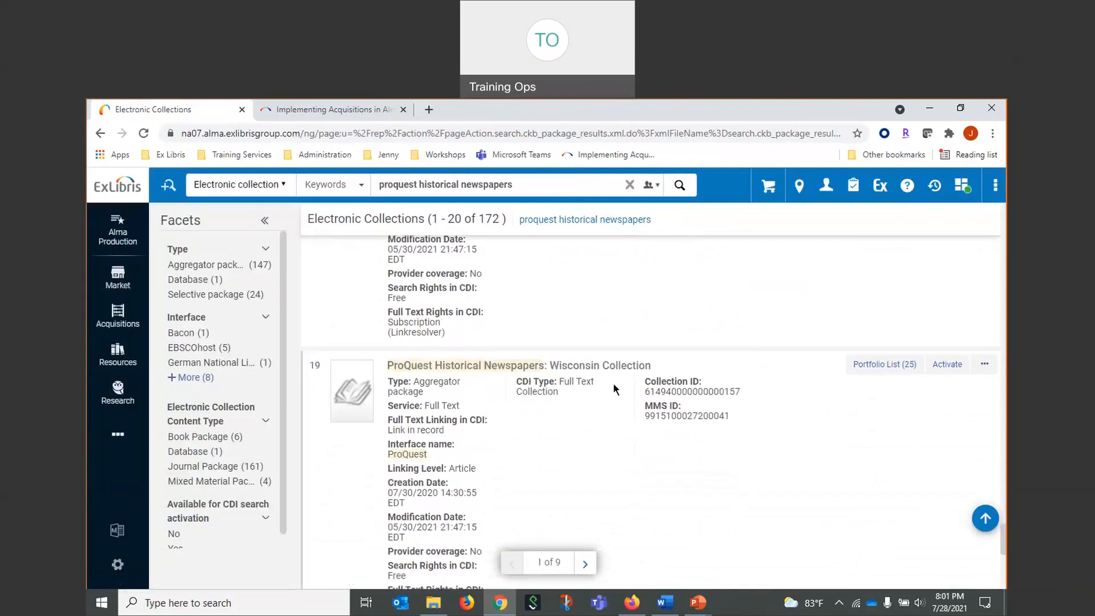
- Look through the second page of ProQuest Historical Newspapers results in the Community for a collection to order
{"action": "scroll", "coordinate": [614, 388], "scroll_direction": "down", "scroll_amount": 3}
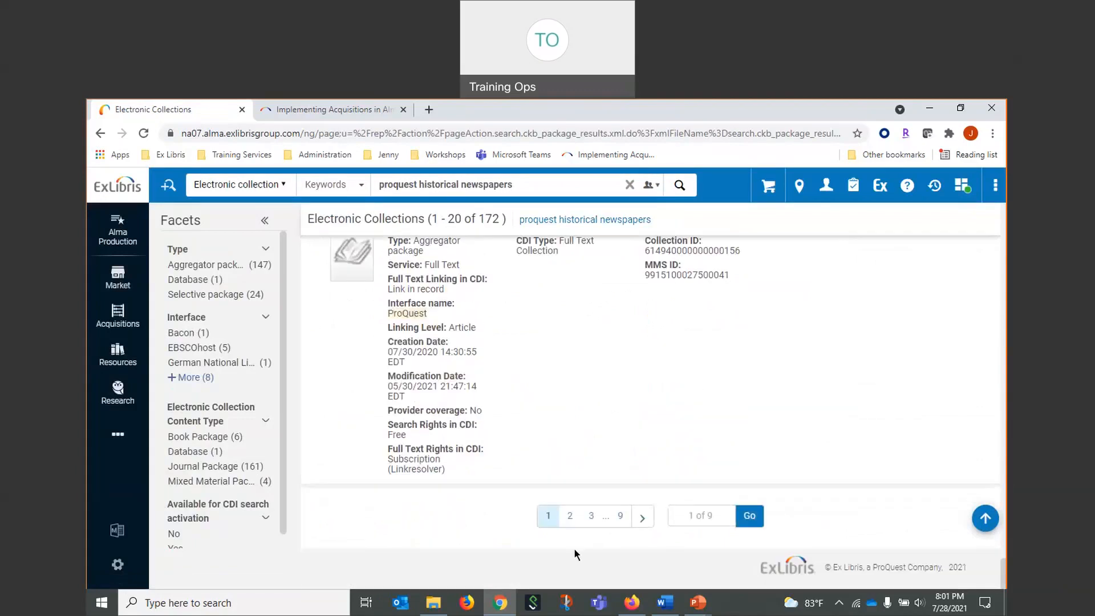
{"action": "left_click", "coordinate": [569, 517]}
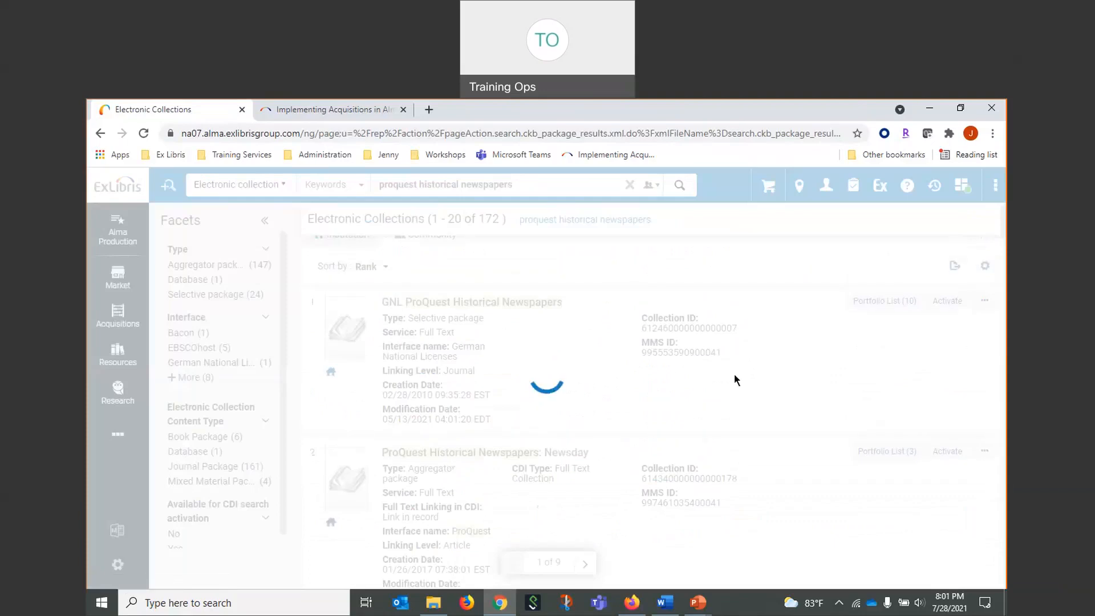
{"action": "scroll", "coordinate": [738, 365], "scroll_direction": "down", "scroll_amount": 10}
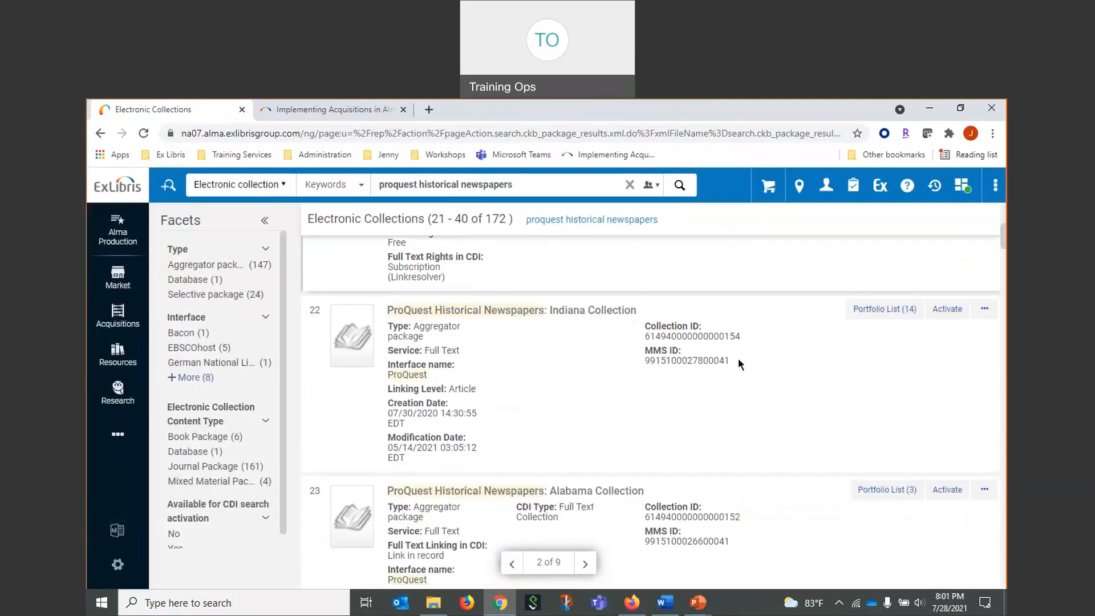
{"action": "scroll", "coordinate": [738, 364], "scroll_direction": "down", "scroll_amount": 8}
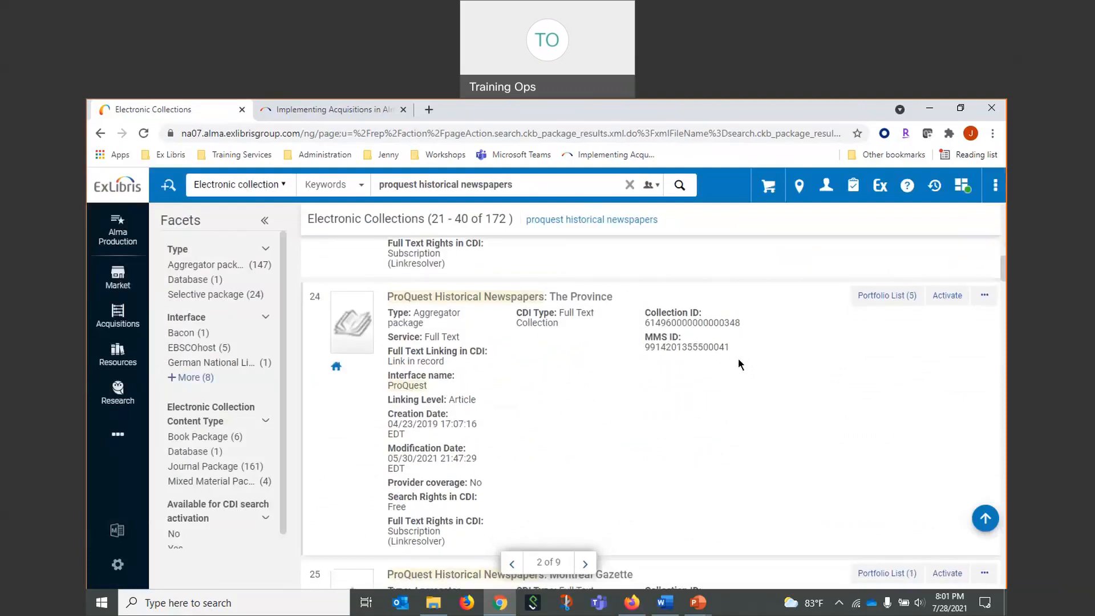
{"action": "scroll", "coordinate": [664, 342], "scroll_direction": "down", "scroll_amount": 8}
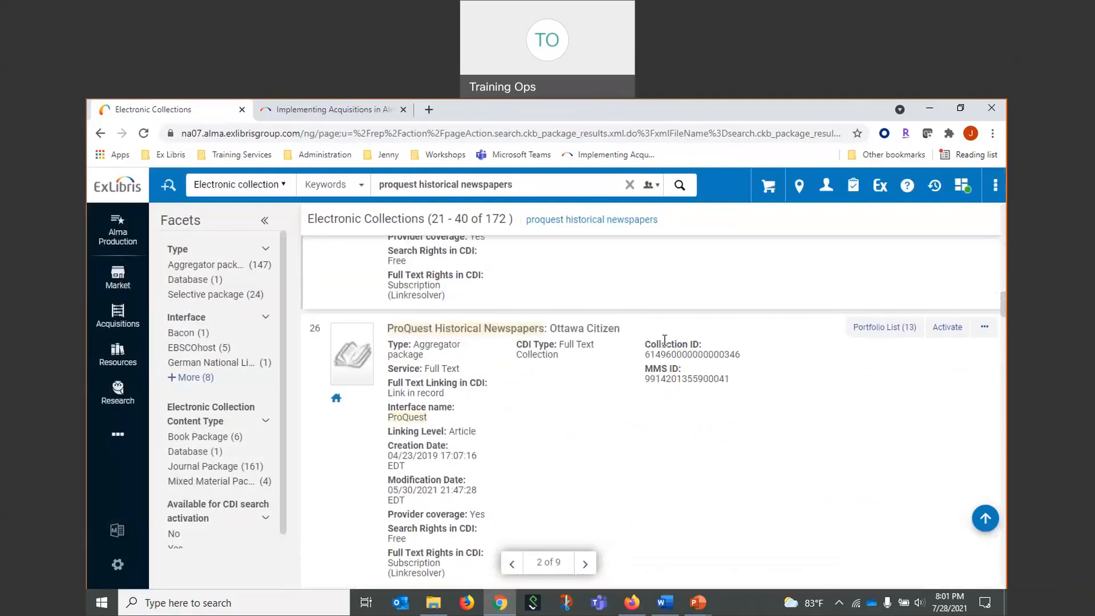
{"action": "scroll", "coordinate": [664, 341], "scroll_direction": "down", "scroll_amount": 10}
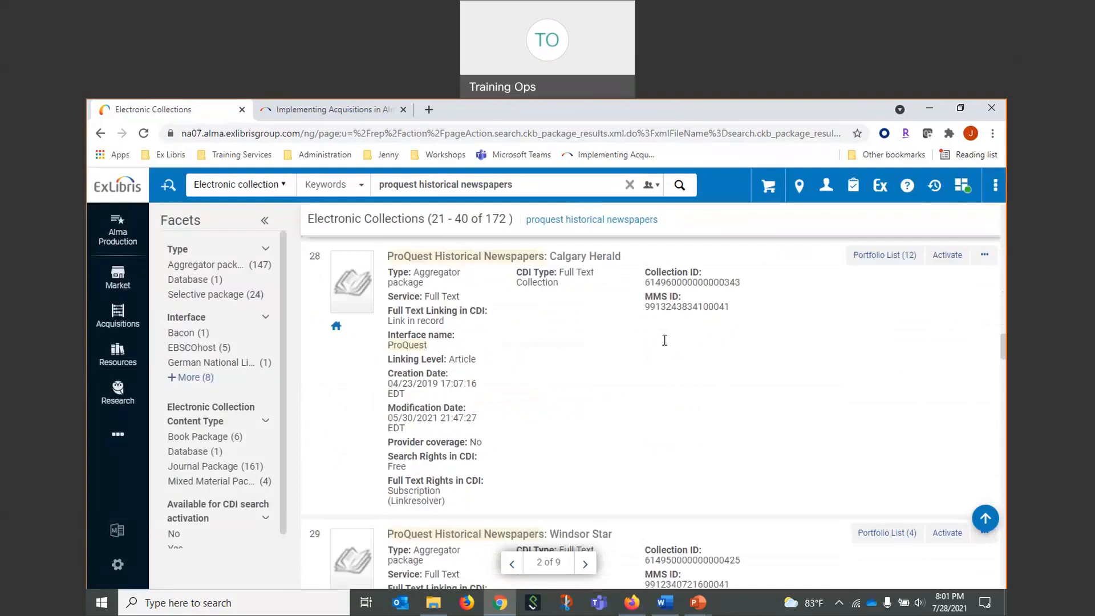
{"action": "scroll", "coordinate": [665, 345], "scroll_direction": "down", "scroll_amount": 10}
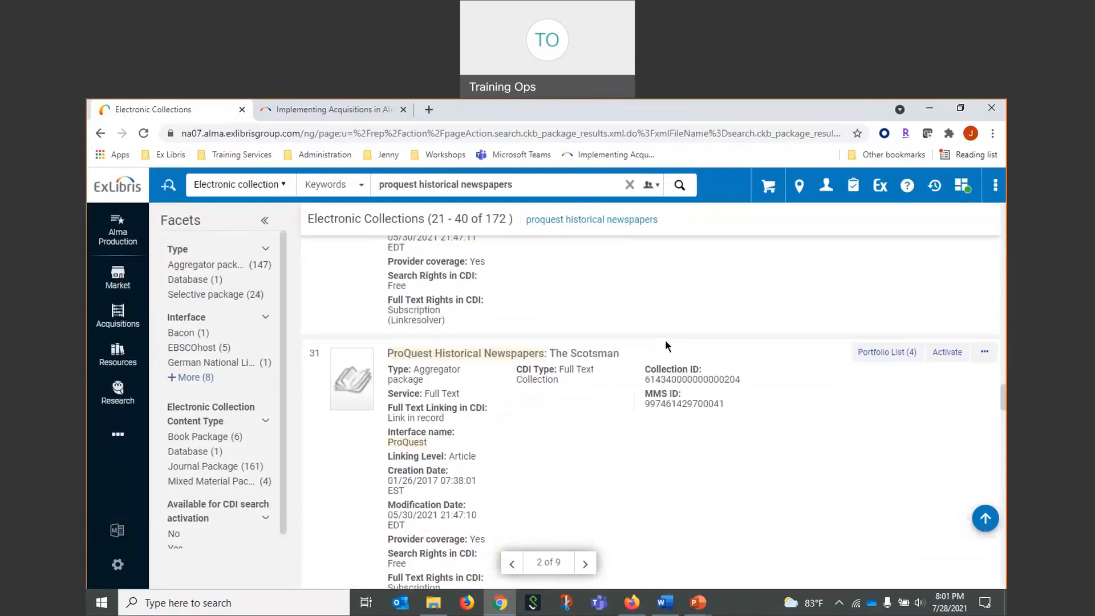
{"action": "scroll", "coordinate": [665, 345], "scroll_direction": "down", "scroll_amount": 8}
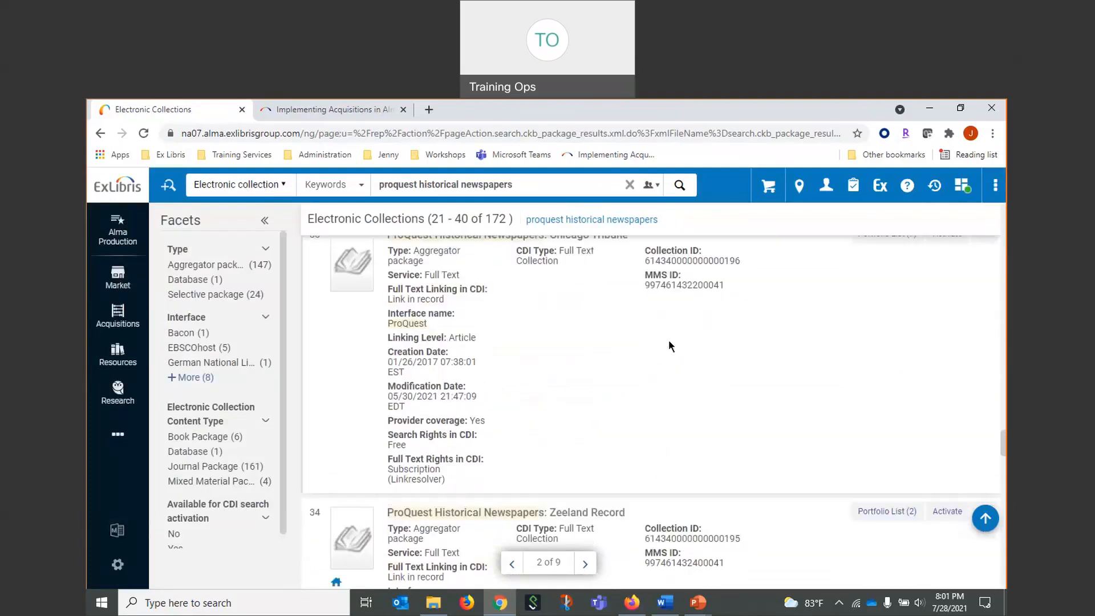
{"action": "scroll", "coordinate": [669, 345], "scroll_direction": "down", "scroll_amount": 10}
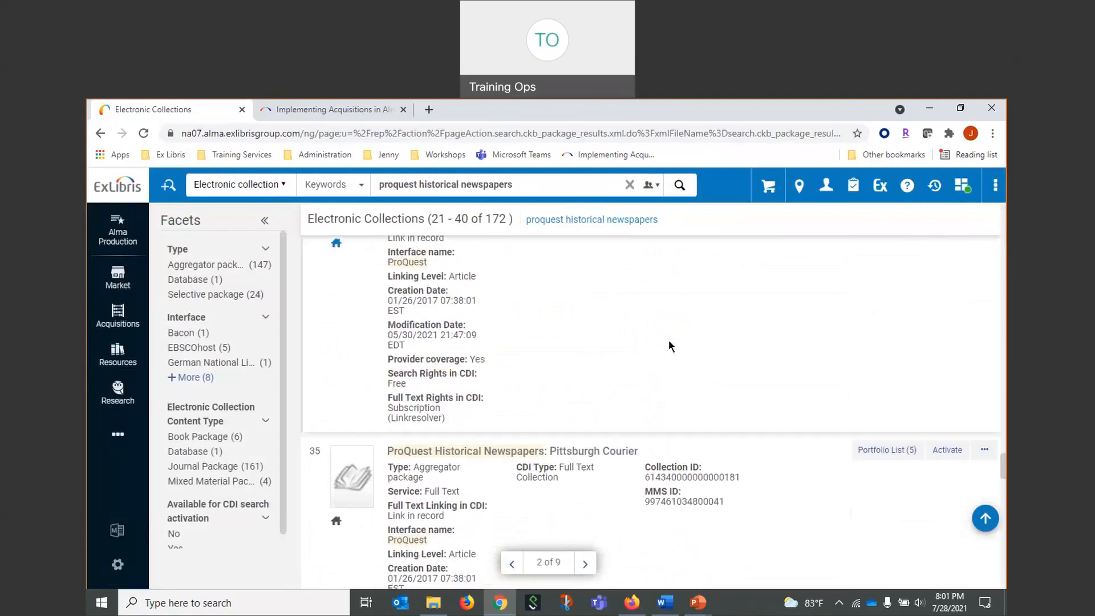
{"action": "scroll", "coordinate": [668, 339], "scroll_direction": "down", "scroll_amount": 10}
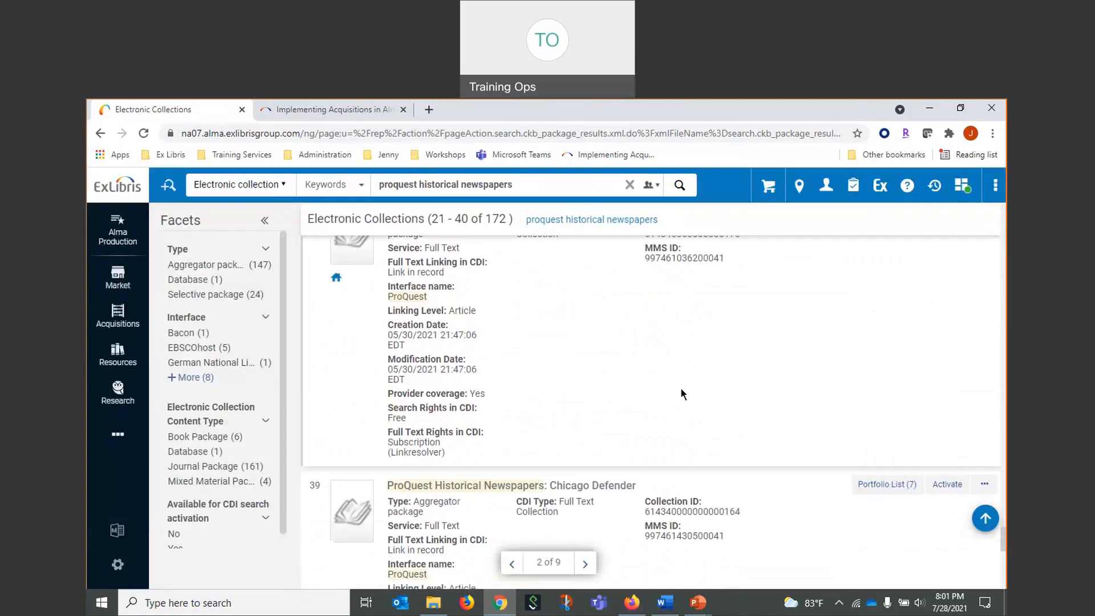
{"action": "scroll", "coordinate": [680, 387], "scroll_direction": "up", "scroll_amount": 20}
{"action": "scroll", "coordinate": [651, 359], "scroll_direction": "up", "scroll_amount": 20}
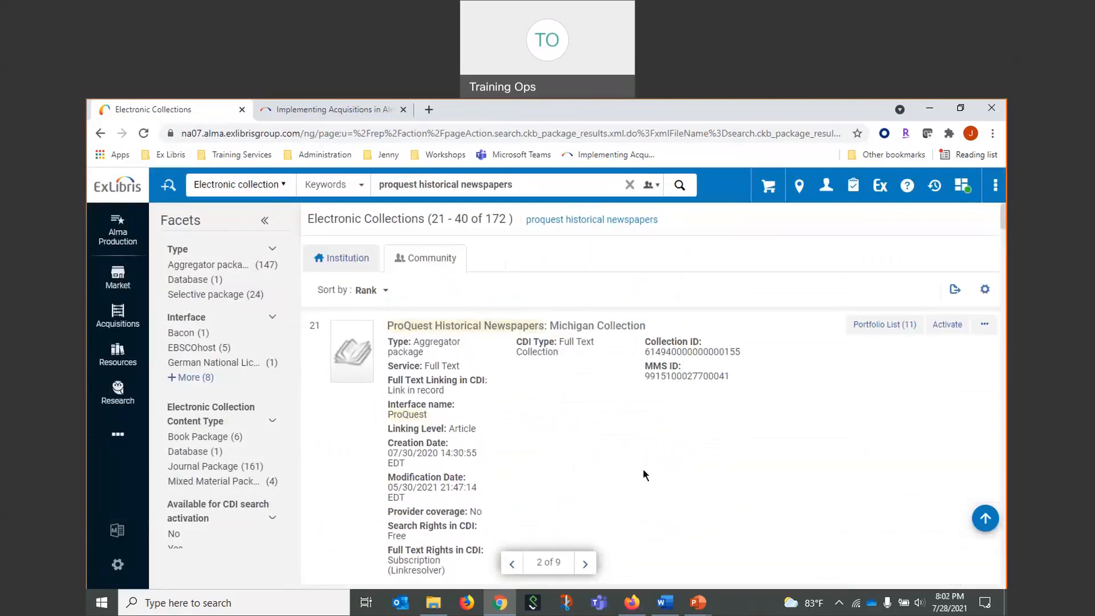
{"action": "scroll", "coordinate": [656, 400], "scroll_direction": "down", "scroll_amount": 15}
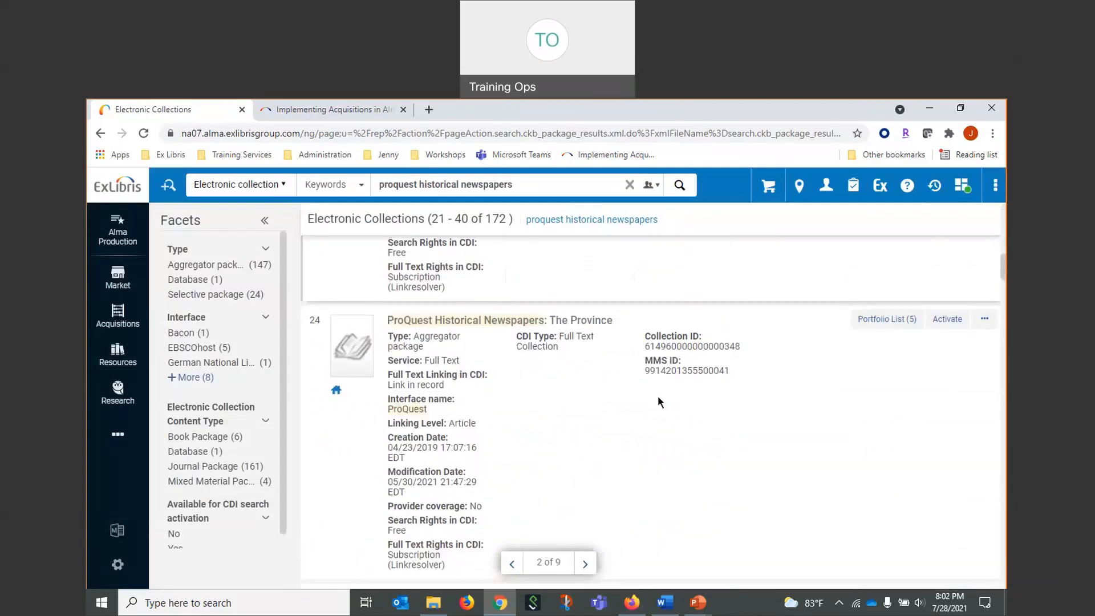
{"action": "scroll", "coordinate": [658, 400], "scroll_direction": "down", "scroll_amount": 15}
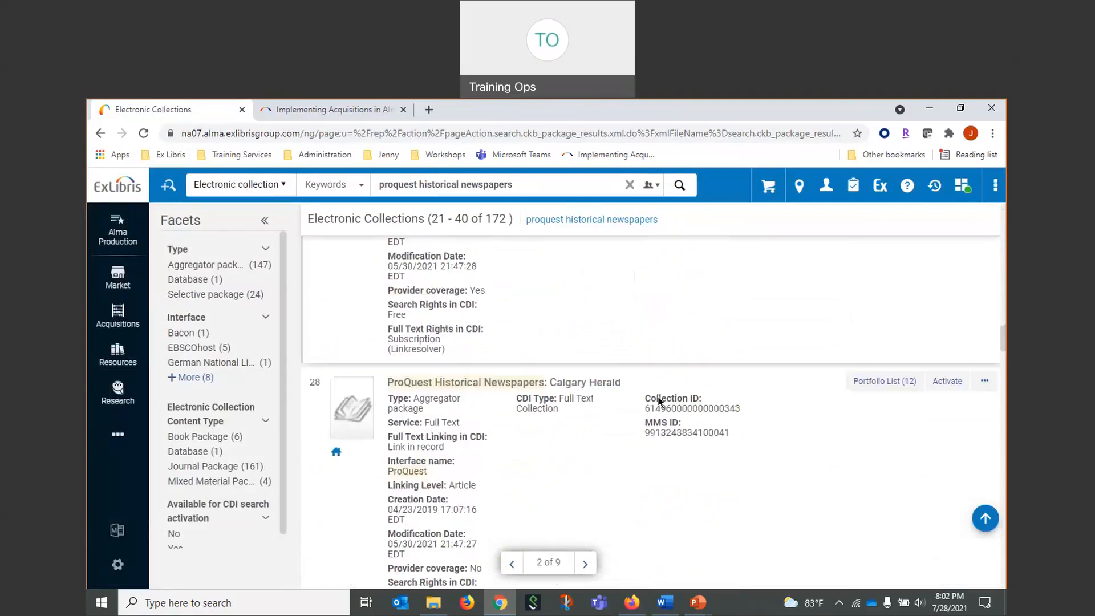
{"action": "scroll", "coordinate": [354, 342], "scroll_direction": "up", "scroll_amount": 4}
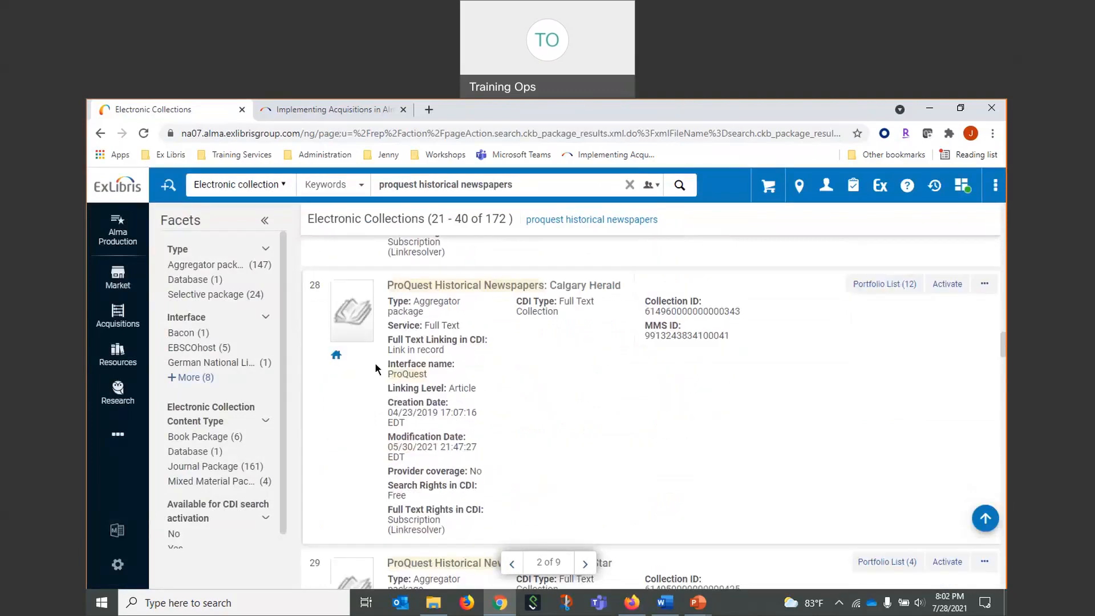
{"action": "scroll", "coordinate": [603, 388], "scroll_direction": "down", "scroll_amount": 10}
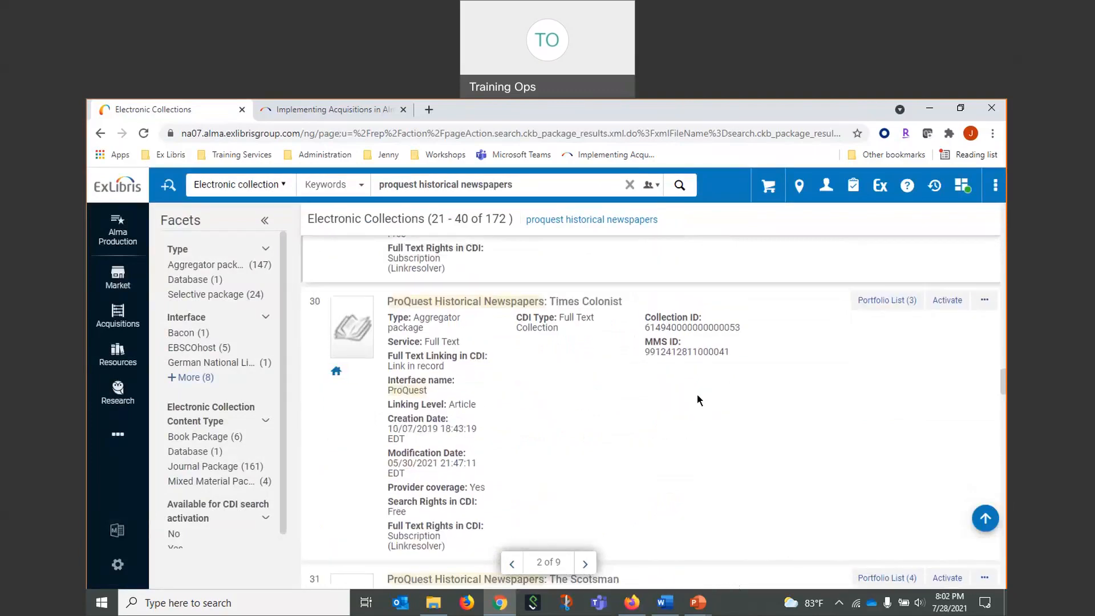
{"action": "scroll", "coordinate": [584, 394], "scroll_direction": "down", "scroll_amount": 8}
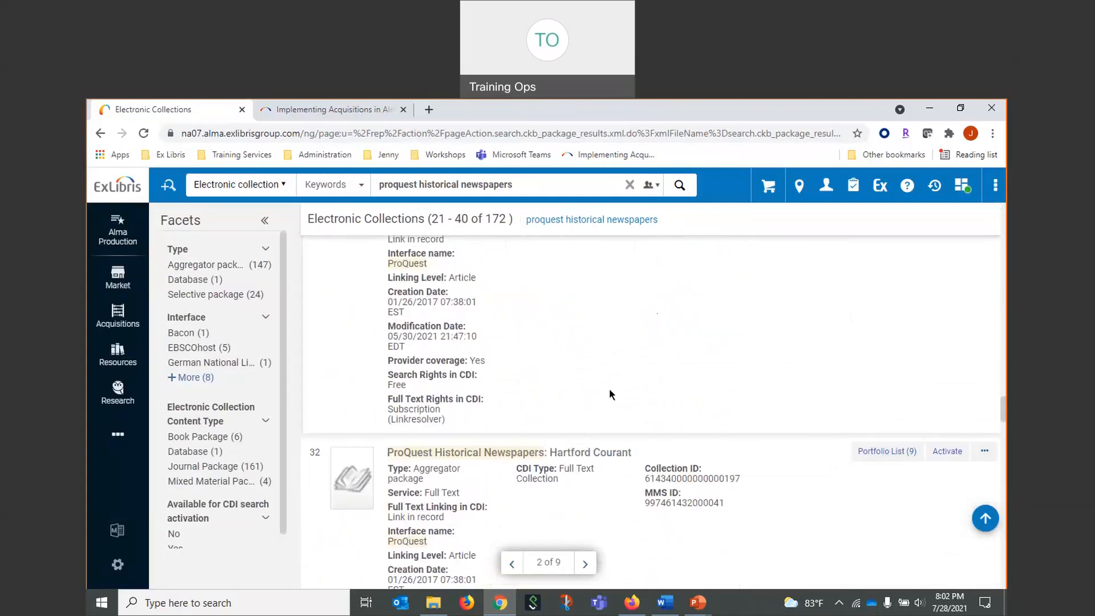
{"action": "scroll", "coordinate": [621, 385], "scroll_direction": "up", "scroll_amount": 4}
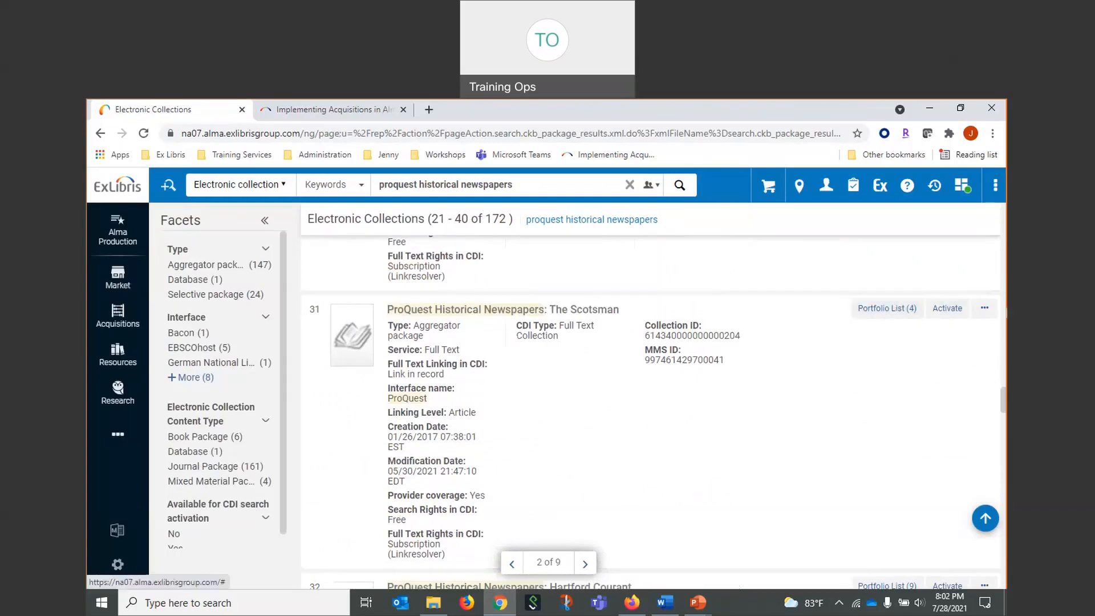
- Order the ProQuest Historical Newspapers: The Scotsman collection, creating a PO line of type Electronic Collection - Subscription
{"action": "left_click", "coordinate": [984, 308]}
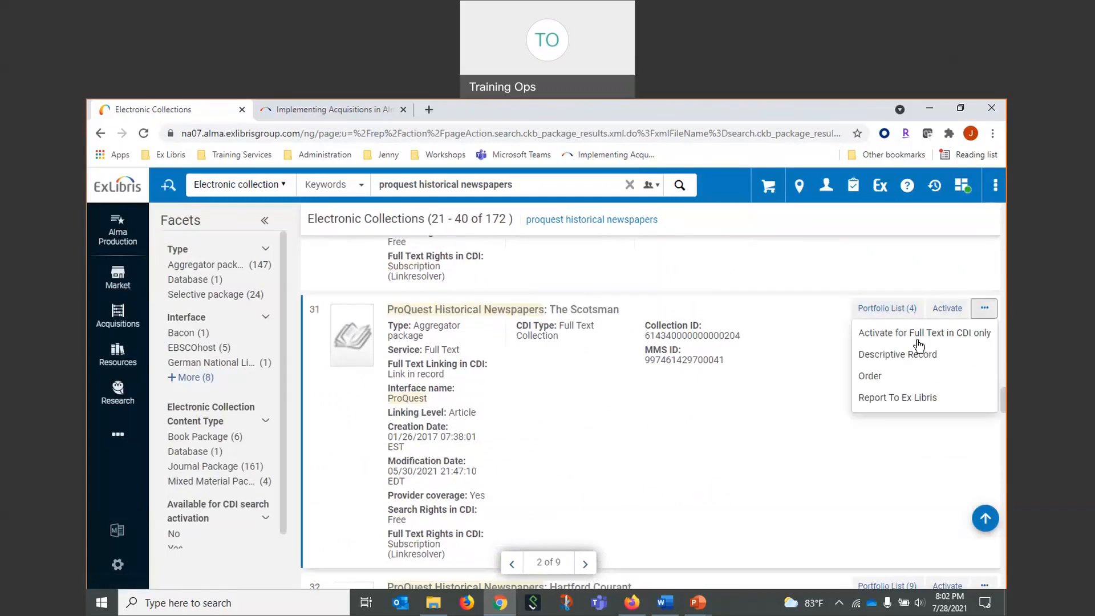
{"action": "left_click", "coordinate": [876, 377]}
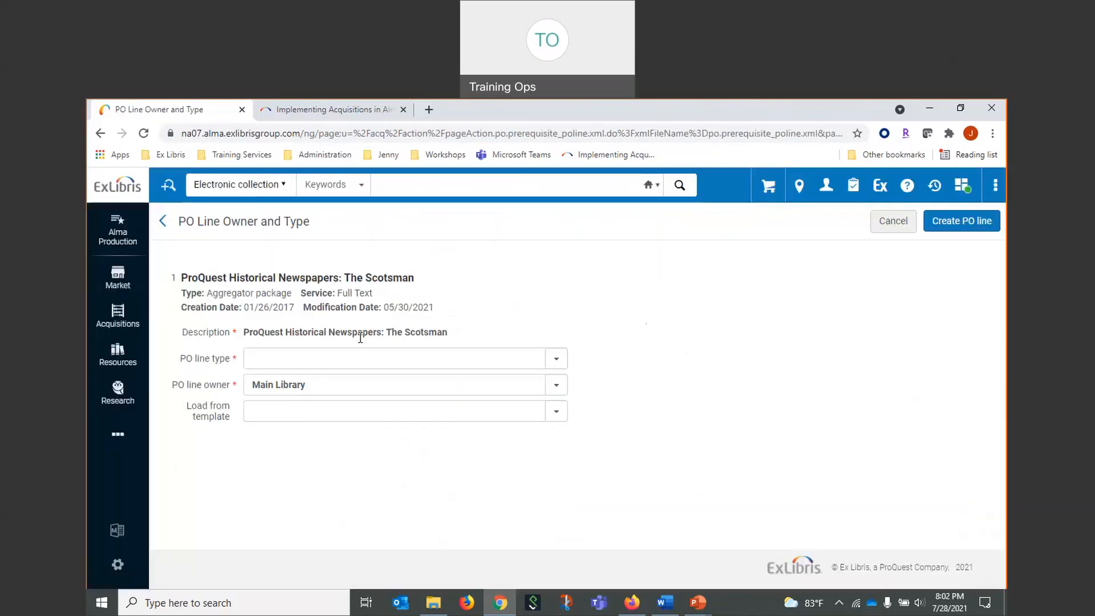
{"action": "left_click", "coordinate": [335, 359]}
{"action": "left_click", "coordinate": [294, 388]}
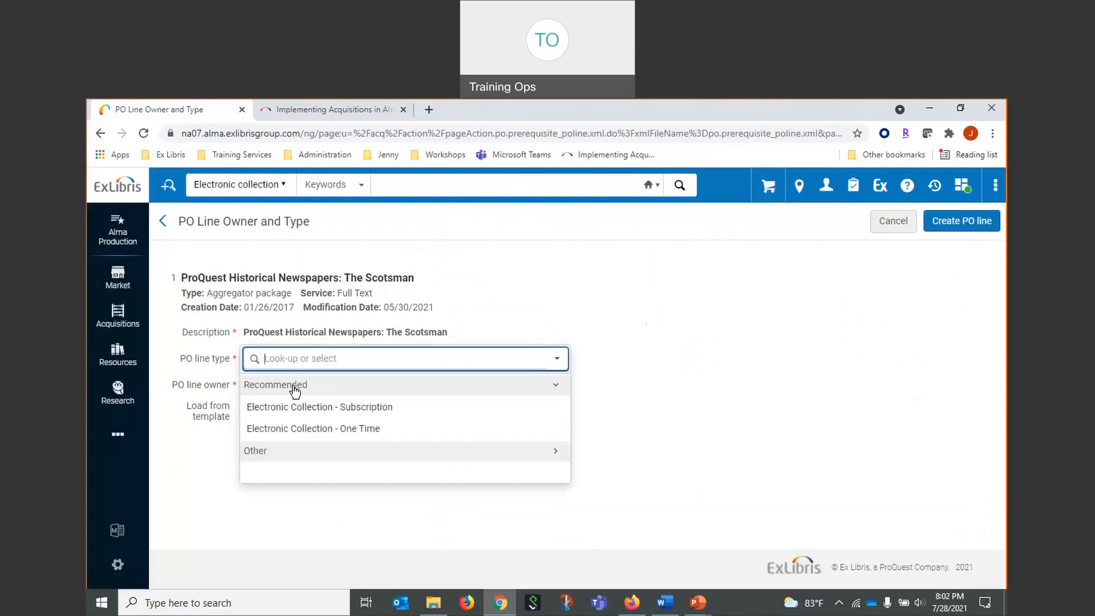
{"action": "left_click", "coordinate": [306, 408]}
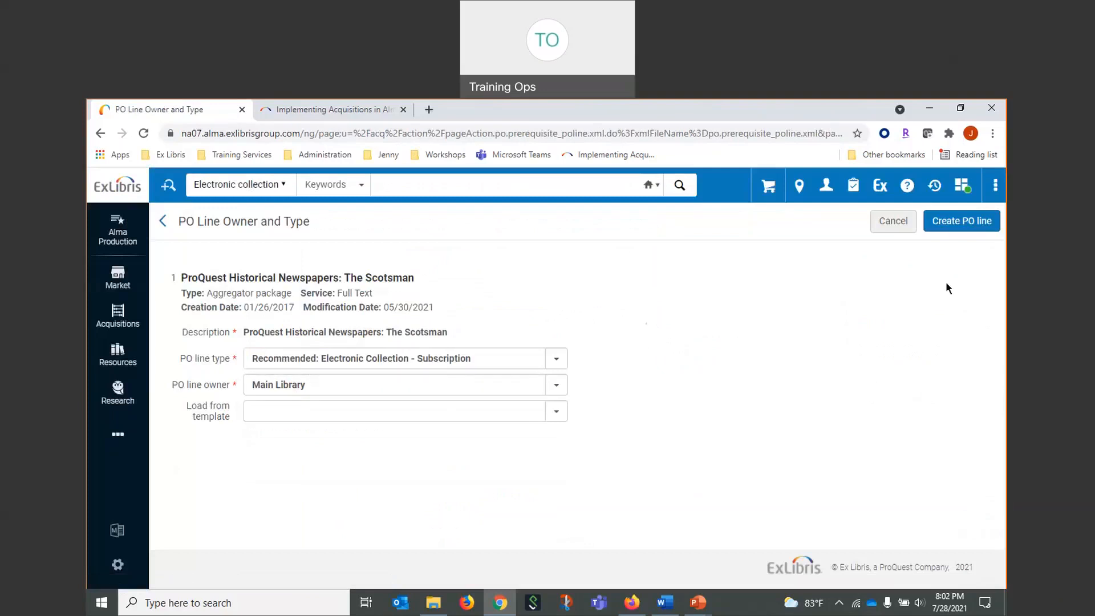
{"action": "left_click", "coordinate": [969, 228]}
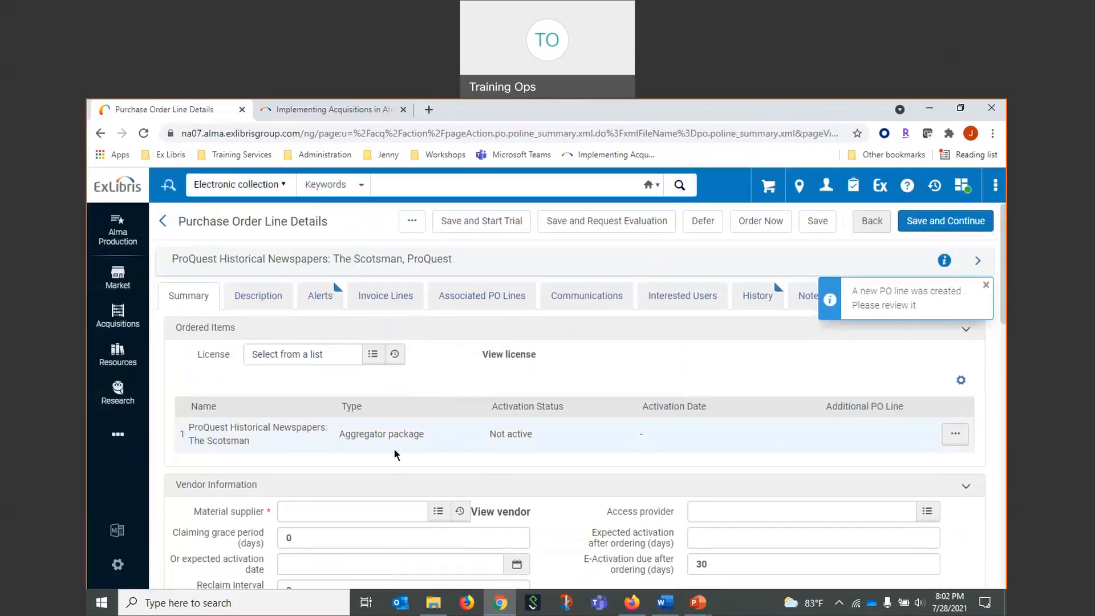
- Set the PO line's material supplier to ProQuest Company and its list price to 240.00 USD
{"action": "left_click", "coordinate": [319, 511]}
{"action": "left_click", "coordinate": [330, 529]}
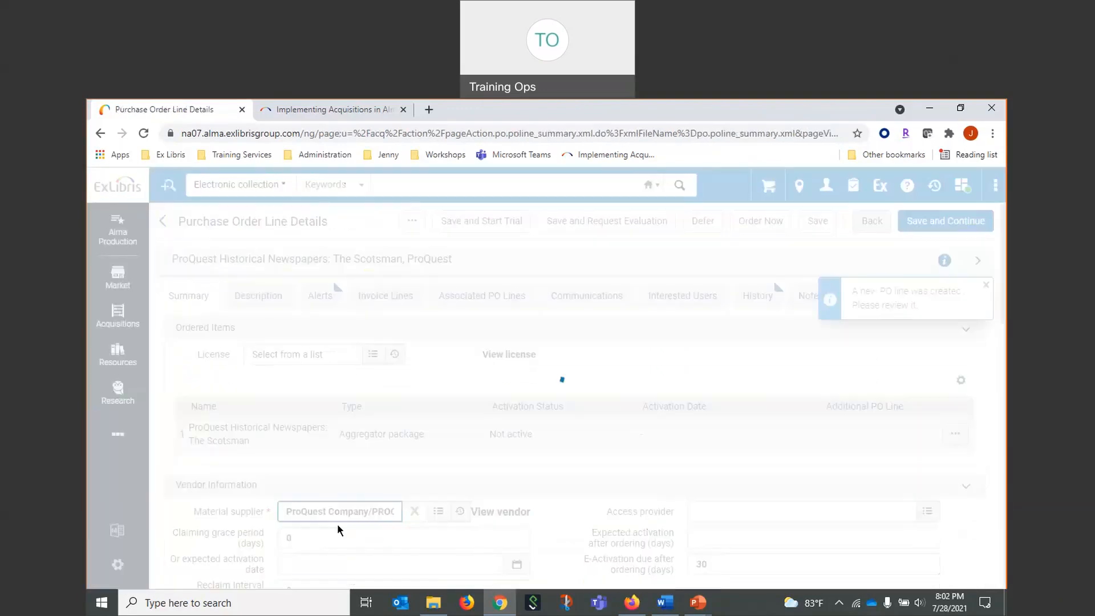
{"action": "scroll", "coordinate": [531, 424], "scroll_direction": "down", "scroll_amount": 4}
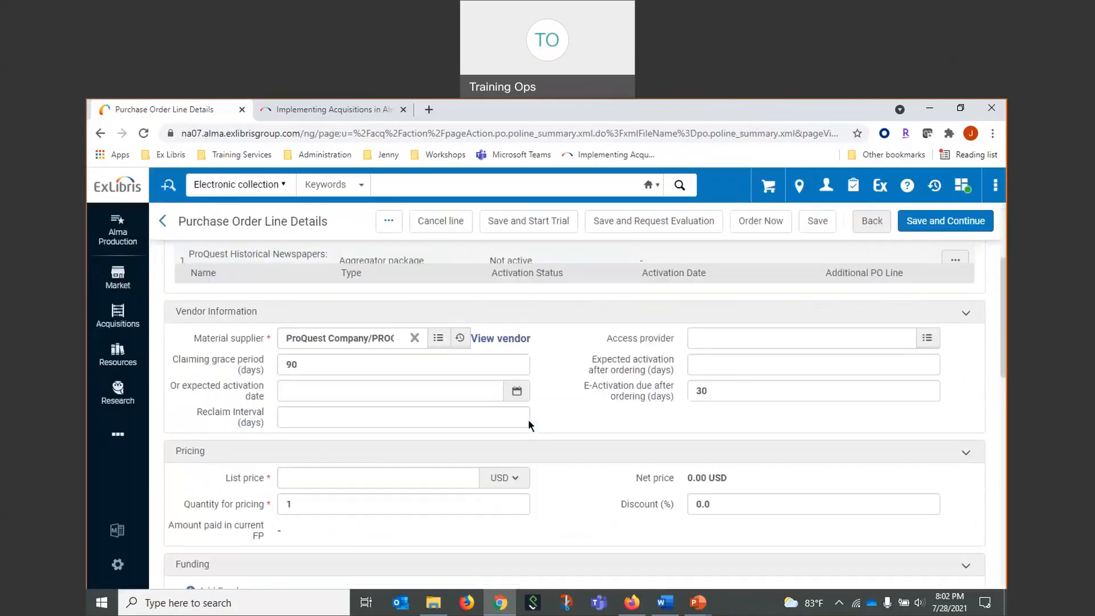
{"action": "left_click", "coordinate": [326, 449]}
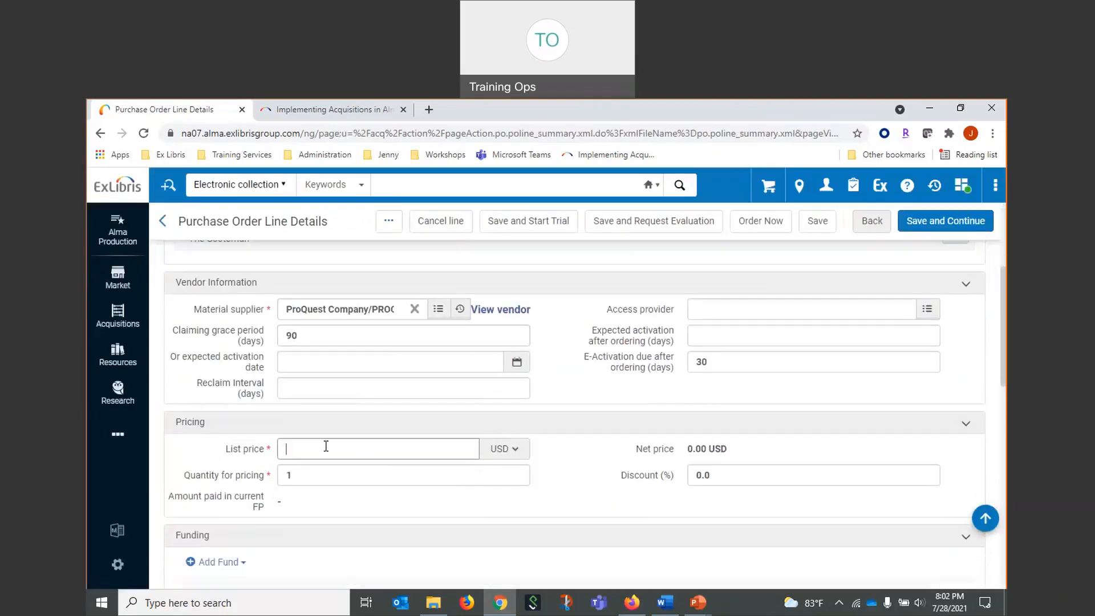
{"action": "type", "text": "240.00"}
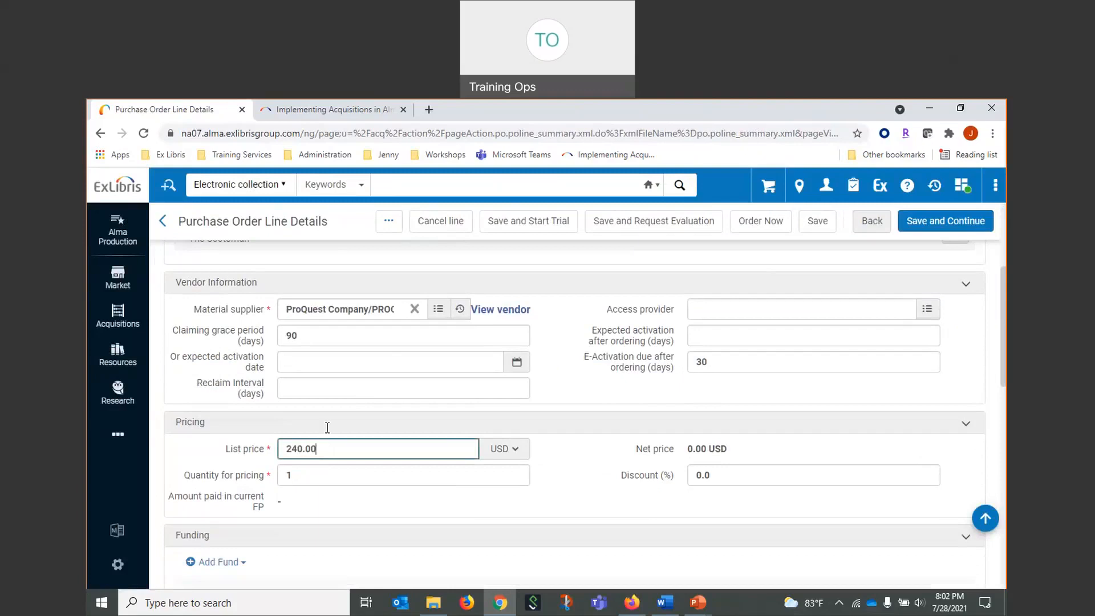
{"action": "left_click", "coordinate": [566, 475]}
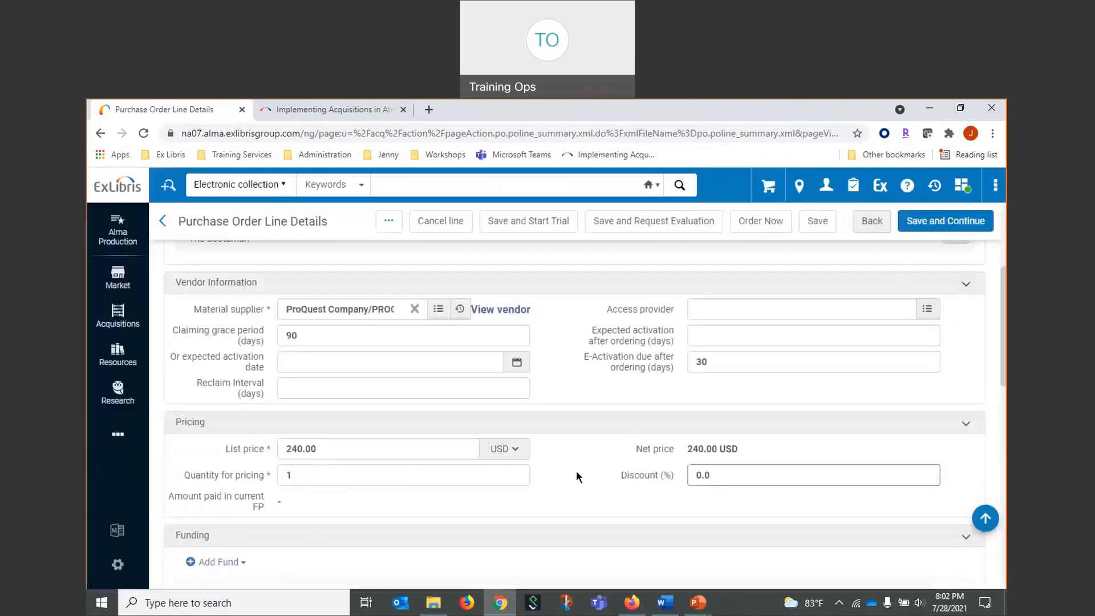
- Add the M: Social Sciences (MSS) fund to the PO line for the full 240.00 USD
{"action": "scroll", "coordinate": [269, 420], "scroll_direction": "down", "scroll_amount": 3}
{"action": "left_click", "coordinate": [218, 360]}
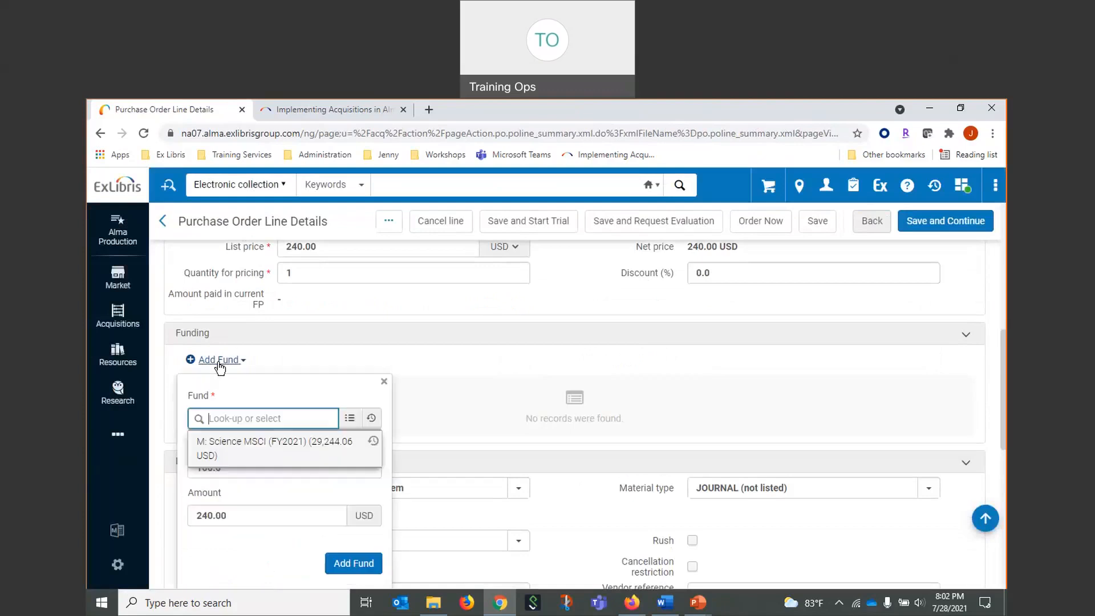
{"action": "left_click", "coordinate": [350, 418]}
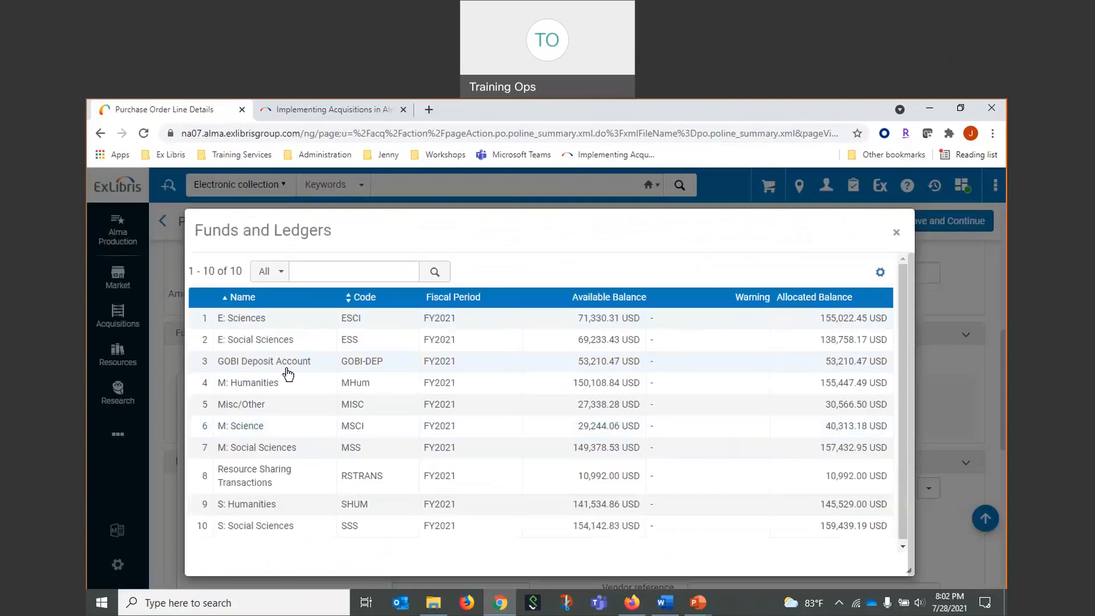
{"action": "left_click", "coordinate": [251, 447]}
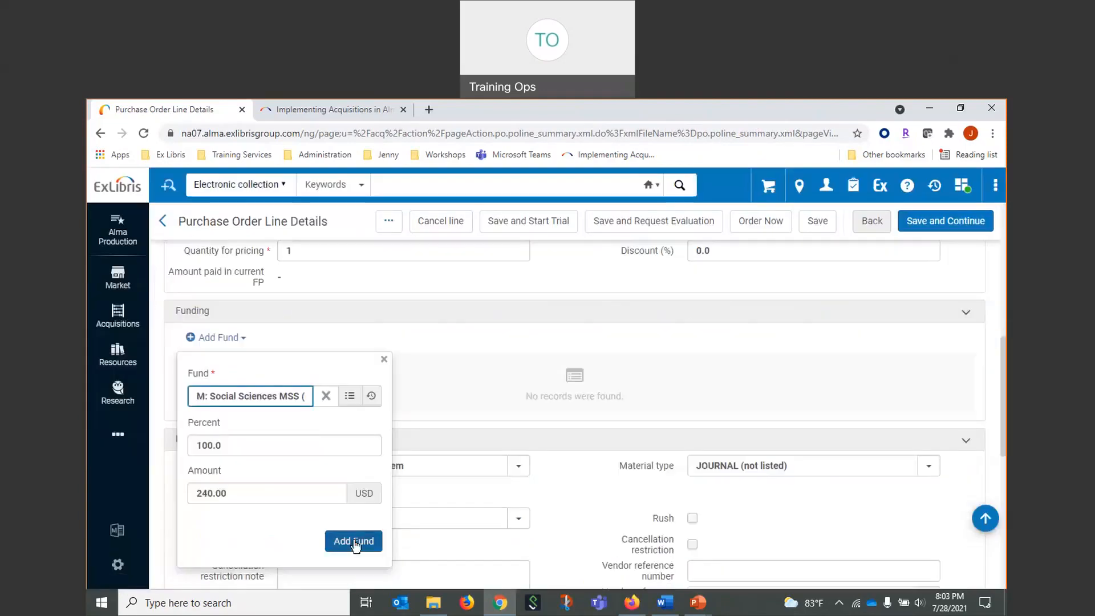
{"action": "left_click", "coordinate": [354, 542]}
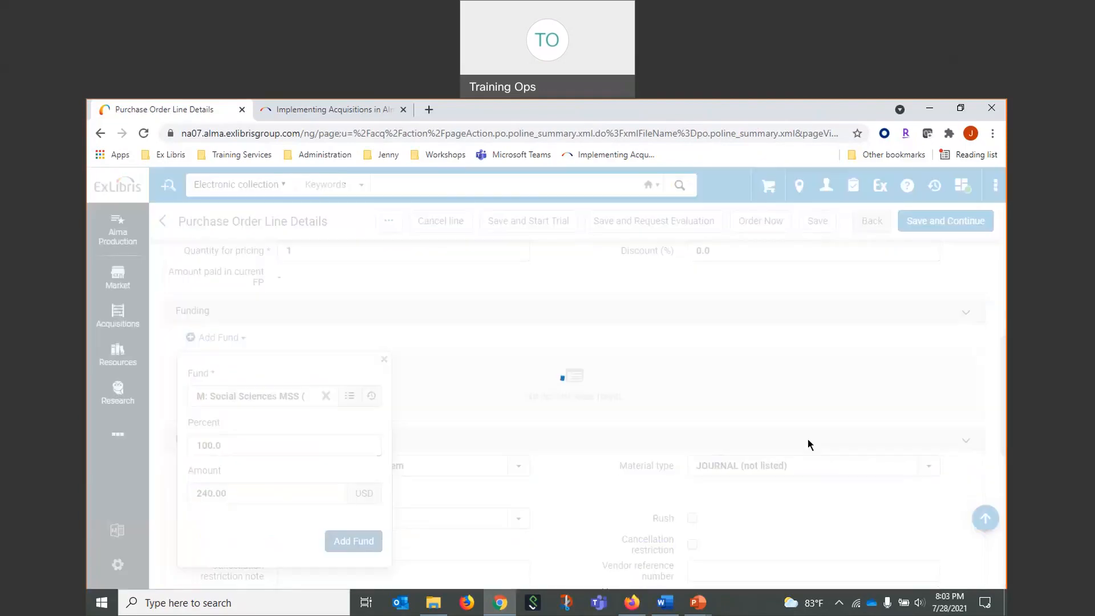
- Review the material type choices and the remaining details of the PO line down to its renewal settings
{"action": "scroll", "coordinate": [807, 428], "scroll_direction": "down", "scroll_amount": 3}
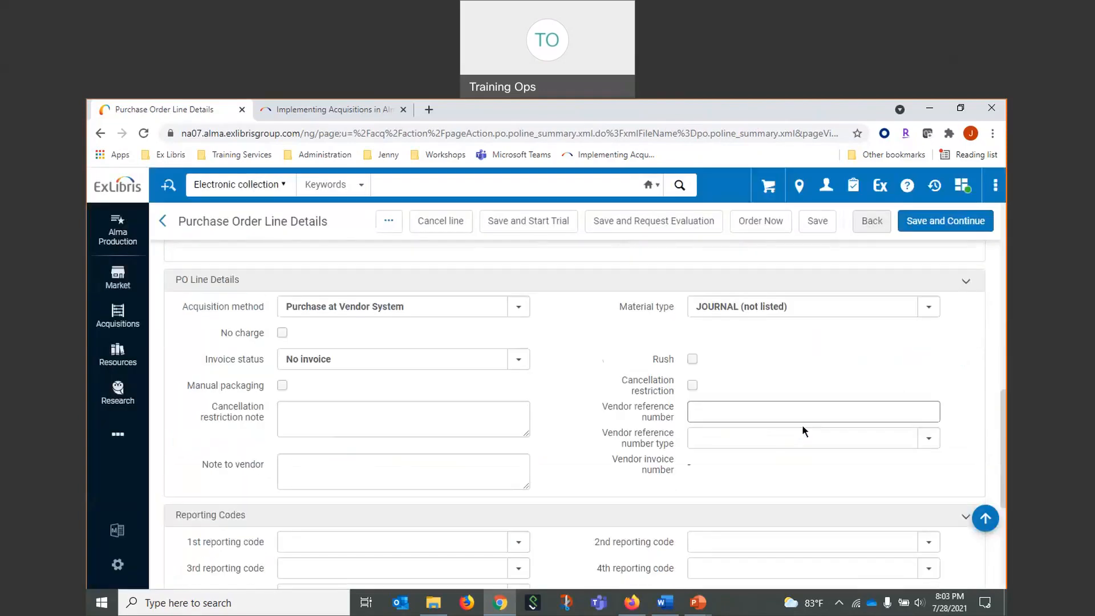
{"action": "left_click", "coordinate": [821, 374]}
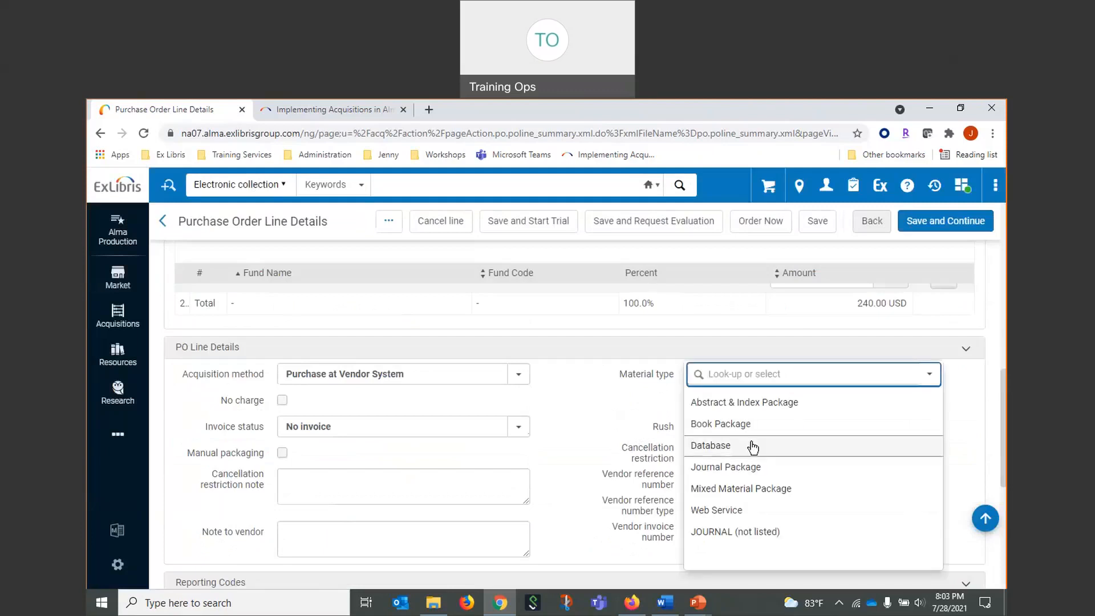
{"action": "left_click", "coordinate": [977, 398]}
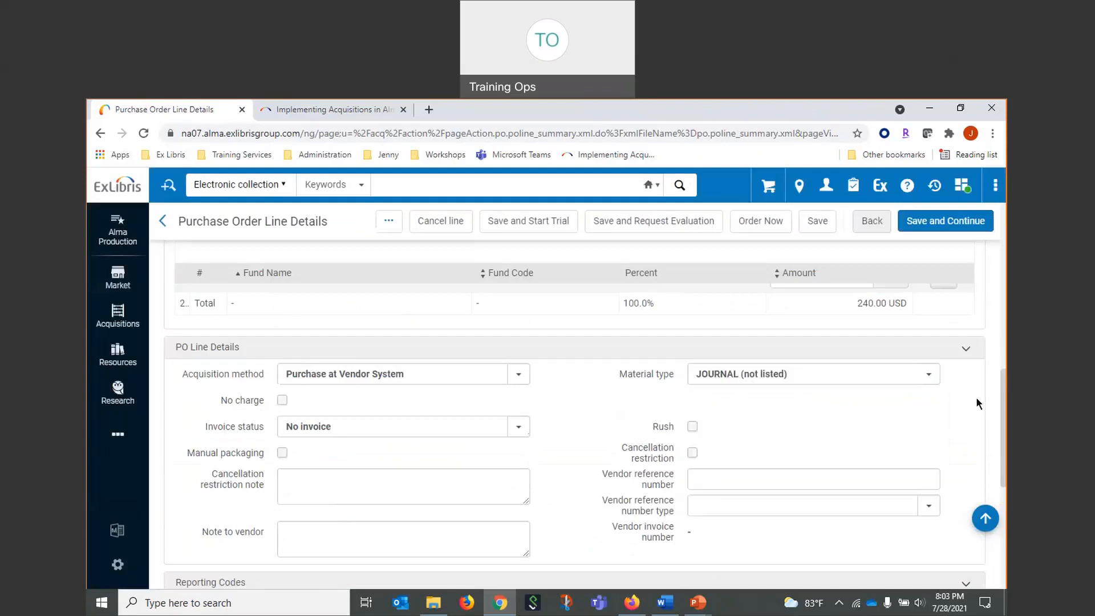
{"action": "scroll", "coordinate": [464, 436], "scroll_direction": "down", "scroll_amount": 4}
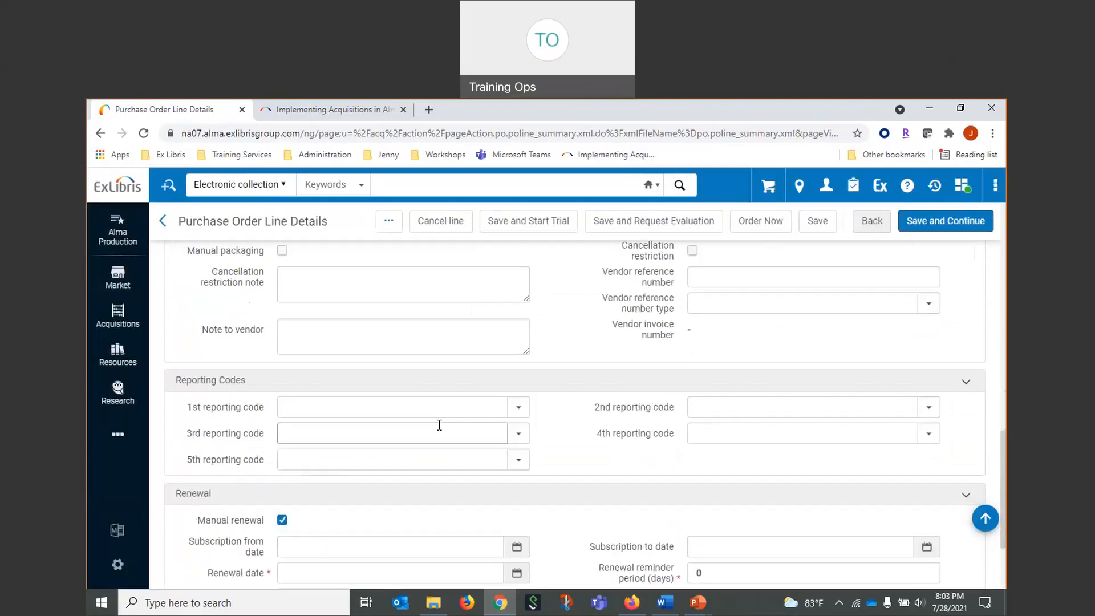
- Set the PO line's 1st reporting code to Arts & Humanities and its 2nd reporting code to History
{"action": "left_click", "coordinate": [421, 411]}
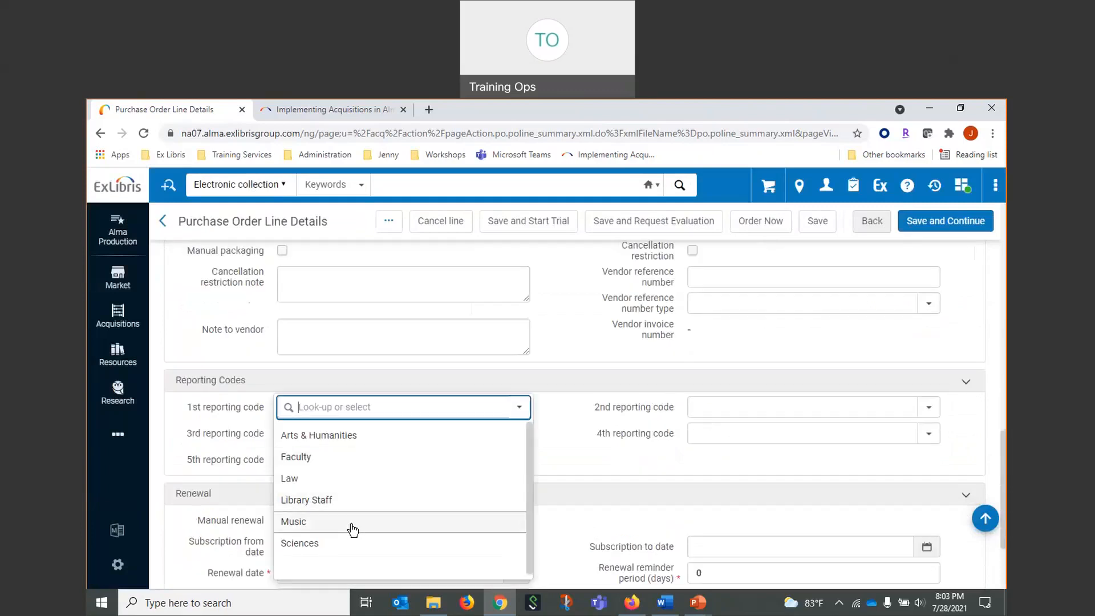
{"action": "left_click", "coordinate": [339, 436]}
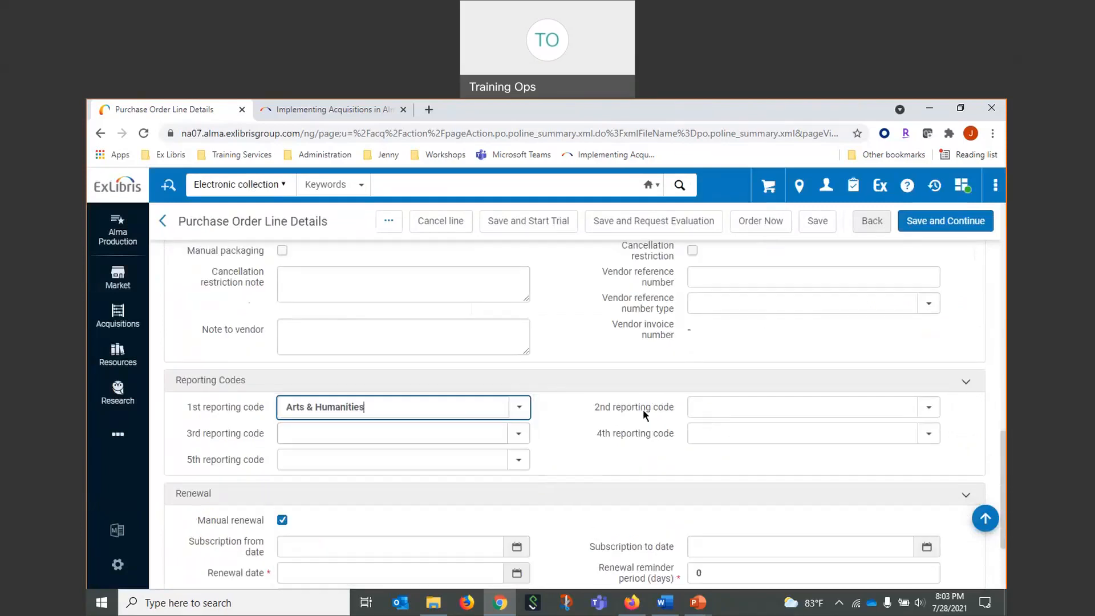
{"action": "left_click", "coordinate": [709, 409]}
{"action": "scroll", "coordinate": [744, 484], "scroll_direction": "down", "scroll_amount": 1}
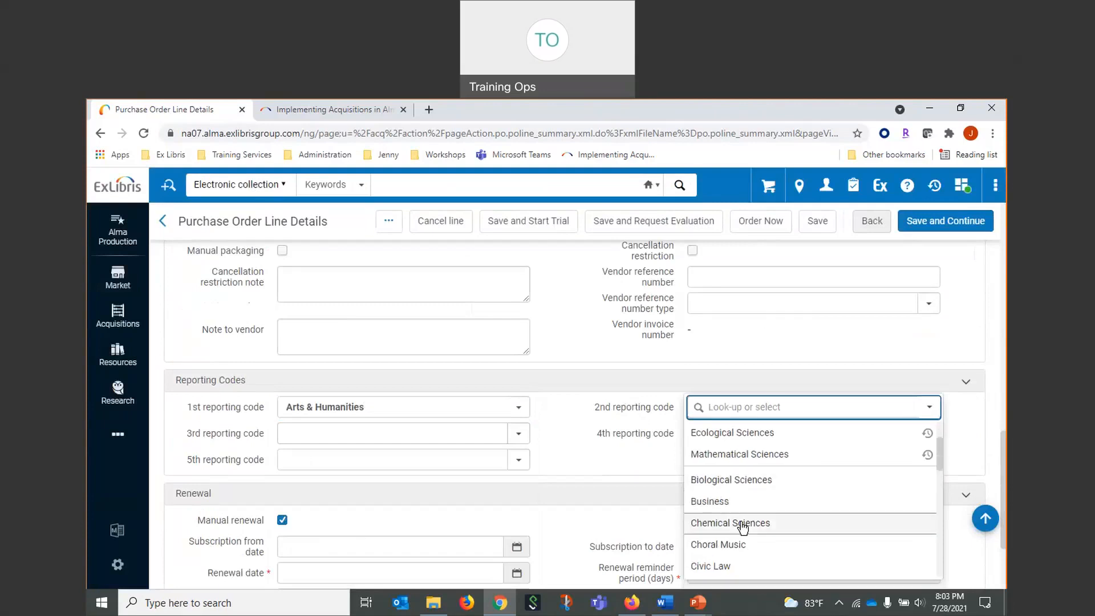
{"action": "scroll", "coordinate": [741, 528], "scroll_direction": "down", "scroll_amount": 1}
{"action": "scroll", "coordinate": [740, 536], "scroll_direction": "down", "scroll_amount": 3}
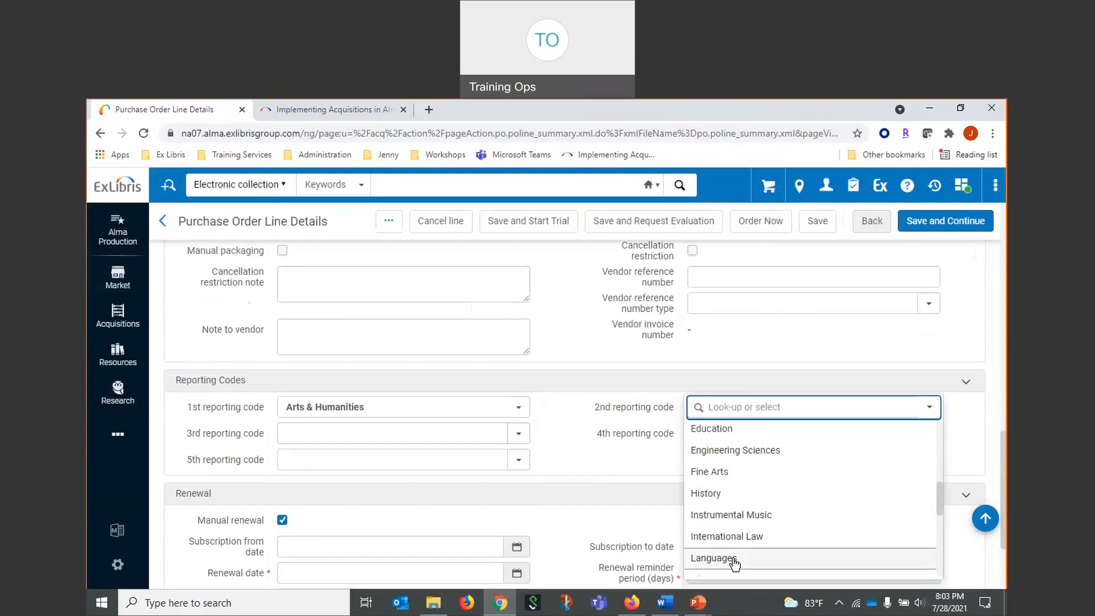
{"action": "left_click", "coordinate": [740, 493]}
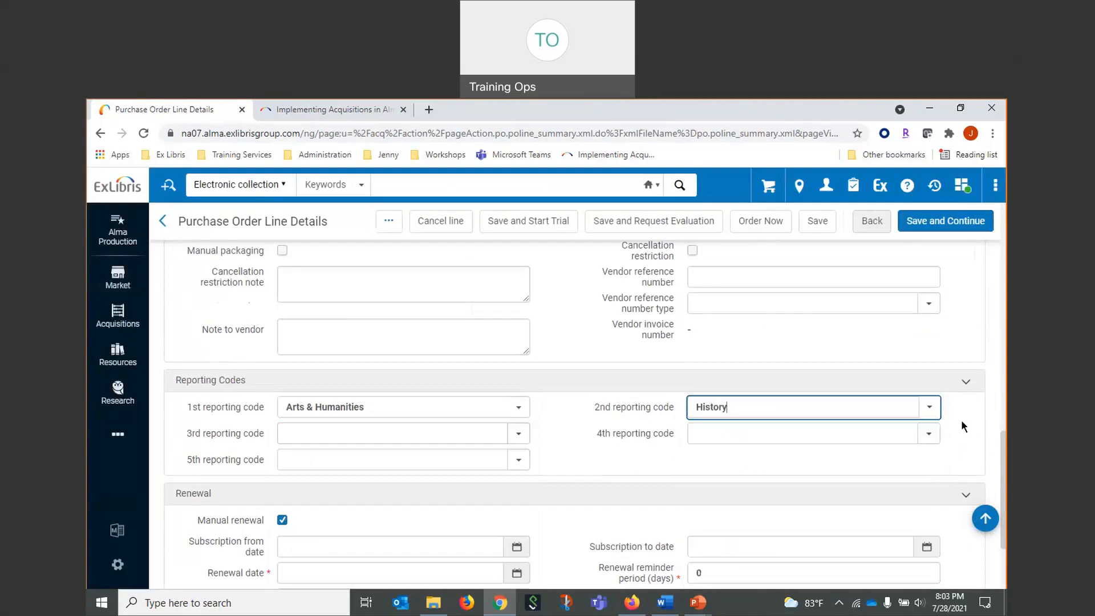
- Set the PO line's renewal date to 07/29/2022
{"action": "scroll", "coordinate": [962, 427], "scroll_direction": "down", "scroll_amount": 1}
{"action": "left_click", "coordinate": [317, 503]}
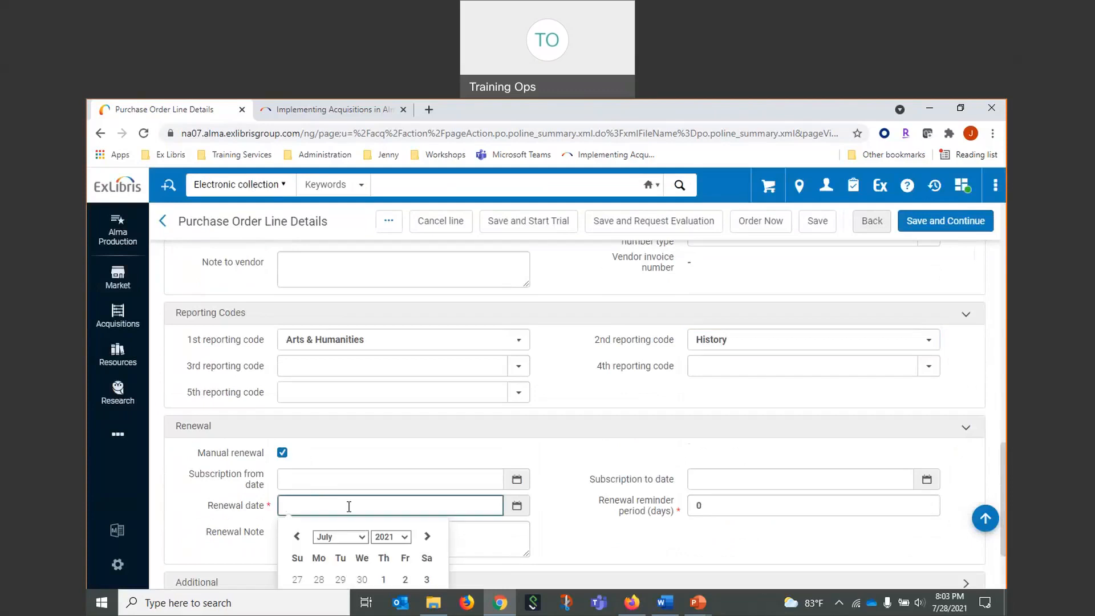
{"action": "scroll", "coordinate": [404, 541], "scroll_direction": "down", "scroll_amount": 1}
{"action": "left_click", "coordinate": [407, 470]}
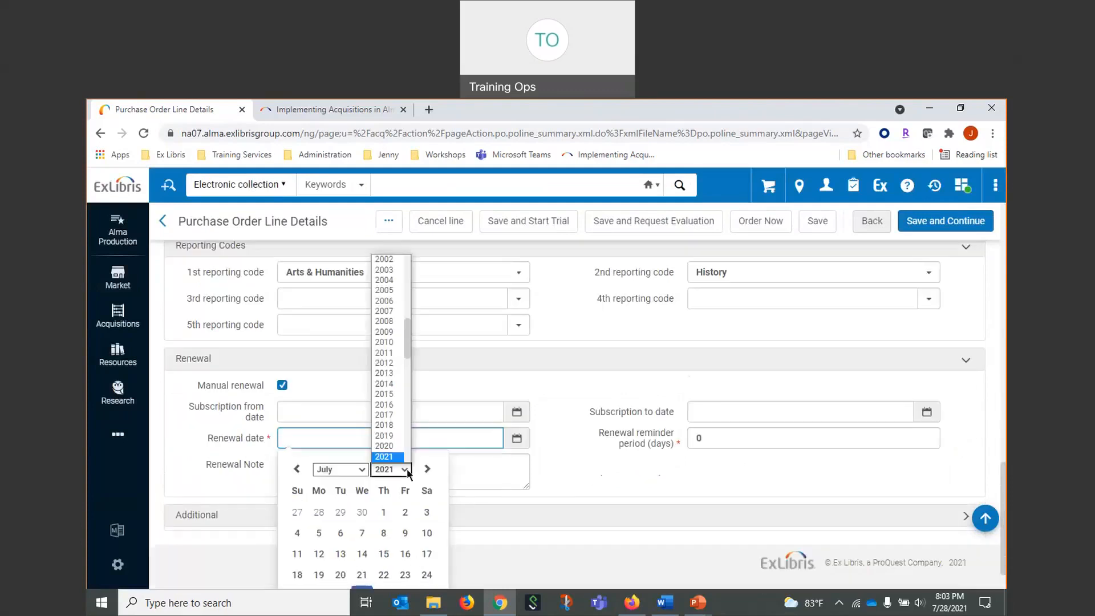
{"action": "scroll", "coordinate": [391, 470], "scroll_direction": "down", "scroll_amount": 1}
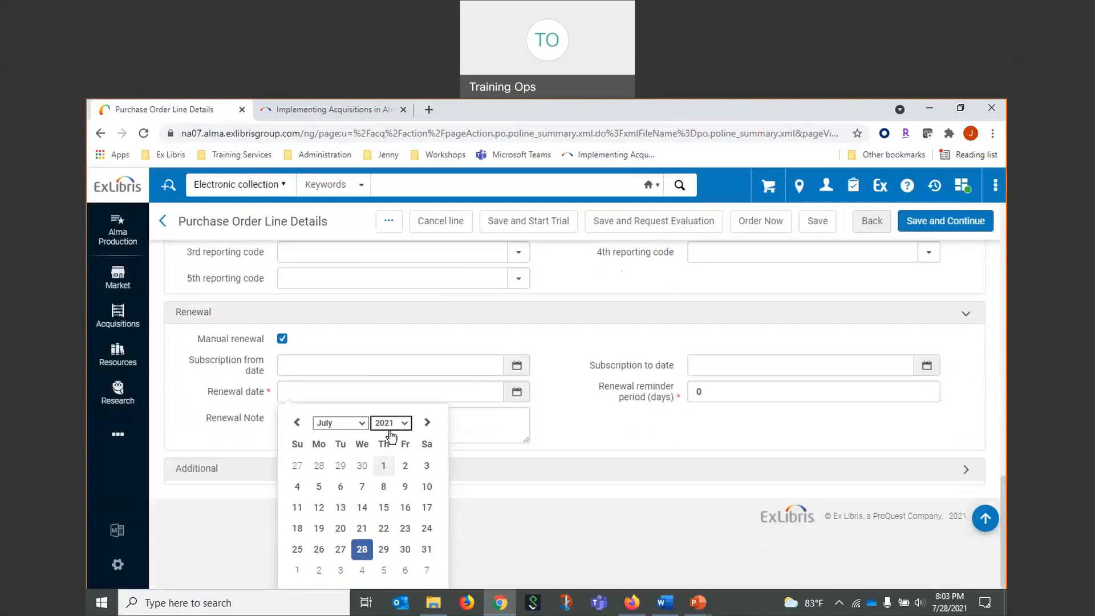
{"action": "left_click", "coordinate": [392, 425]}
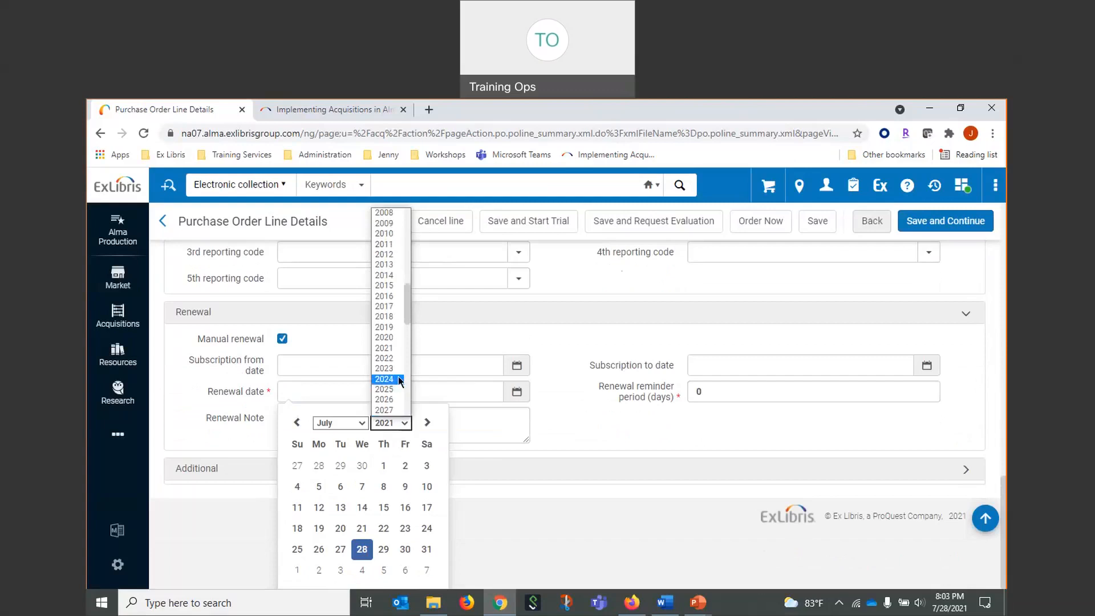
{"action": "left_click", "coordinate": [384, 358]}
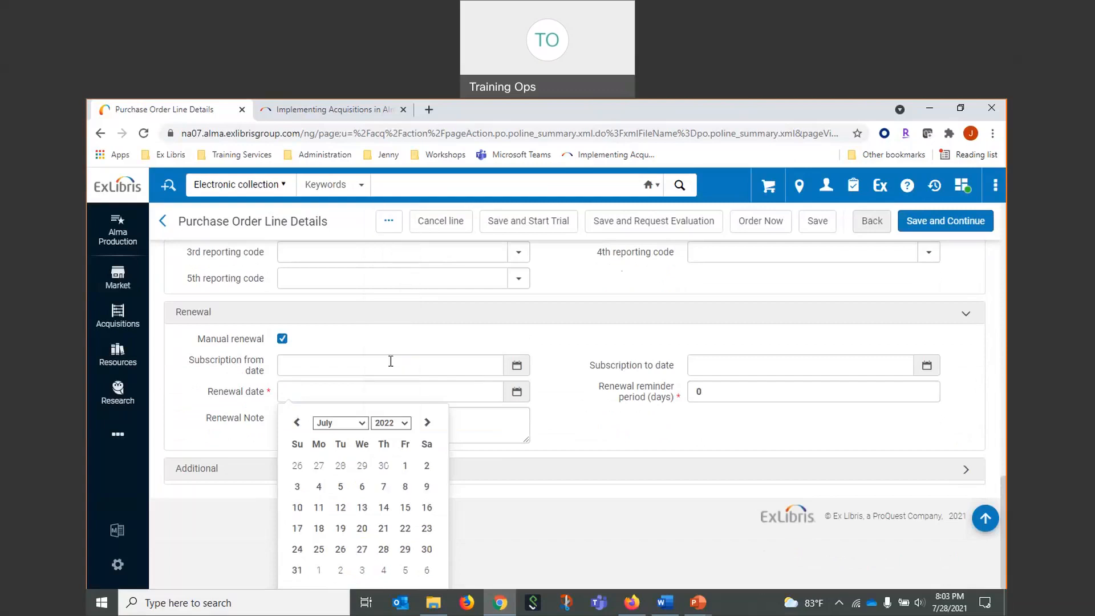
{"action": "left_click", "coordinate": [405, 550]}
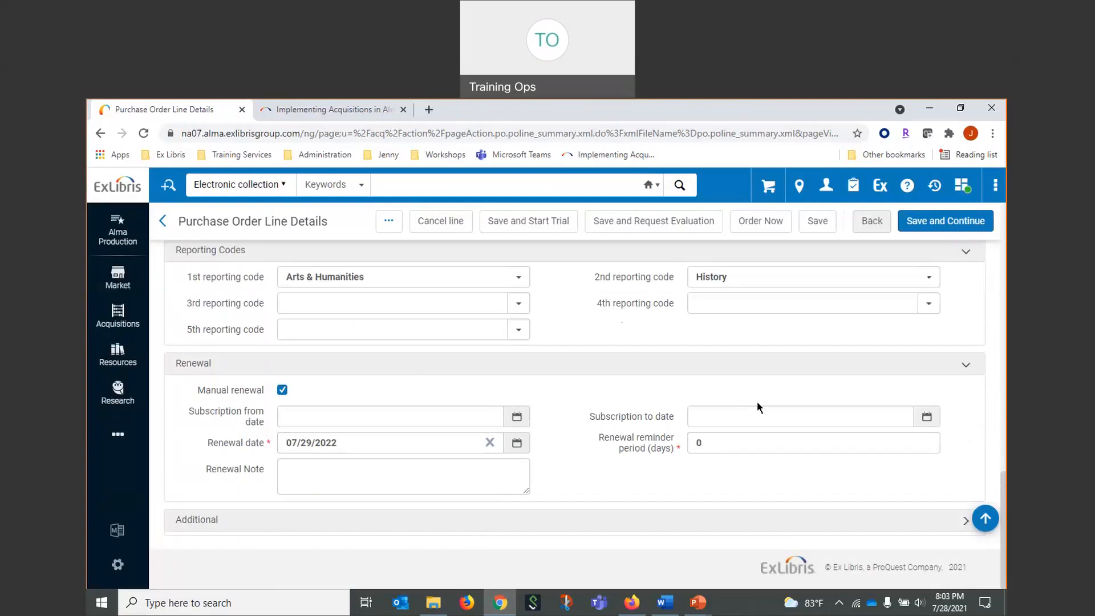
- Set the start date of the subscription to 08/01/2021
{"action": "left_click", "coordinate": [315, 415]}
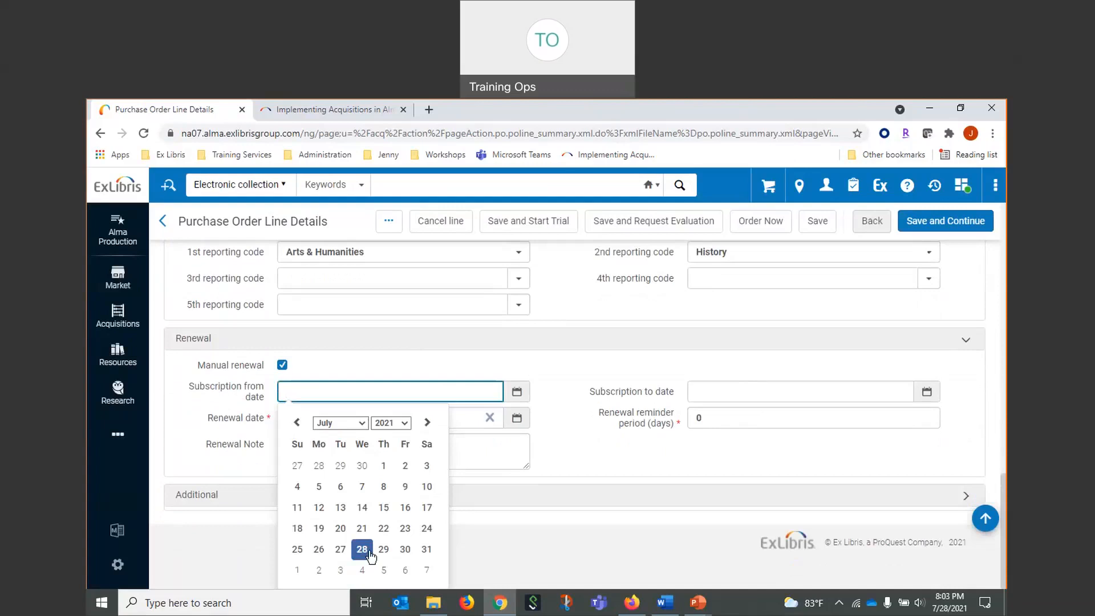
{"action": "left_click", "coordinate": [427, 423]}
{"action": "left_click", "coordinate": [297, 486]}
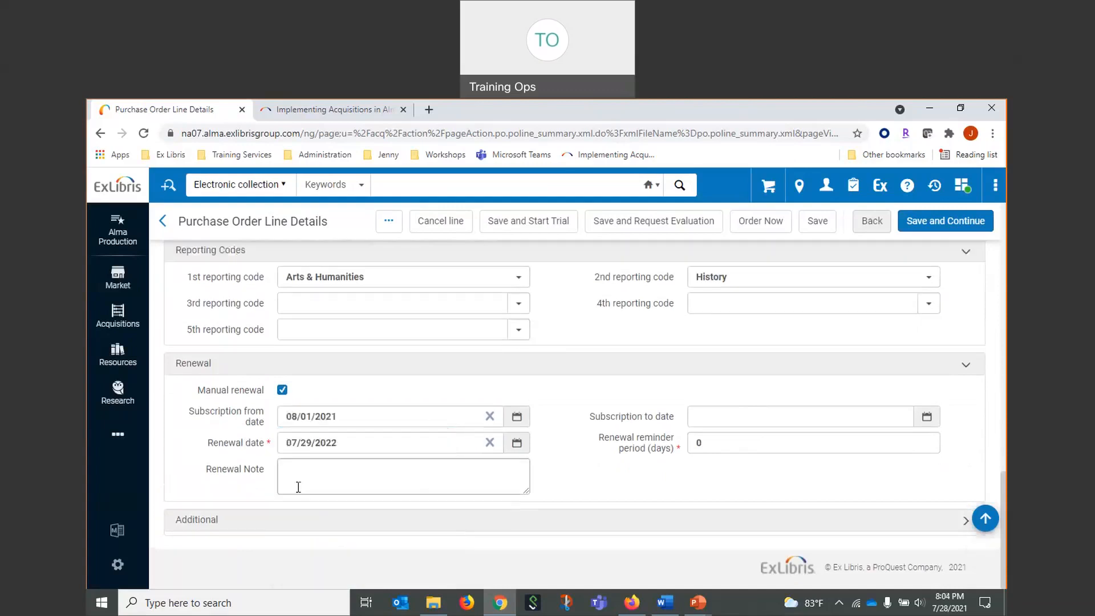
- Set the subscription's end date to 07/31/2022, and save the PO line and continue its processing
{"action": "left_click", "coordinate": [712, 416]}
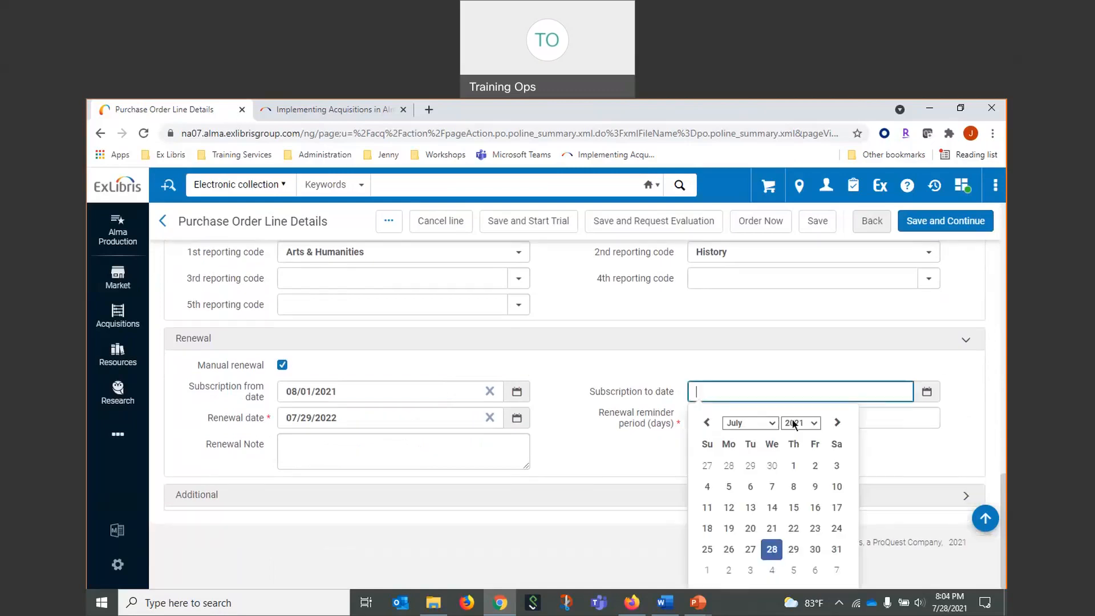
{"action": "left_click", "coordinate": [775, 422]}
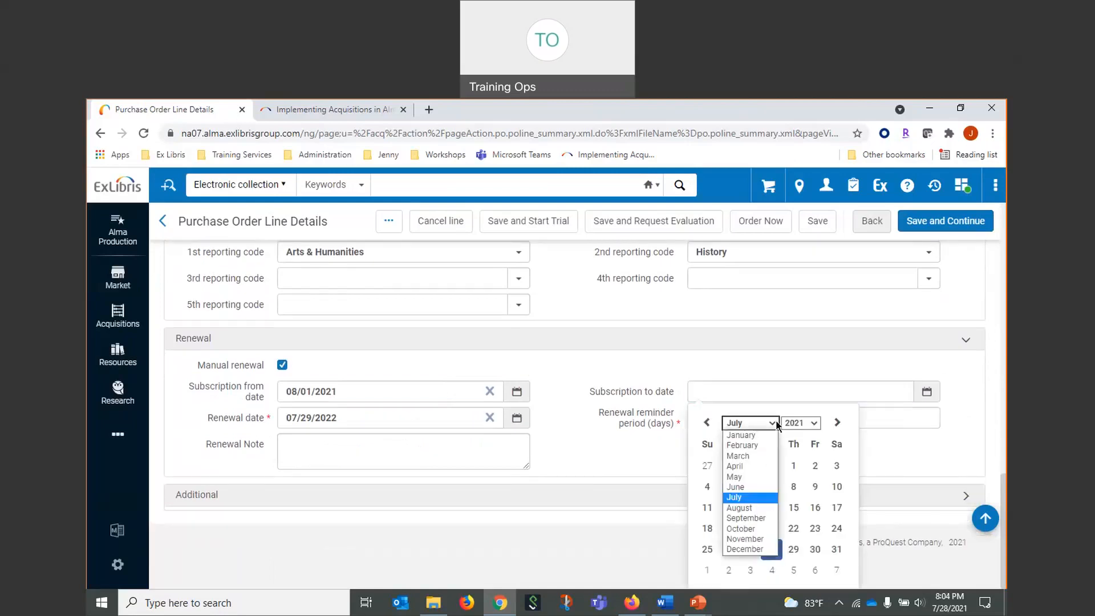
{"action": "left_click", "coordinate": [741, 507]}
{"action": "left_click", "coordinate": [818, 428]}
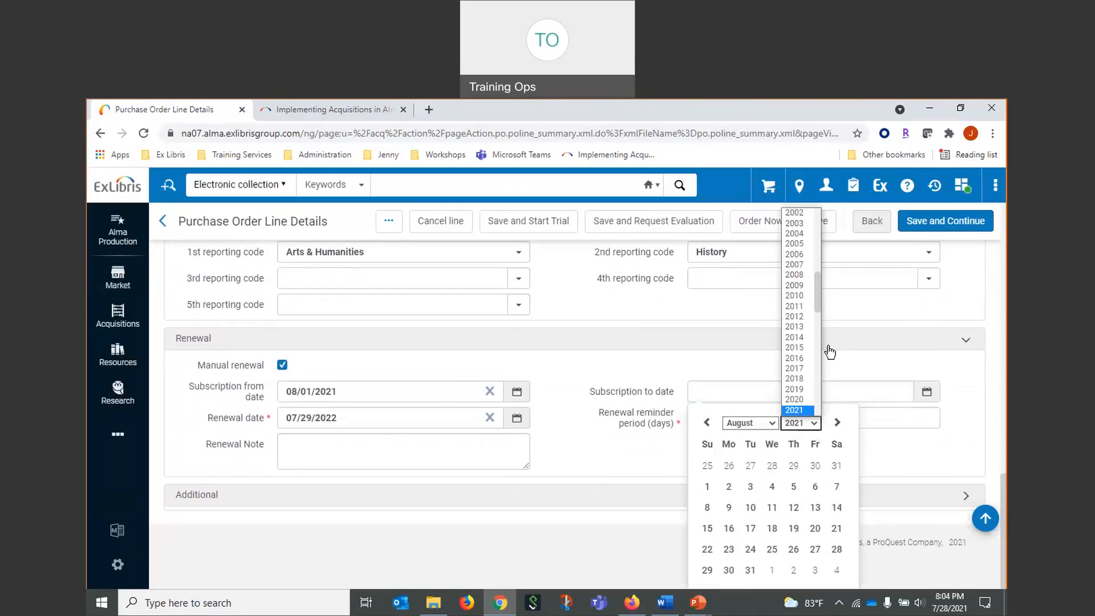
{"action": "left_click", "coordinate": [771, 424]}
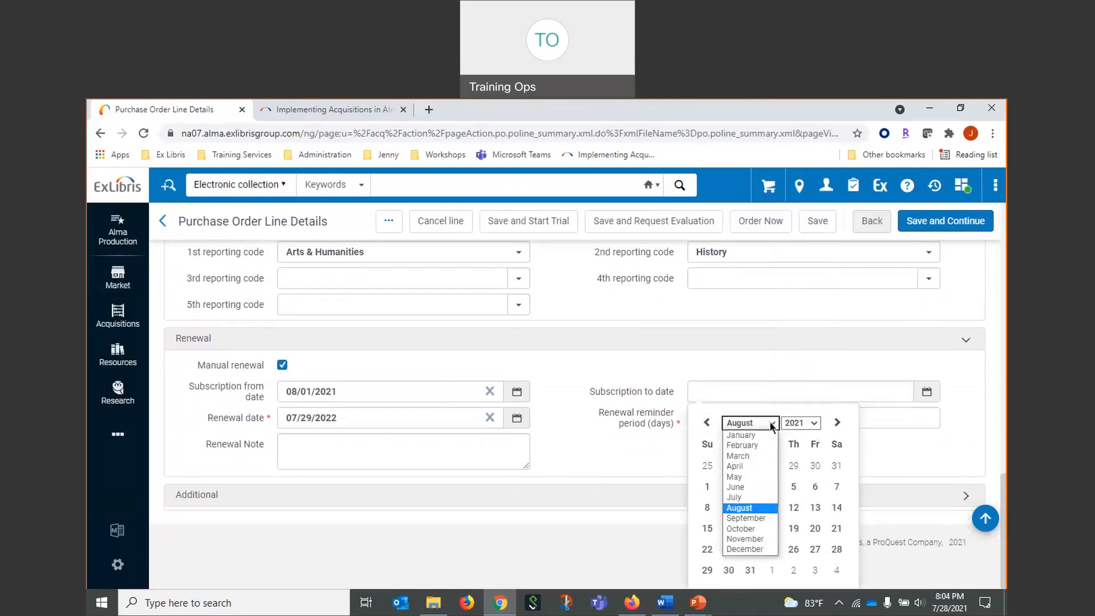
{"action": "left_click", "coordinate": [753, 497]}
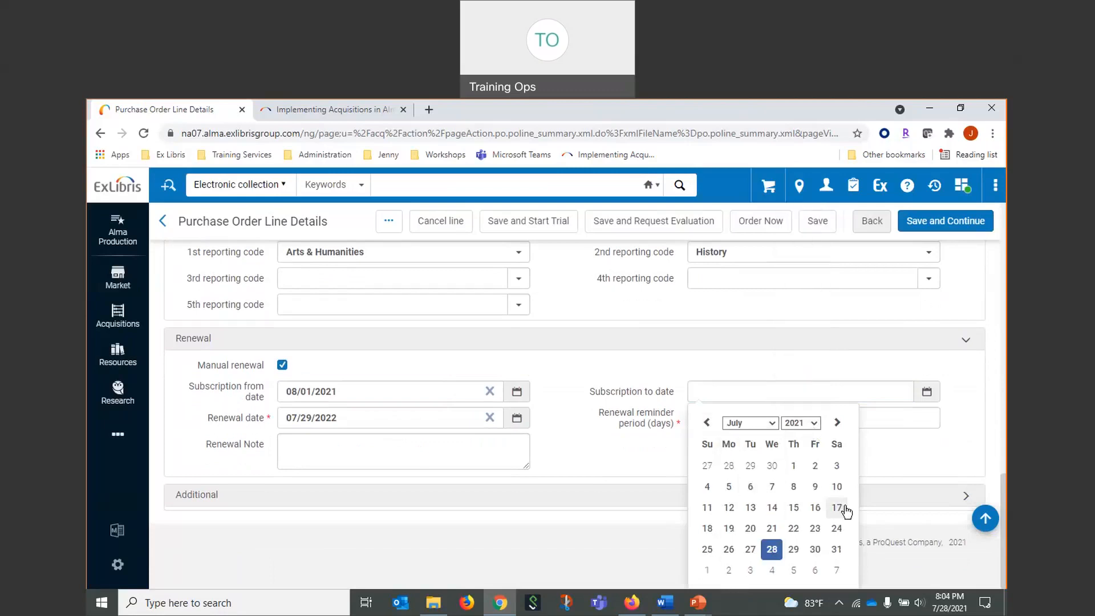
{"action": "left_click", "coordinate": [837, 549]}
{"action": "left_click", "coordinate": [777, 417]}
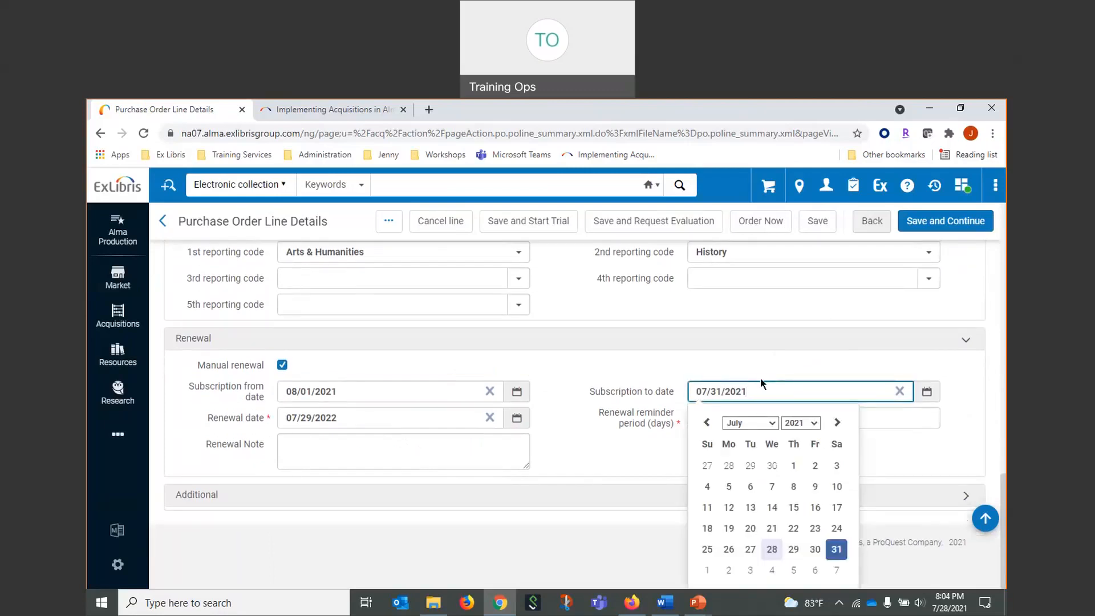
{"action": "key", "text": "BackSpace"}
{"action": "type", "text": "2"}
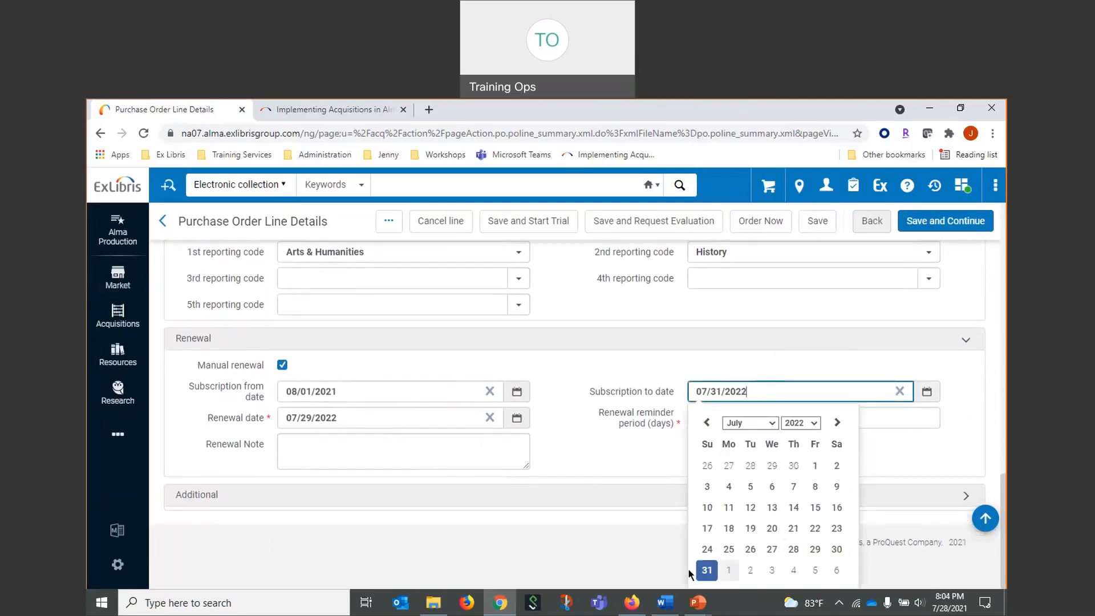
{"action": "left_click", "coordinate": [707, 570]}
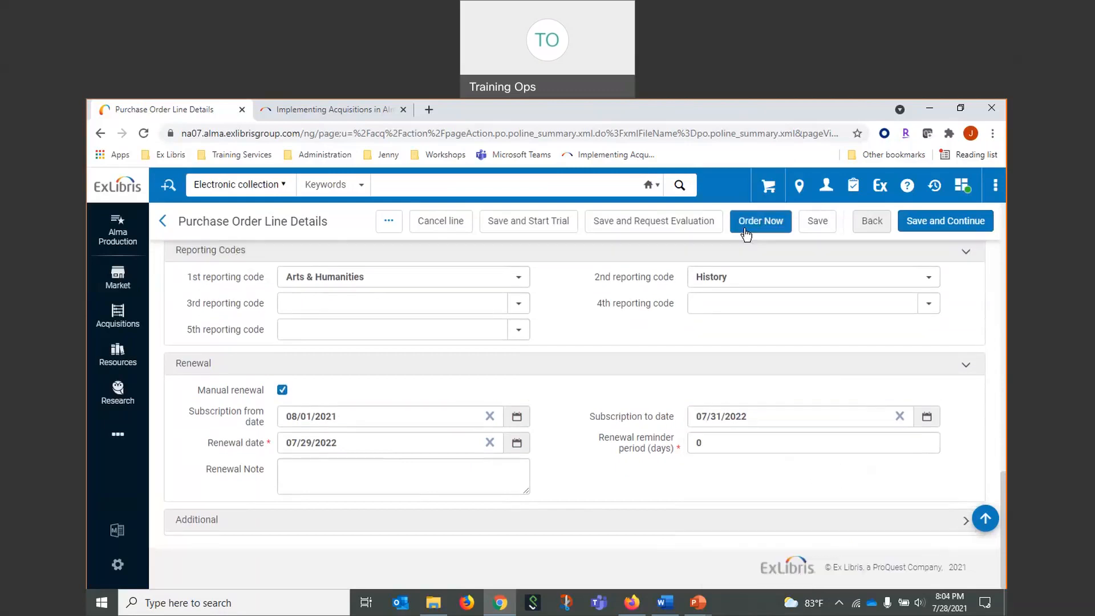
{"action": "left_click", "coordinate": [944, 221]}
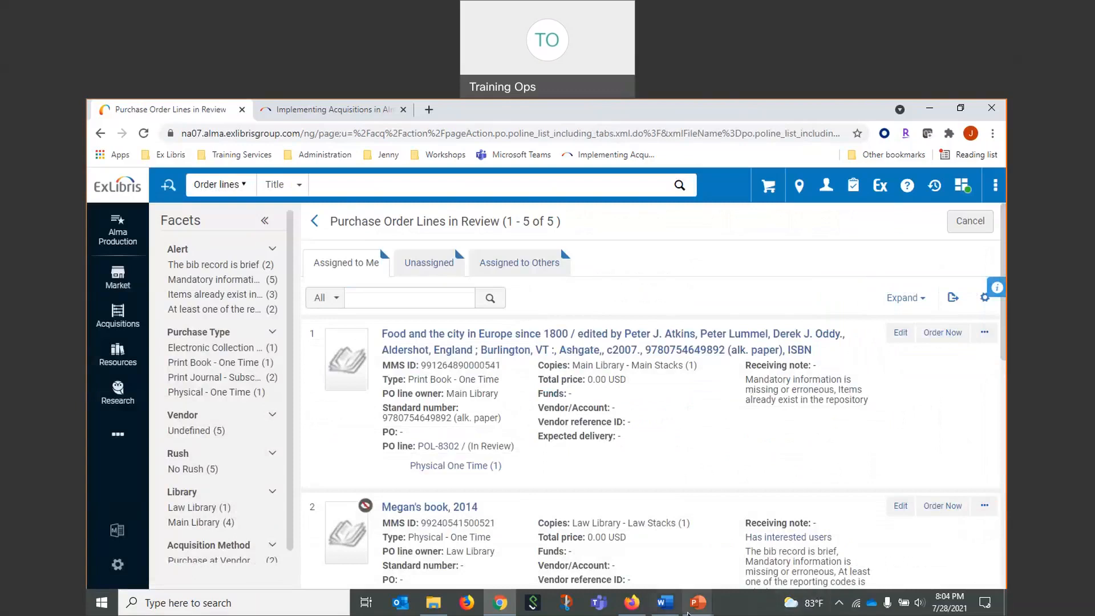
- Switch to the running PowerPoint slide show and advance from the agenda to the Standing Orders slide
{"action": "mouse_move", "coordinate": [697, 608]}
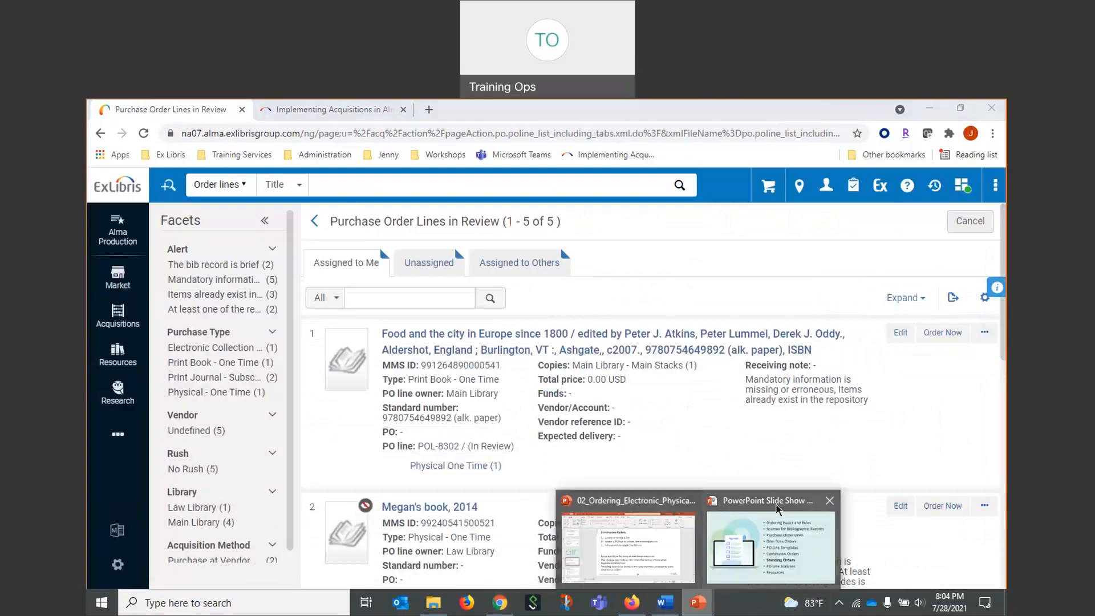
{"action": "left_click", "coordinate": [759, 528]}
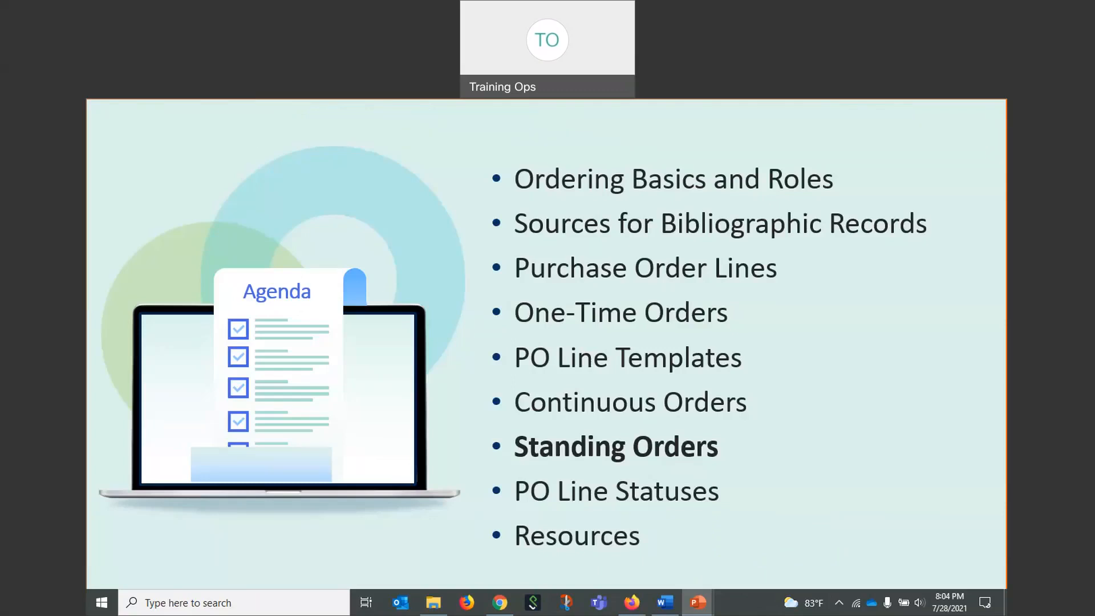
{"action": "key", "text": "Right"}
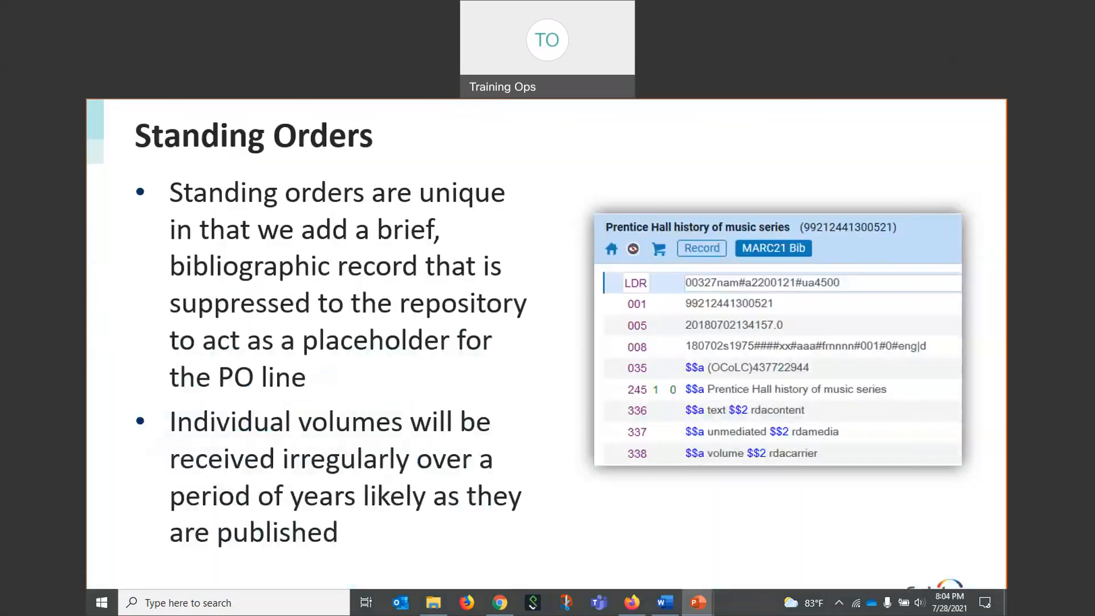